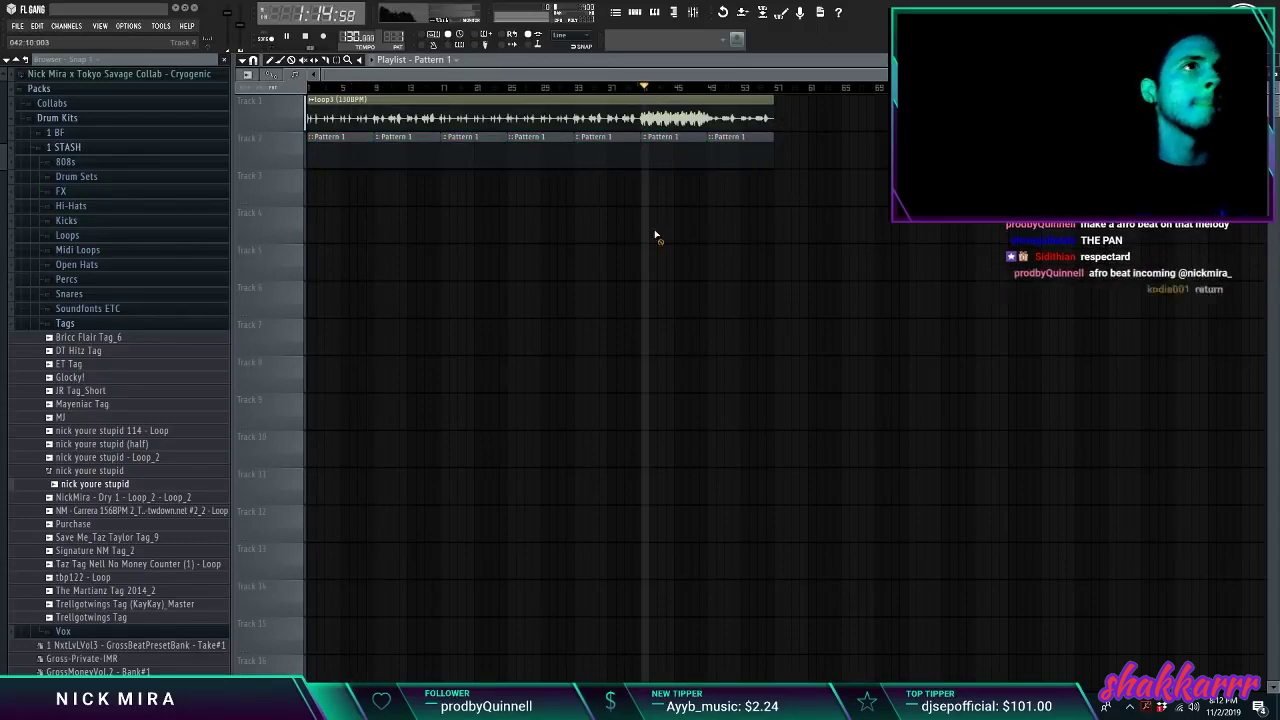
# Step: Normalize the loop3 (130BPM) audio clip and route it to the first mixer insert
pyautogui.doubleClick(596, 117)
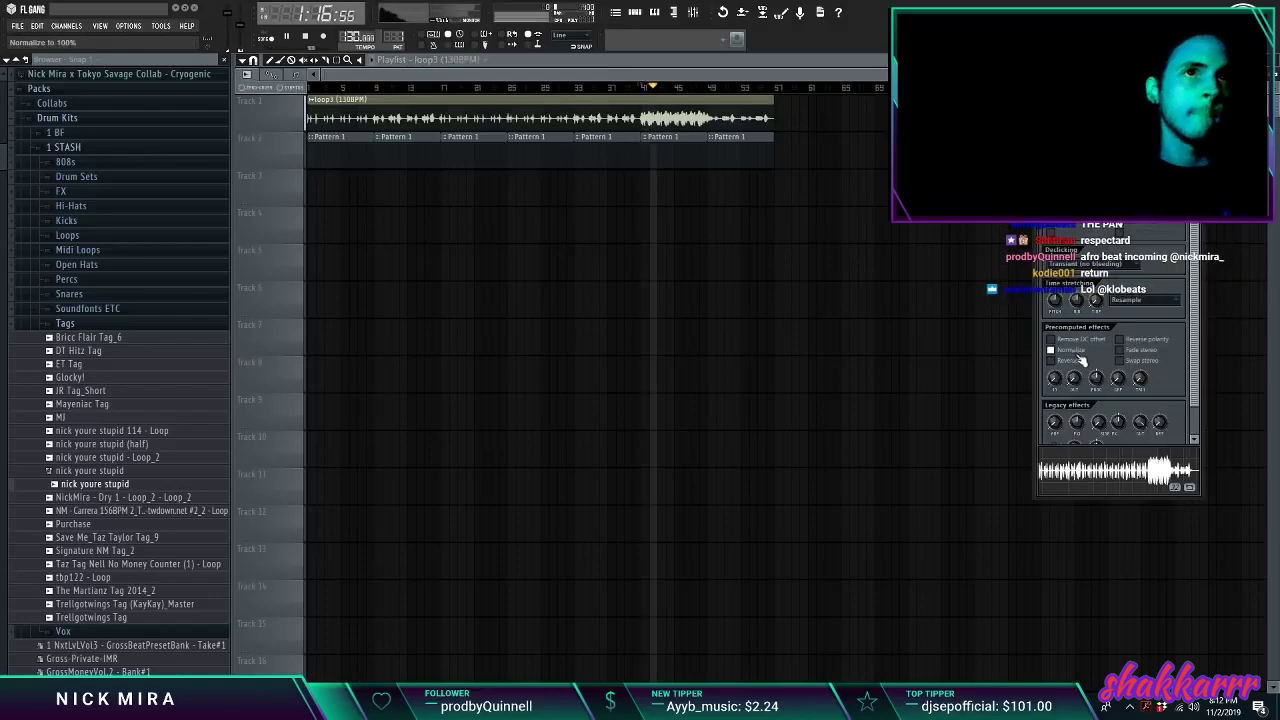
pyautogui.press('F9')
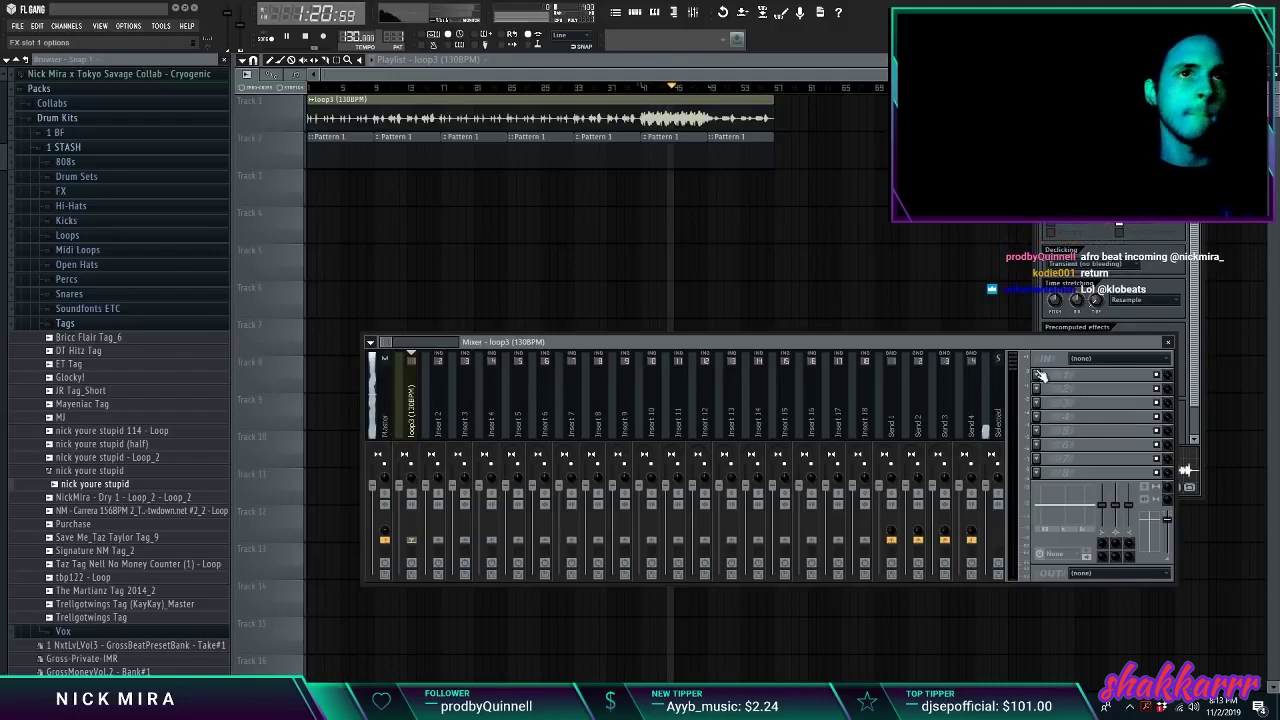
# Step: Add Fruity Parametric EQ 2 to the loop3 mixer track and shape a low cut that removes the melody's low end
pyautogui.click(1040, 374)
pyautogui.click(1195, 471)
pyautogui.rightClick(642, 150)
pyautogui.click(692, 218)
pyautogui.press('space')
pyautogui.press('space')
pyautogui.moveTo(270, 254); pyautogui.dragTo(327, 254)
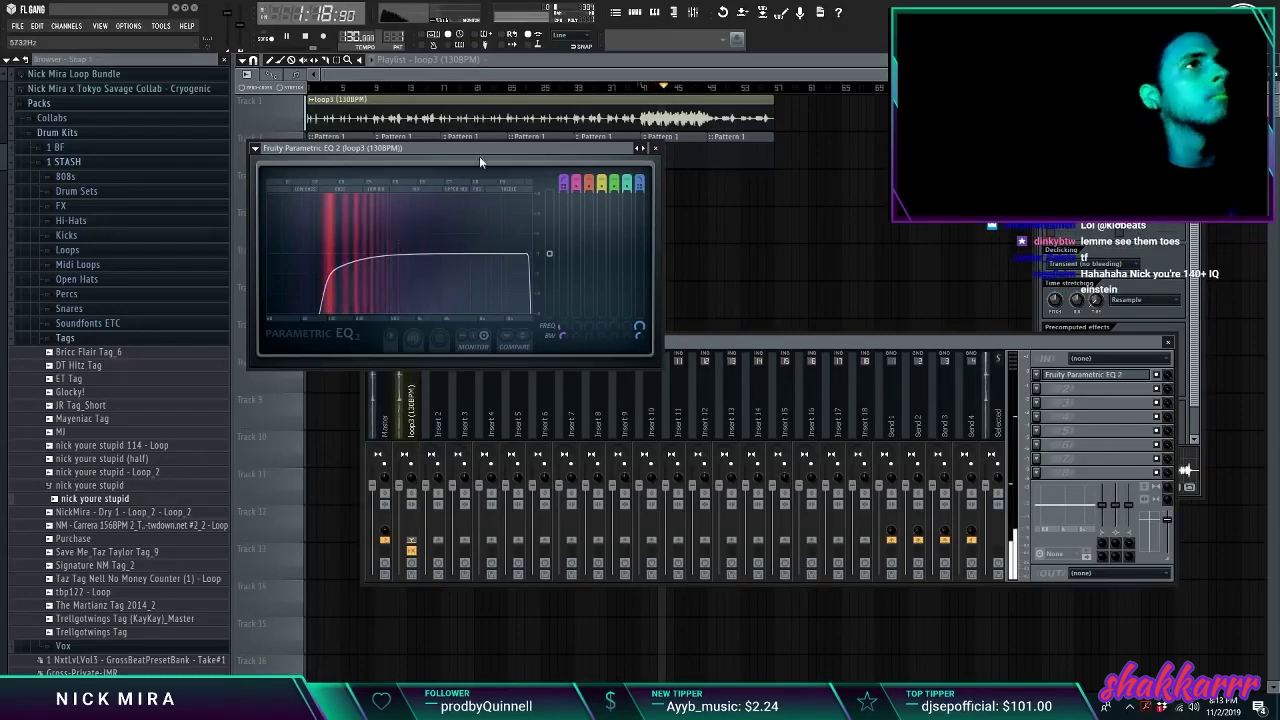
pyautogui.press('Escape')
# Step: Load Perc - Liberal from the Snares folder into the channel rack and place a hit on step 9
pyautogui.moveTo(318, 88); pyautogui.dragTo(222, 94)
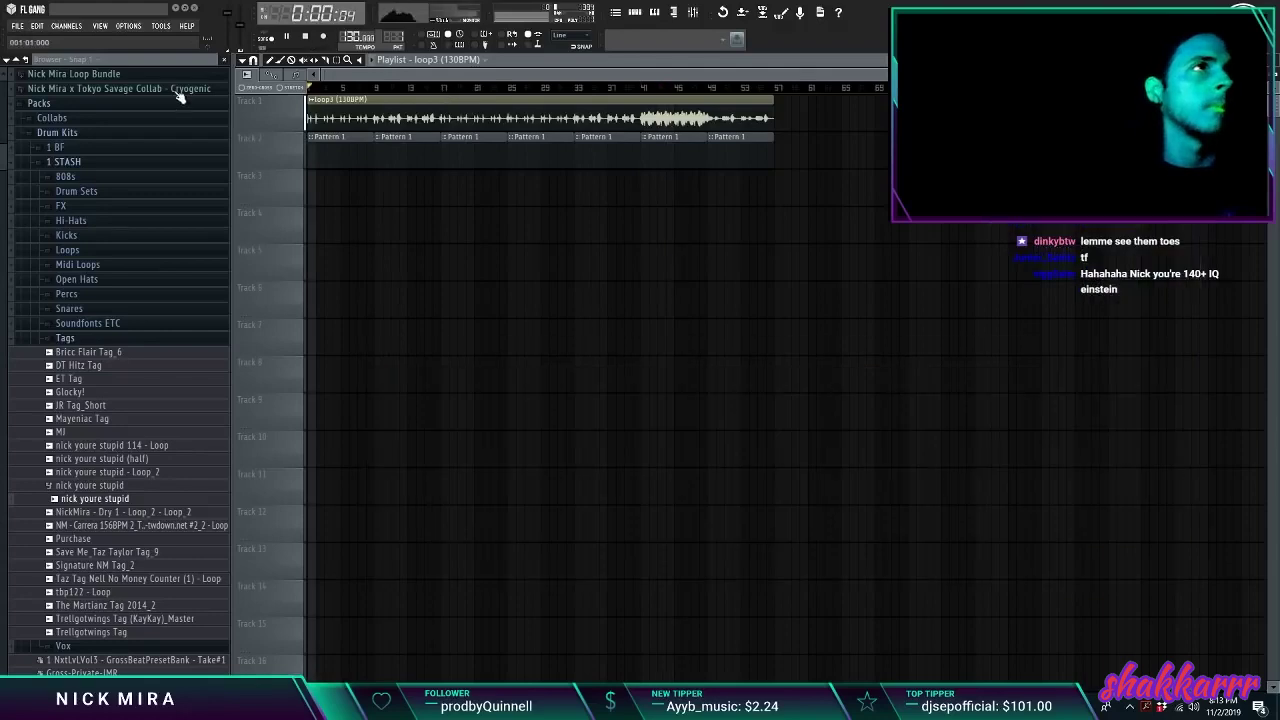
pyautogui.doubleClick(363, 122)
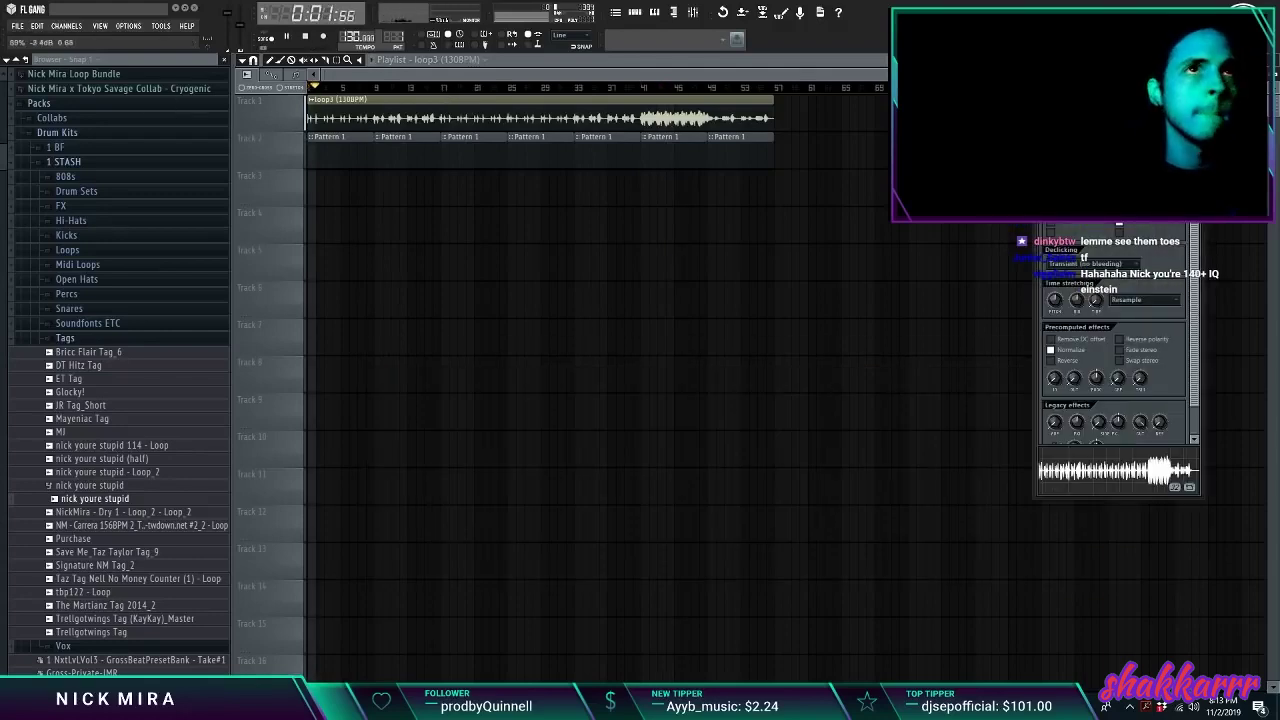
pyautogui.press('F5')
pyautogui.click(93, 343)
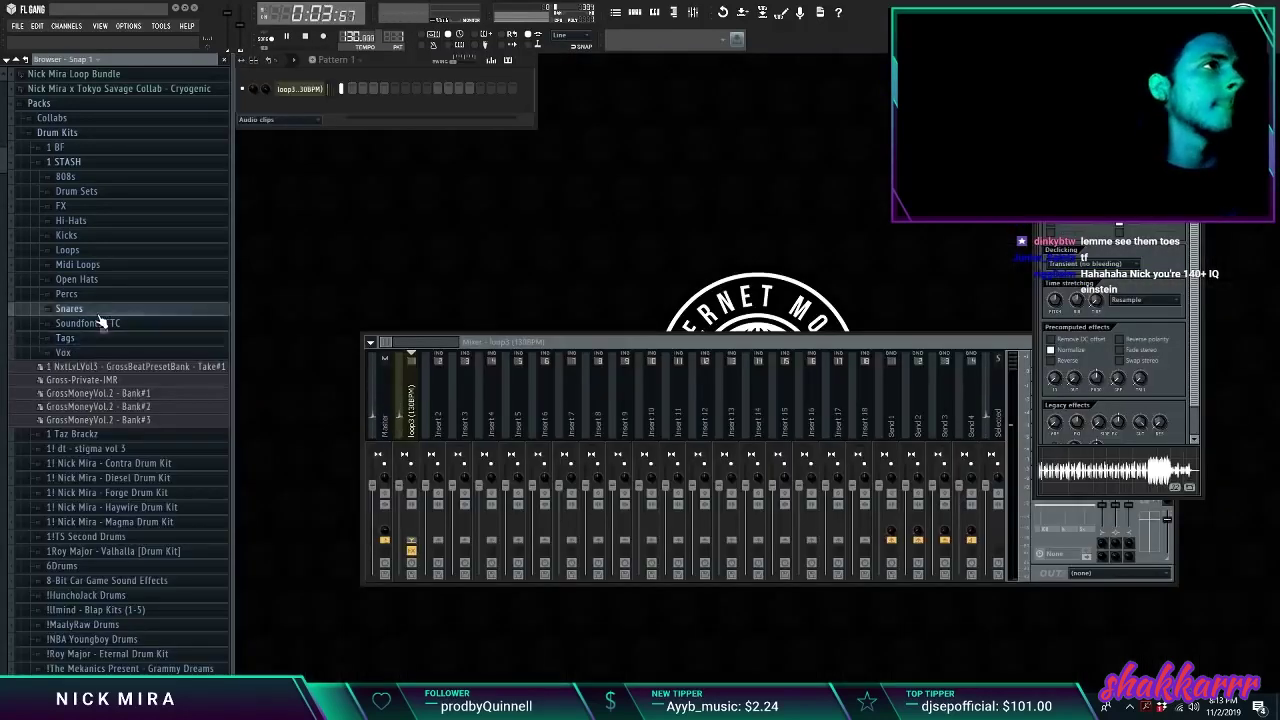
pyautogui.click(98, 311)
pyautogui.scroll(-2, 106, 455)
pyautogui.click(115, 372)
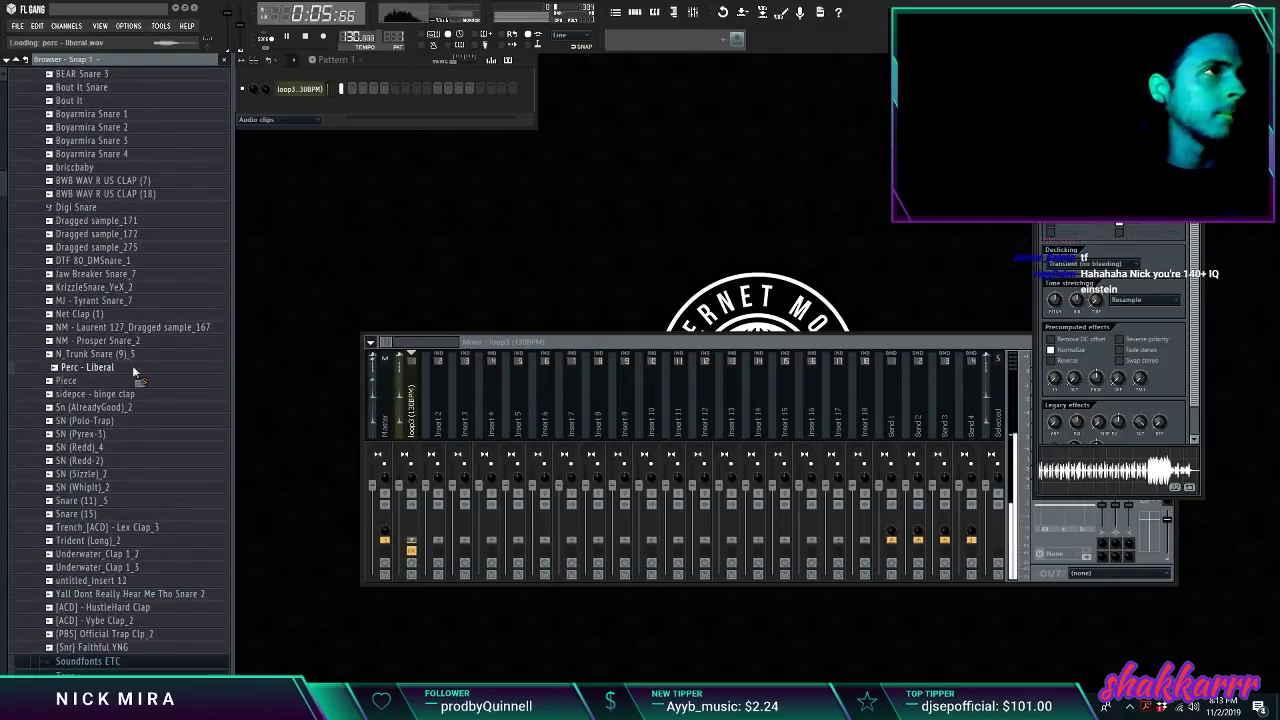
pyautogui.moveTo(324, 100); pyautogui.dragTo(330, 106)
# Step: Load YK - Metro HH (Hats)_2 from the Hi-Hats folder as a new channel
pyautogui.scroll(8, 97, 326)
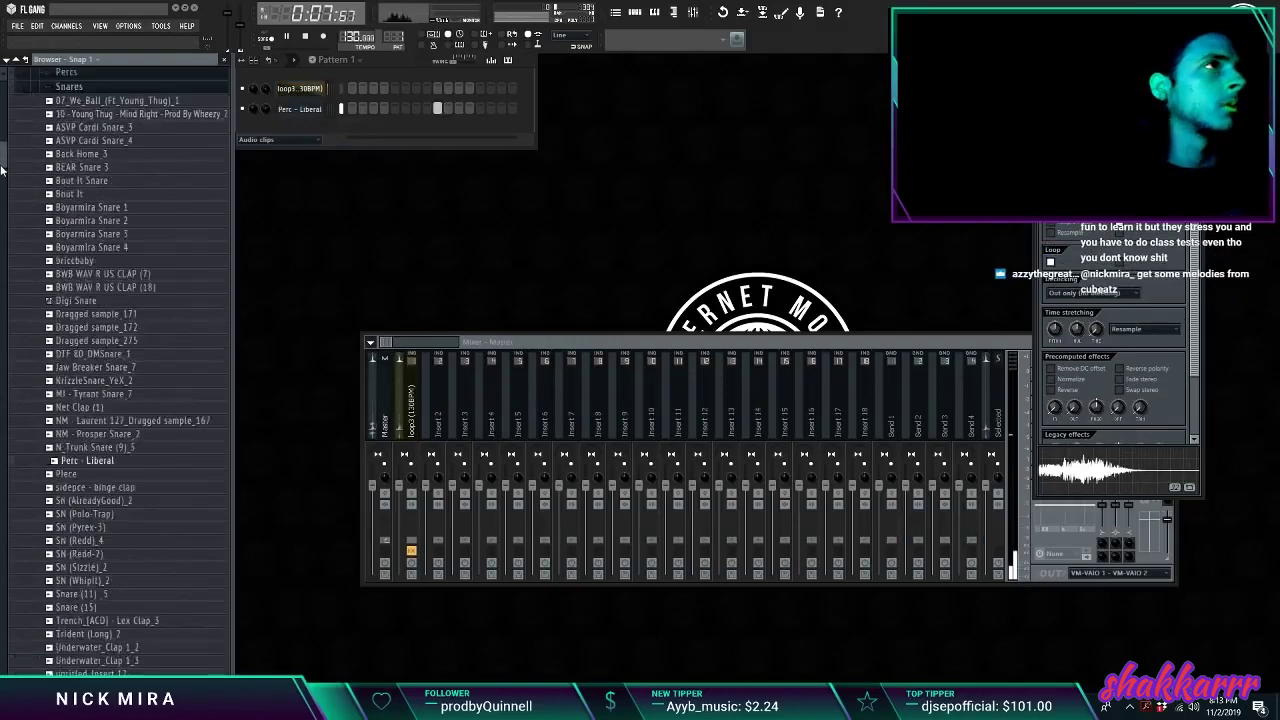
pyautogui.click(95, 312)
pyautogui.click(100, 226)
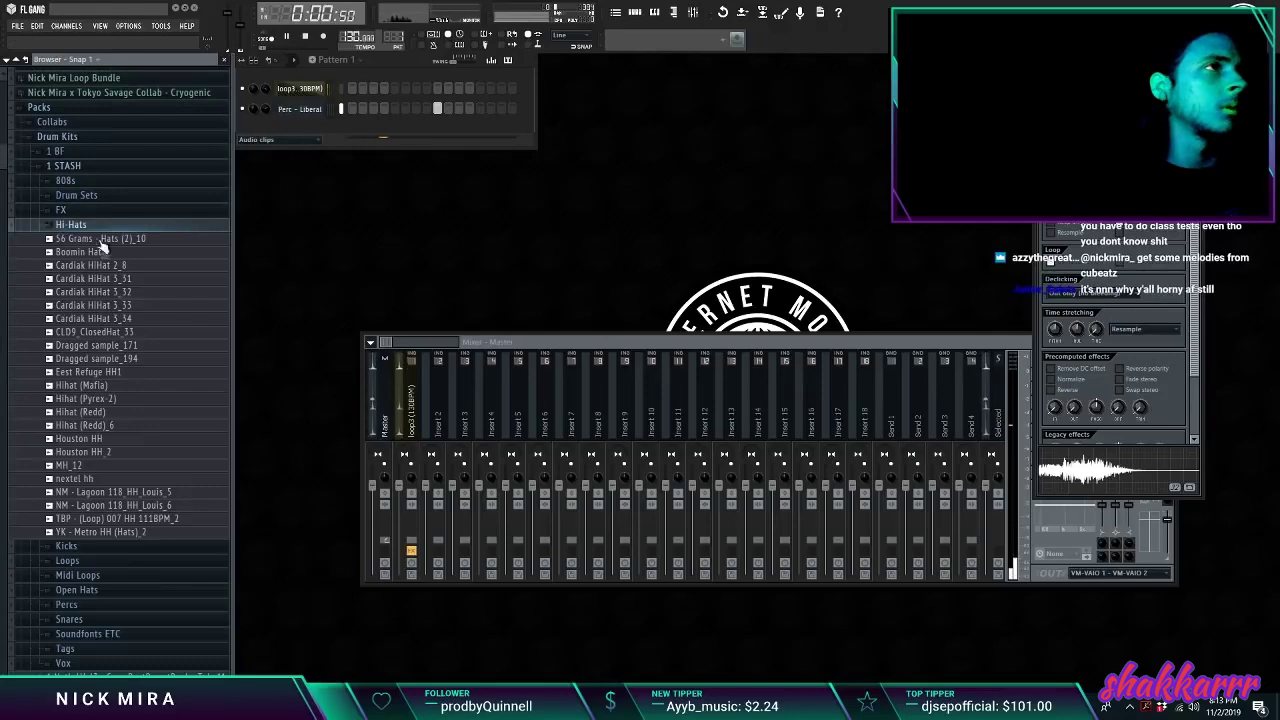
pyautogui.scroll(-6, 150, 500)
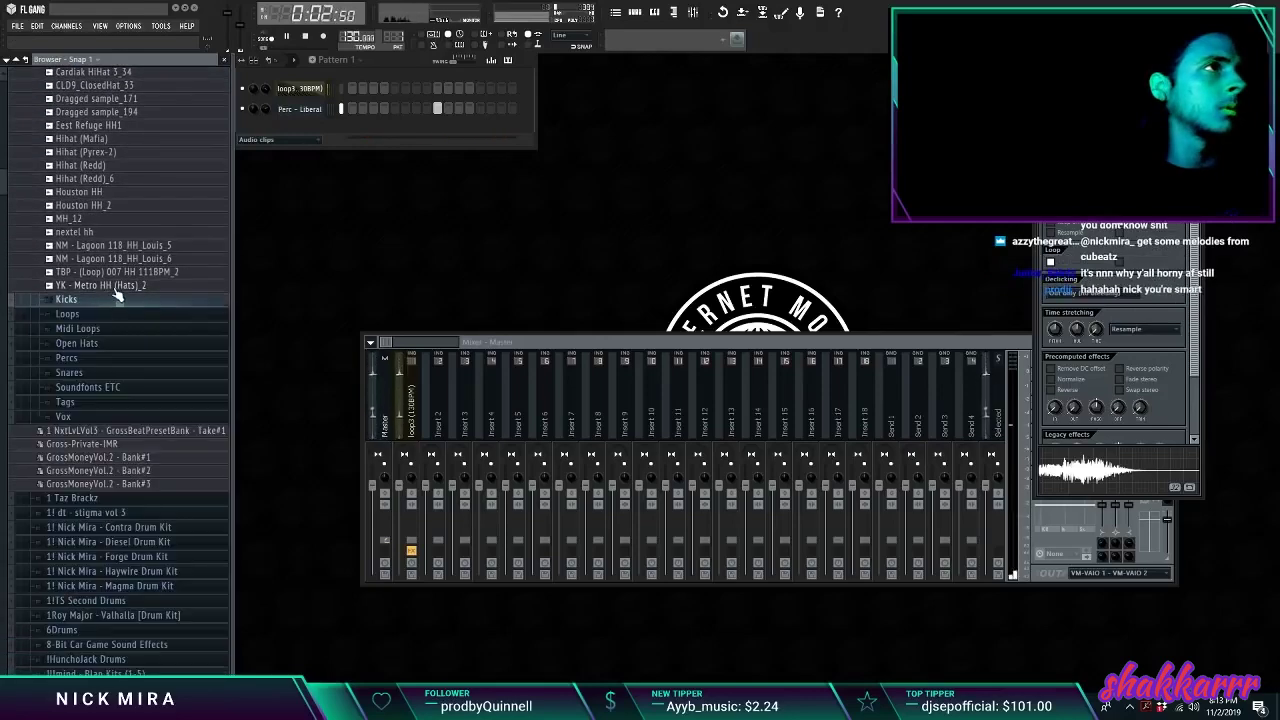
pyautogui.moveTo(311, 132); pyautogui.dragTo(313, 132)
# Step: In the hi-hat's piano roll, draw C5 notes on steps 1, 2, 4, 6, 7 and 9 and join them legato
pyautogui.rightClick(323, 129)
pyautogui.click(352, 131)
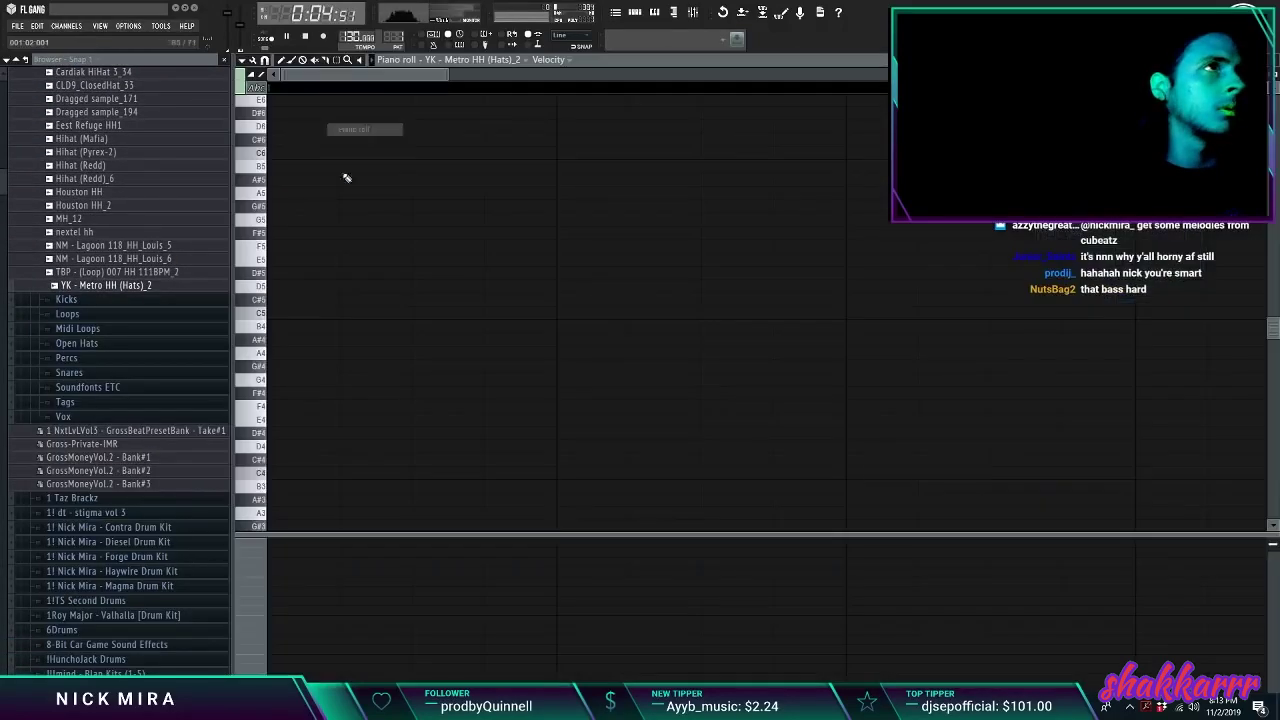
pyautogui.moveTo(299, 314); pyautogui.dragTo(306, 312)
pyautogui.click(370, 313)
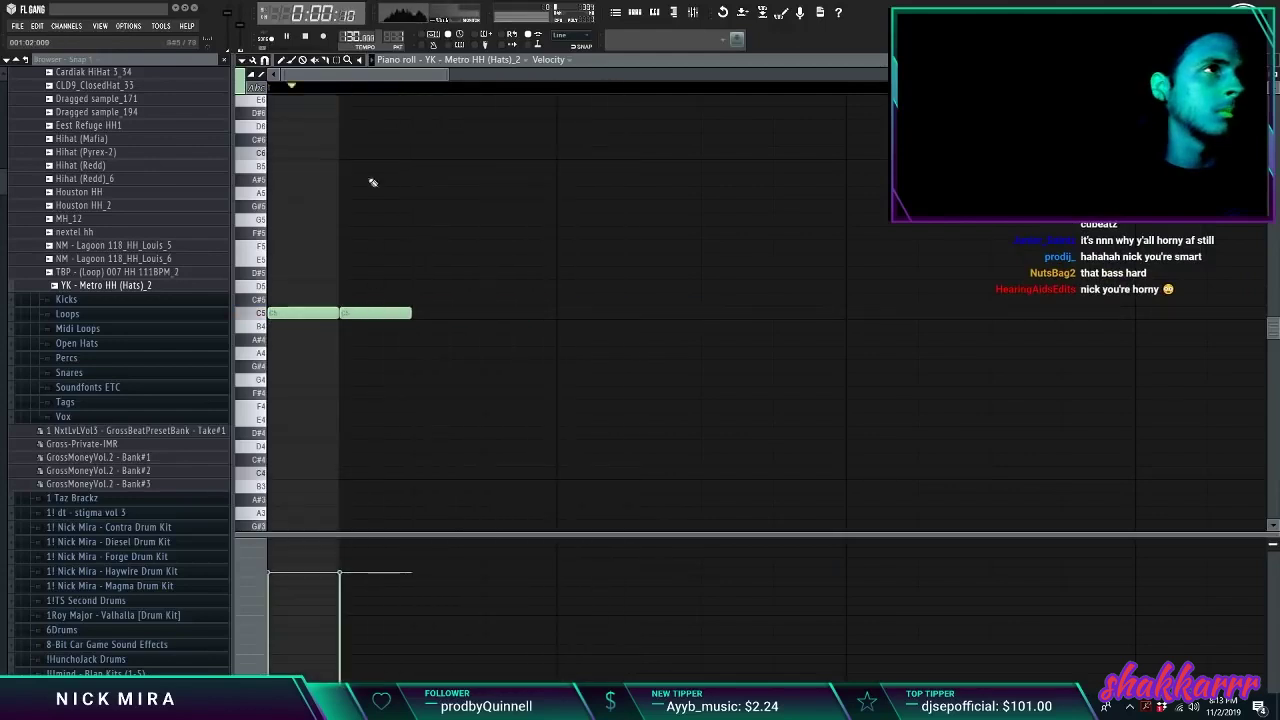
pyautogui.moveTo(368, 76); pyautogui.dragTo(392, 84)
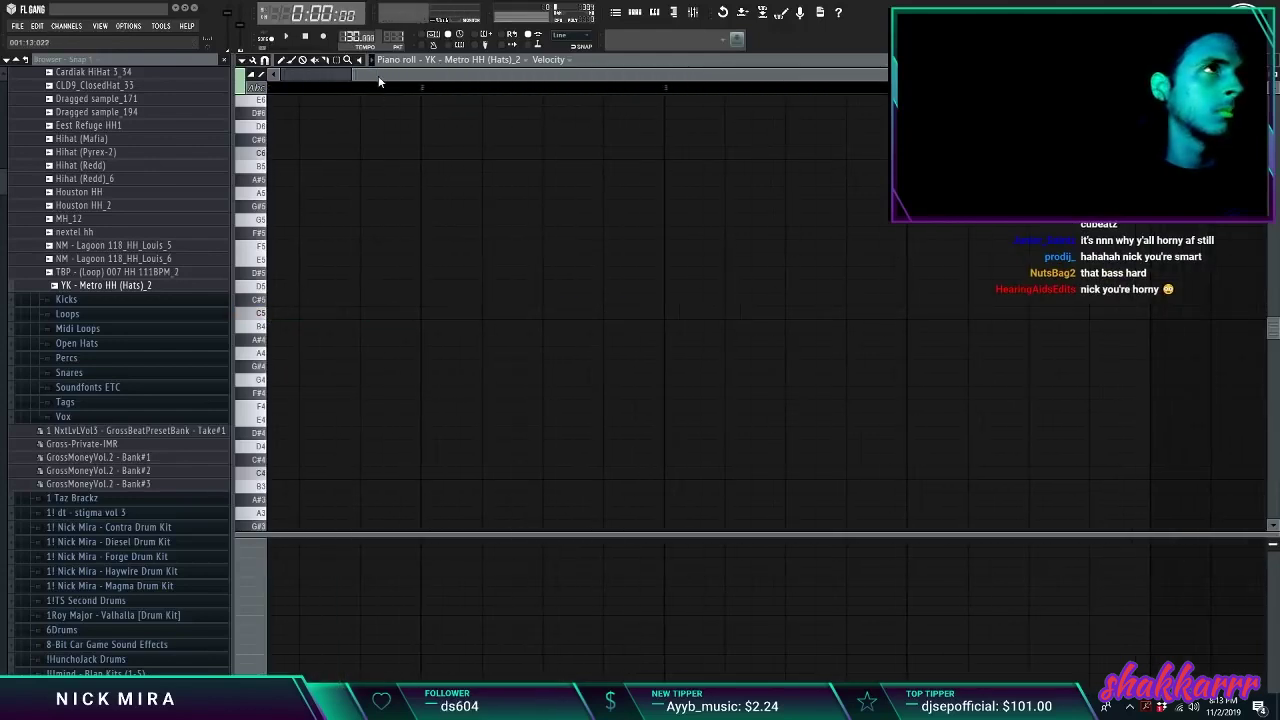
pyautogui.moveTo(379, 80); pyautogui.dragTo(320, 80)
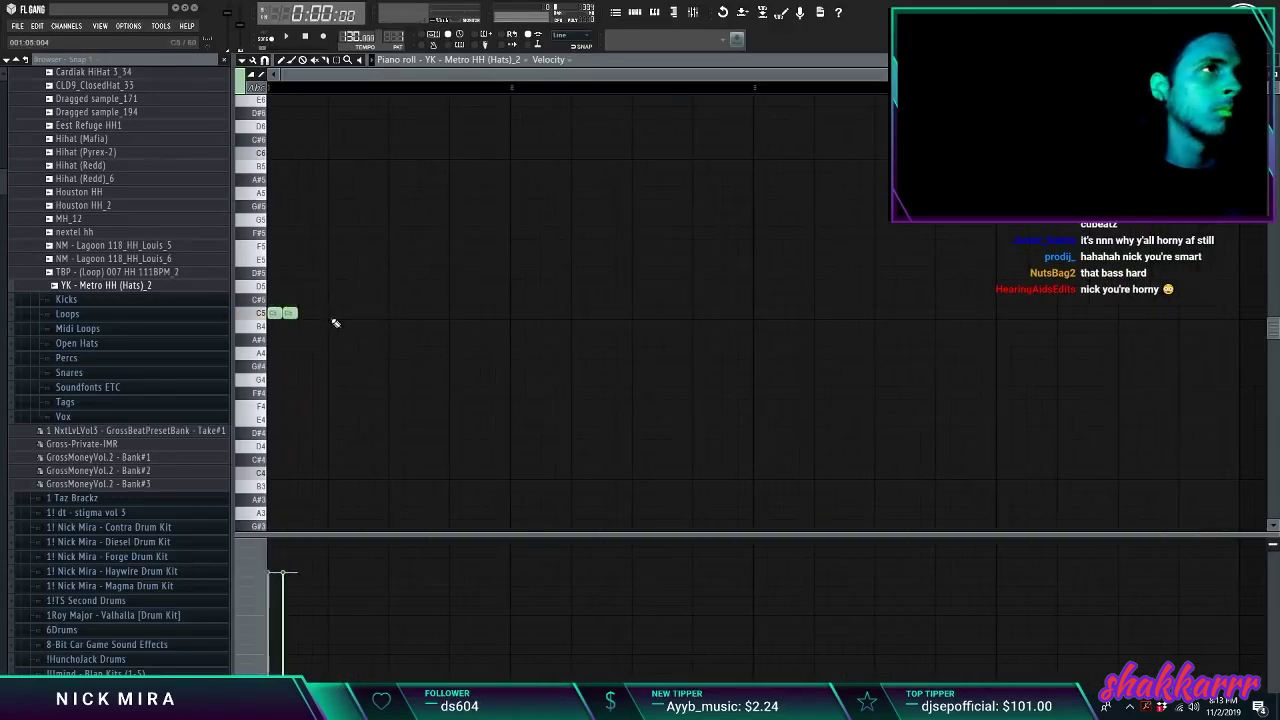
pyautogui.click(320, 314)
pyautogui.click(365, 314)
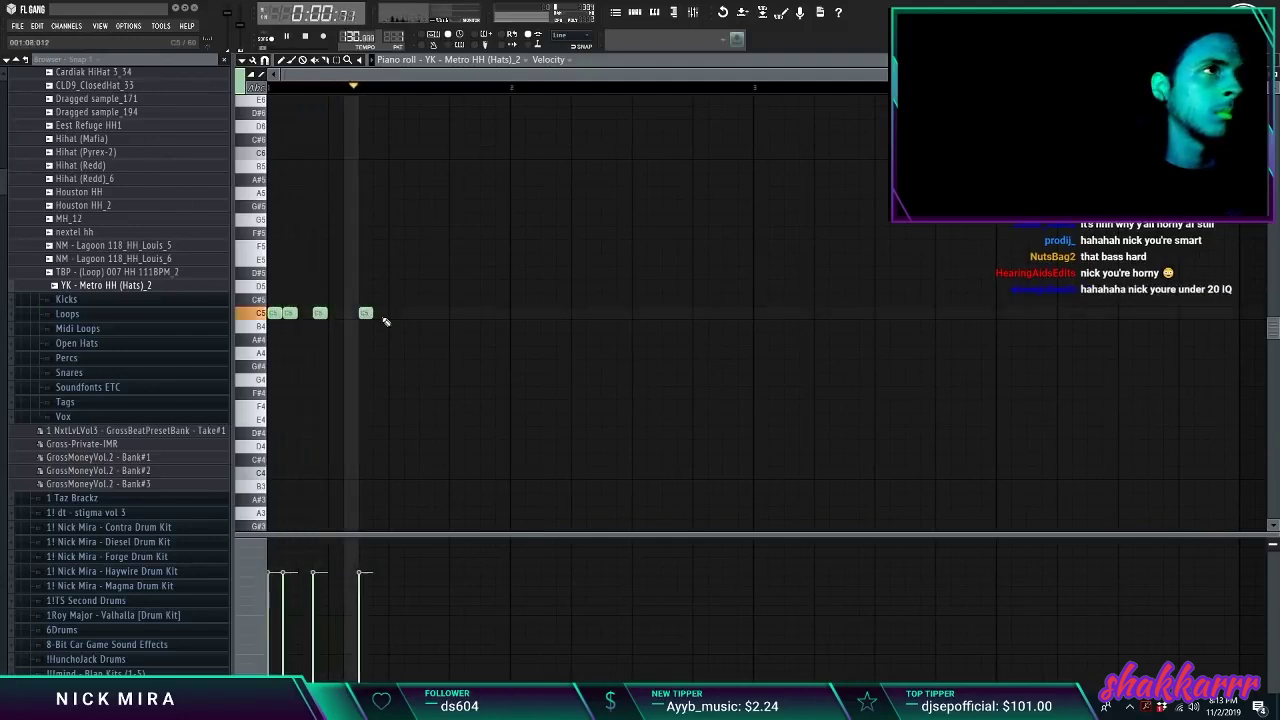
pyautogui.click(350, 314)
pyautogui.click(396, 314)
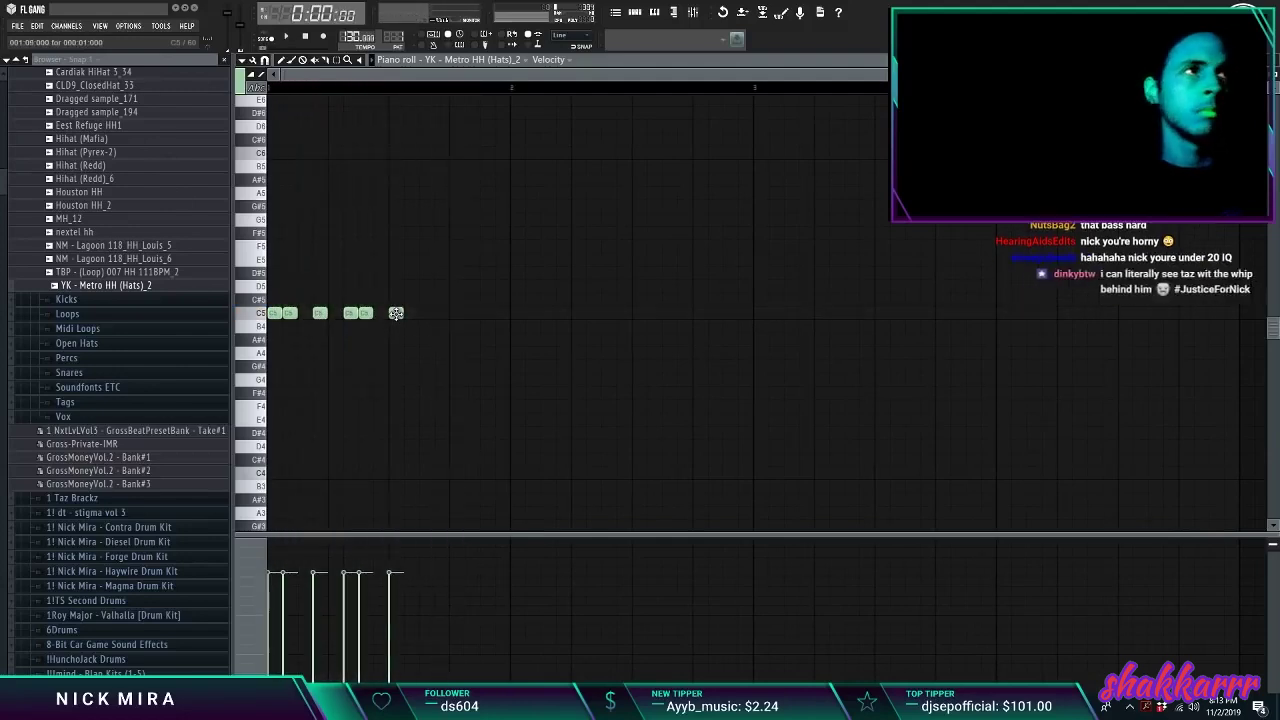
pyautogui.hotkey('ctrl', 'l')
pyautogui.rightClick(397, 315)
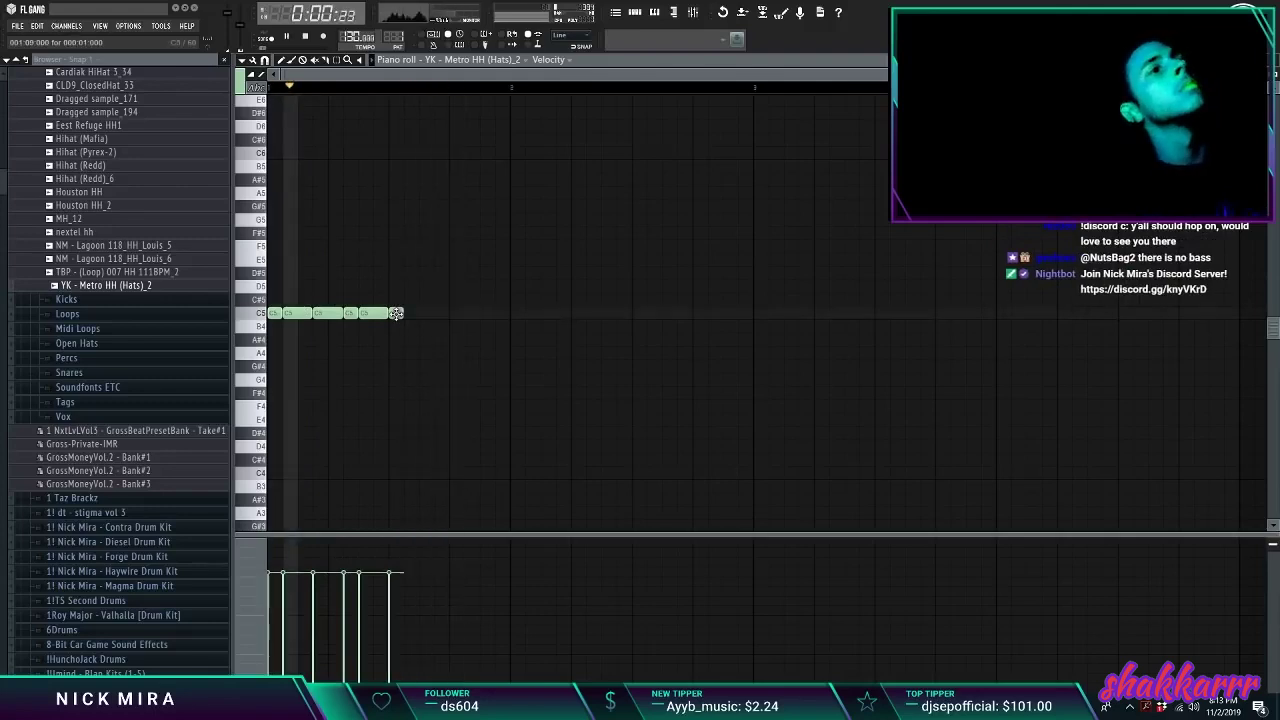
# Step: Add C5 hi-hat notes on steps 11, 13 and 15 of bar 1 and extend them end to end
pyautogui.click(426, 314)
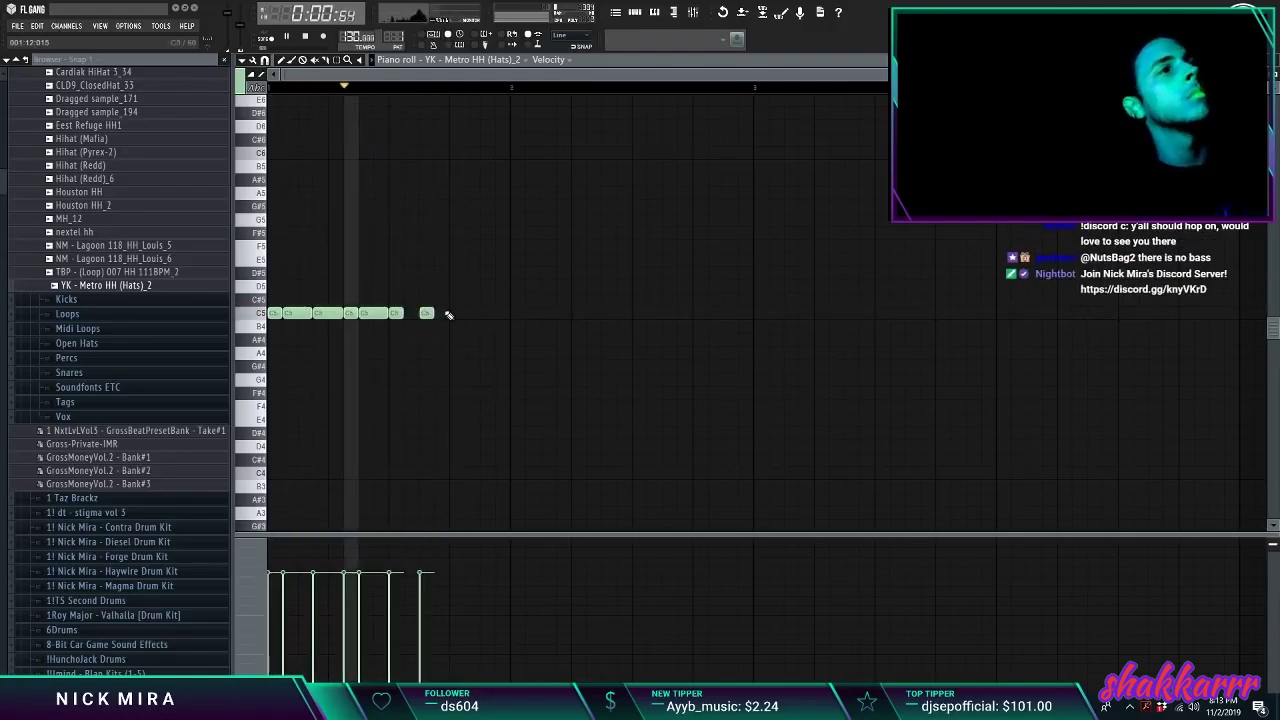
pyautogui.click(456, 314)
pyautogui.rightClick(426, 314)
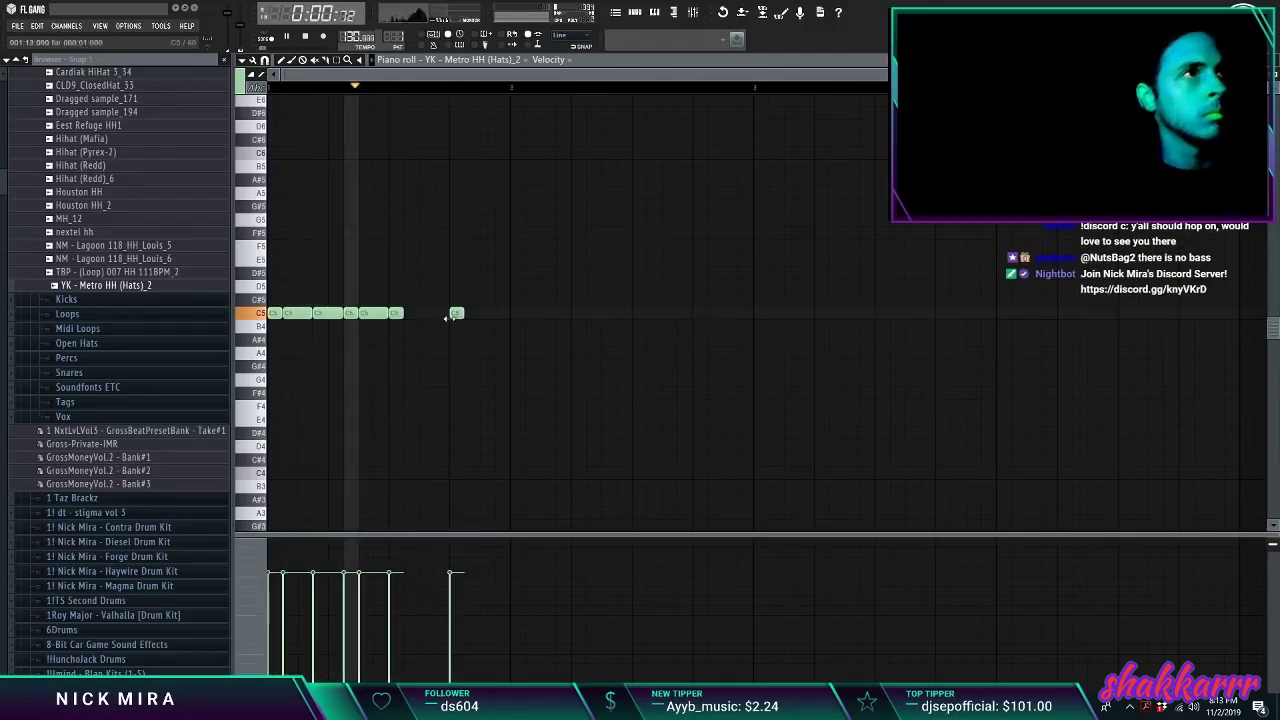
pyautogui.click(426, 314)
pyautogui.click(487, 314)
pyautogui.click(517, 314)
pyautogui.hotkey('ctrl', 'l')
pyautogui.rightClick(518, 313)
# Step: Duplicate the hi-hat bar and replace the last notes of bar 2 with two short G4 notes
pyautogui.hotkey('ctrl', 'b')
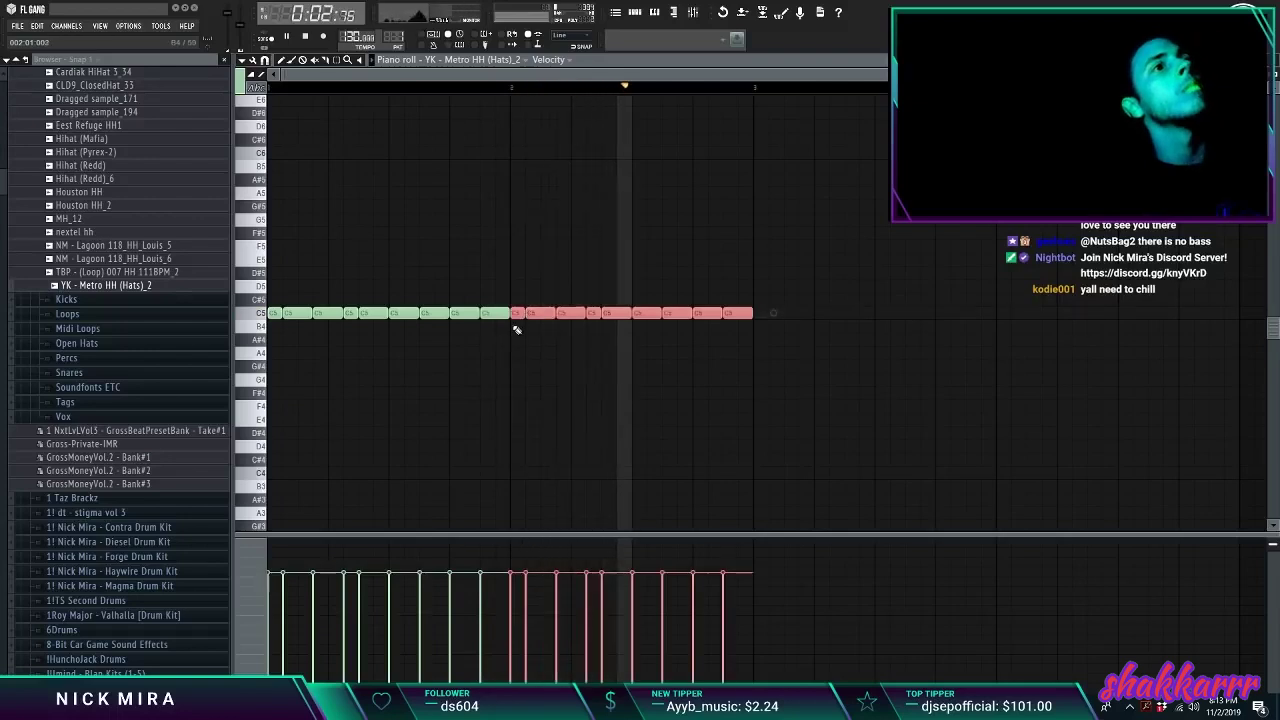
pyautogui.press('space')
pyautogui.rightClick(683, 318)
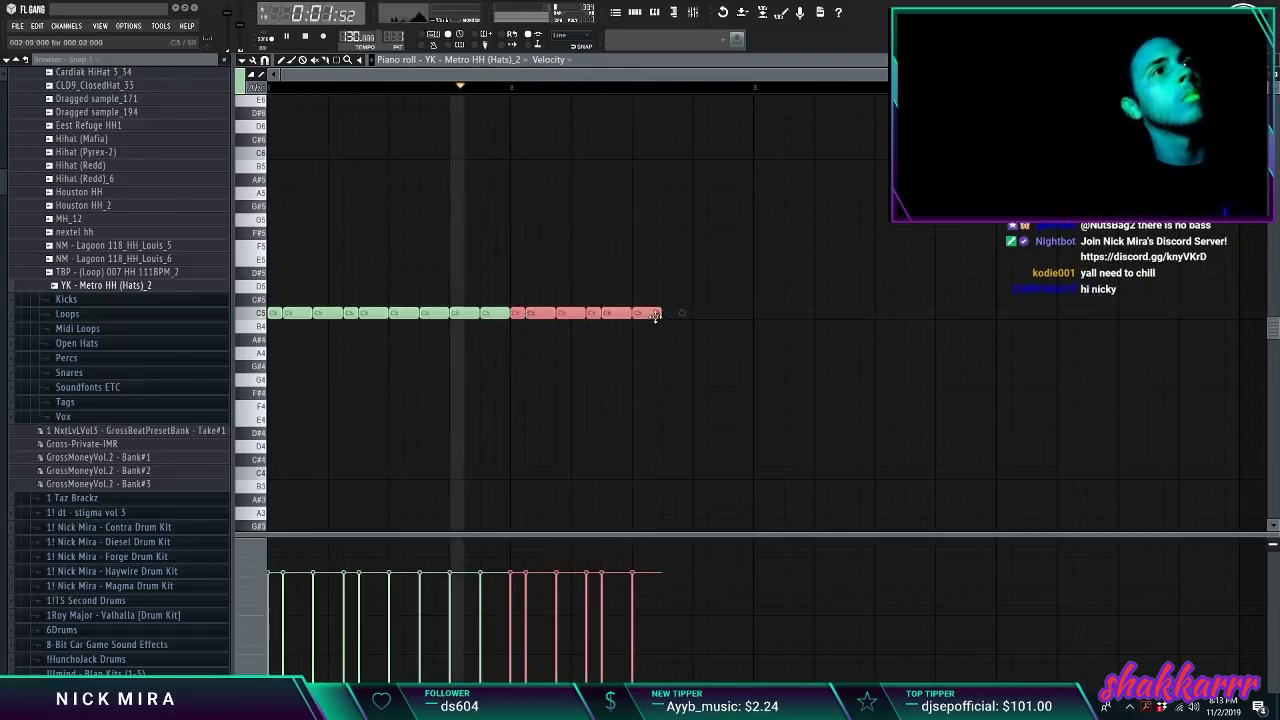
pyautogui.click(699, 318)
pyautogui.press('space')
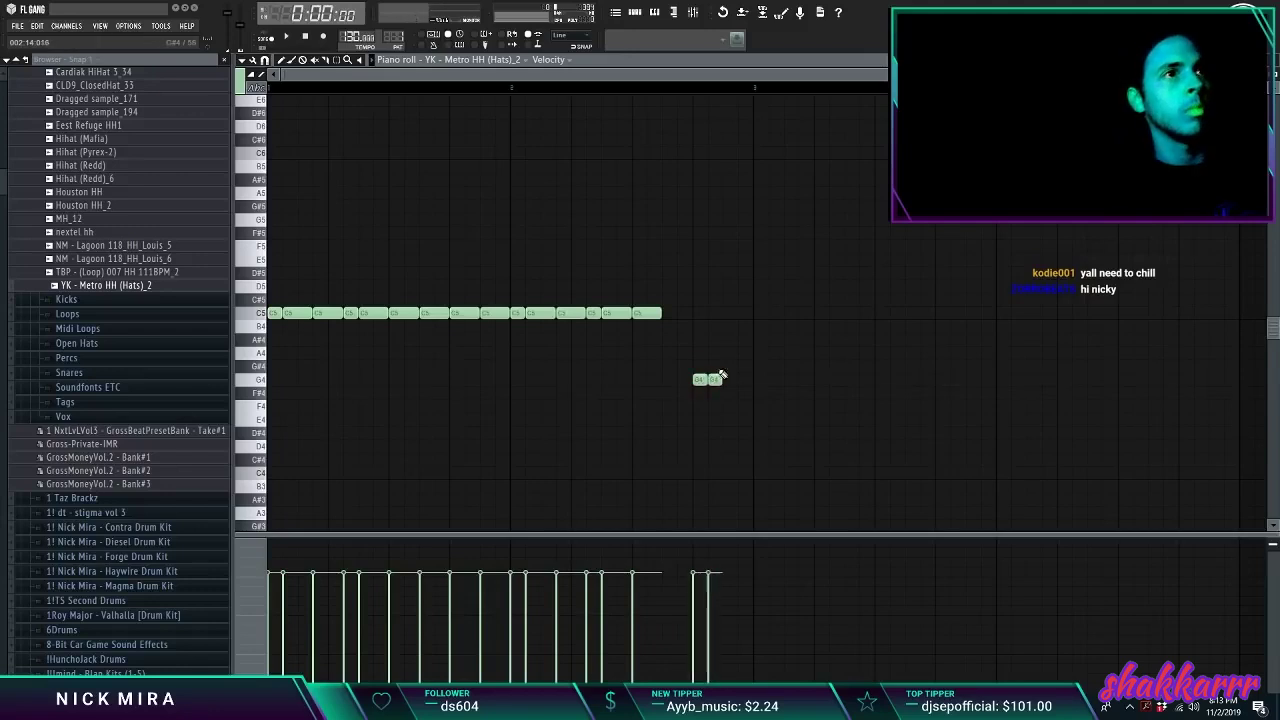
pyautogui.moveTo(743, 378); pyautogui.dragTo(729, 378)
pyautogui.hotkey('ctrl', 'd')
# Step: Duplicate the two-bar hi-hat pattern into bars 3 and 4
pyautogui.hotkey('ctrl', 'a')
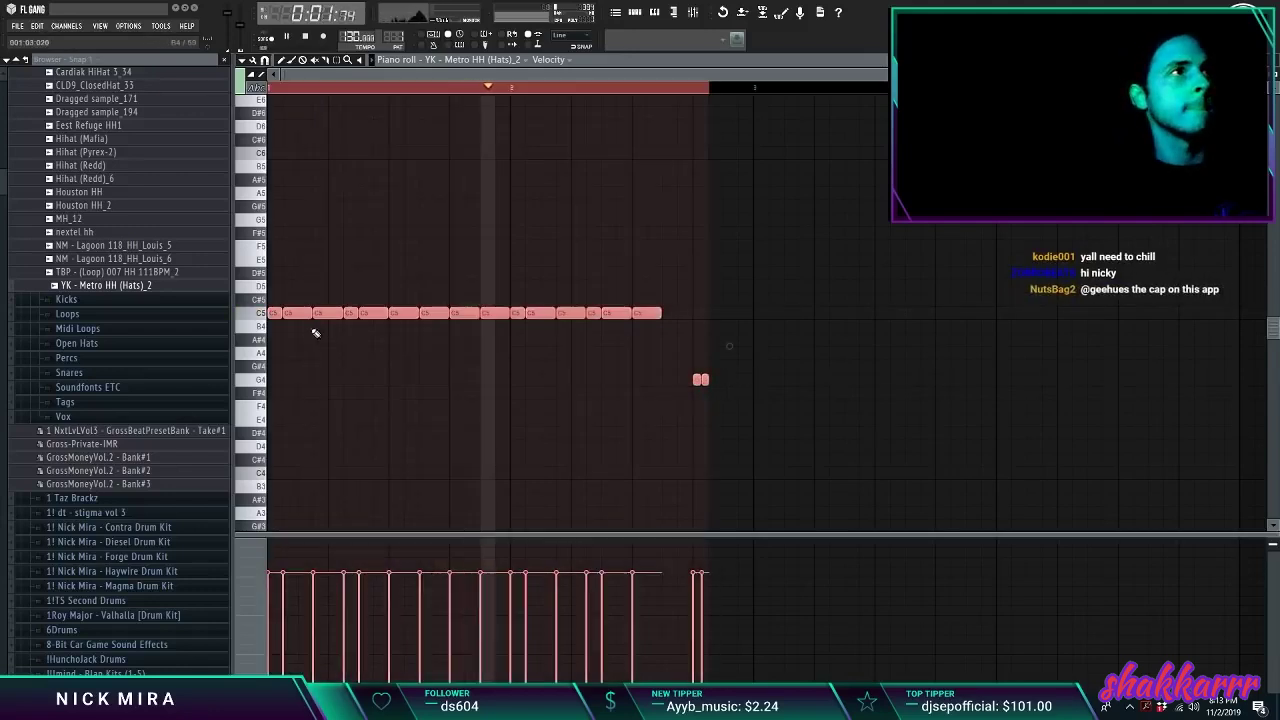
pyautogui.moveTo(298, 317)
pyautogui.mouseDown()
pyautogui.moveTo(830, 332)
pyautogui.moveTo(785, 329)
pyautogui.mouseUp()
pyautogui.hotkey('ctrl', 'd')
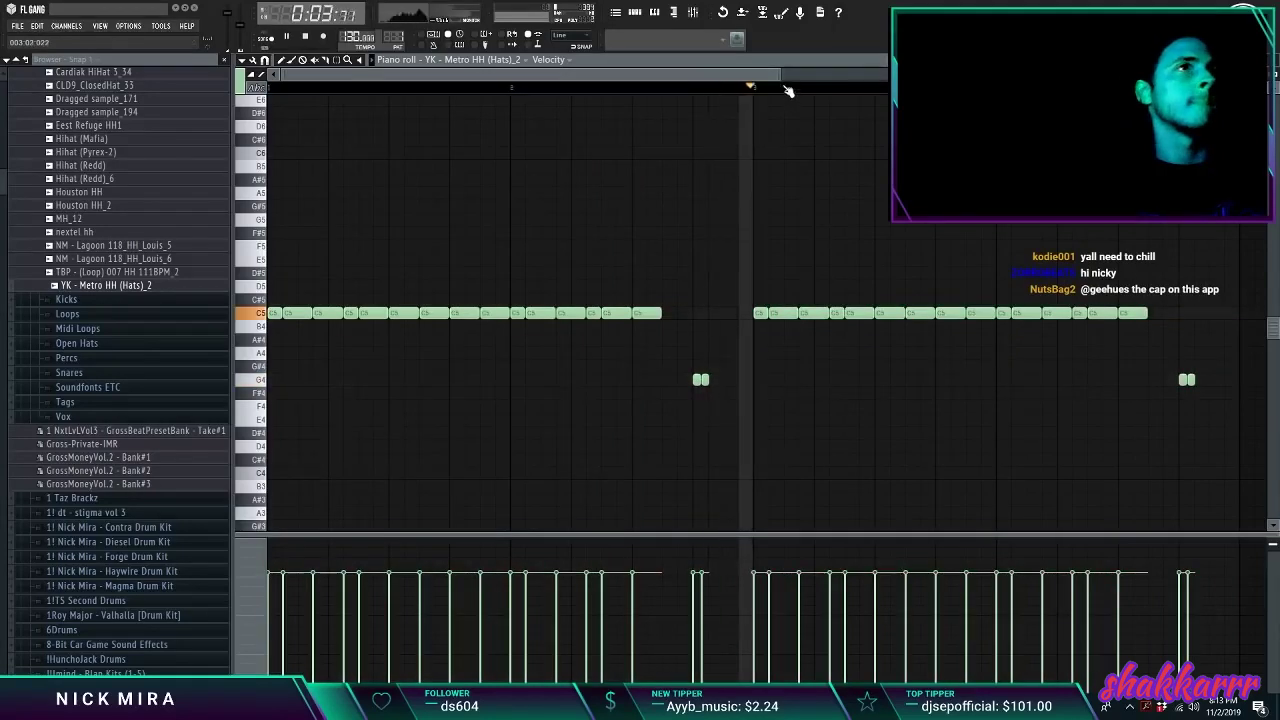
# Step: Add short double hits on A4 and G4 early in bar 4 and fill the gaps in its C5 row
pyautogui.scroll(-3, 782, 91)
pyautogui.scroll(-1, 785, 95)
pyautogui.moveTo(738, 379); pyautogui.dragTo(683, 353)
pyautogui.press('space')
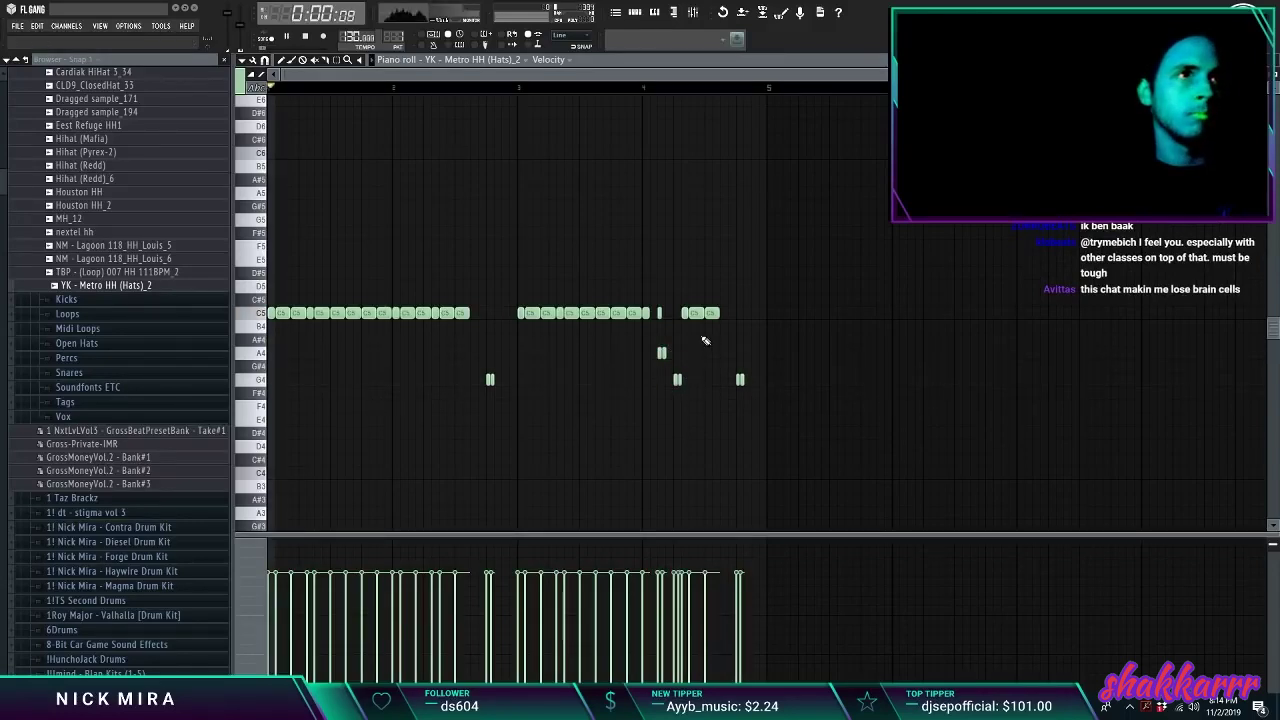
pyautogui.moveTo(648, 318); pyautogui.dragTo(657, 318)
pyautogui.hotkey('ctrl', 'b')
pyautogui.click(668, 318)
# Step: Change the piano roll's snap setting and add a roll of three short A4 notes around step 7 of bar 4
pyautogui.click(266, 61)
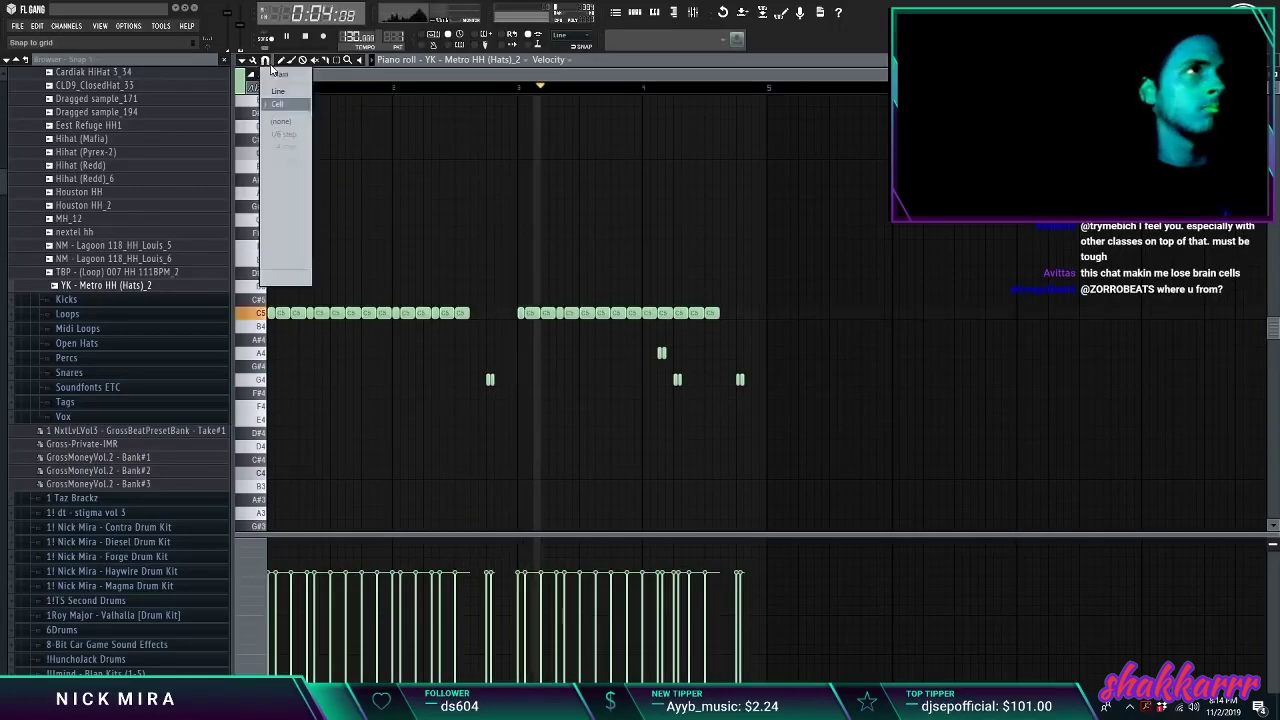
pyautogui.click(286, 198)
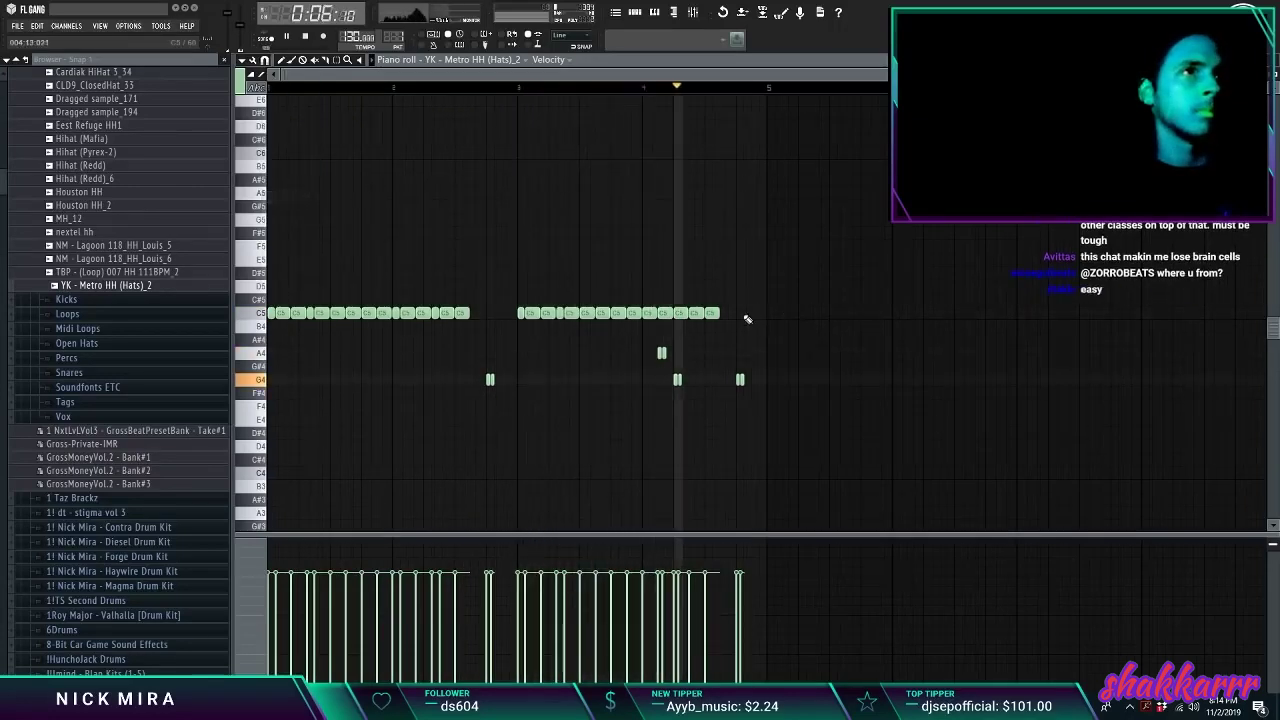
pyautogui.moveTo(708, 328); pyautogui.dragTo(699, 328)
pyautogui.moveTo(690, 320); pyautogui.dragTo(706, 334)
pyautogui.hotkey('shift', 'Left')
pyautogui.scroll(-1, 706, 334)
pyautogui.hotkey('shift', 'Down')
pyautogui.hotkey('shift', 'Down')
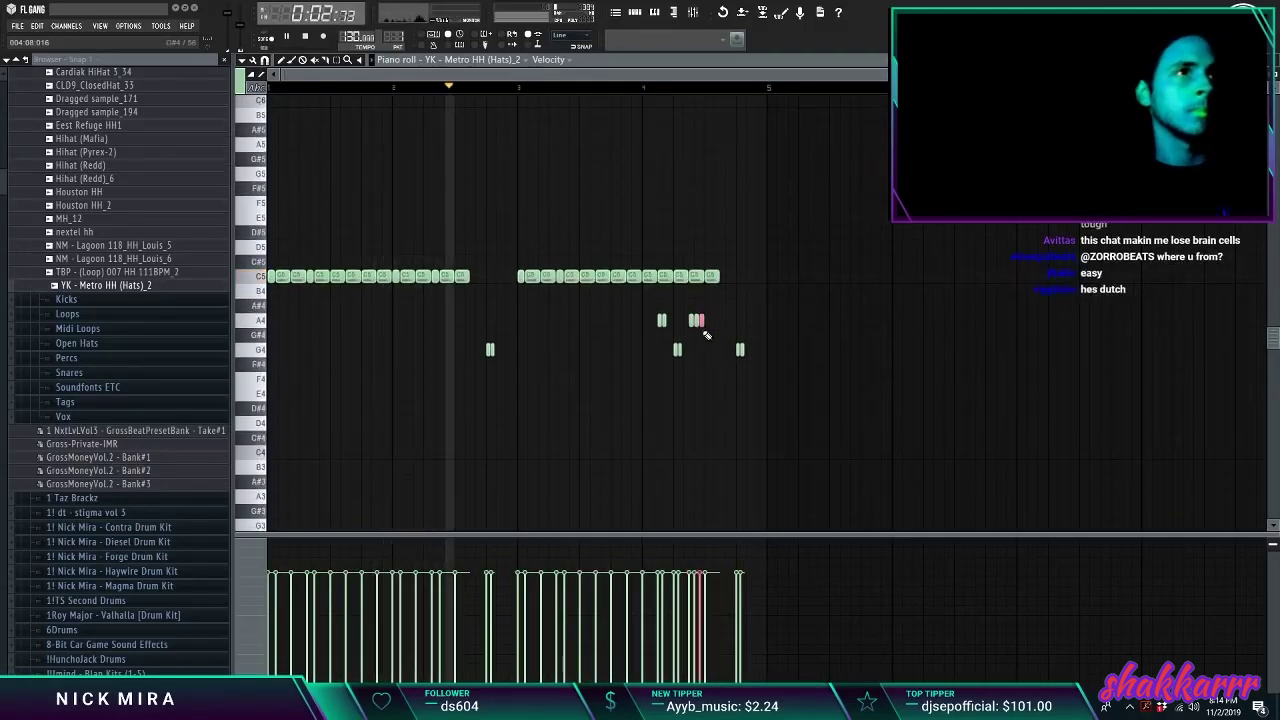
# Step: Transpose the A4 and G4 double hits early in bar 4 down two semitones to G4 and F4
pyautogui.moveTo(652, 315); pyautogui.dragTo(684, 376)
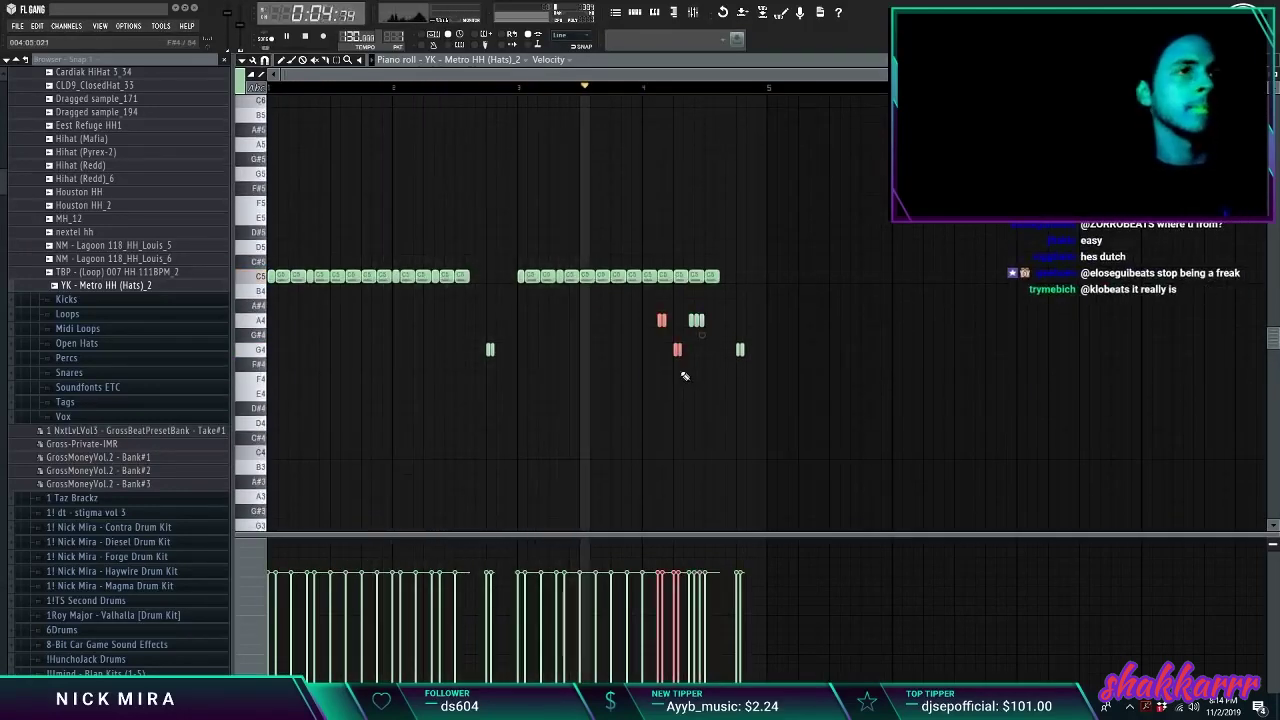
pyautogui.hotkey('shift', 'Down')
pyautogui.hotkey('shift', 'Down')
pyautogui.keyDown('ctrl'); pyautogui.click(689, 369); pyautogui.keyUp('ctrl')
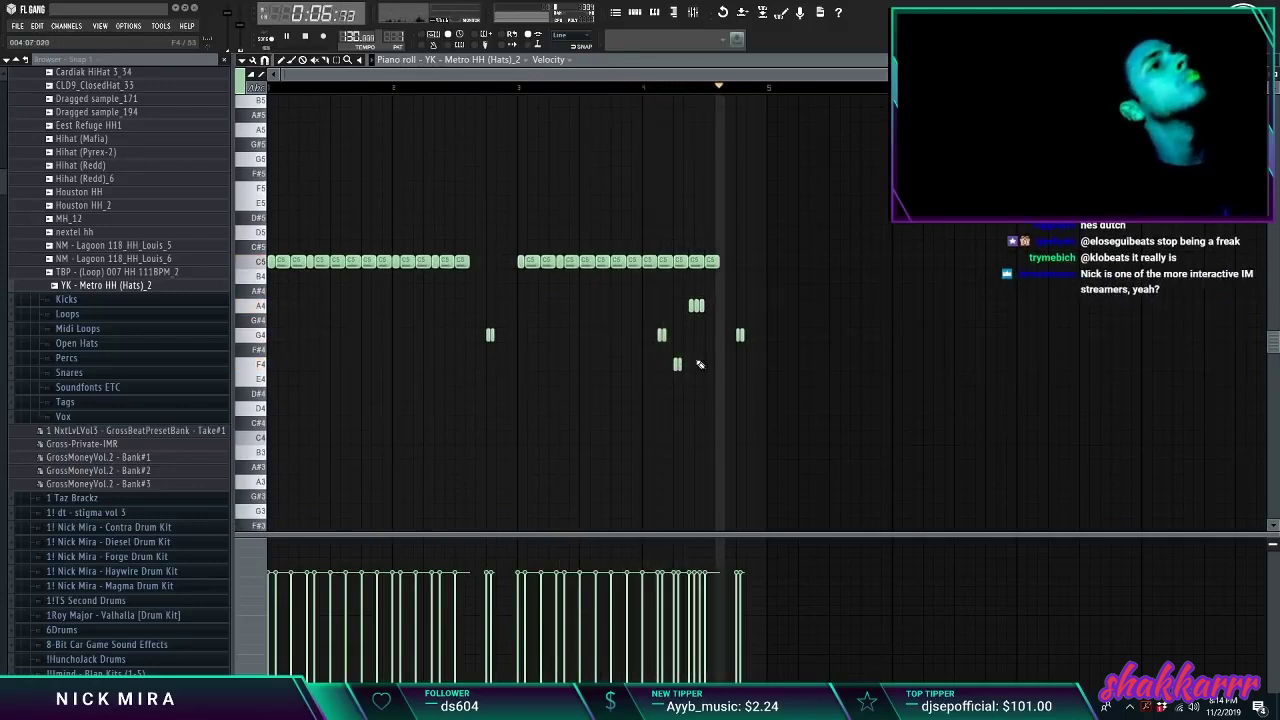
# Step: Fill the end of bar 4 with C5 notes, replacing the closing G4 pair with a chopped C5 note
pyautogui.click(727, 261)
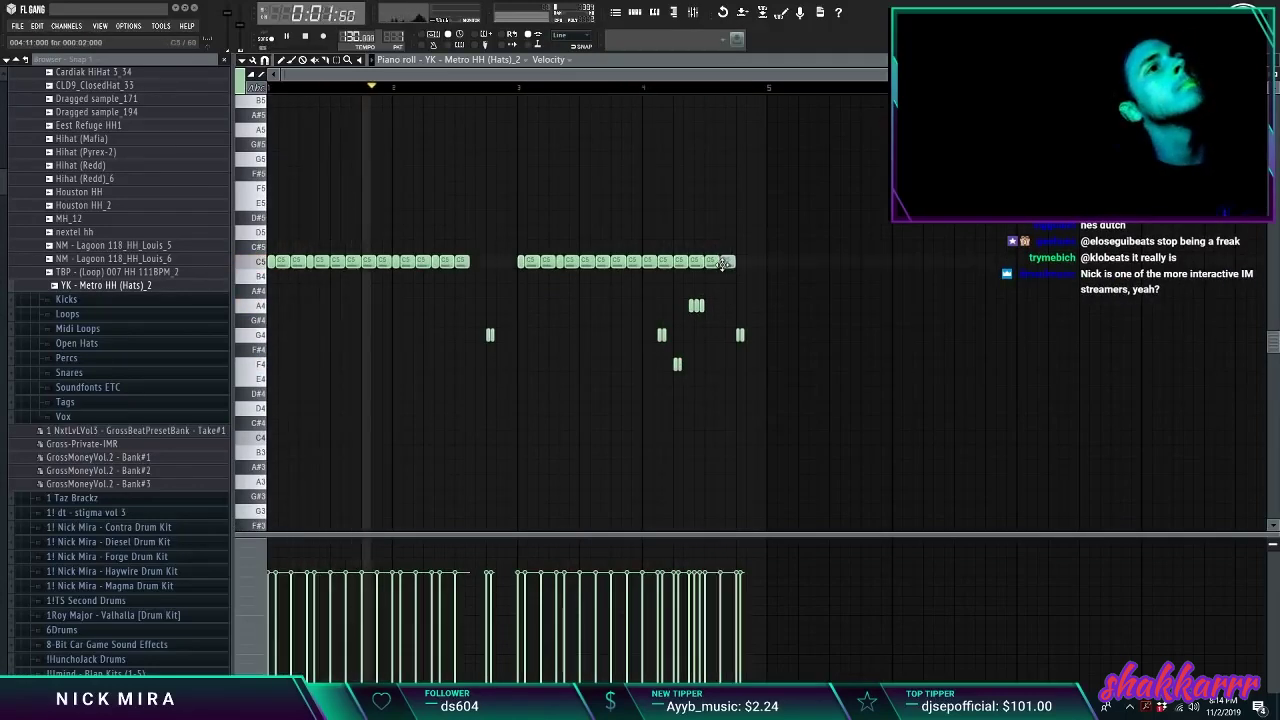
pyautogui.click(746, 265)
pyautogui.click(756, 265)
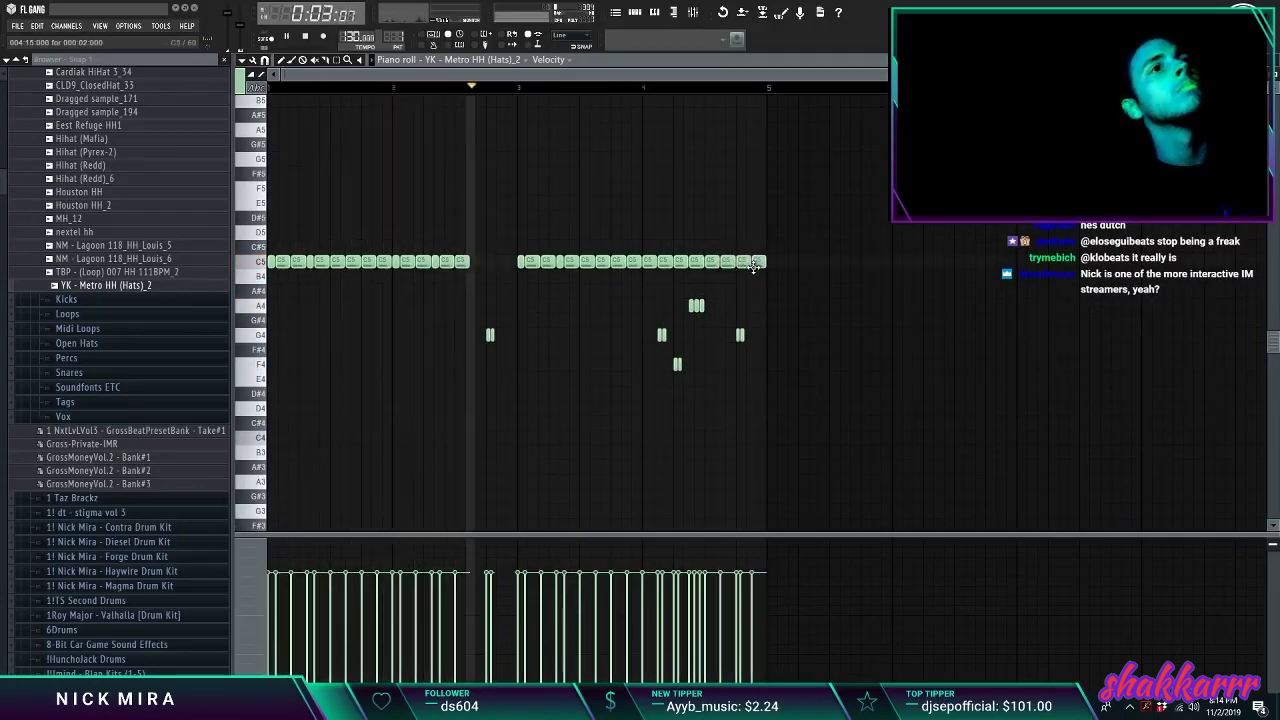
pyautogui.rightClick(742, 337)
pyautogui.keyDown('ctrl'); pyautogui.click(745, 263); pyautogui.keyUp('ctrl')
pyautogui.hotkey('ctrl', 'u')
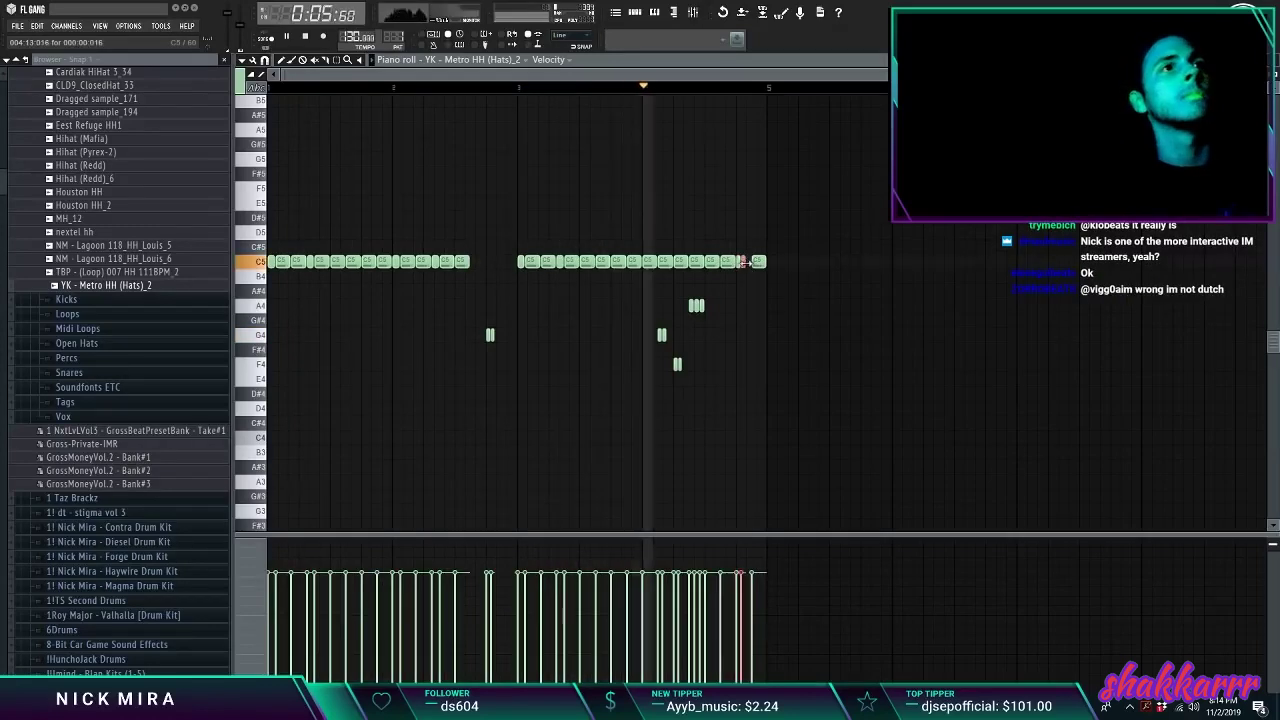
# Step: Duplicate the four-bar hi-hat pattern into bars 5 to 8
pyautogui.click(758, 262)
pyautogui.hotkey('ctrl', 'b')
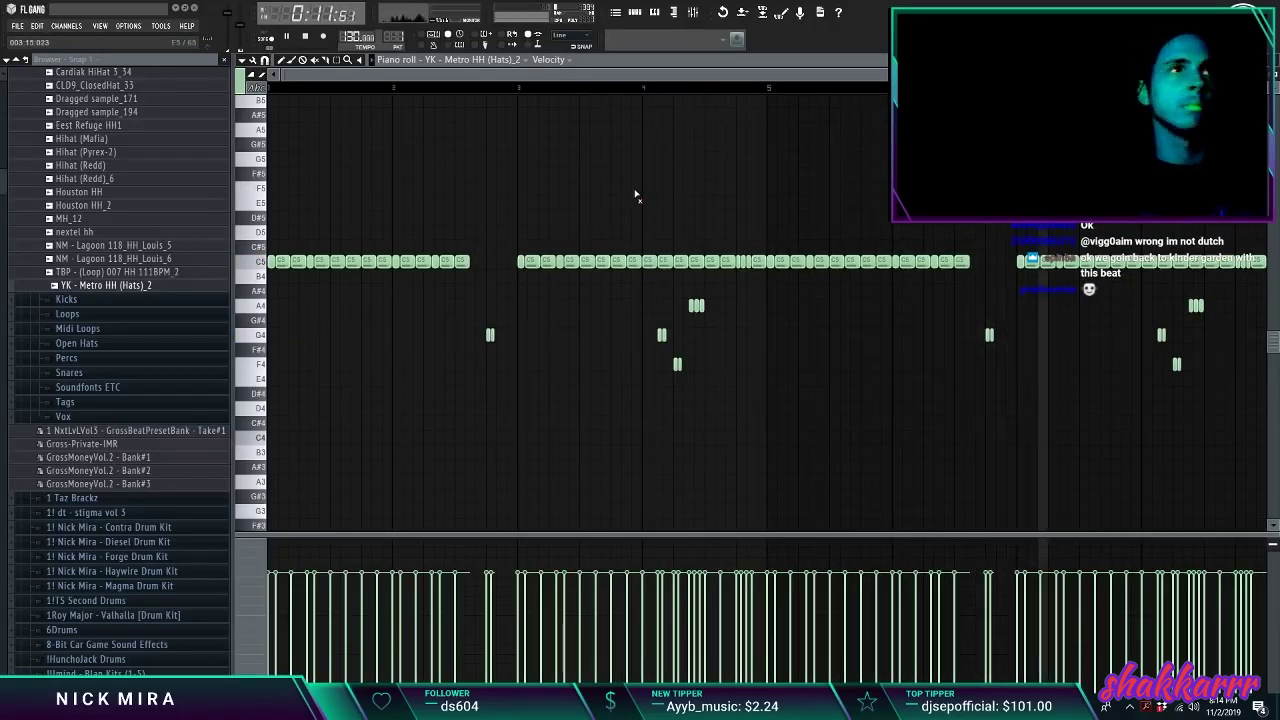
# Step: Open the piano roll of the Perc - Liberal channel
pyautogui.press('F7')
pyautogui.rightClick(297, 113)
pyautogui.click(344, 110)
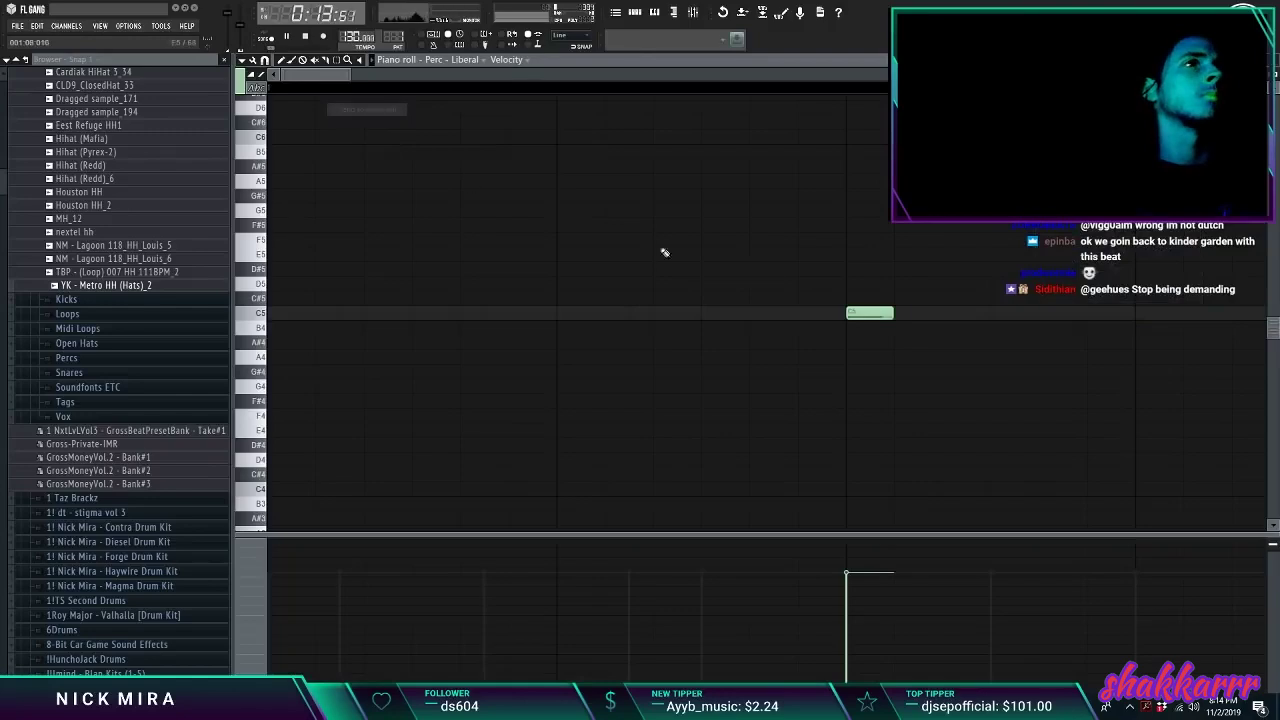
# Step: Select all the snare hits, duplicate them to fill out the eight bars, and close the piano roll
pyautogui.hotkey('ctrl', 'a')
pyautogui.hotkey('ctrl', 'd')
pyautogui.moveTo(3, 183); pyautogui.dragTo(3, 142)
pyautogui.press('F7')
# Step: Add the Boop 808 - Loop - Loop sample from the 808s folder as a new channel and open its piano roll
pyautogui.click(127, 387)
pyautogui.click(113, 343)
pyautogui.scroll(-5, 112, 250)
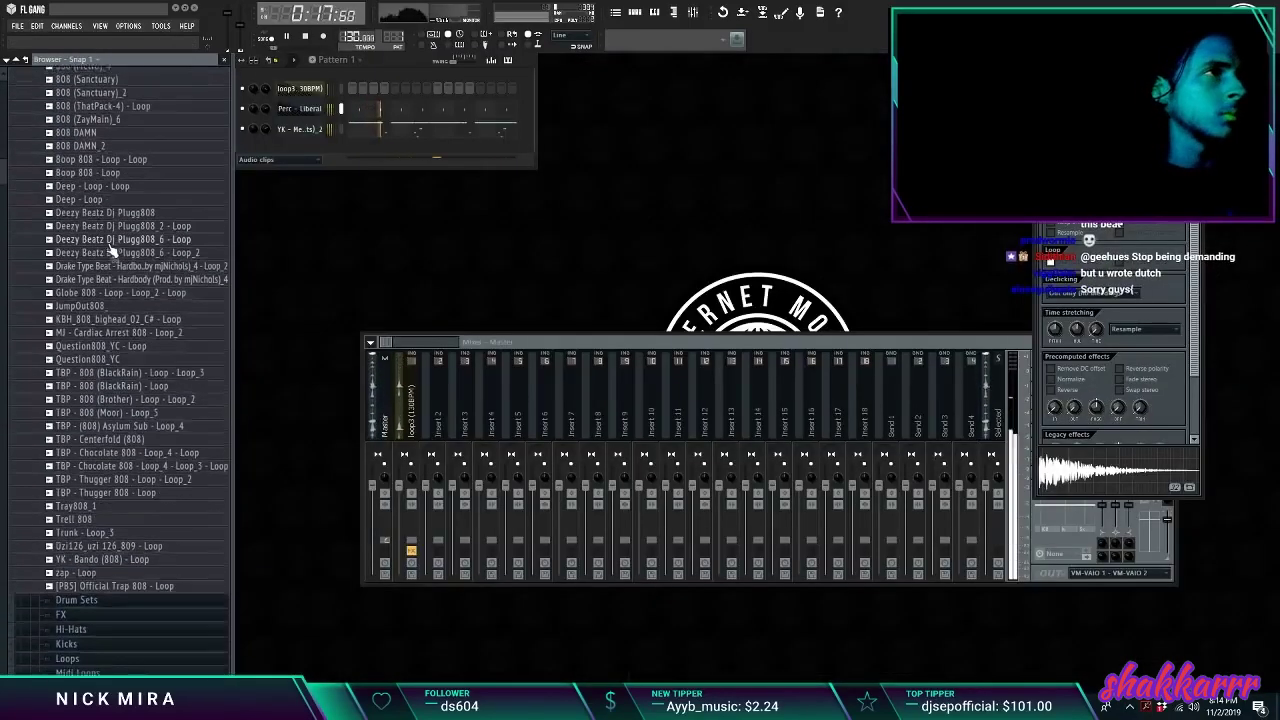
pyautogui.scroll(2, 118, 233)
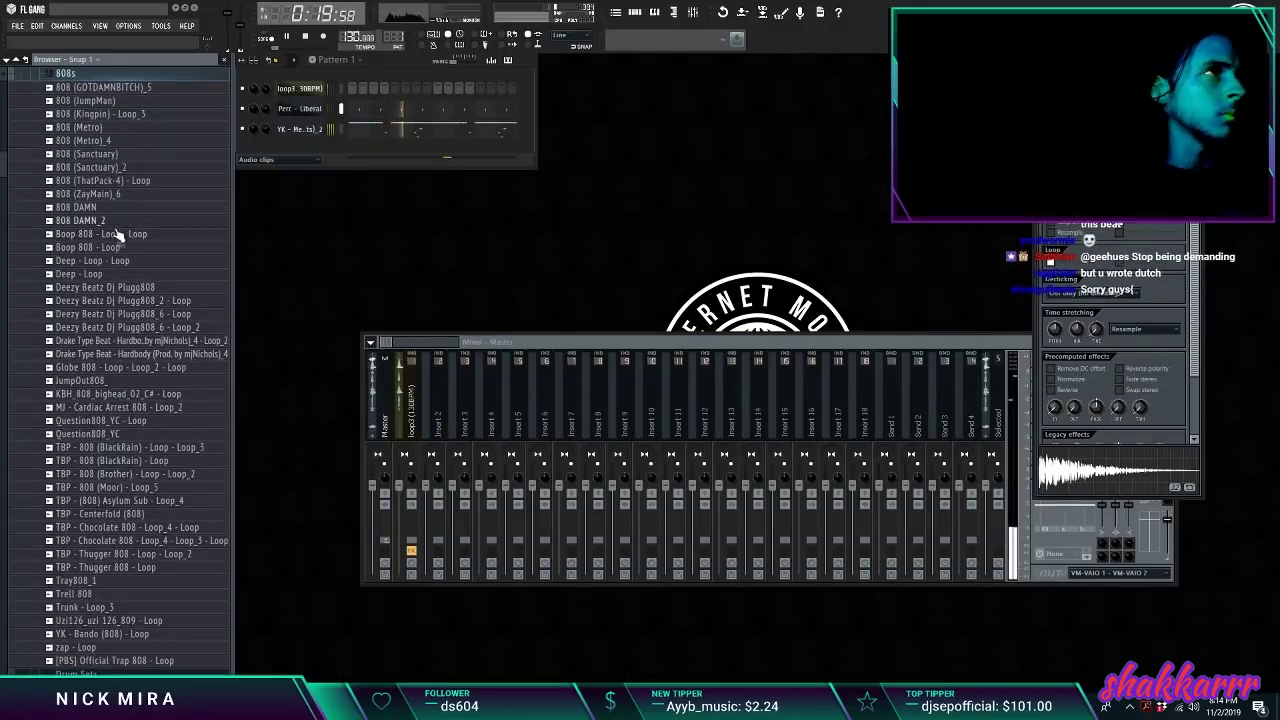
pyautogui.moveTo(316, 103); pyautogui.dragTo(314, 102)
pyautogui.rightClick(314, 102)
pyautogui.click(350, 108)
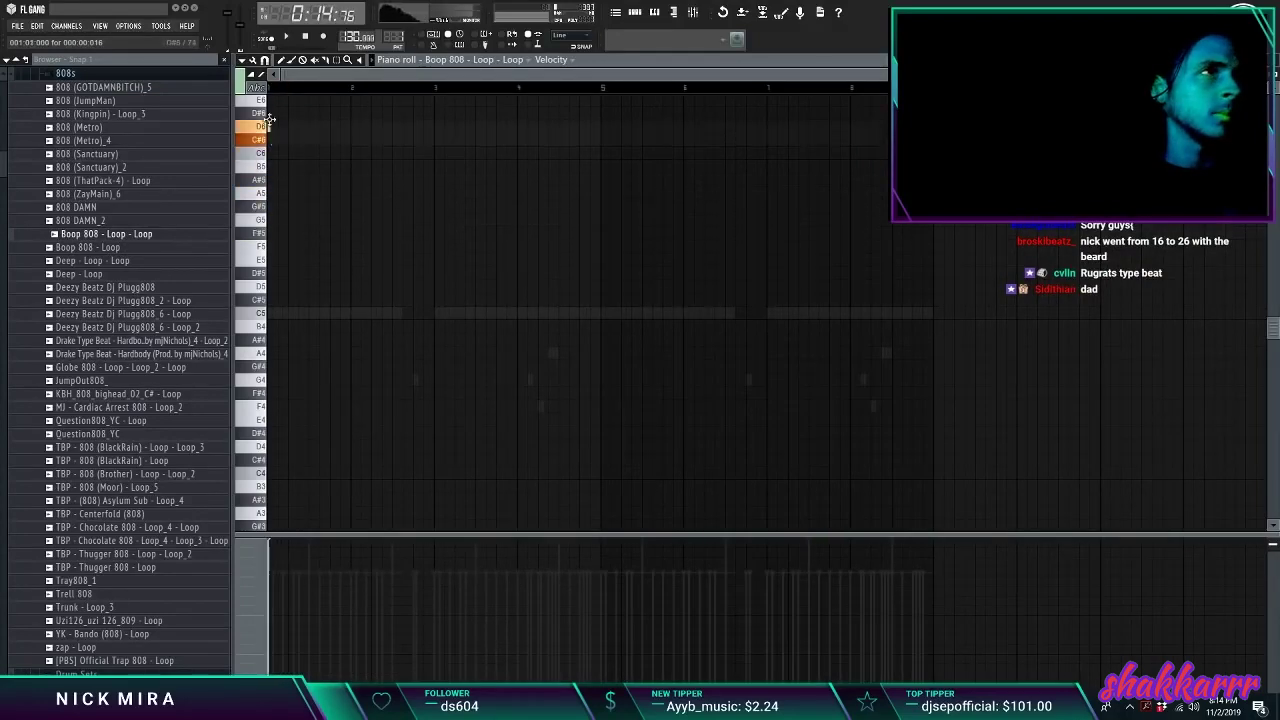
# Step: Place a one-bar G#5 note in bar 1 of the 808 line and a one-bar F#5 note in bar 2
pyautogui.scroll(5, 270, 127)
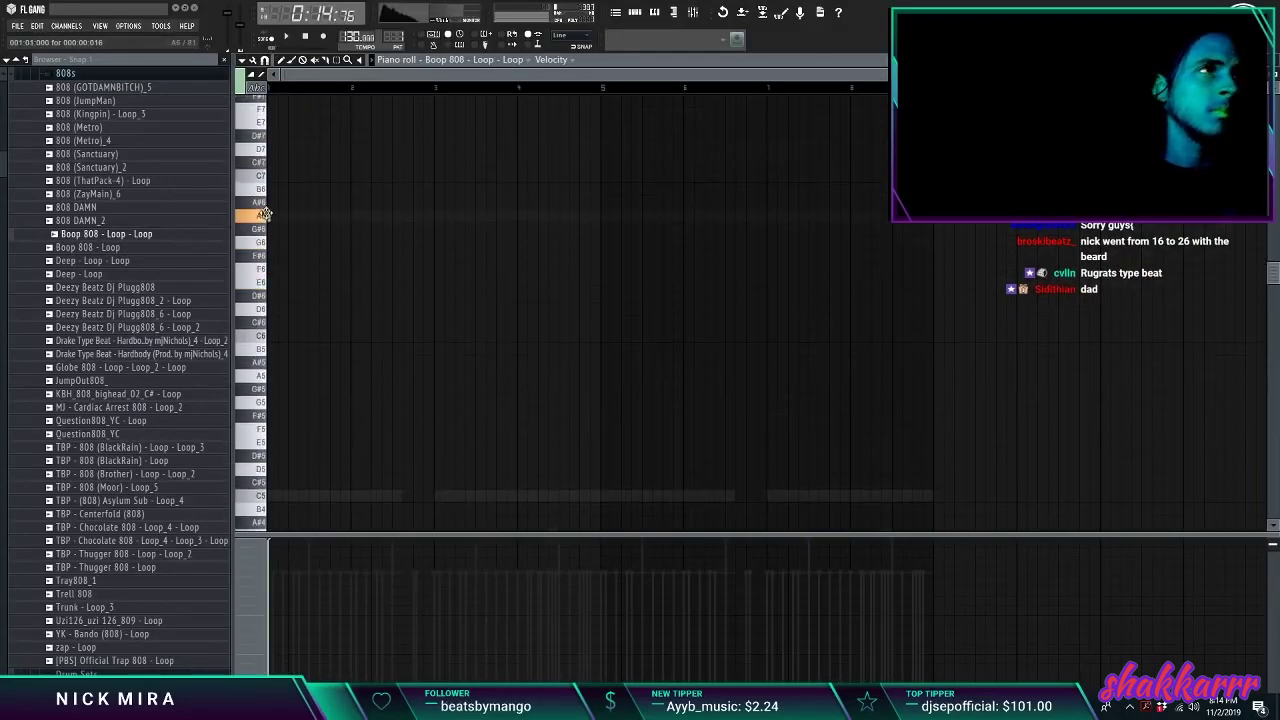
pyautogui.click(270, 230)
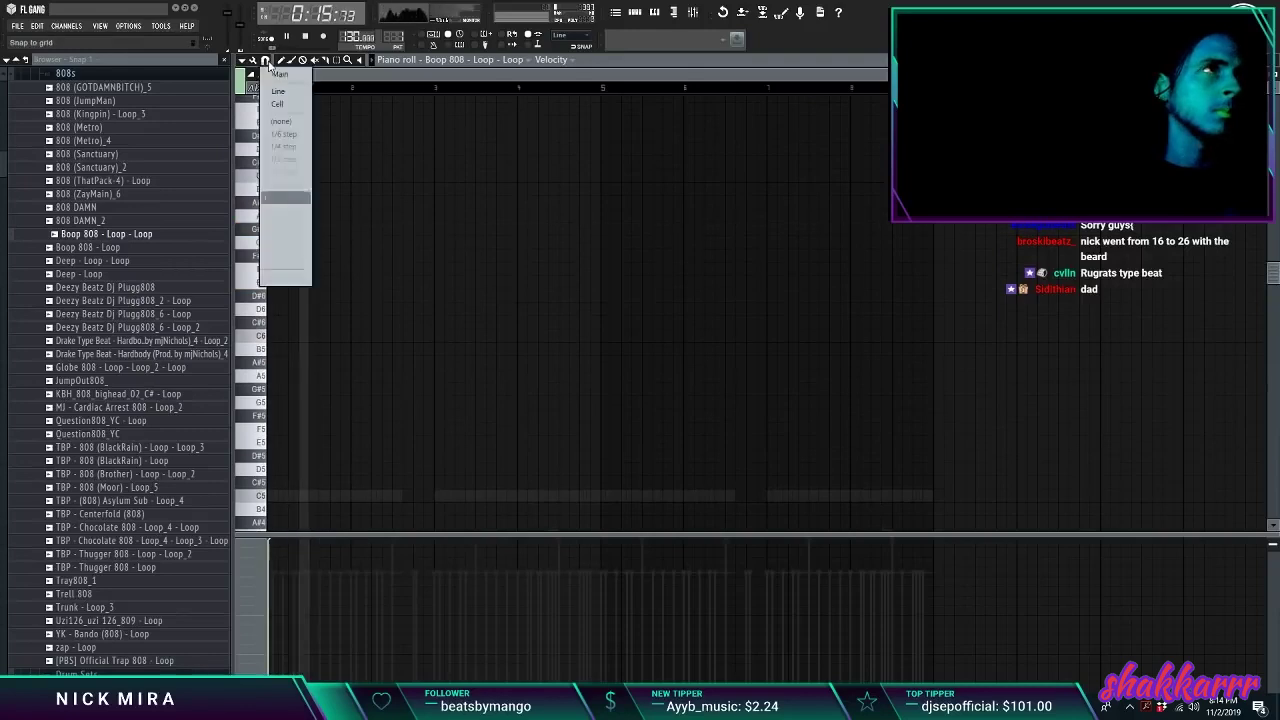
pyautogui.moveTo(276, 229); pyautogui.dragTo(338, 229)
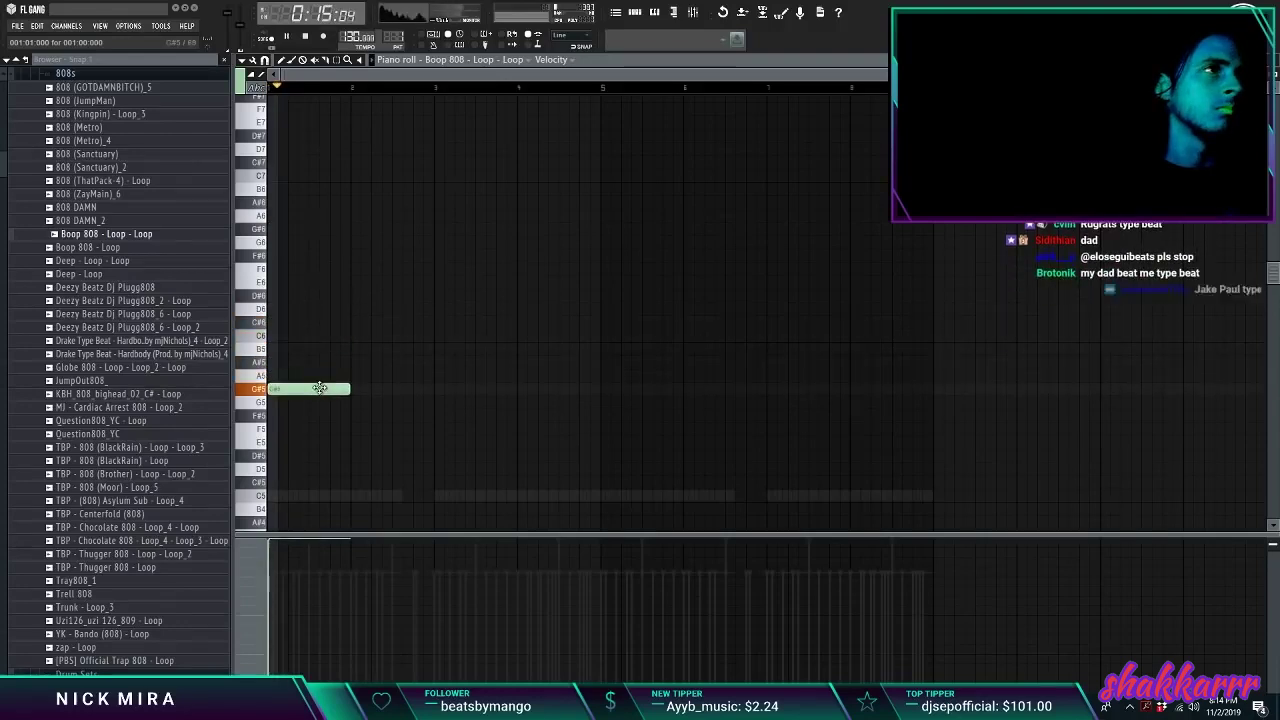
pyautogui.scroll(-4, 330, 350)
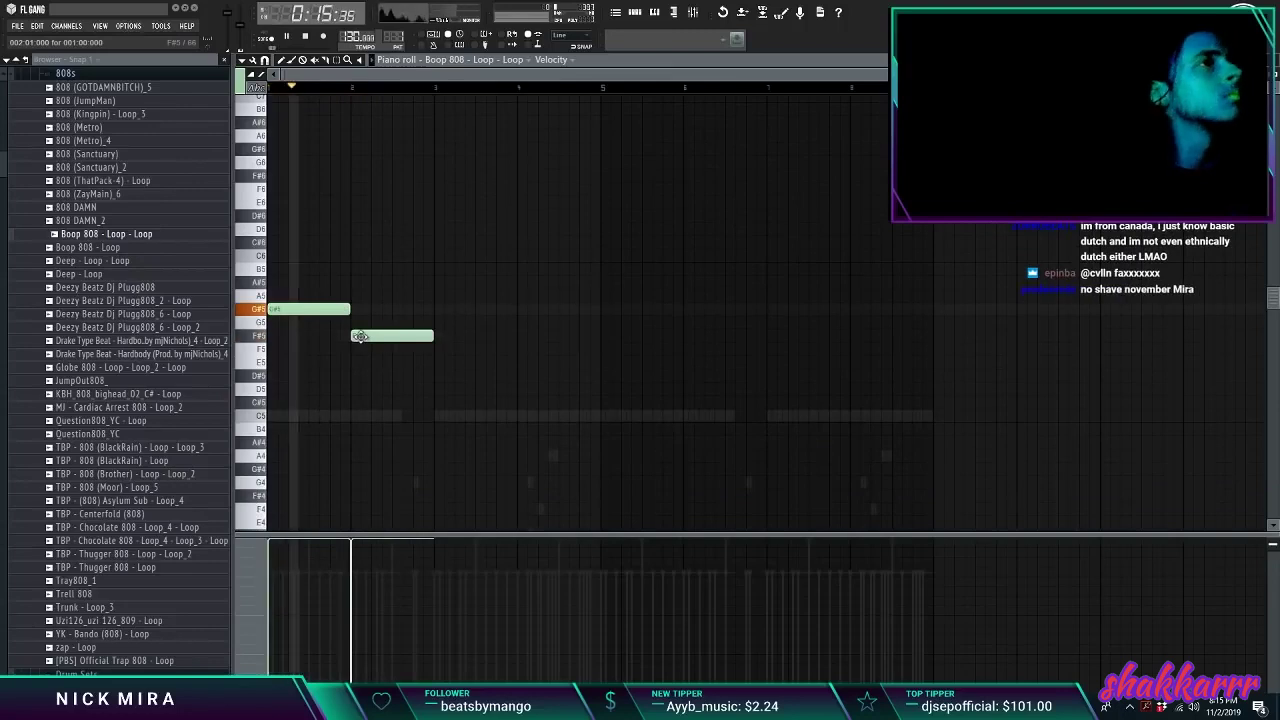
# Step: Raise the 808 notes an octave and replace the bar 2 note with a one-bar G6
pyautogui.hotkey('ctrl', 'Up')
pyautogui.moveTo(363, 326); pyautogui.dragTo(414, 385)
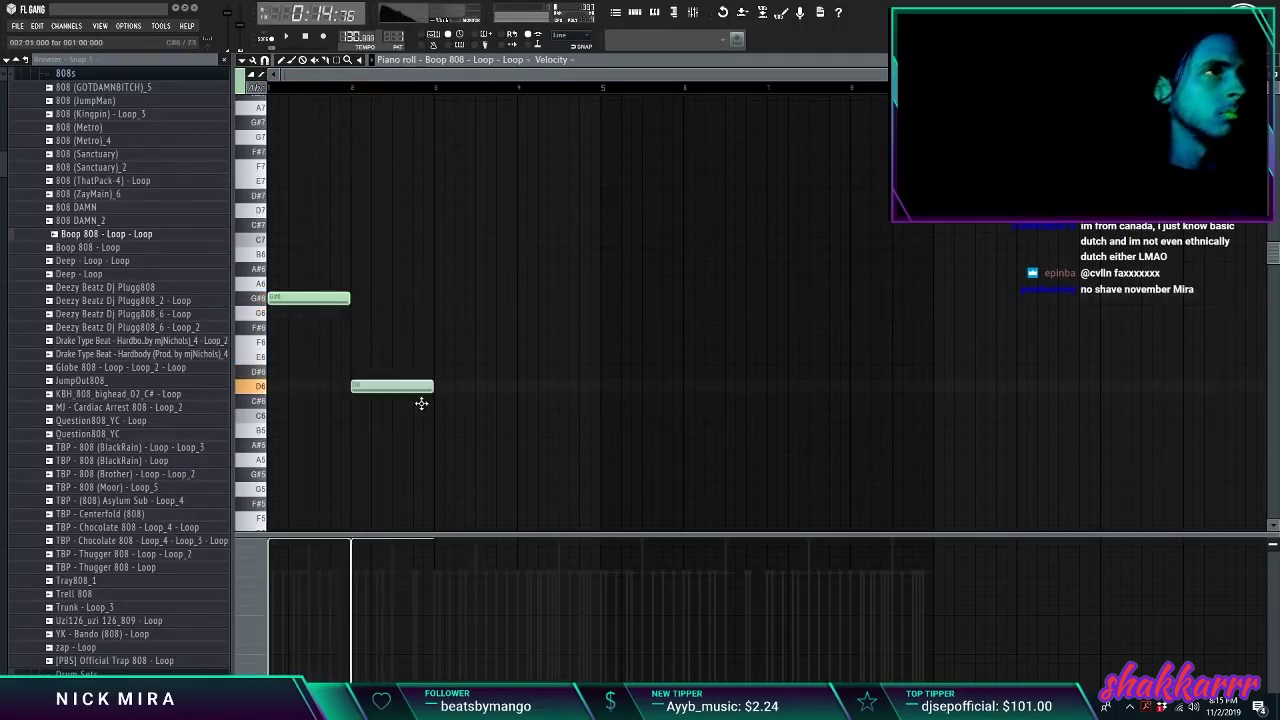
pyautogui.click(357, 312)
pyautogui.rightClick(410, 415)
# Step: Add one-bar G#6 and C6 notes in bars 3 and 4, and lower the whole 808 line an octave
pyautogui.click(438, 298)
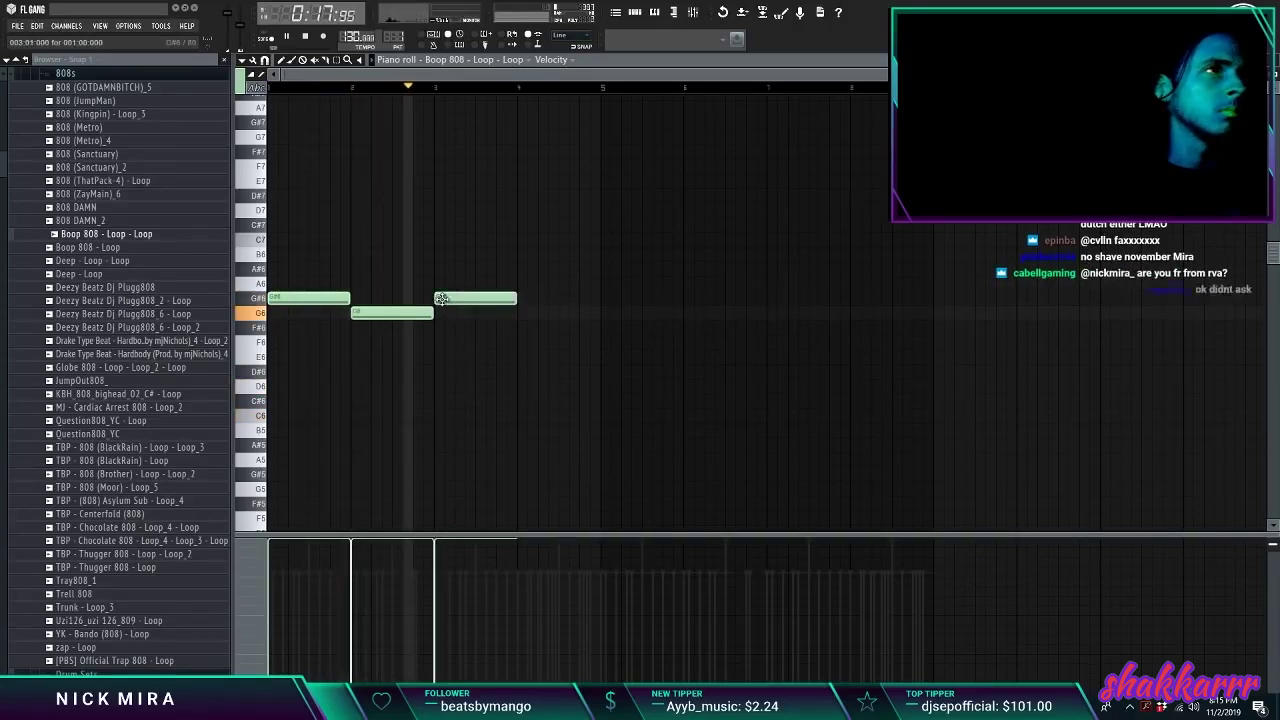
pyautogui.moveTo(528, 390)
pyautogui.mouseDown()
pyautogui.moveTo(520, 415)
pyautogui.moveTo(519, 398)
pyautogui.mouseUp()
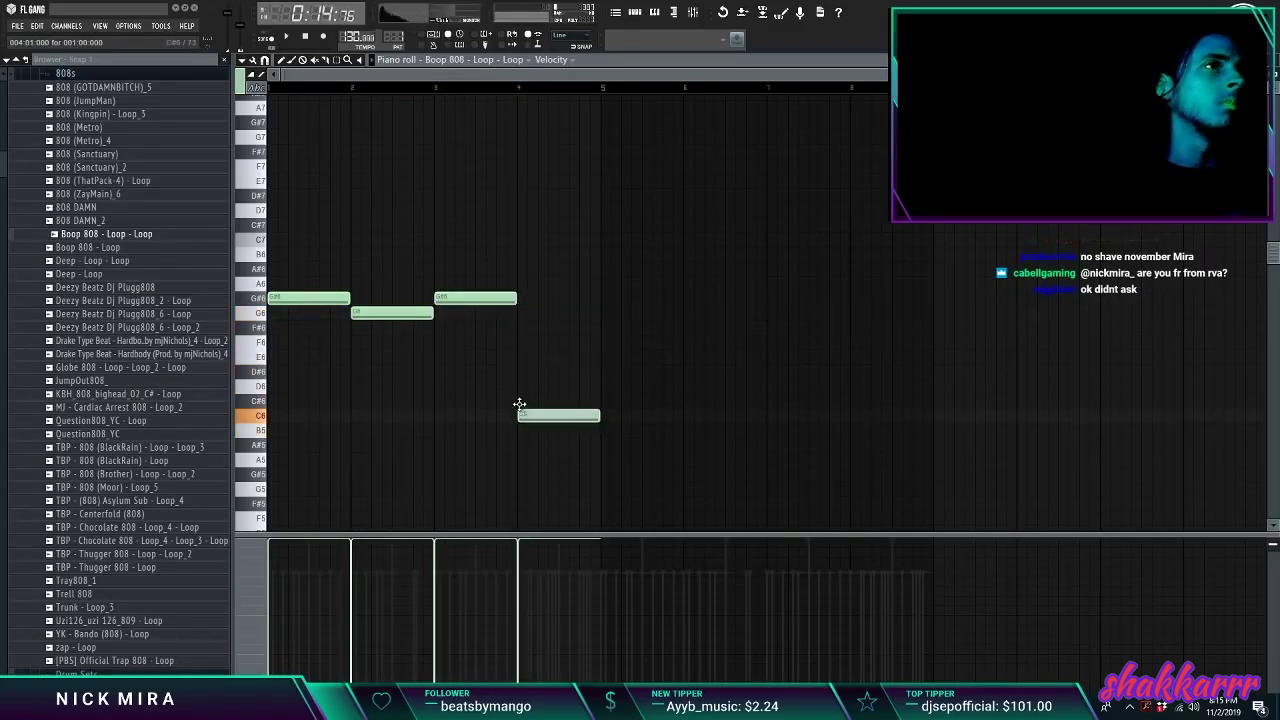
pyautogui.scroll(-1, 528, 400)
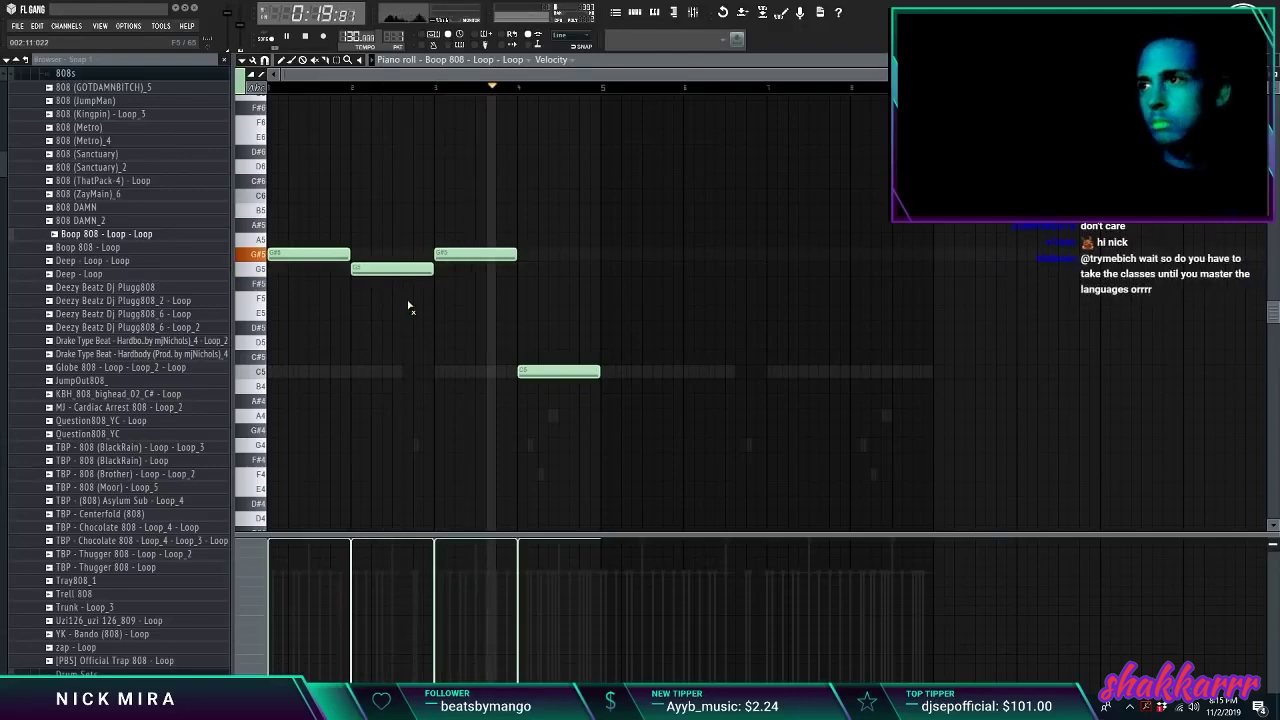
# Step: Duplicate the four-bar 808 line into bars 5 to 8 and play it from the start
pyautogui.hotkey('ctrl', 'b')
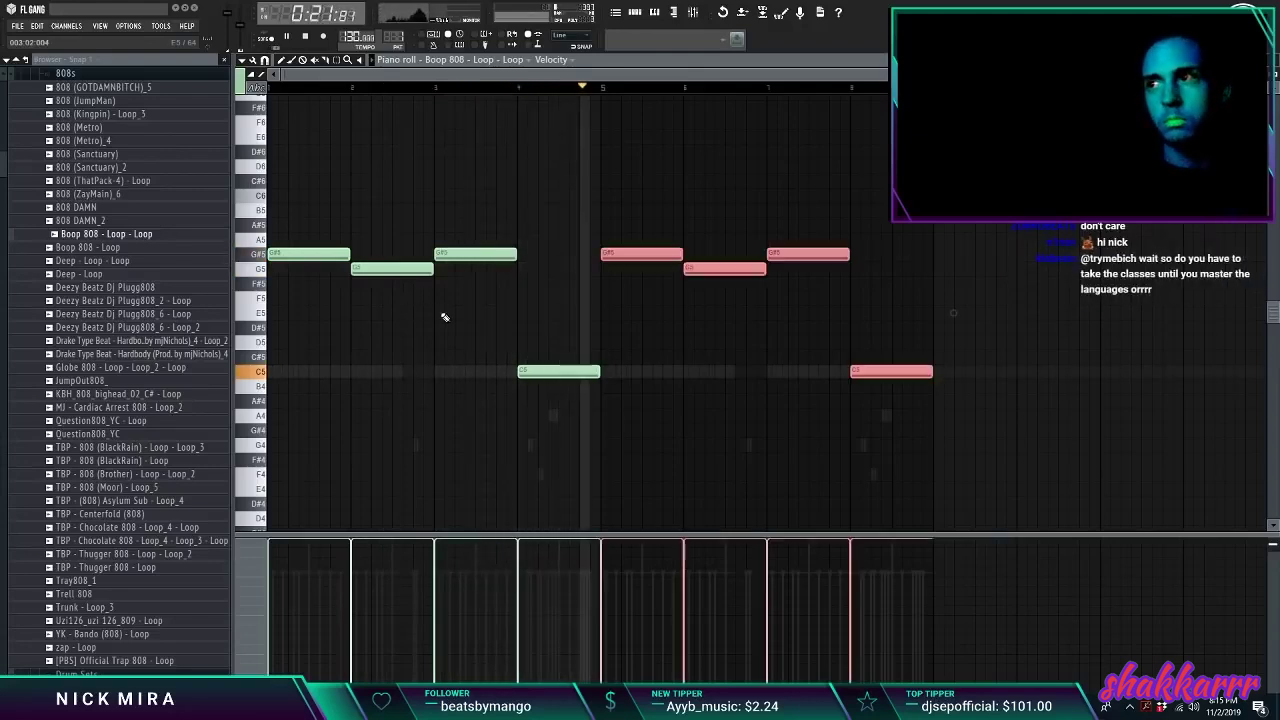
pyautogui.keyDown('ctrl'); pyautogui.click(686, 308); pyautogui.keyUp('ctrl')
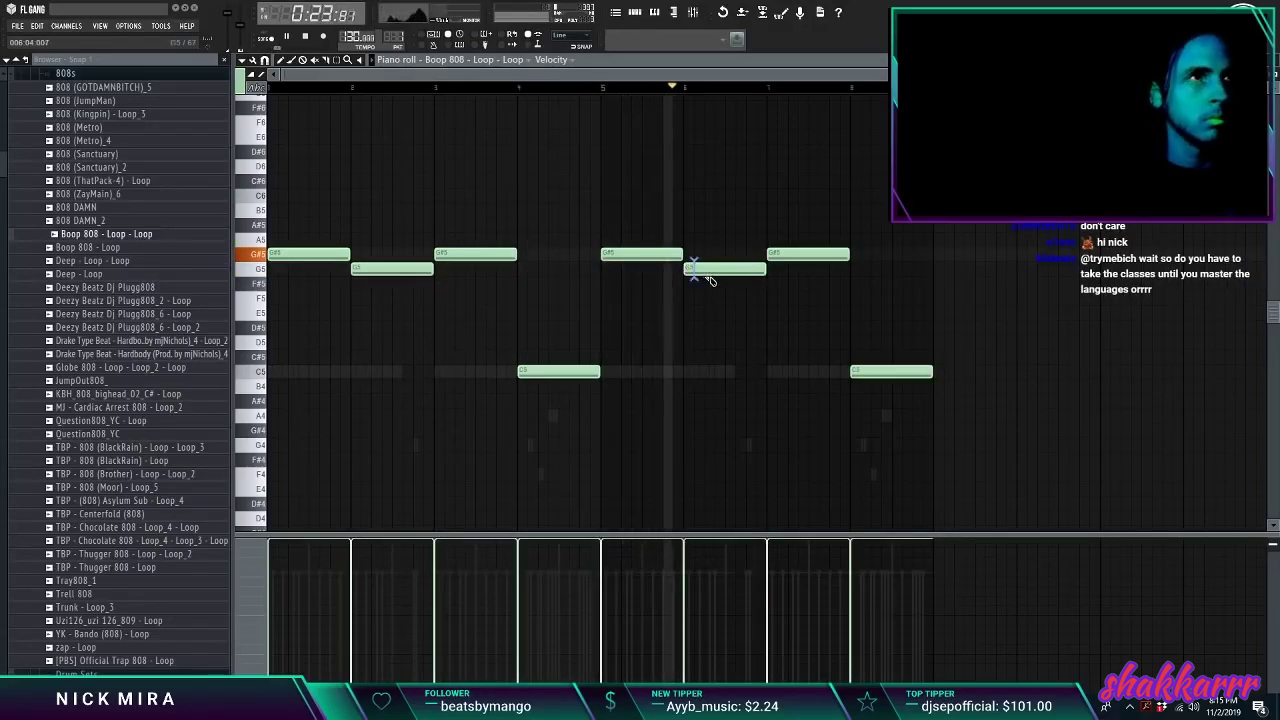
pyautogui.press('space')
pyautogui.press('space')
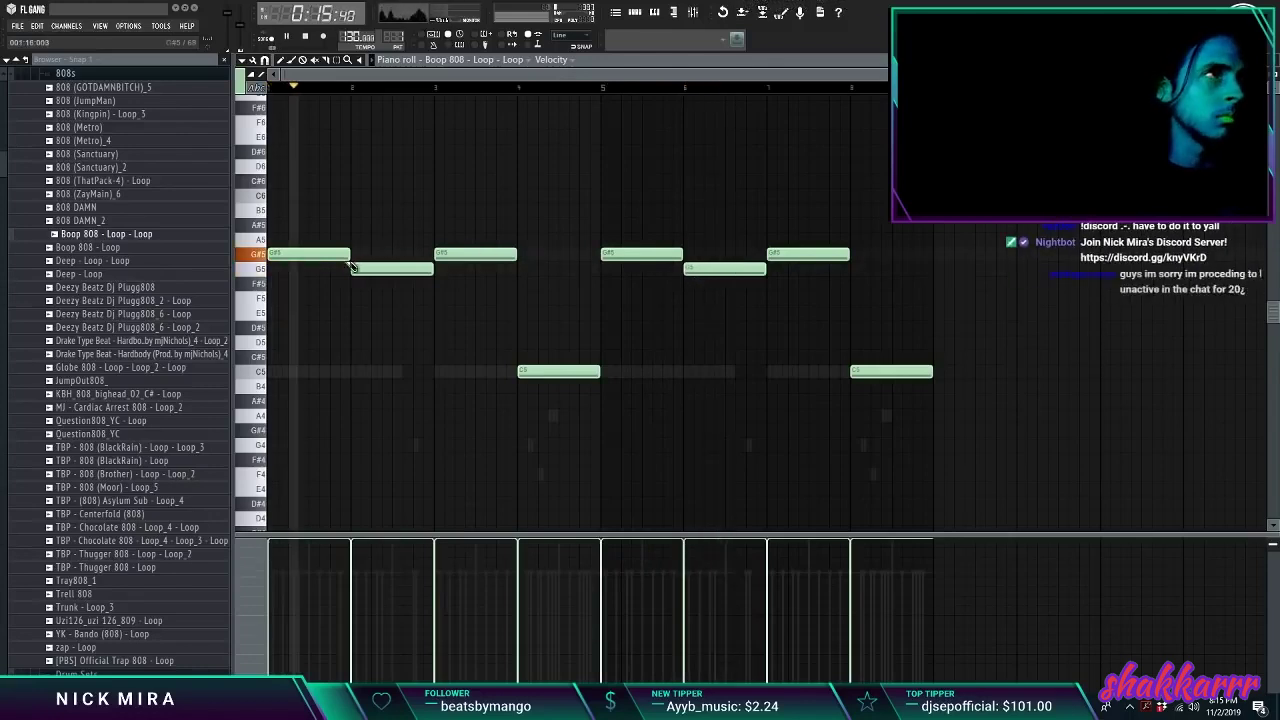
# Step: Slice a short piece off the end of the bar 1 G#5 note and move the bar 2 note up to C6
pyautogui.moveTo(343, 247); pyautogui.dragTo(345, 261)
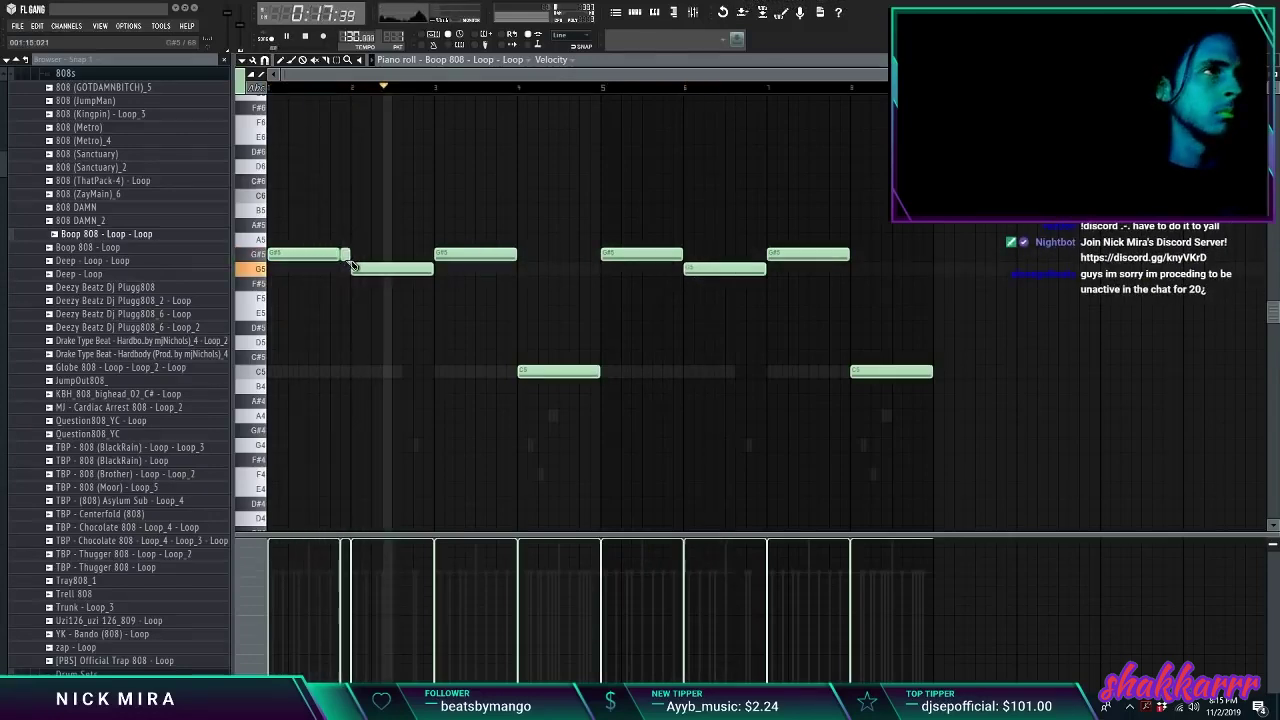
pyautogui.press('space')
pyautogui.press('space')
pyautogui.moveTo(384, 272); pyautogui.dragTo(384, 200)
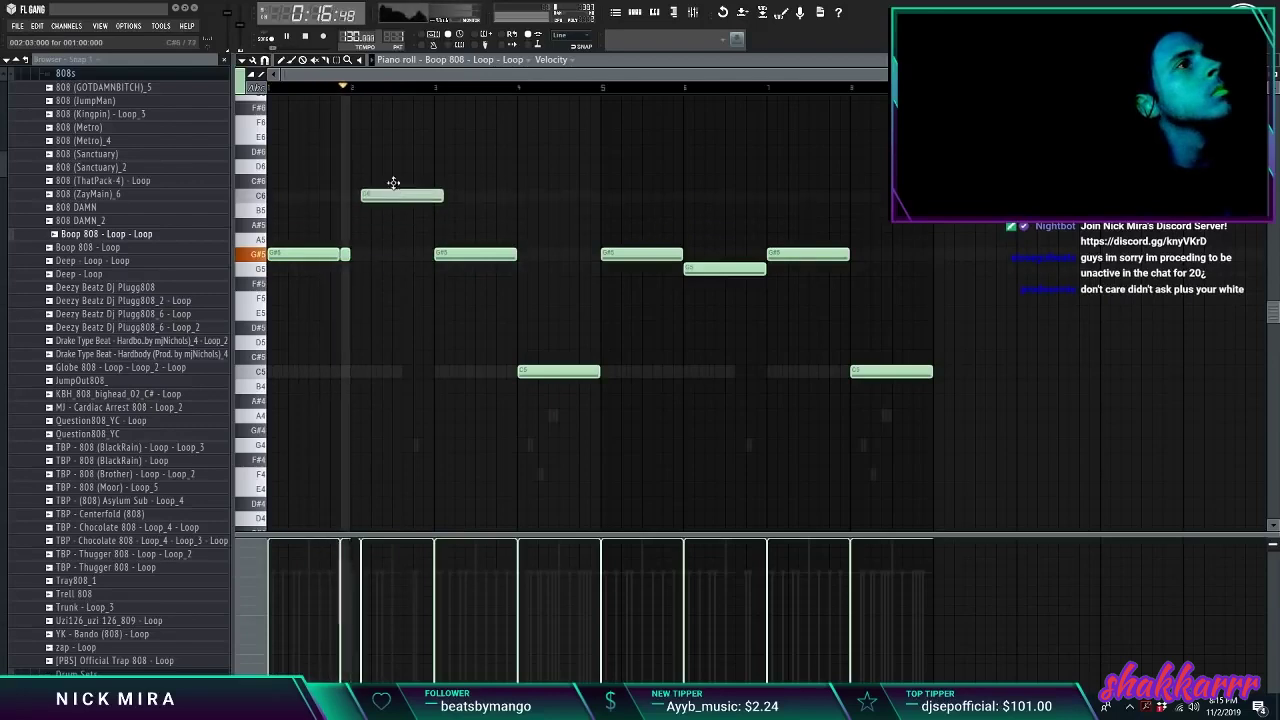
pyautogui.press('space')
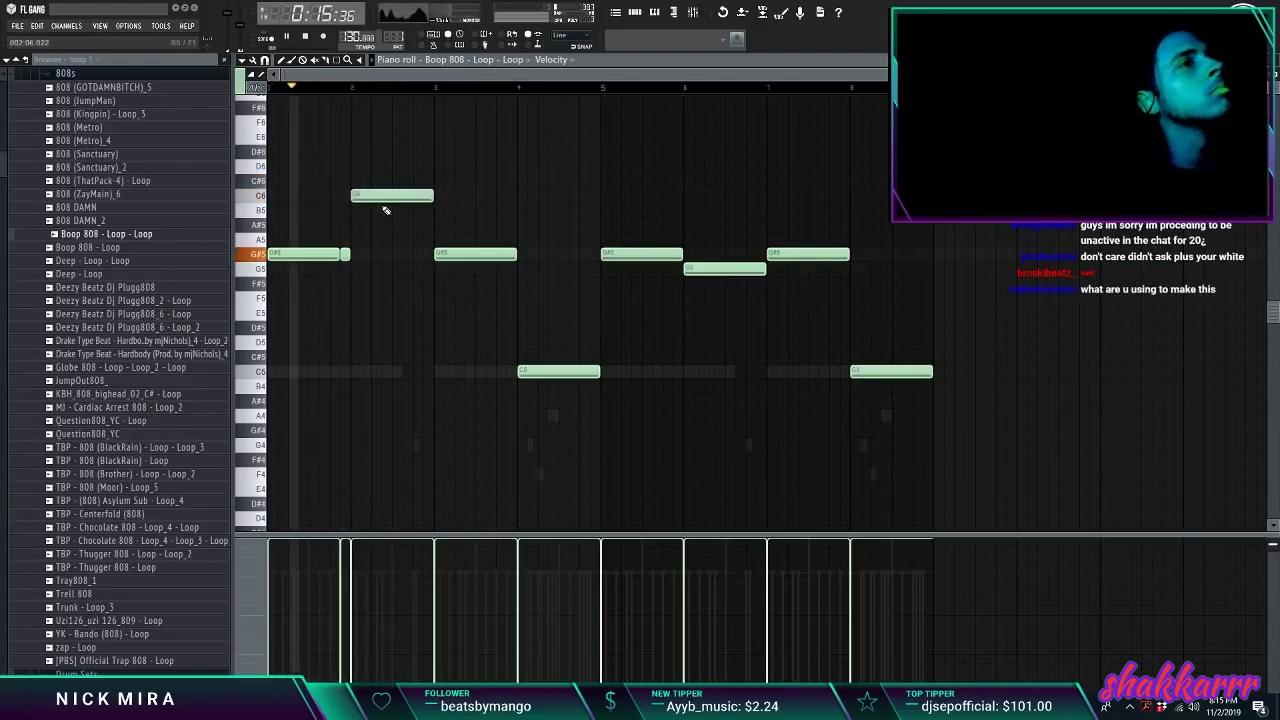
# Step: Audition the whole 808 line an octave lower and raise it back up an octave
pyautogui.hotkey('ctrl', 'Down')
pyautogui.press('space')
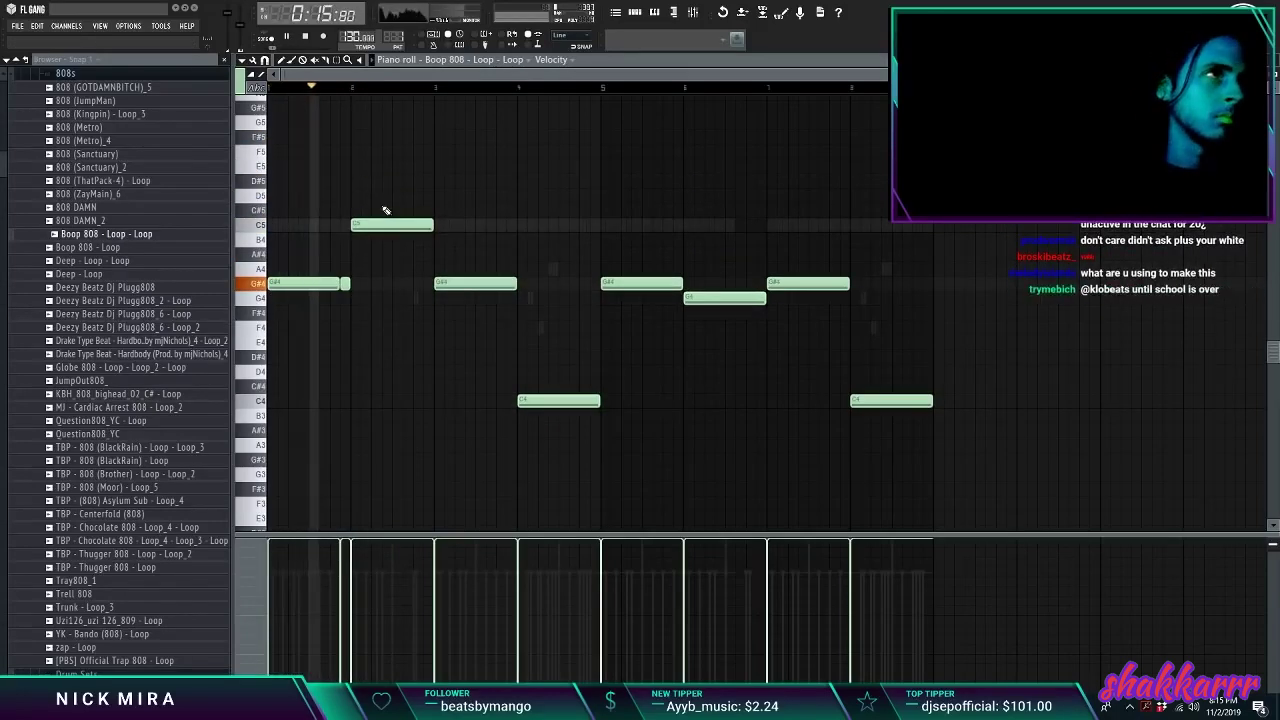
pyautogui.hotkey('ctrl', 'Up')
pyautogui.press('space')
pyautogui.press('space')
# Step: Lower only the bar 2 note of the 808 line by an octave to C5
pyautogui.moveTo(386, 211); pyautogui.dragTo(404, 243)
pyautogui.hotkey('ctrl', 'Down')
pyautogui.hotkey('ctrl', 'd')
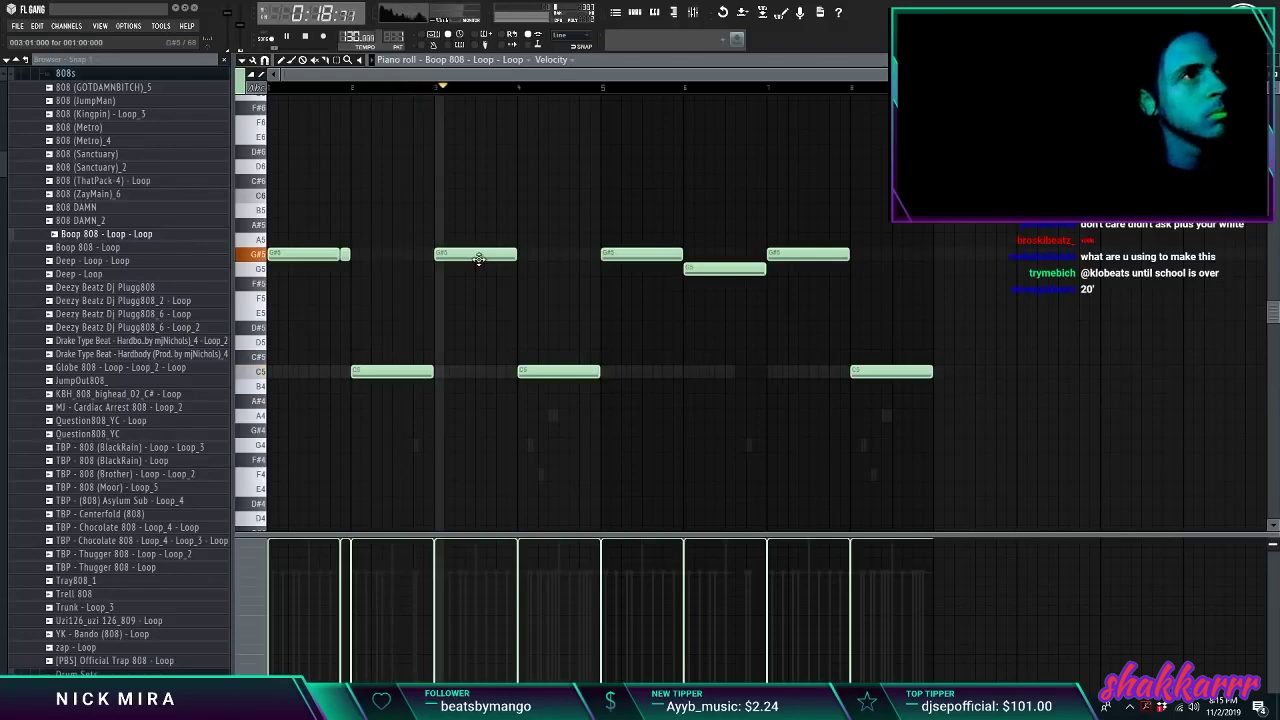
# Step: Slice off the end of the bar 3 G#5 note and replace bars 5 to 8 with a copy of bars 1 to 4
pyautogui.moveTo(508, 246); pyautogui.dragTo(505, 266)
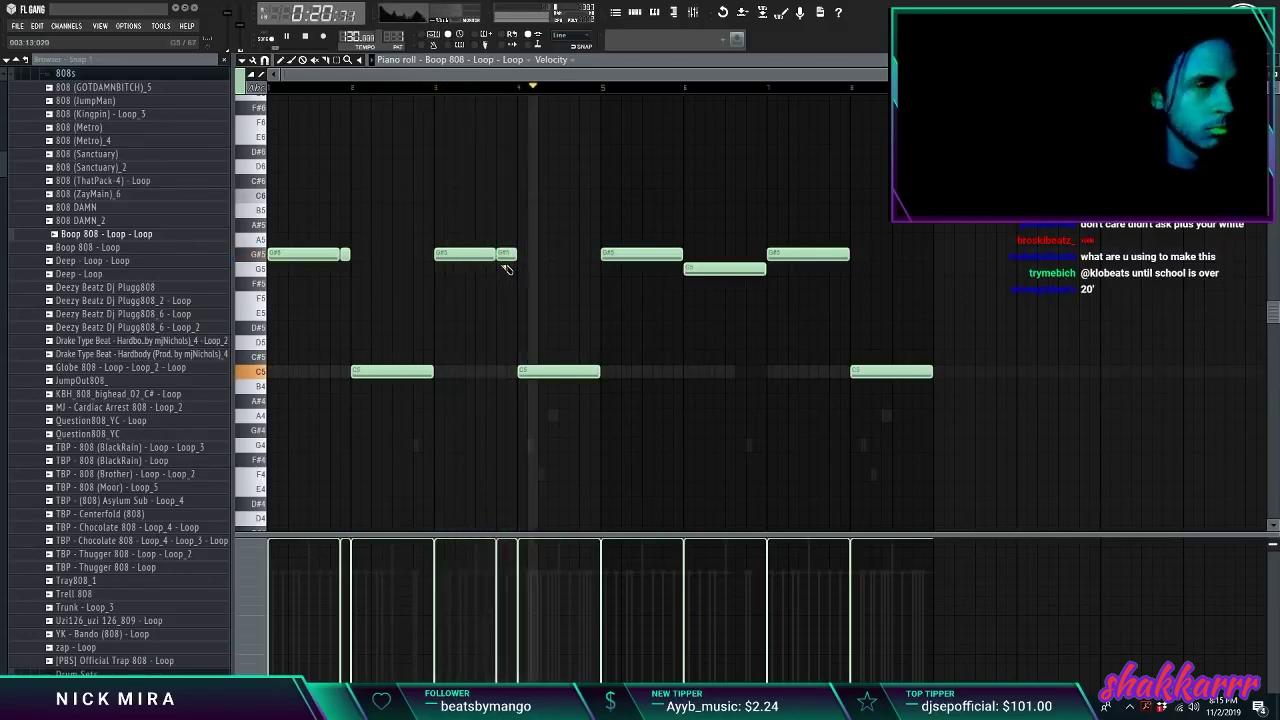
pyautogui.moveTo(624, 243); pyautogui.dragTo(1020, 382)
pyautogui.hotkey('ctrl', 'd')
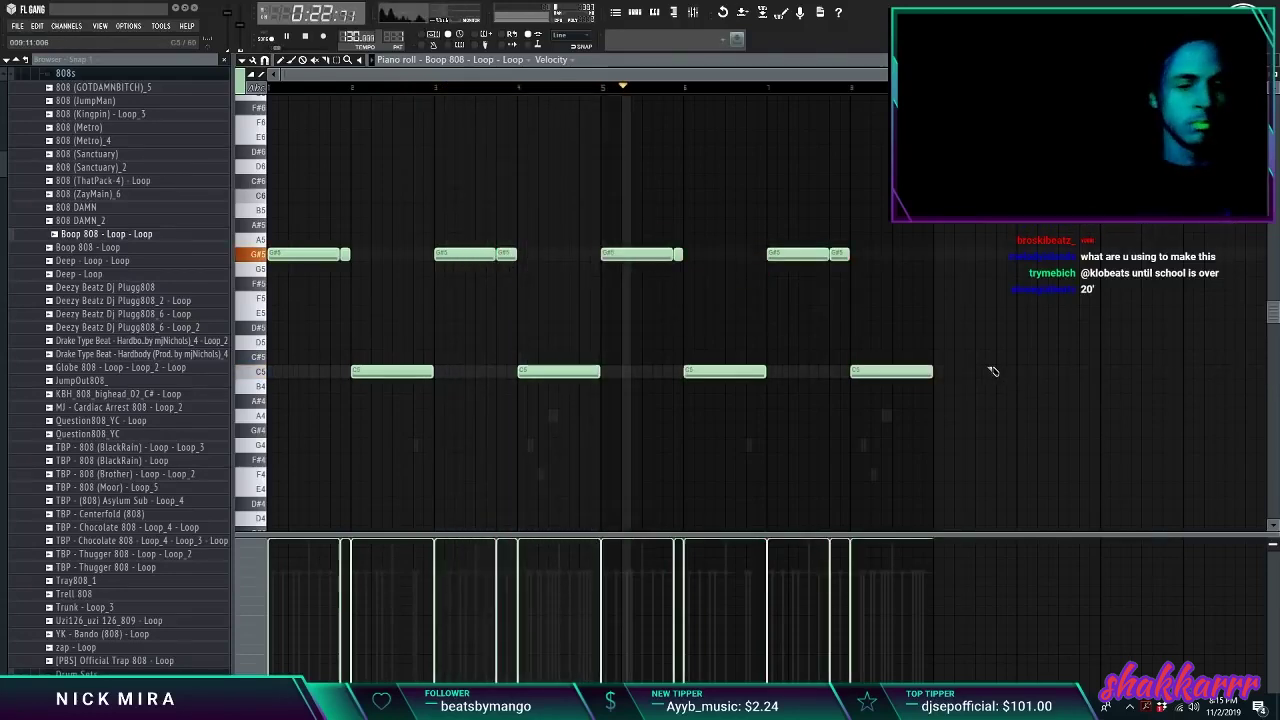
# Step: Look at the hi-hat channel's notes in its piano roll and return to the channel rack
pyautogui.press('F7')
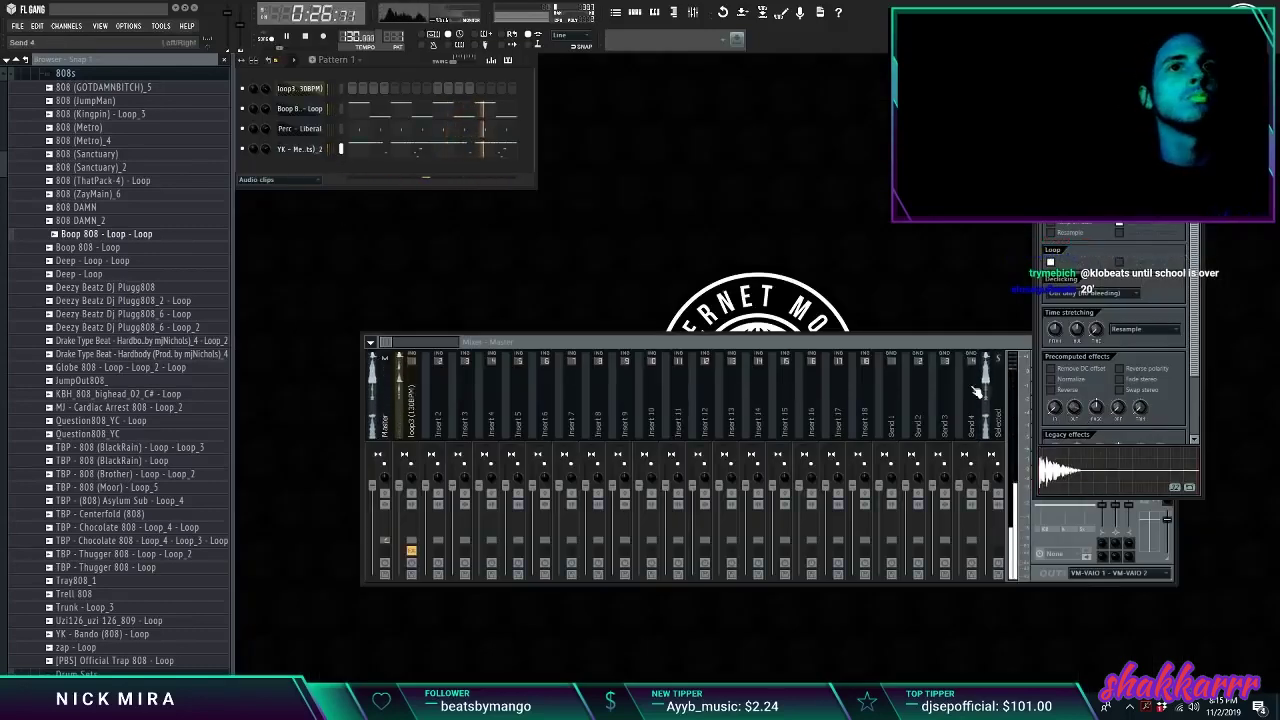
pyautogui.click(417, 148)
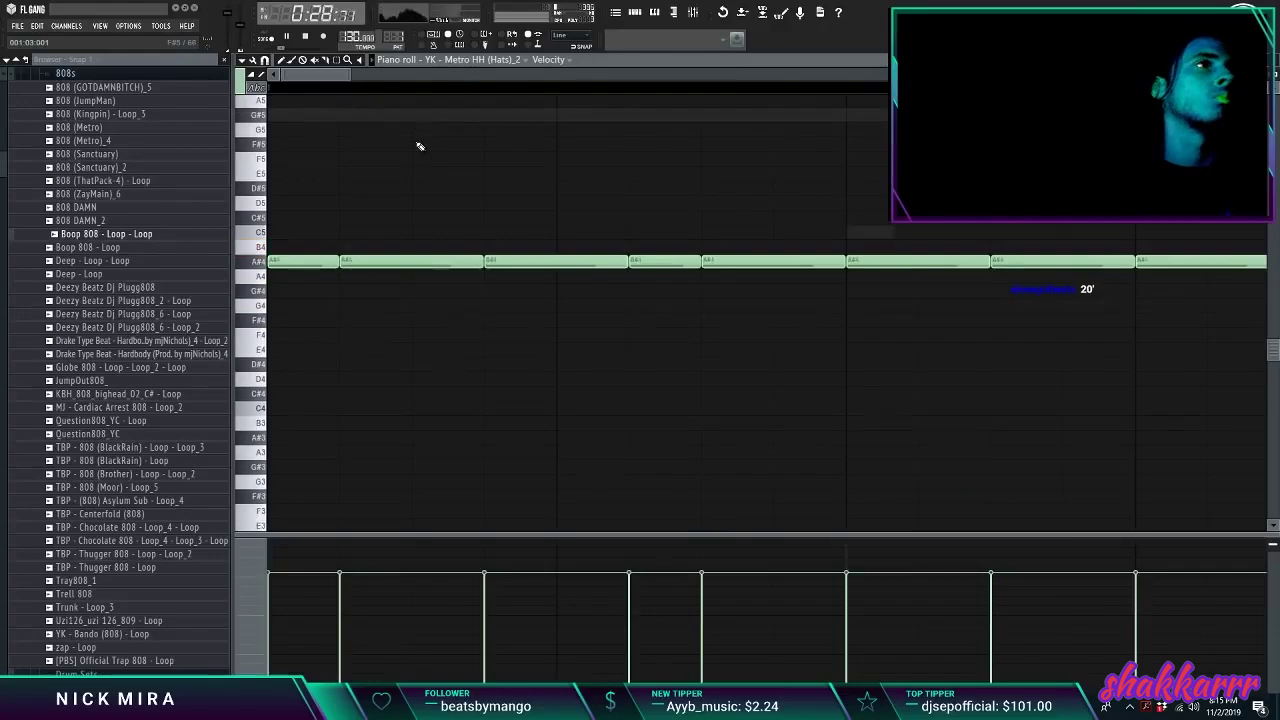
pyautogui.press('F7')
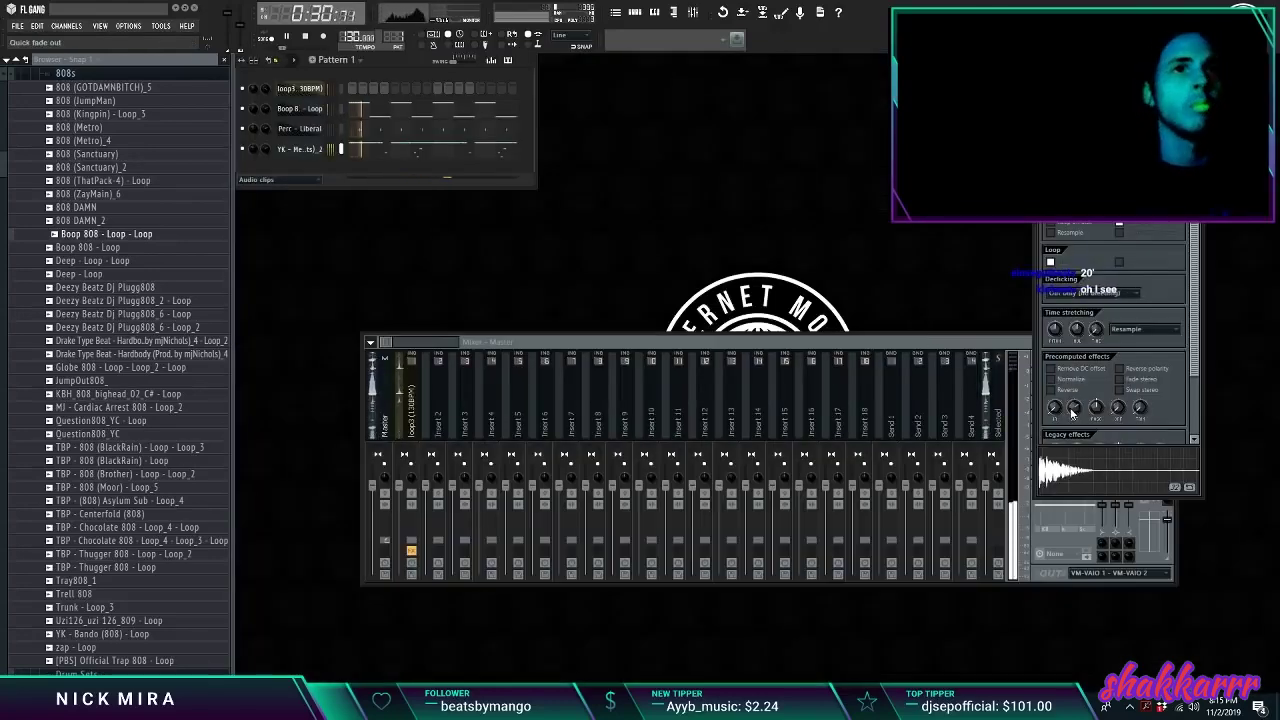
# Step: Add the YK - PortOfMiami (Kick) sample from the 1 BF folder as a channel and copy the 808 notes into its piano roll
pyautogui.click(101, 76)
pyautogui.scroll(2, 101, 120)
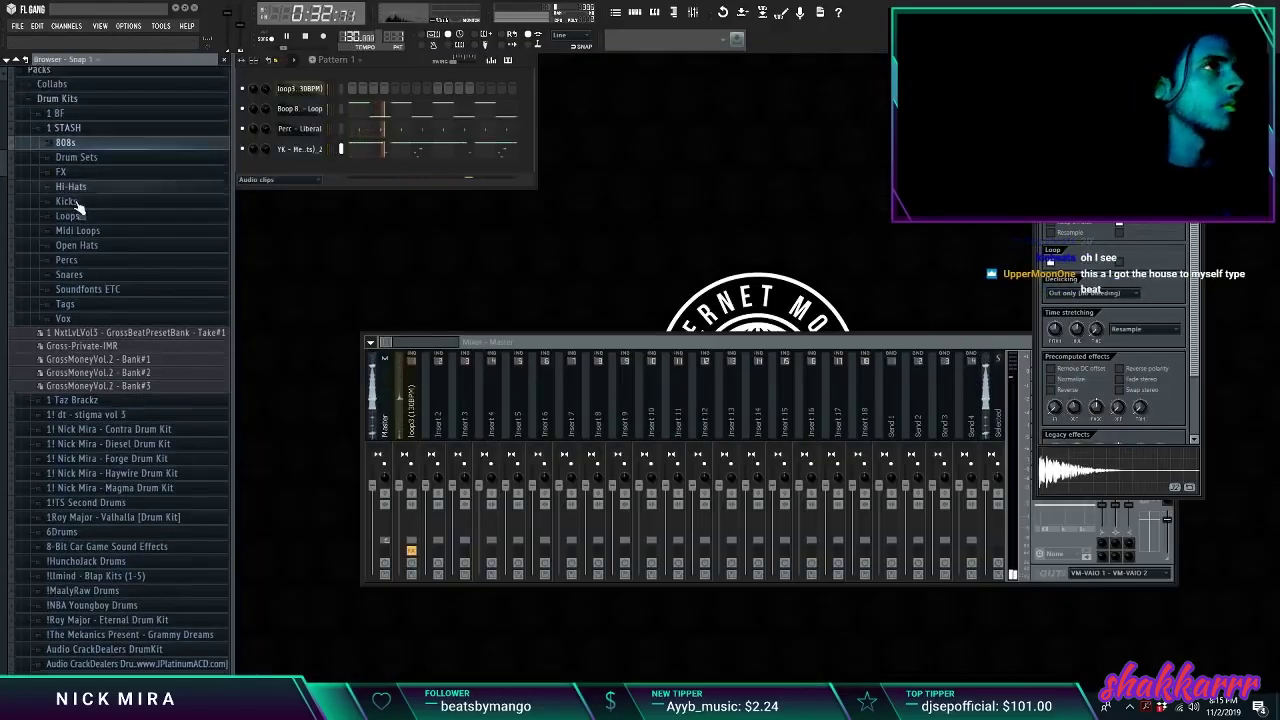
pyautogui.click(78, 138)
pyautogui.click(75, 126)
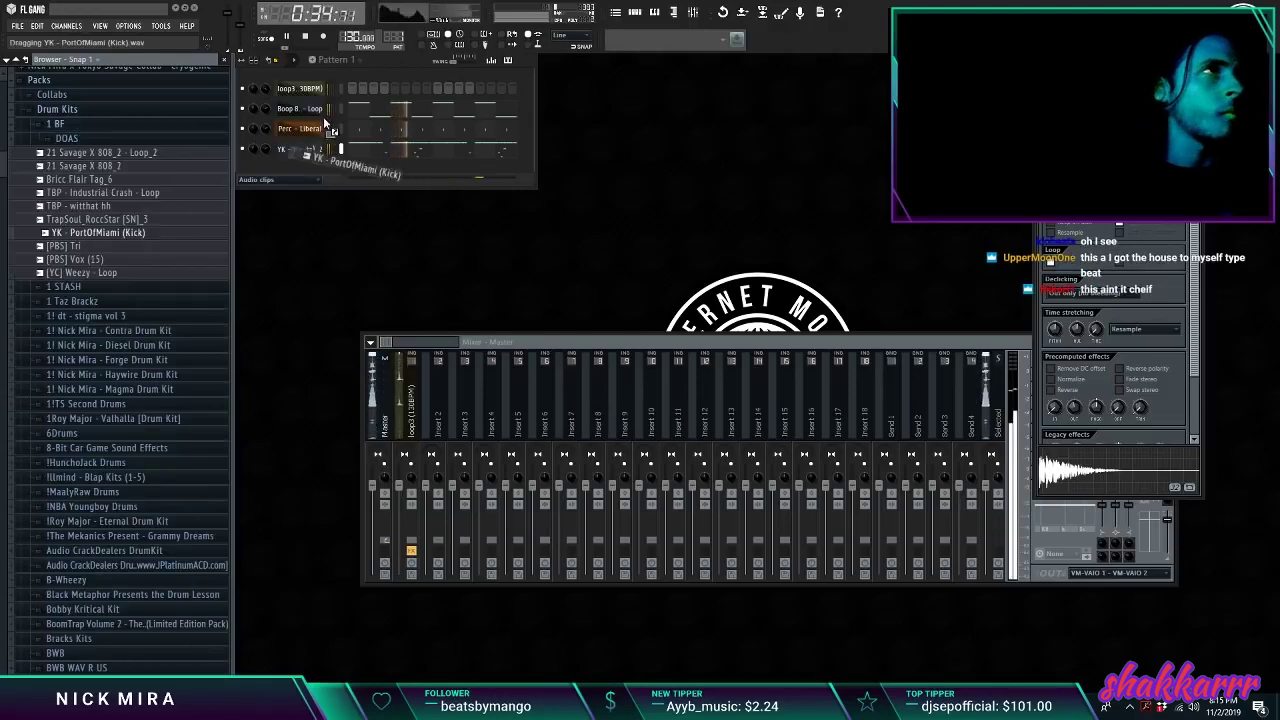
pyautogui.moveTo(318, 106); pyautogui.dragTo(320, 108)
pyautogui.press('F7')
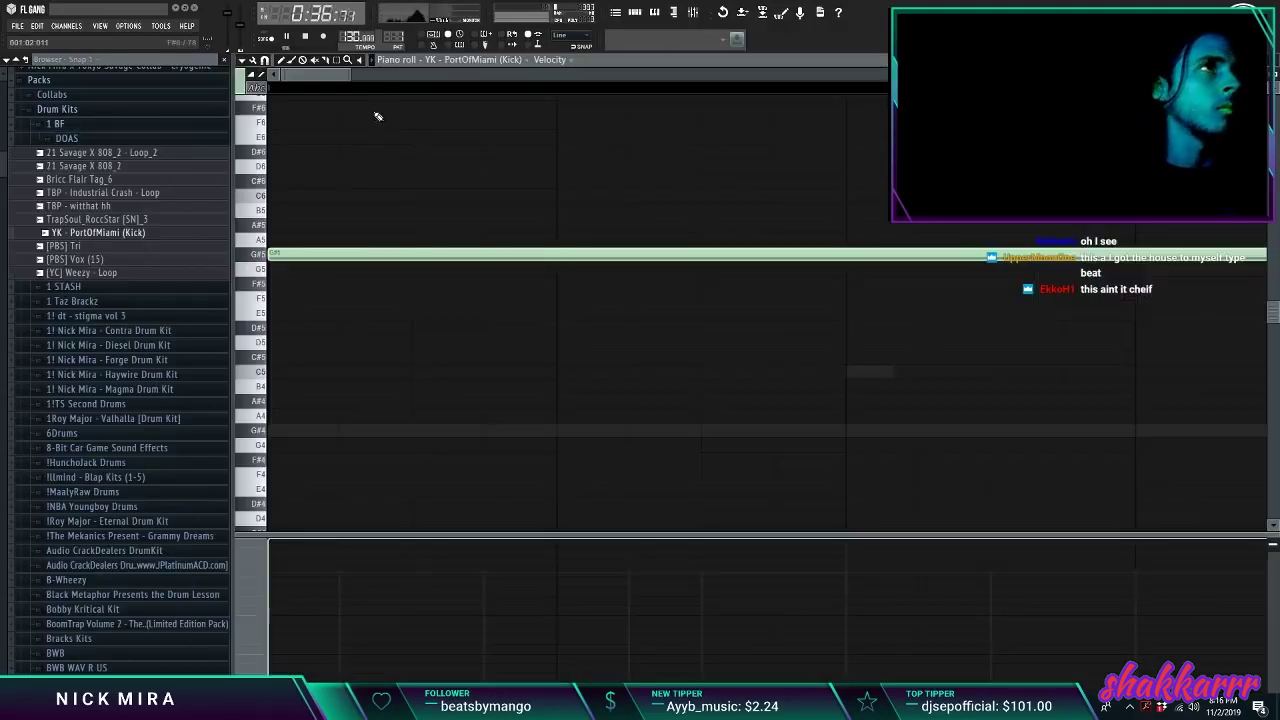
# Step: Flatten the copied kick notes onto A4, remove the short hit ending bar 1, and extend each note to the next
pyautogui.scroll(-6, 386, 91)
pyautogui.hotkey('shift', 'p')
pyautogui.hotkey('shift', 'd')
pyautogui.scroll(2, 387, 92)
pyautogui.scroll(-2, 387, 92)
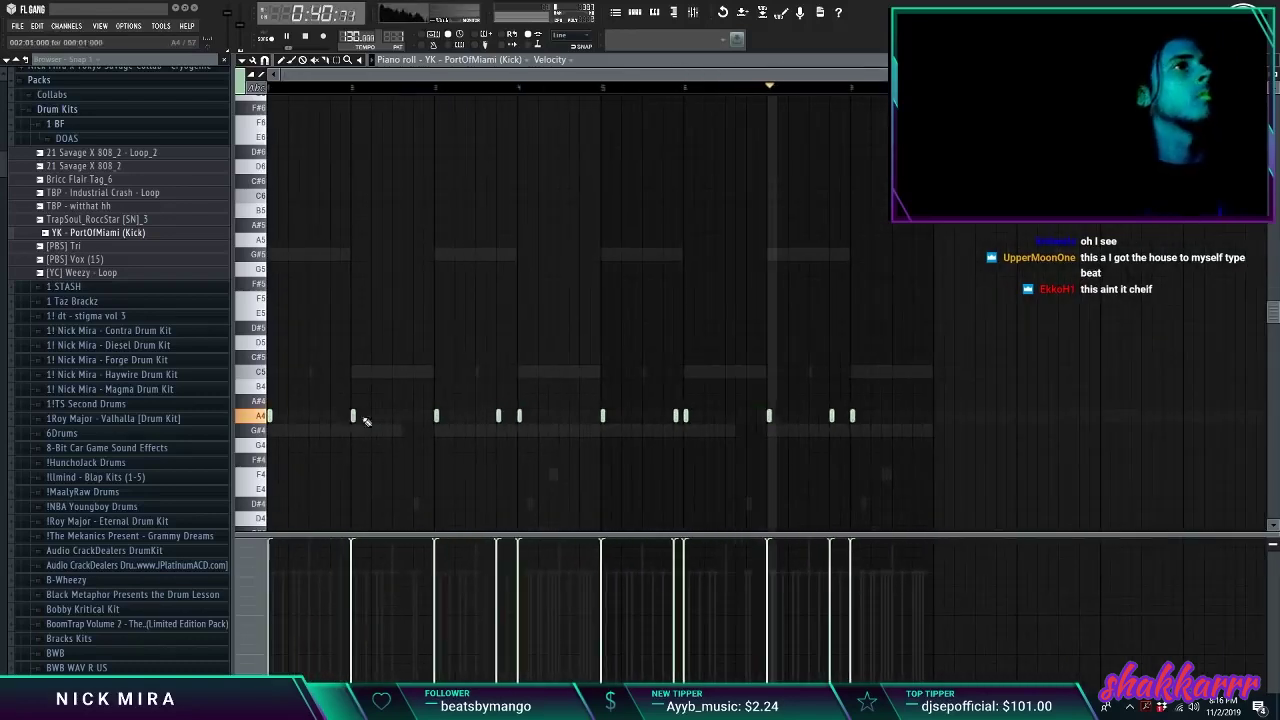
pyautogui.hotkey('ctrl', 'l')
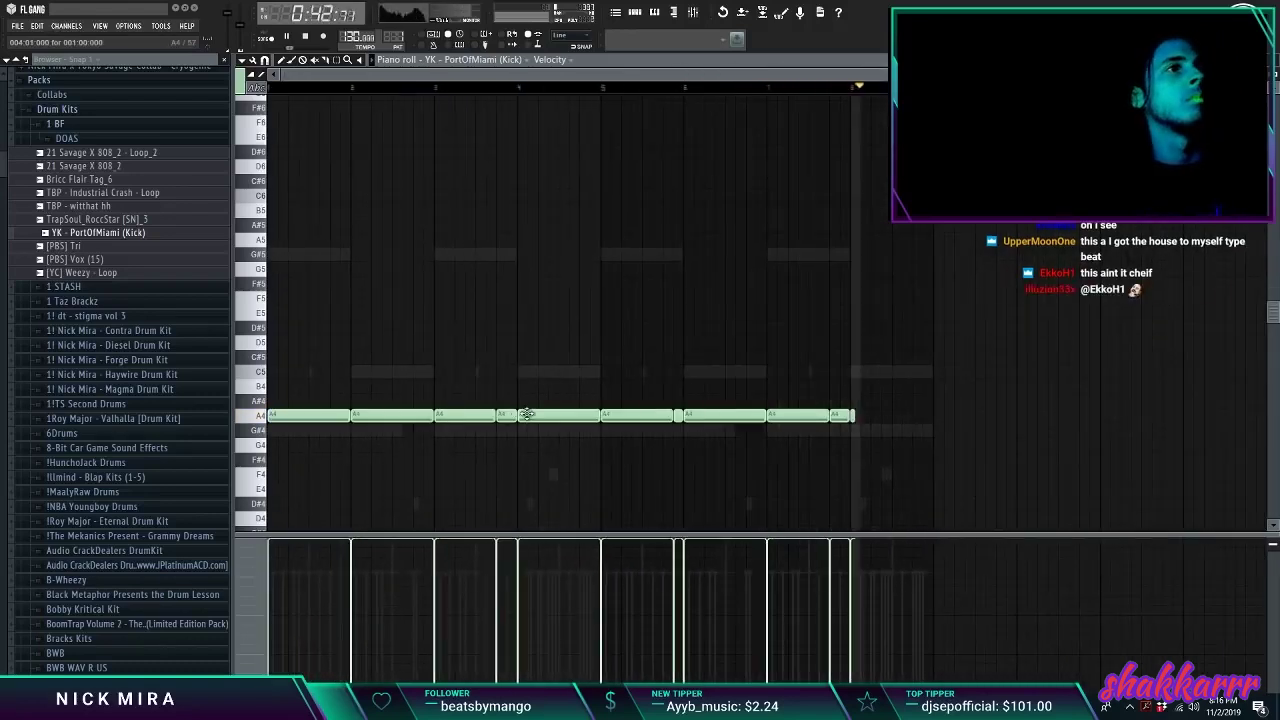
# Step: Replace the kick notes in bars 5 to 8 with a copy of bars 1 to 4 and discard all note lengths
pyautogui.moveTo(614, 403); pyautogui.dragTo(1157, 474)
pyautogui.press('Delete')
pyautogui.hotkey('ctrl', 'b')
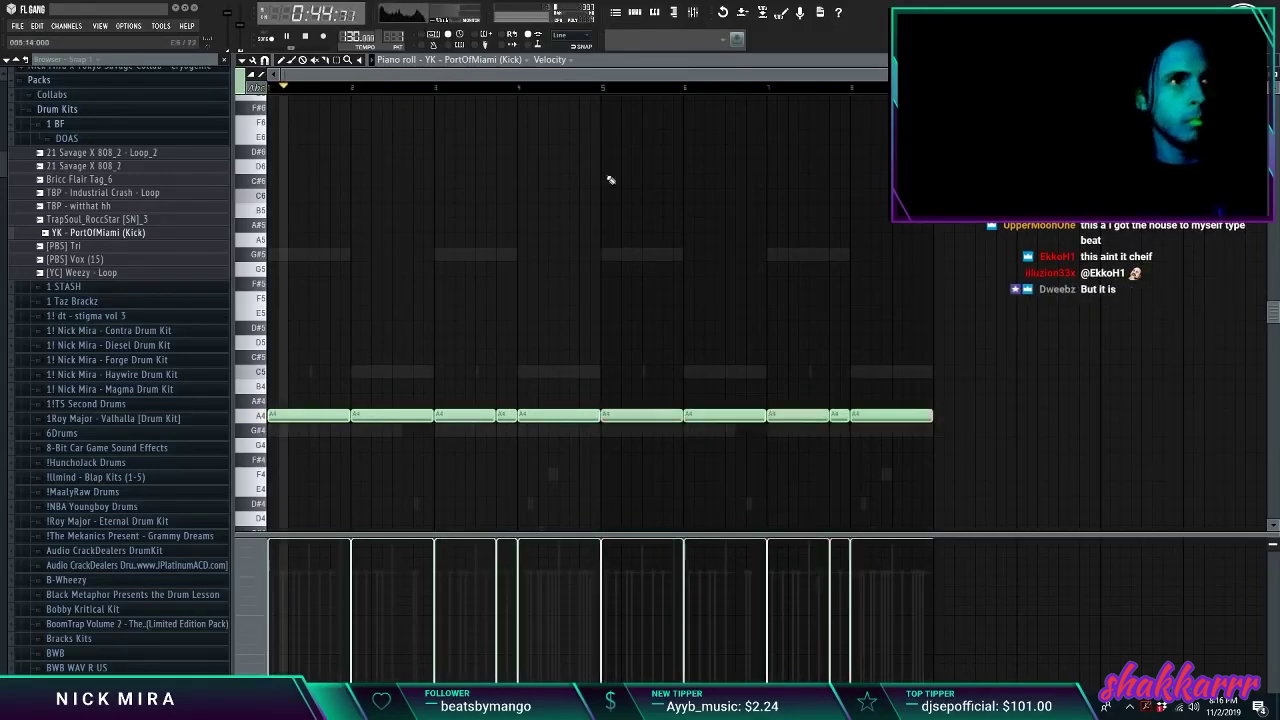
pyautogui.hotkey('shift', 'd')
pyautogui.scroll(3, 609, 89)
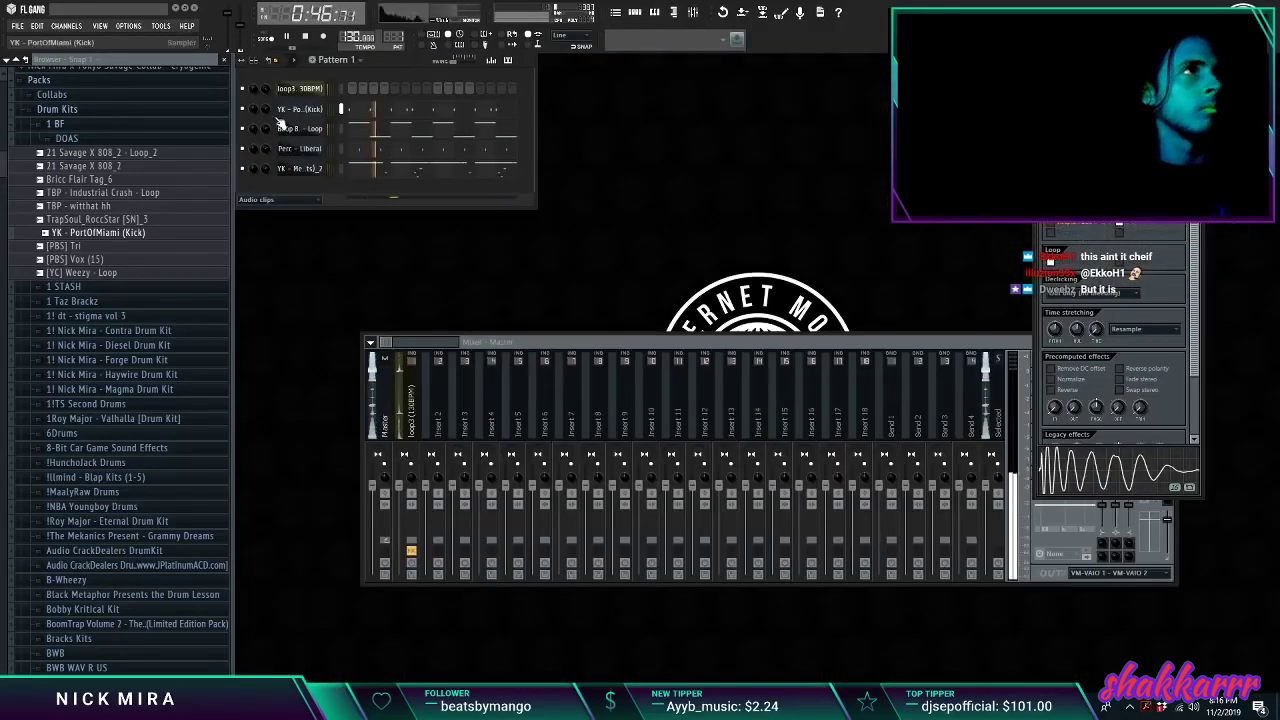
# Step: Add the TBP - Goto OH - Loop_2 sample from the 1 STASH Open Hats folder as a new channel
pyautogui.click(89, 126)
pyautogui.click(89, 137)
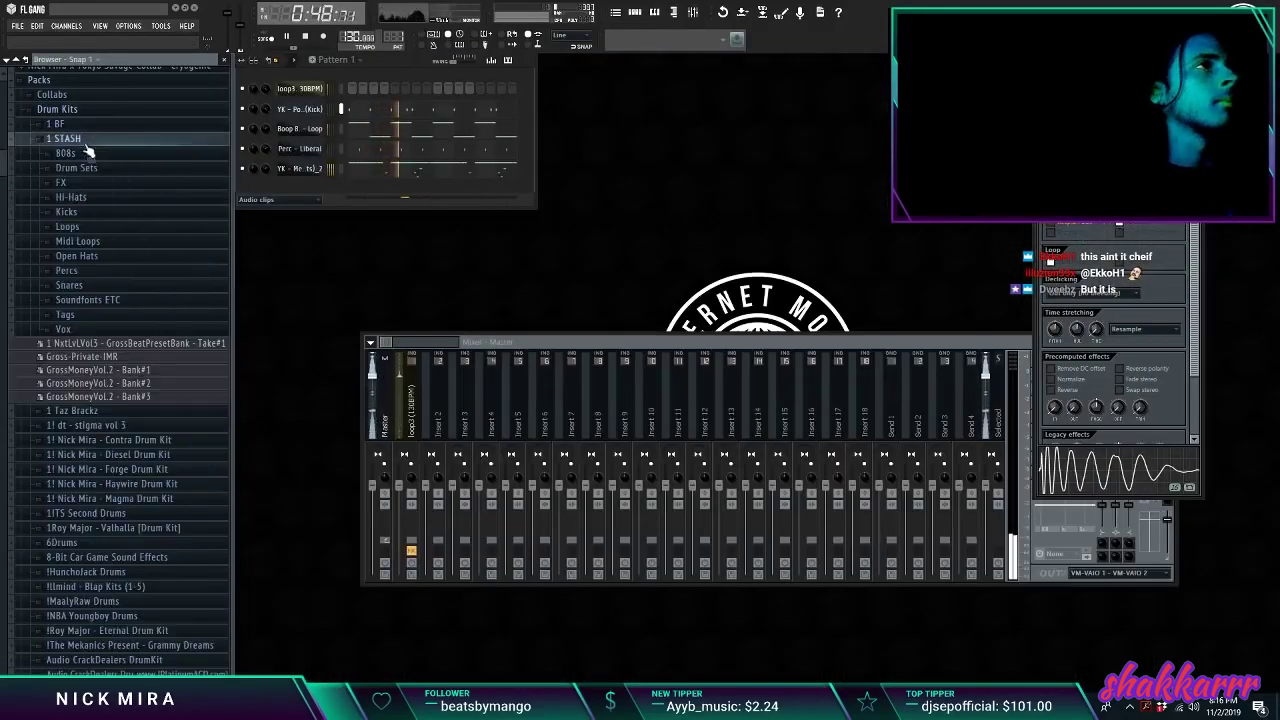
pyautogui.click(78, 256)
pyautogui.moveTo(141, 418); pyautogui.dragTo(310, 190)
# Step: Fill the open hat channel every 8 steps and open its C5 notes in the piano roll
pyautogui.rightClick(323, 186)
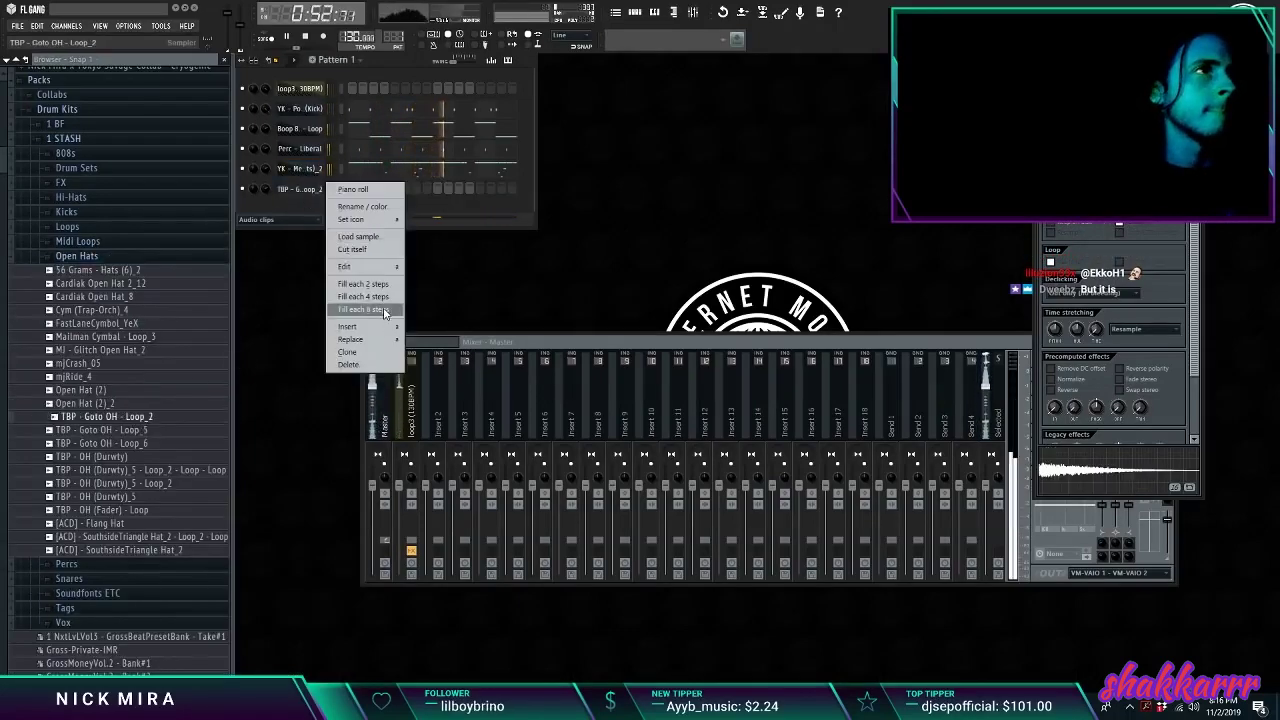
pyautogui.click(353, 189)
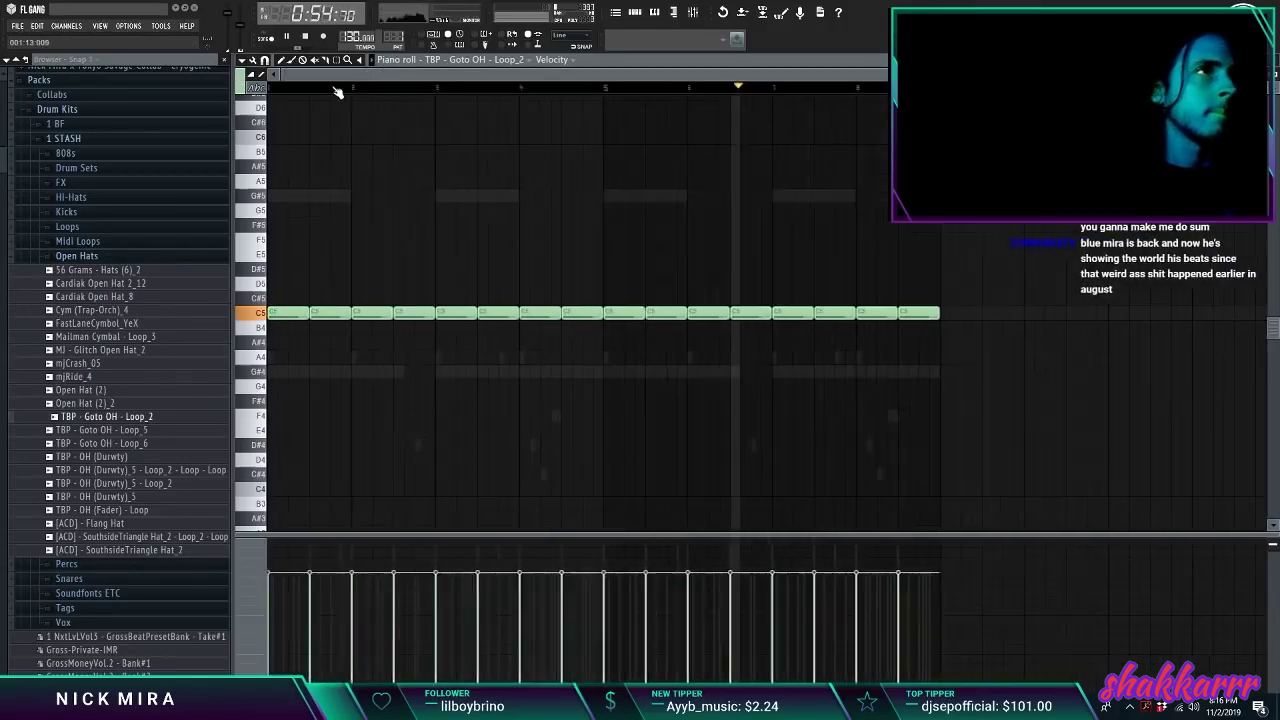
pyautogui.rightClick(343, 313)
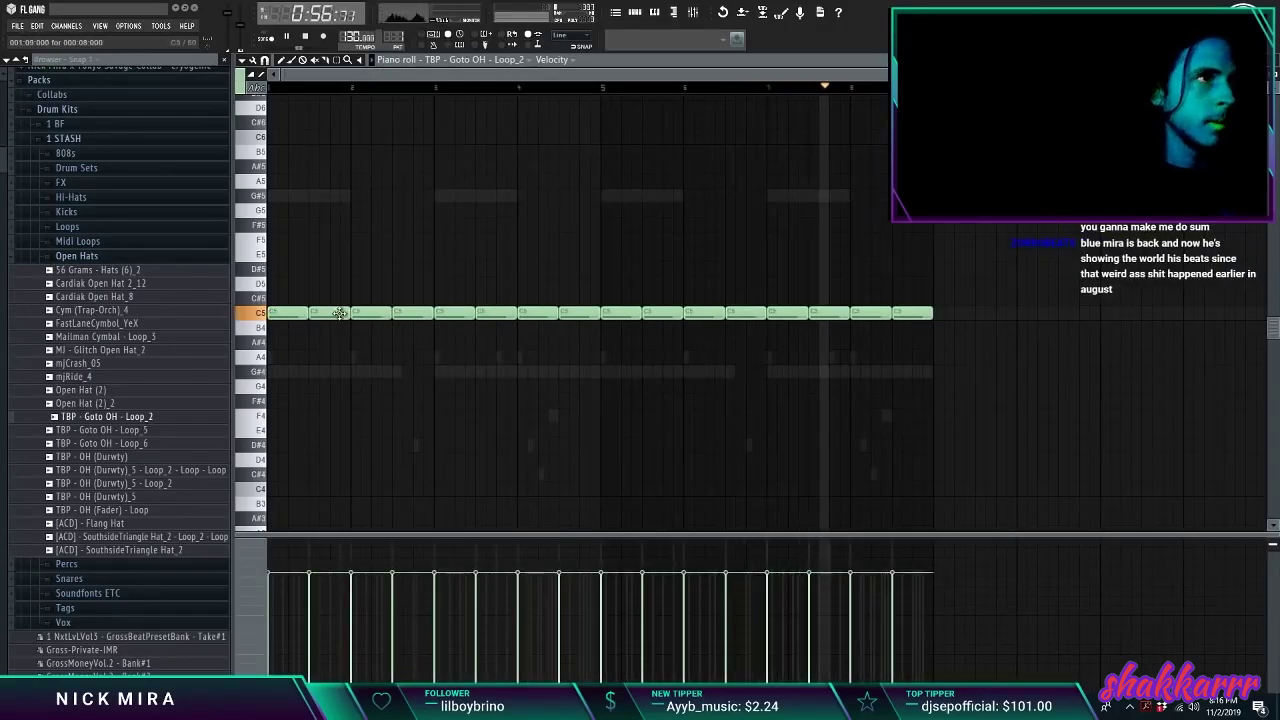
# Step: Thin the C5 open hats to one hit opening bars 1, 3, 5, 6 and 7, plus both hits in bar 8
pyautogui.rightClick(374, 317)
pyautogui.rightClick(409, 316)
pyautogui.rightClick(505, 317)
pyautogui.rightClick(535, 316)
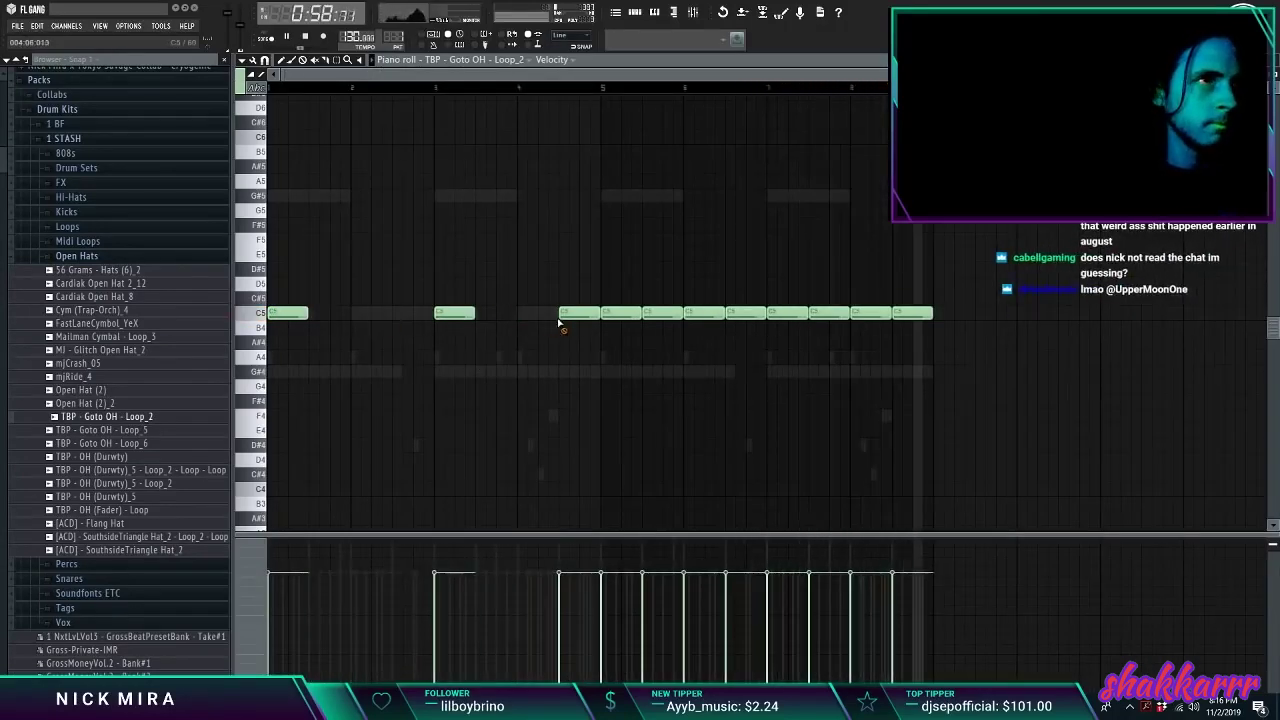
pyautogui.rightClick(578, 316)
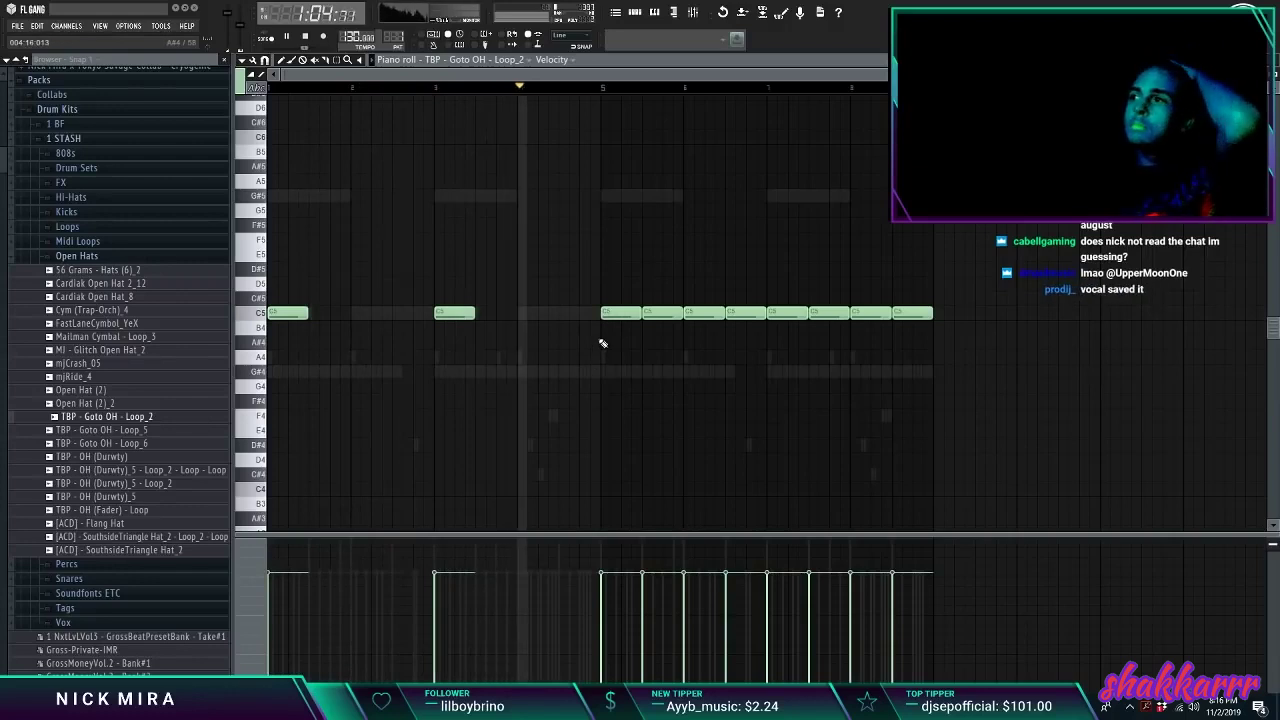
pyautogui.rightClick(668, 315)
pyautogui.rightClick(740, 308)
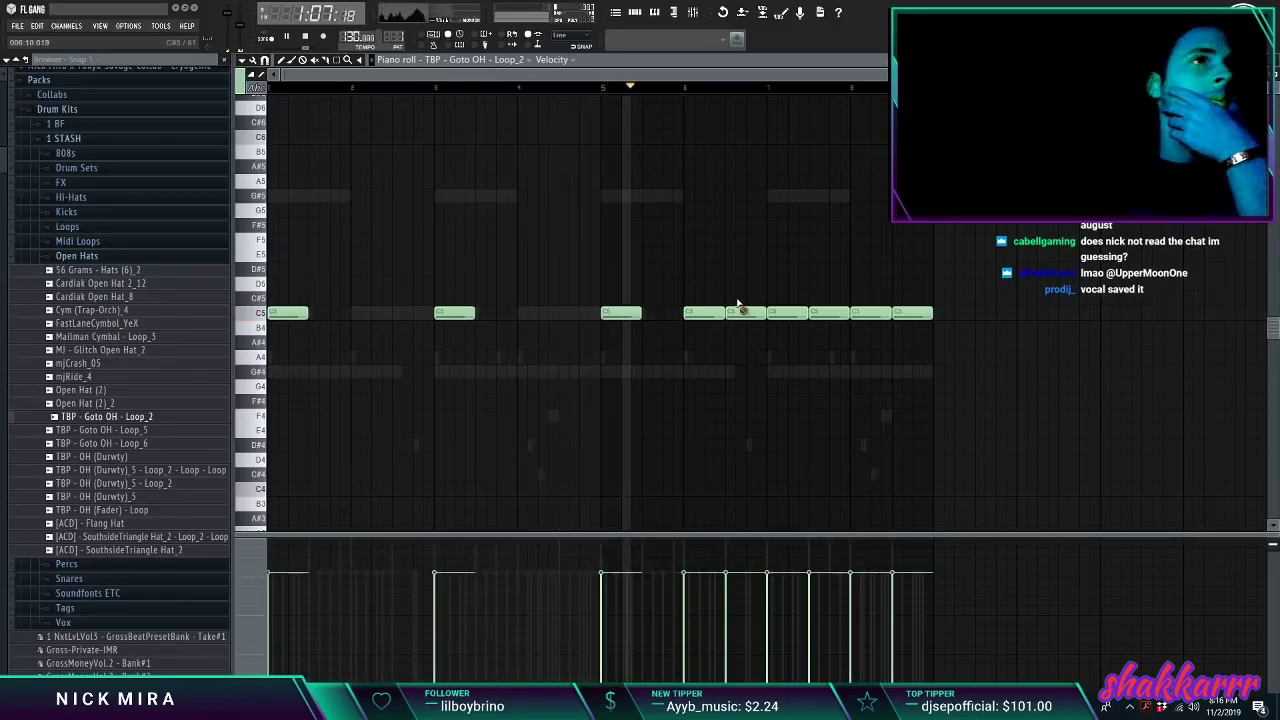
pyautogui.rightClick(825, 313)
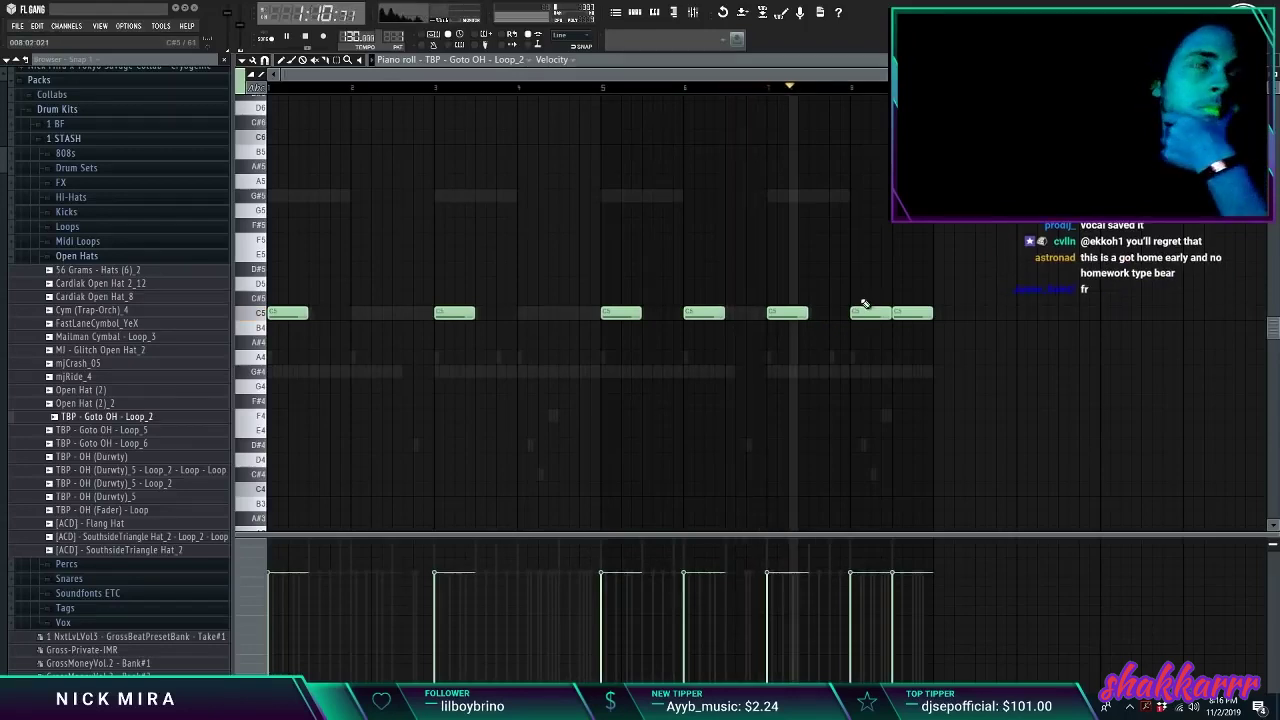
pyautogui.press('F7')
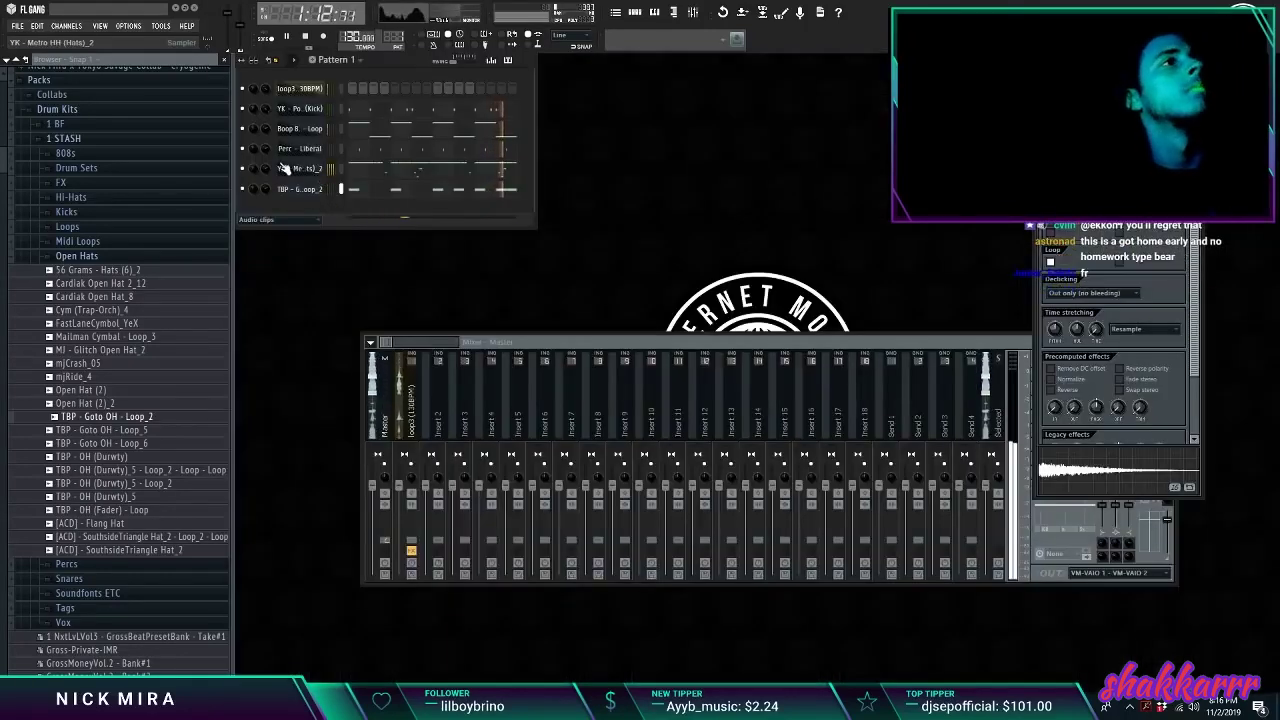
# Step: Load Fruity Limiter into the last effect slot of the Master mixer track
pyautogui.click(385, 395)
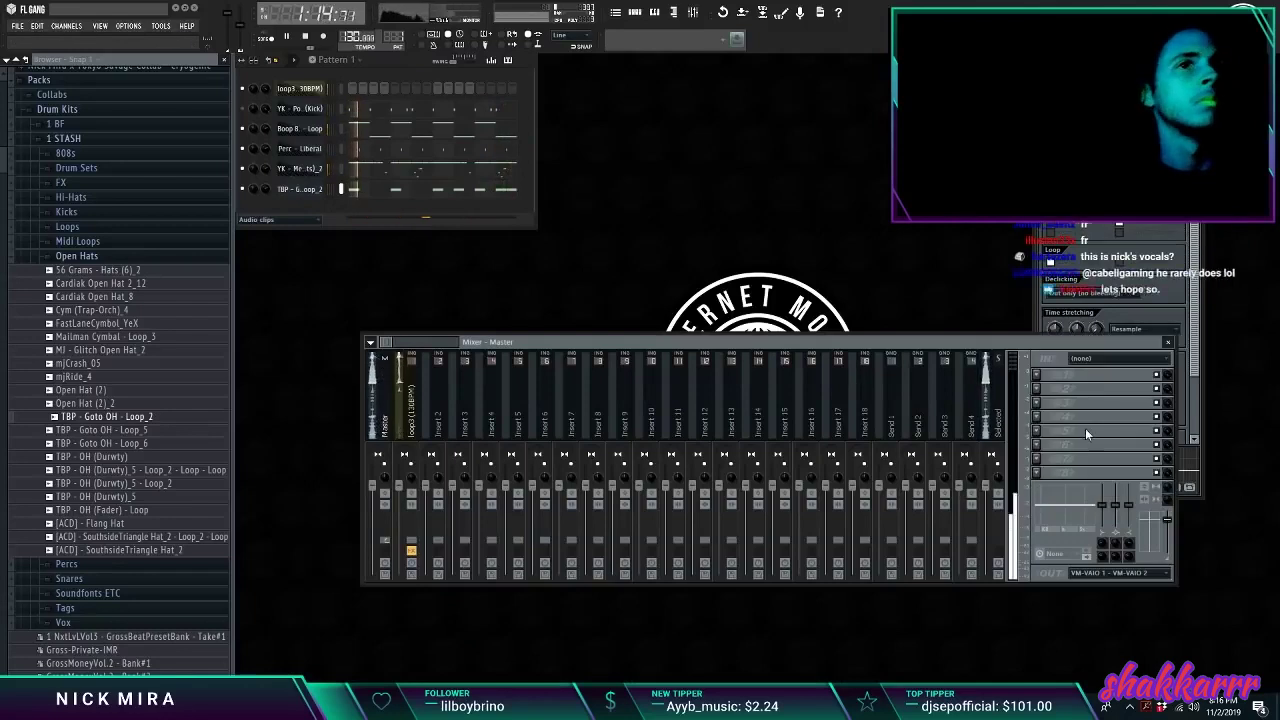
pyautogui.click(1035, 476)
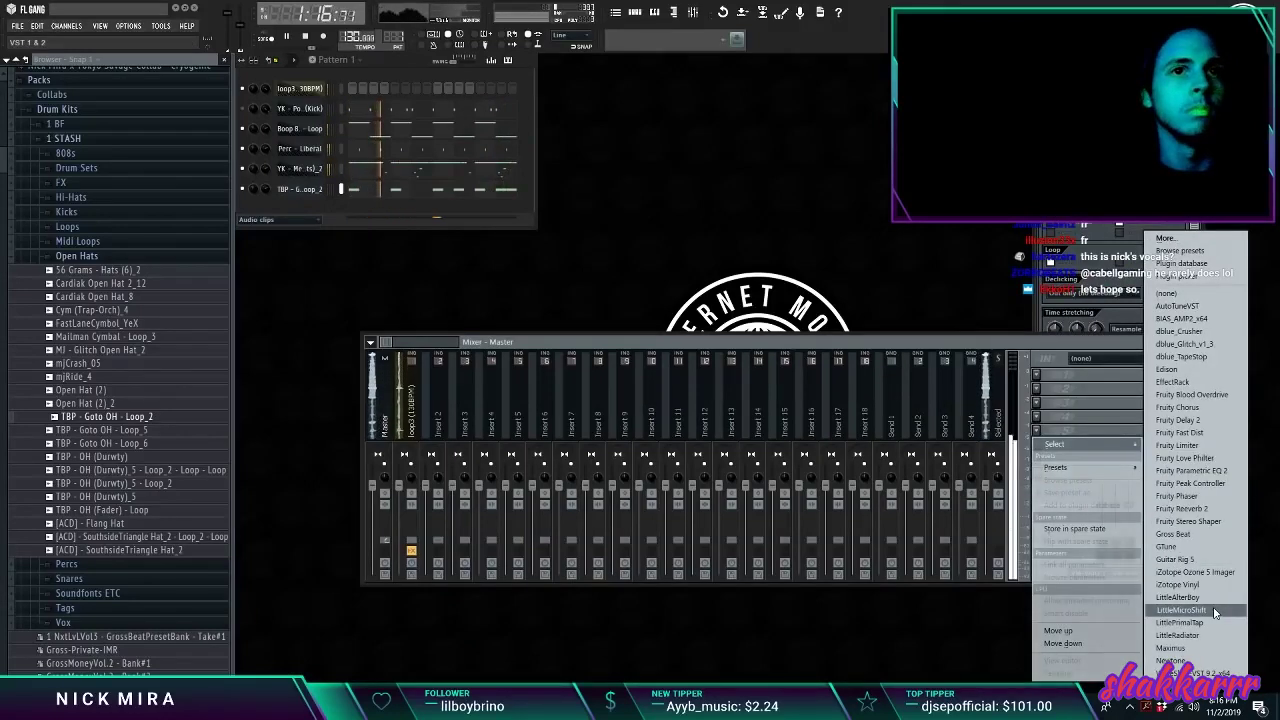
pyautogui.click(1190, 447)
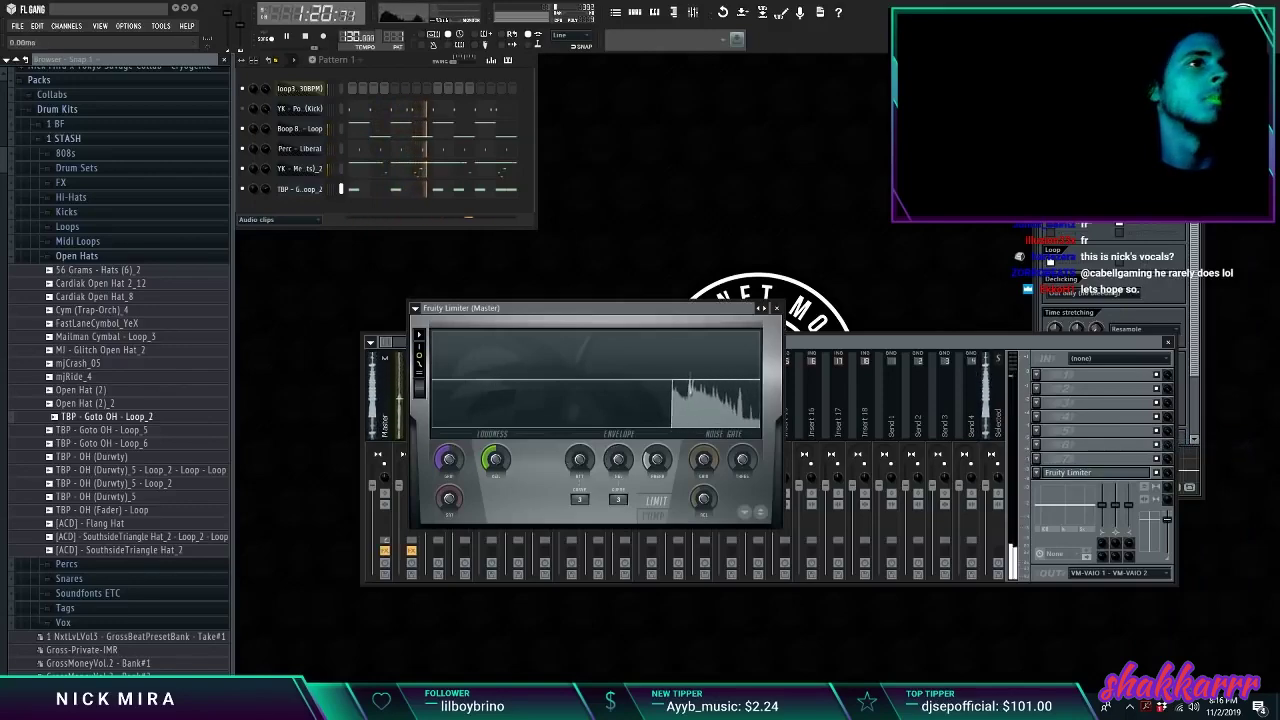
# Step: Delete the Pattern 1 clip starting at bar 41 of the playlist and play the song from that gap
pyautogui.click(397, 124)
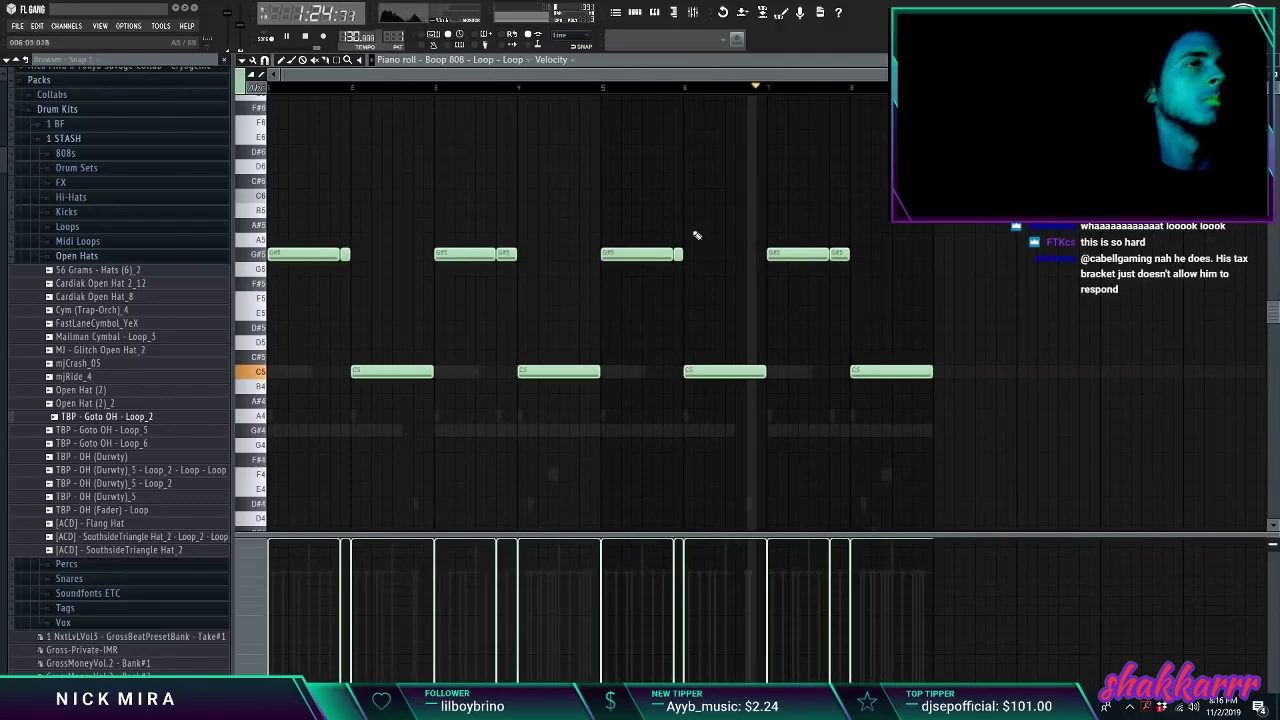
pyautogui.press('Escape')
pyautogui.click(618, 14)
pyautogui.press('space')
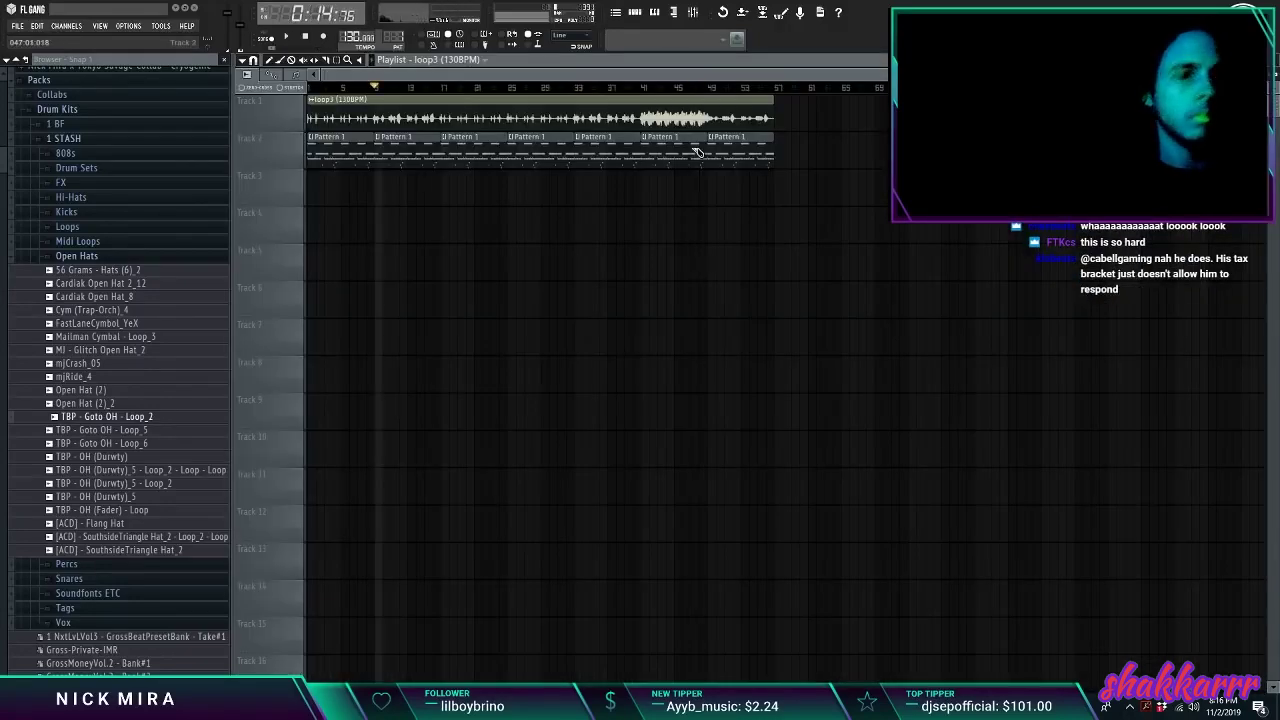
pyautogui.rightClick(695, 152)
pyautogui.click(649, 90)
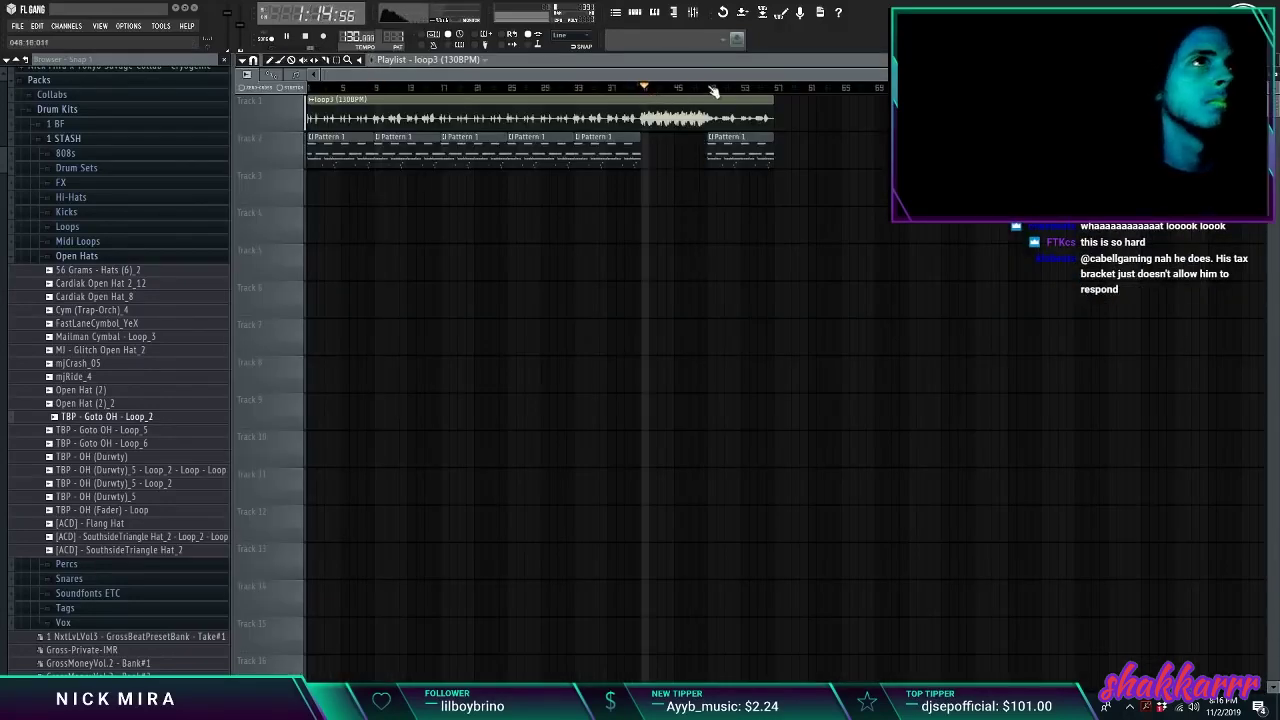
pyautogui.press('F5')
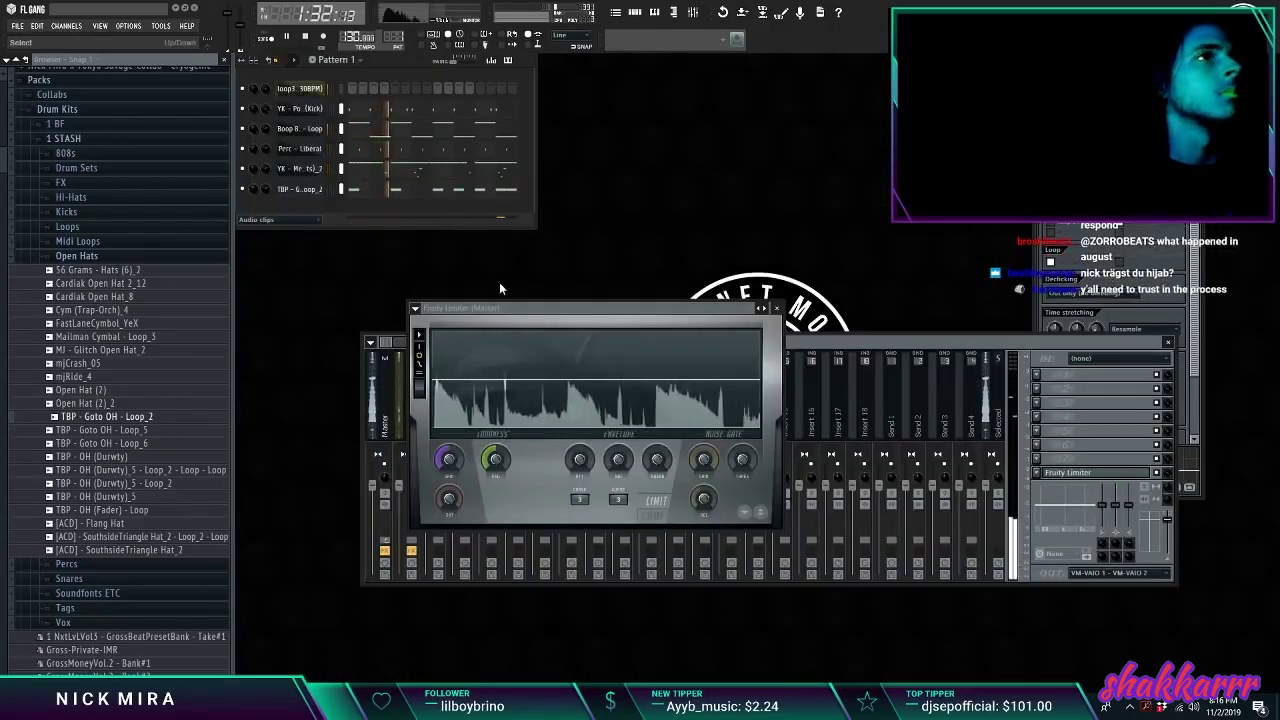
# Step: Close the Master limiter window and route the five selected drum channels to consecutive mixer tracks starting from Insert 9
pyautogui.click(506, 310)
pyautogui.press('Escape')
pyautogui.rightClick(616, 422)
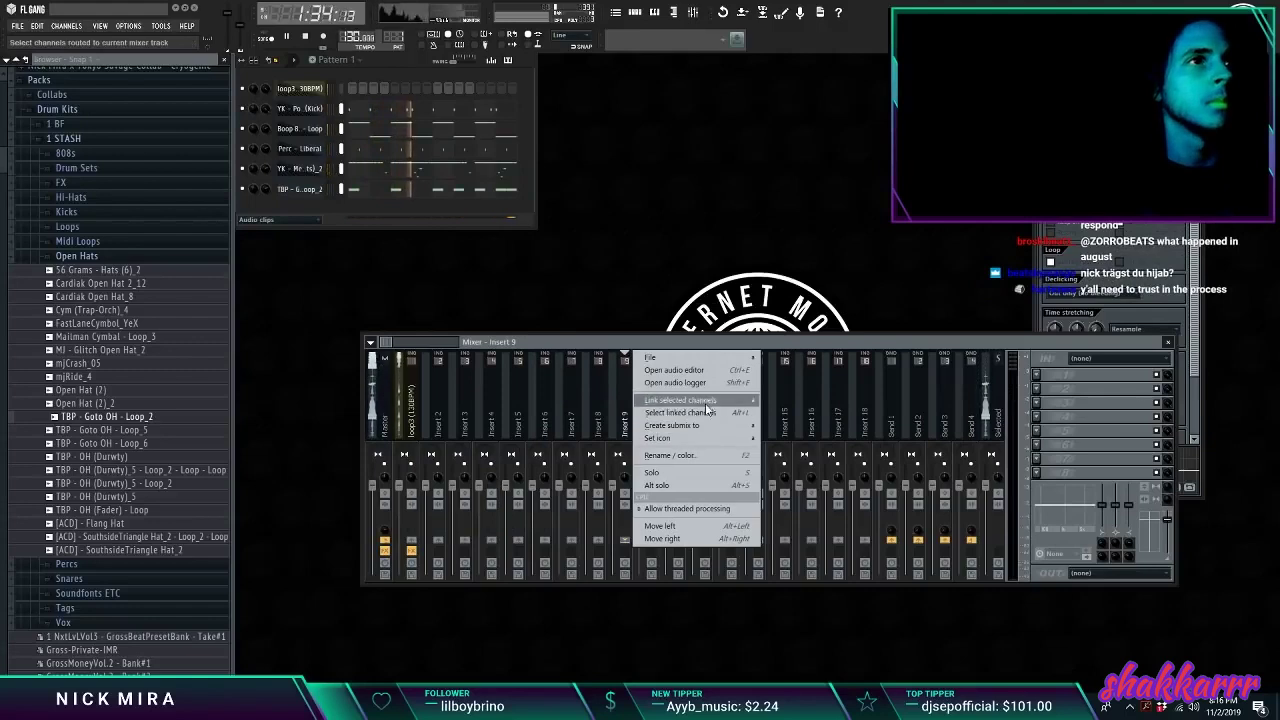
pyautogui.click(810, 402)
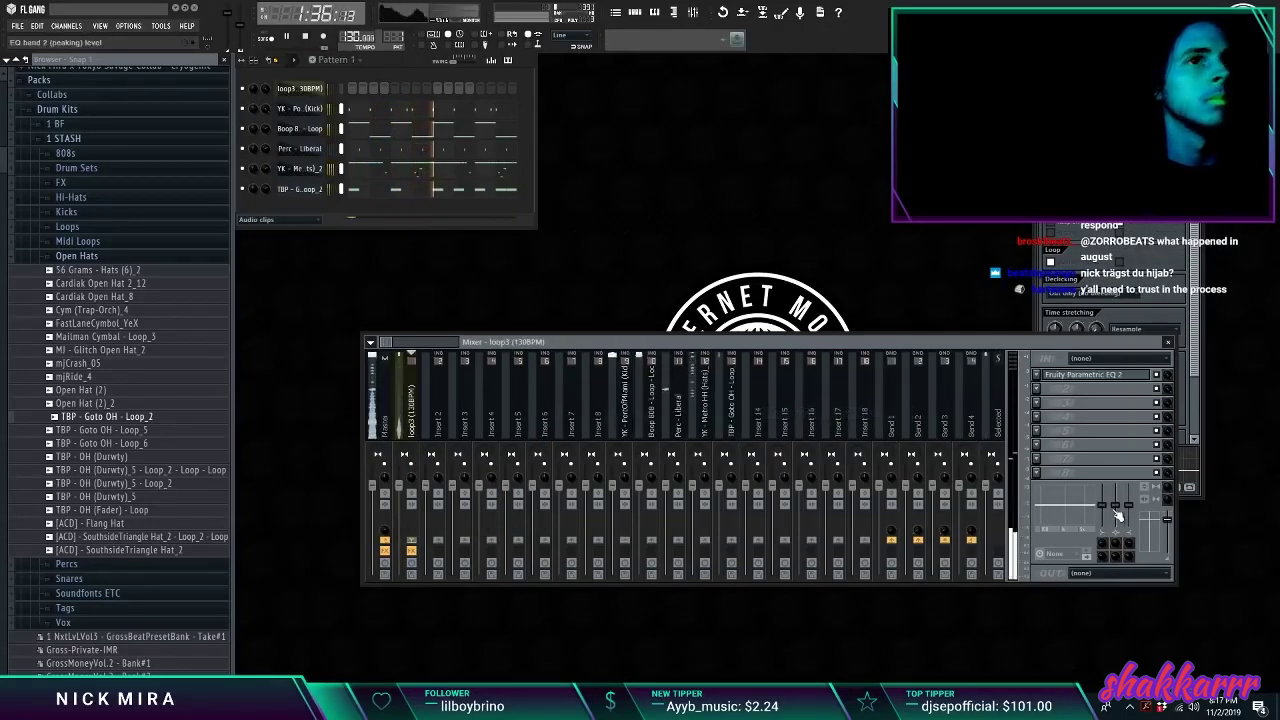
# Step: Check the loop3 track's Parametric EQ 2, then add Fruity Limiter in slot 2 with its ceiling lowered to -4.5 dB
pyautogui.click(1083, 376)
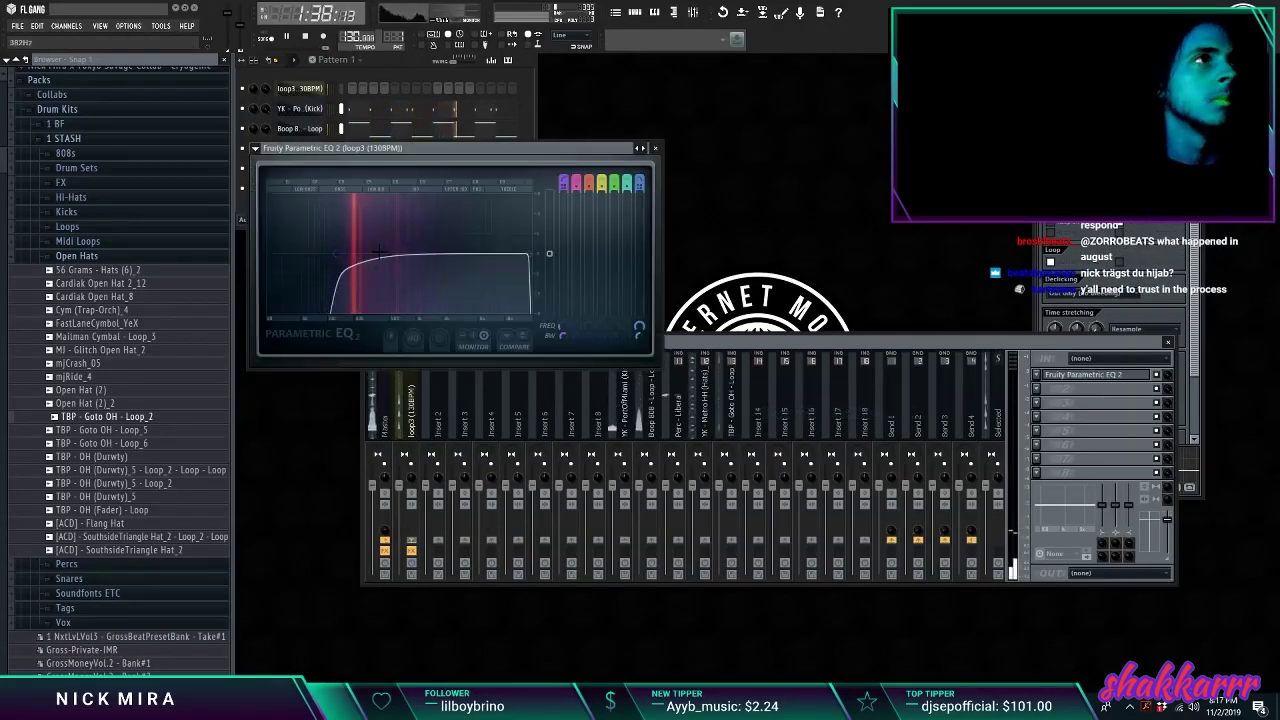
pyautogui.press('Escape')
pyautogui.click(1038, 402)
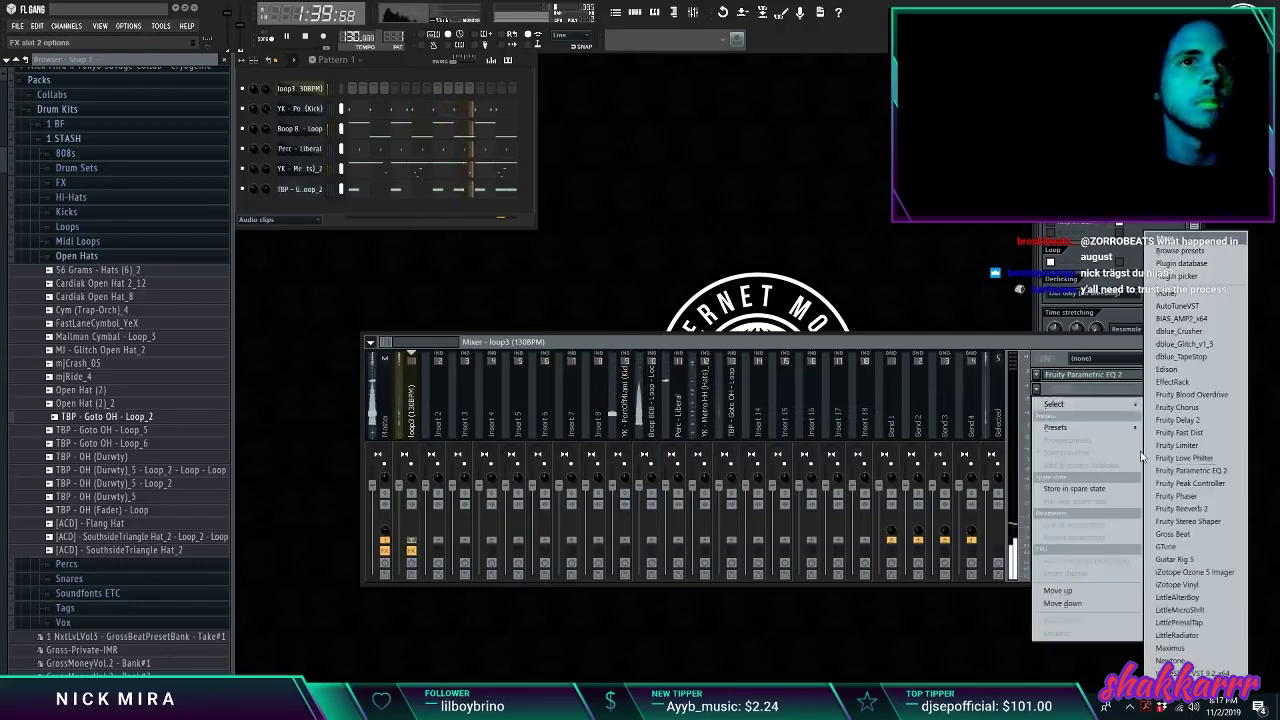
pyautogui.click(1195, 445)
pyautogui.moveTo(321, 336); pyautogui.dragTo(368, 353)
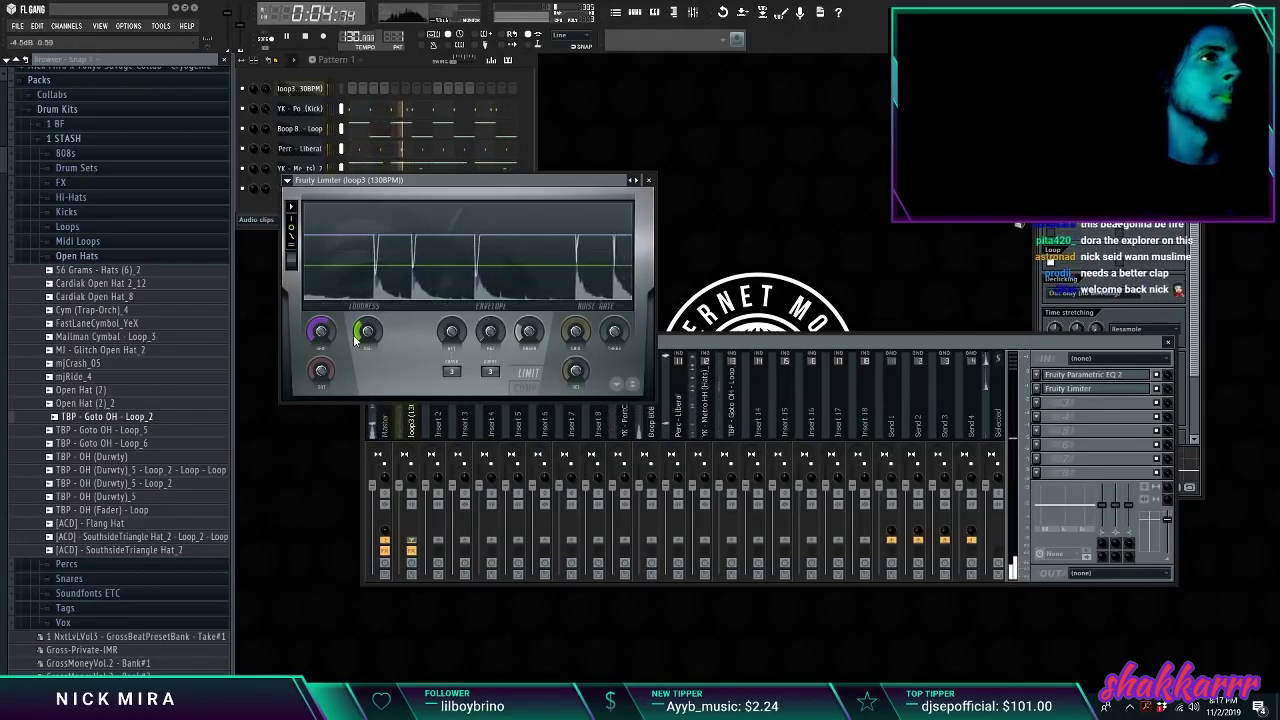
pyautogui.press('Escape')
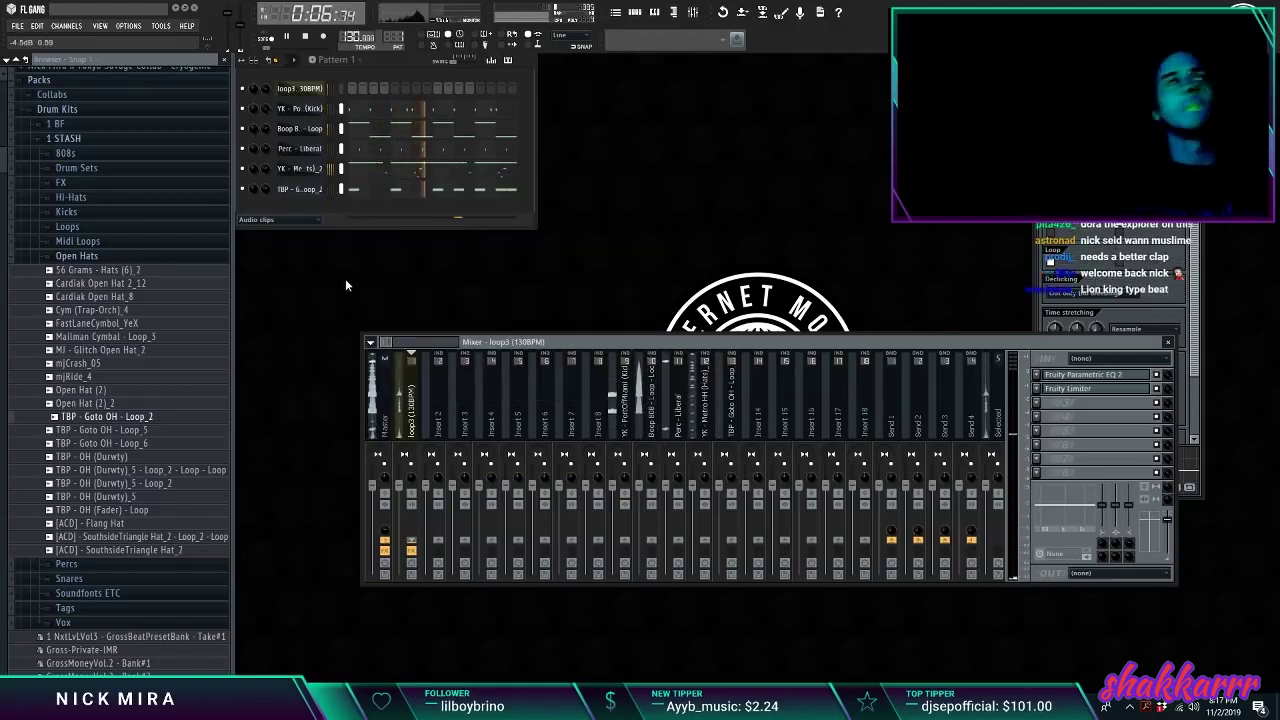
# Step: Audition the Perc - Liberal channel and lower the kick and Boop 808 volumes in the mixer
pyautogui.click(298, 149)
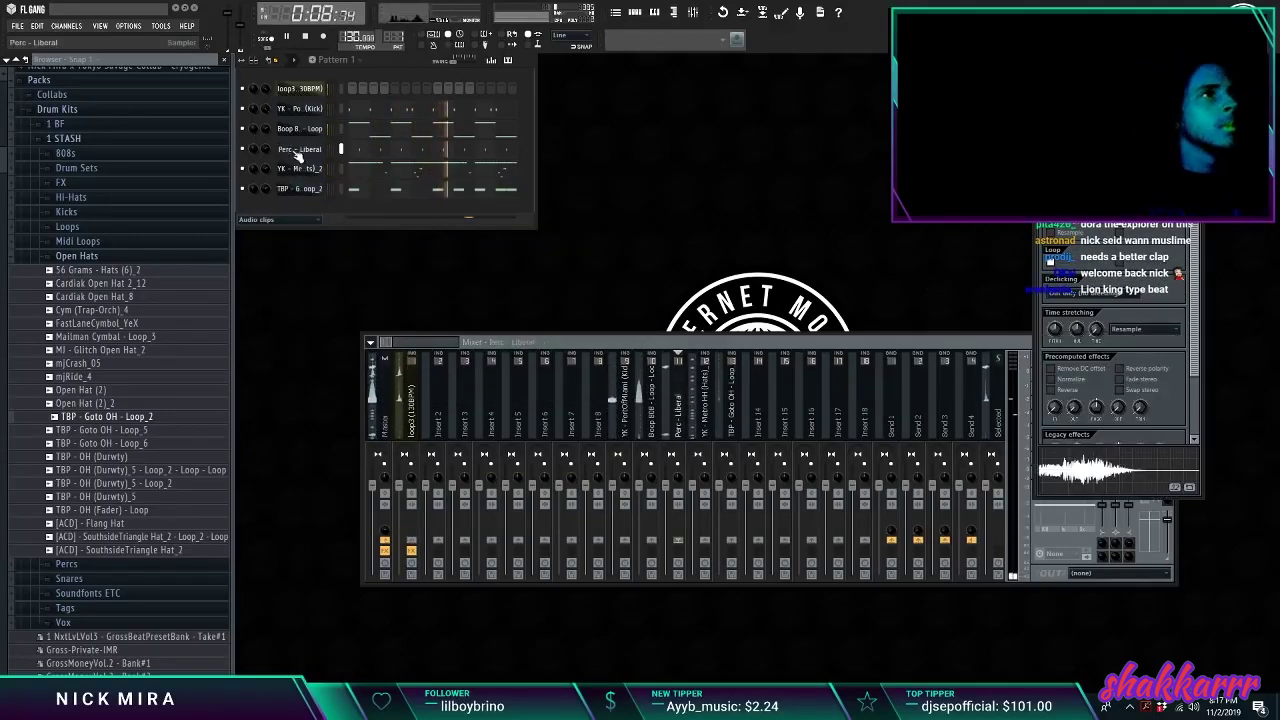
pyautogui.click(695, 418)
pyautogui.click(680, 420)
pyautogui.moveTo(678, 491); pyautogui.dragTo(696, 492)
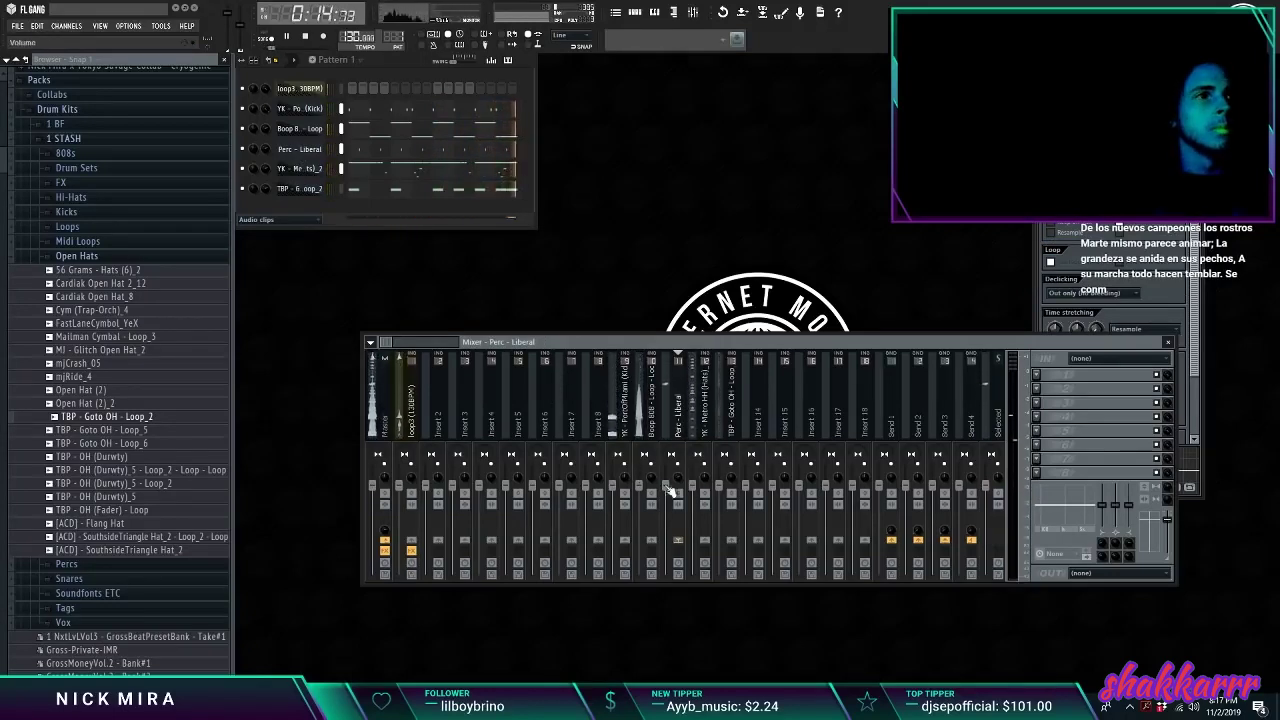
pyautogui.click(625, 480)
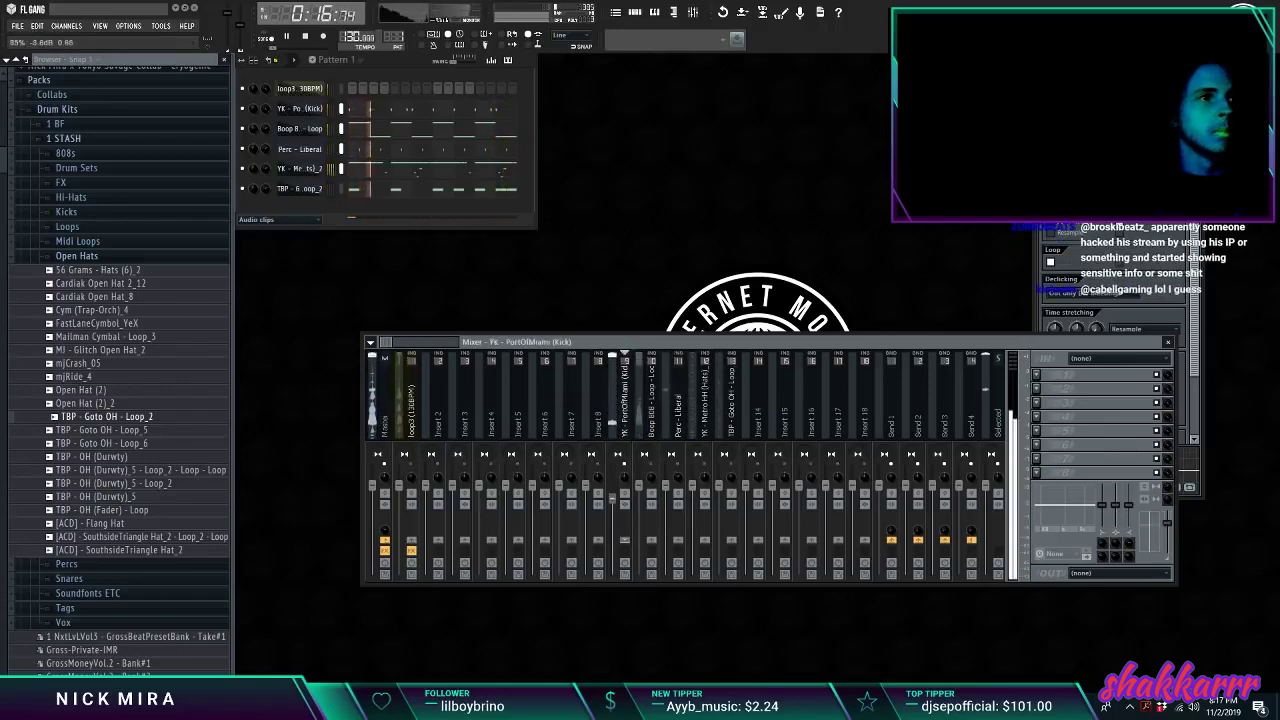
pyautogui.click(652, 476)
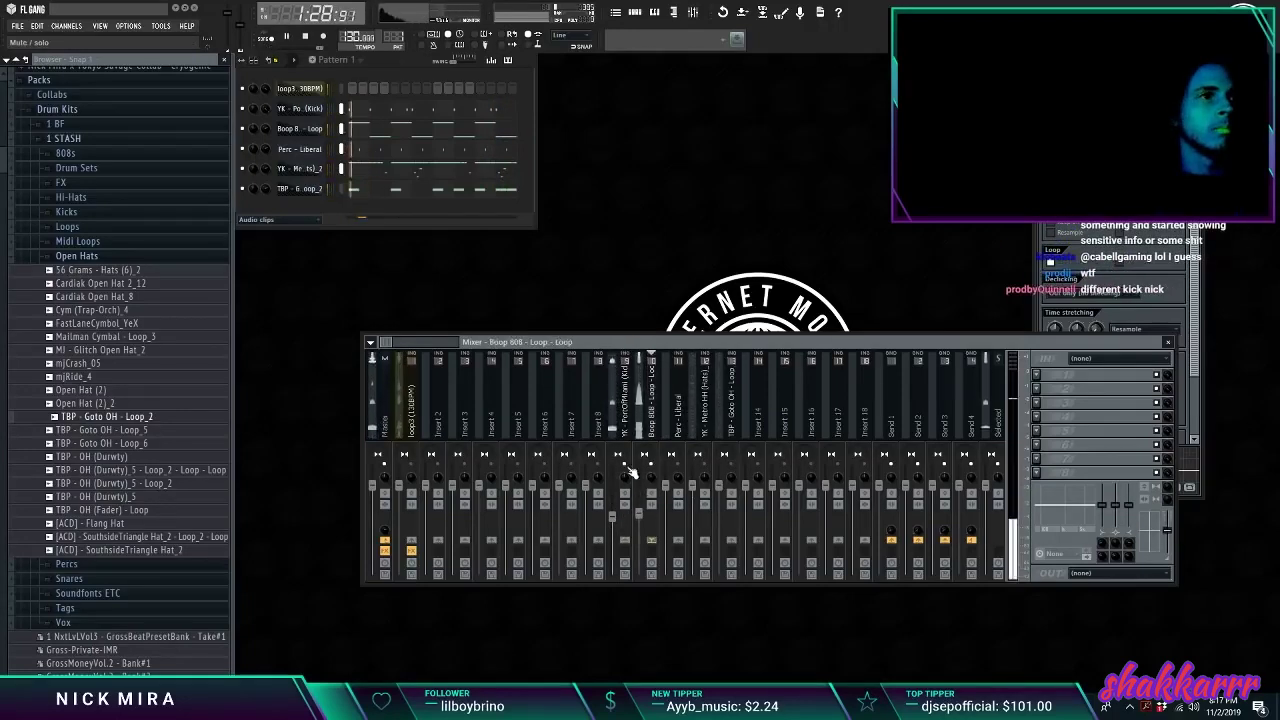
# Step: Lower the Perc - Liberal and hi-hat volumes, raise the 808 slightly, and shape Perc - Liberal's built-in track EQ
pyautogui.click(672, 473)
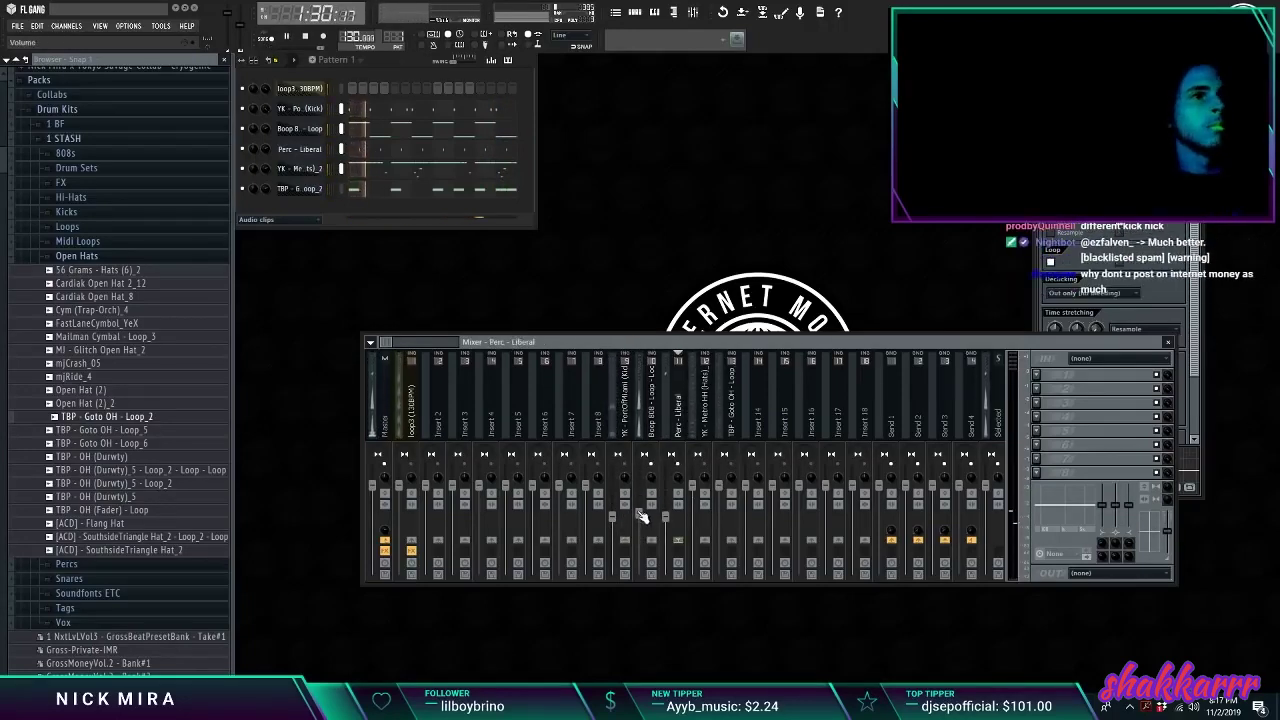
pyautogui.click(643, 508)
pyautogui.moveTo(691, 486); pyautogui.dragTo(691, 519)
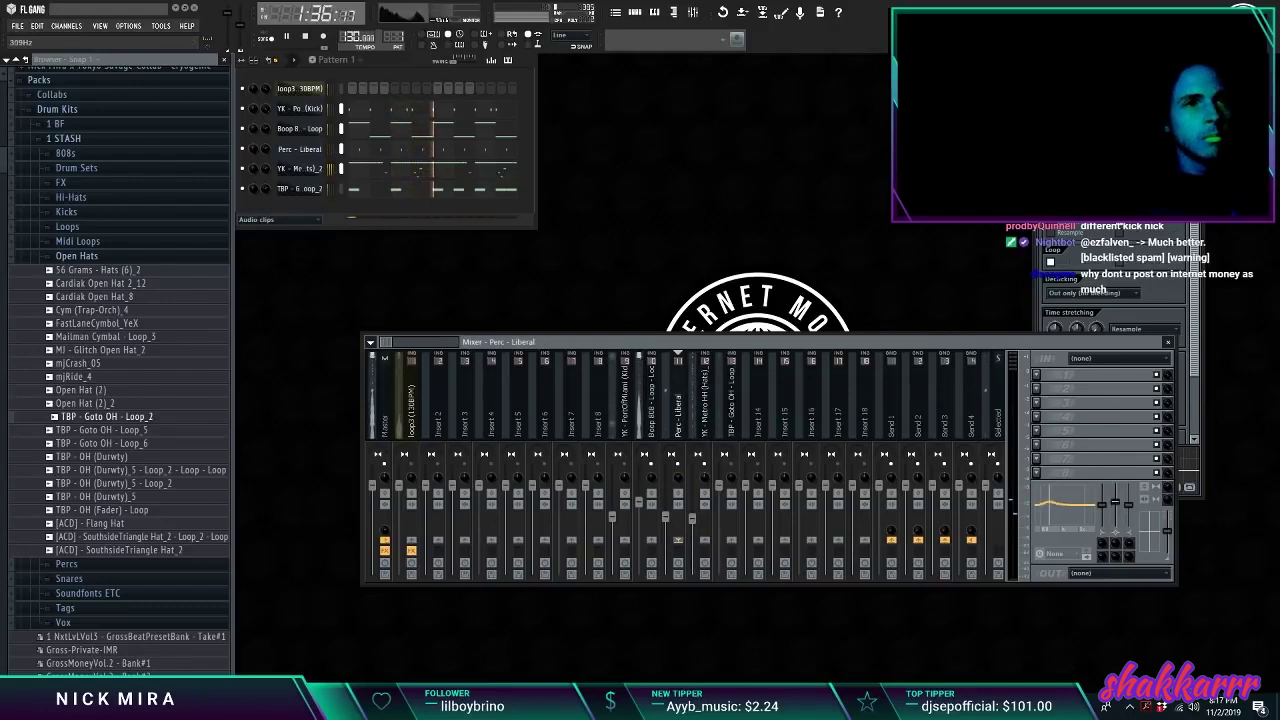
pyautogui.moveTo(1048, 500); pyautogui.dragTo(1078, 504)
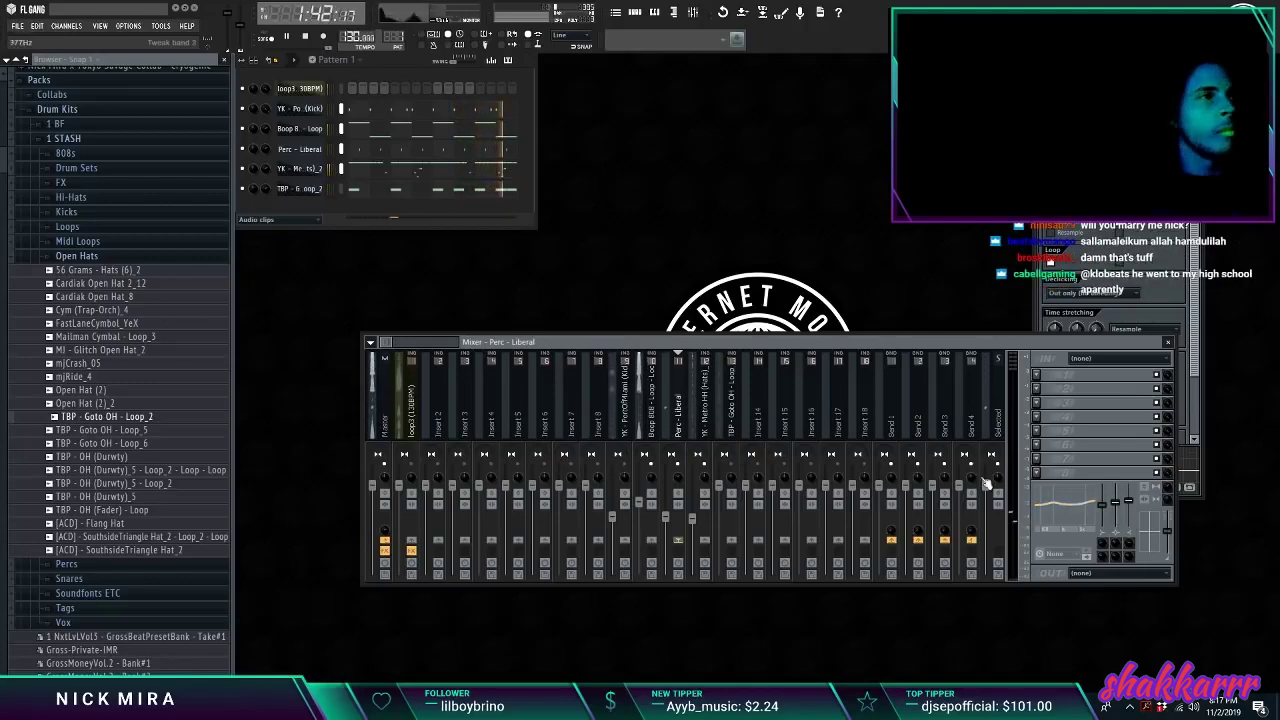
# Step: Add the untitled_Insert 12 sample from the Snares folder as a new channel below Perc - Liberal
pyautogui.click(112, 257)
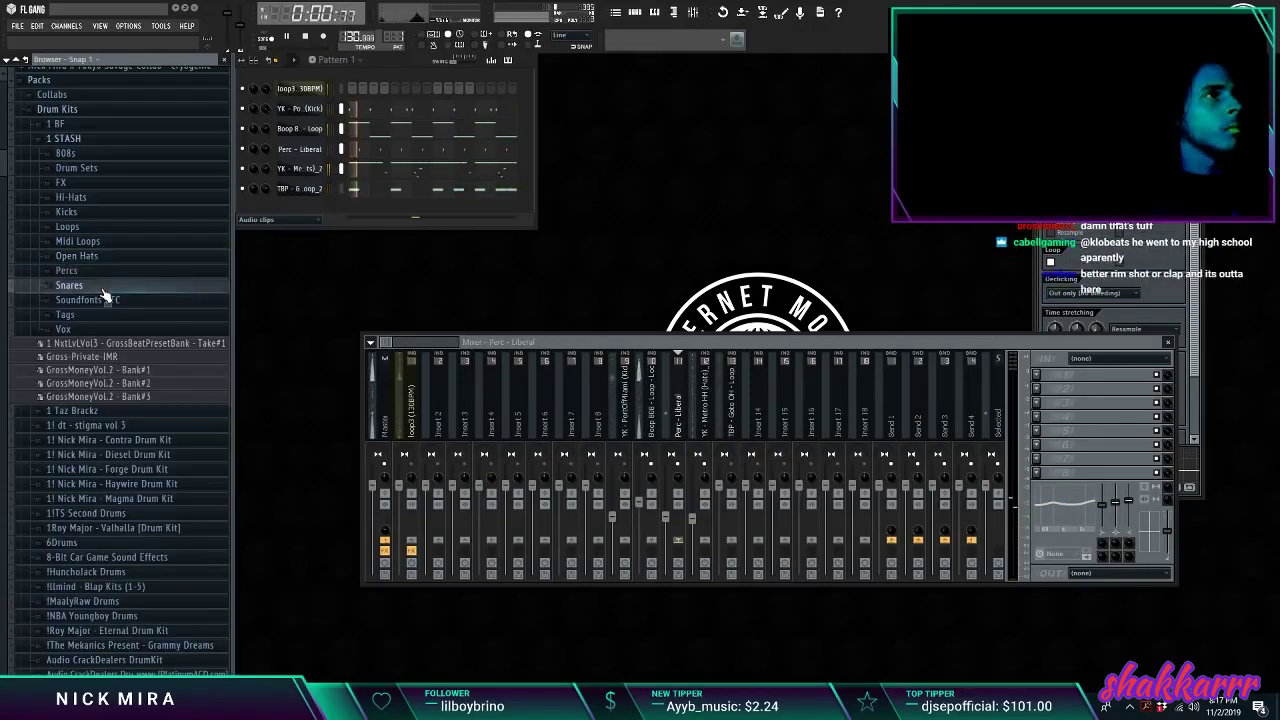
pyautogui.click(106, 286)
pyautogui.click(170, 647)
pyautogui.click(156, 661)
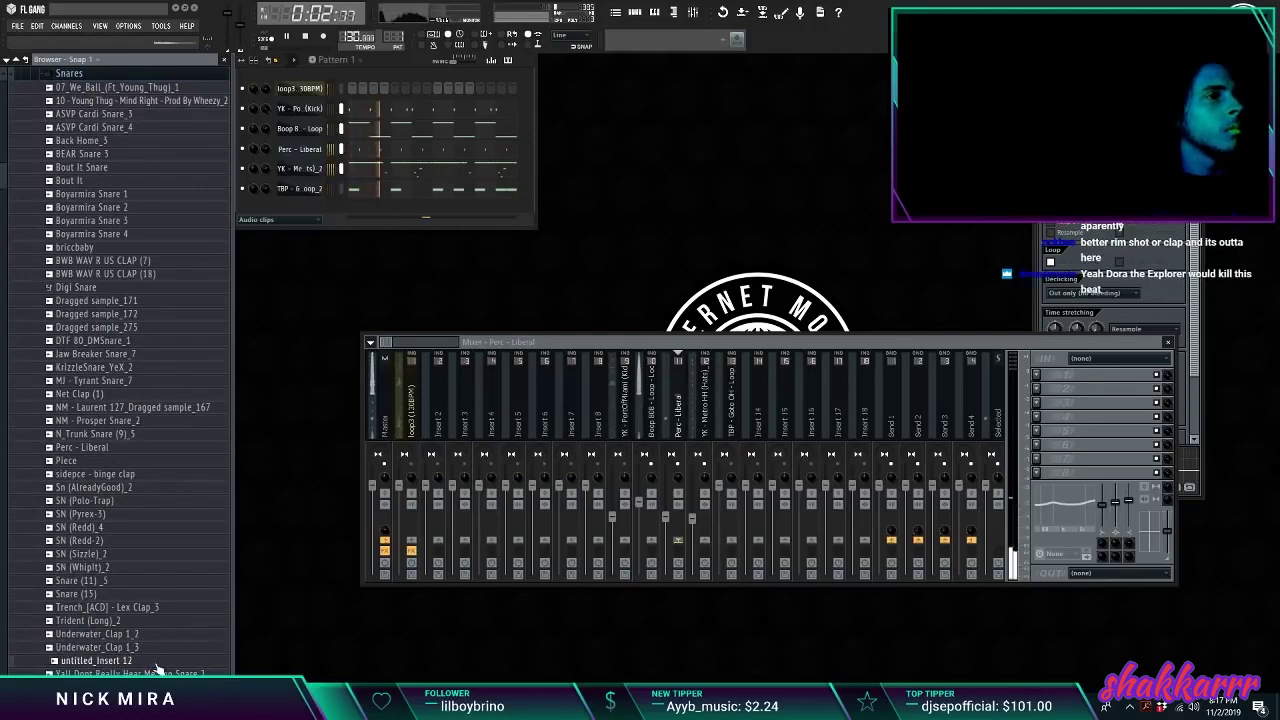
pyautogui.moveTo(156, 661); pyautogui.dragTo(320, 167)
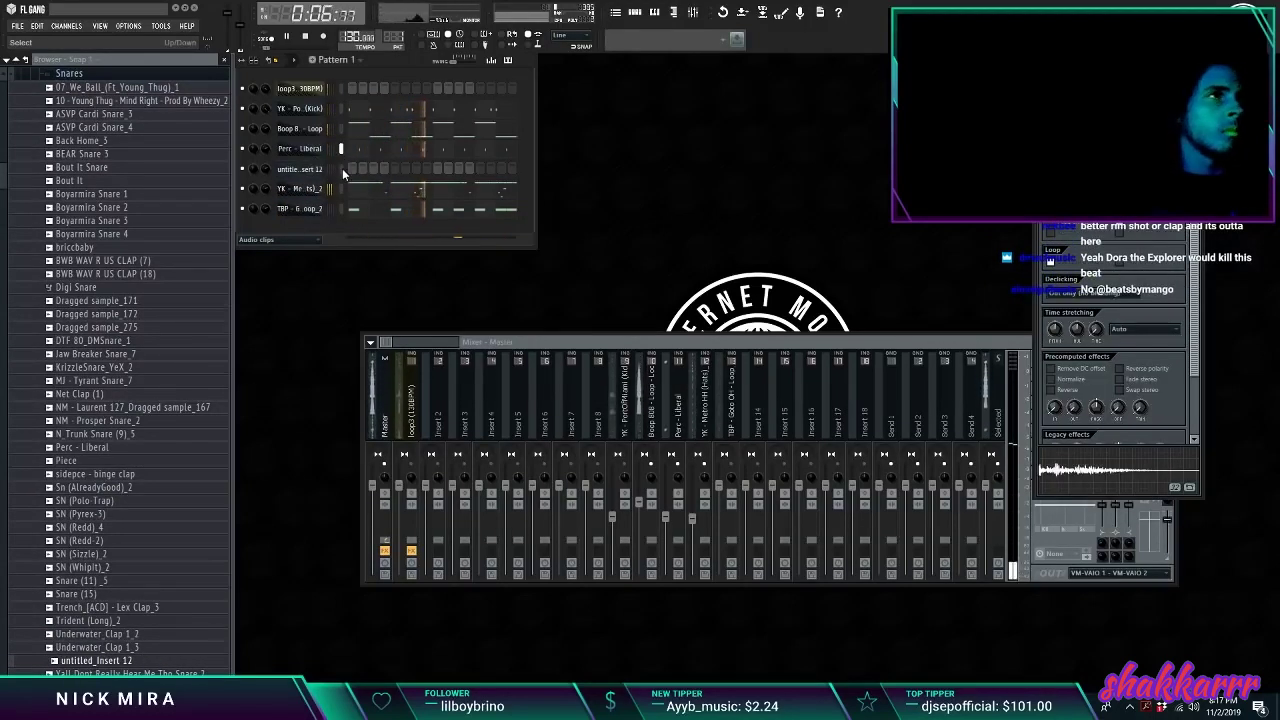
# Step: Paste the Perc - Liberal notes into the untitled_Insert 12 channel and normalize its sample
pyautogui.click(342, 170)
pyautogui.hotkey('ctrl', 'v')
pyautogui.doubleClick(322, 170)
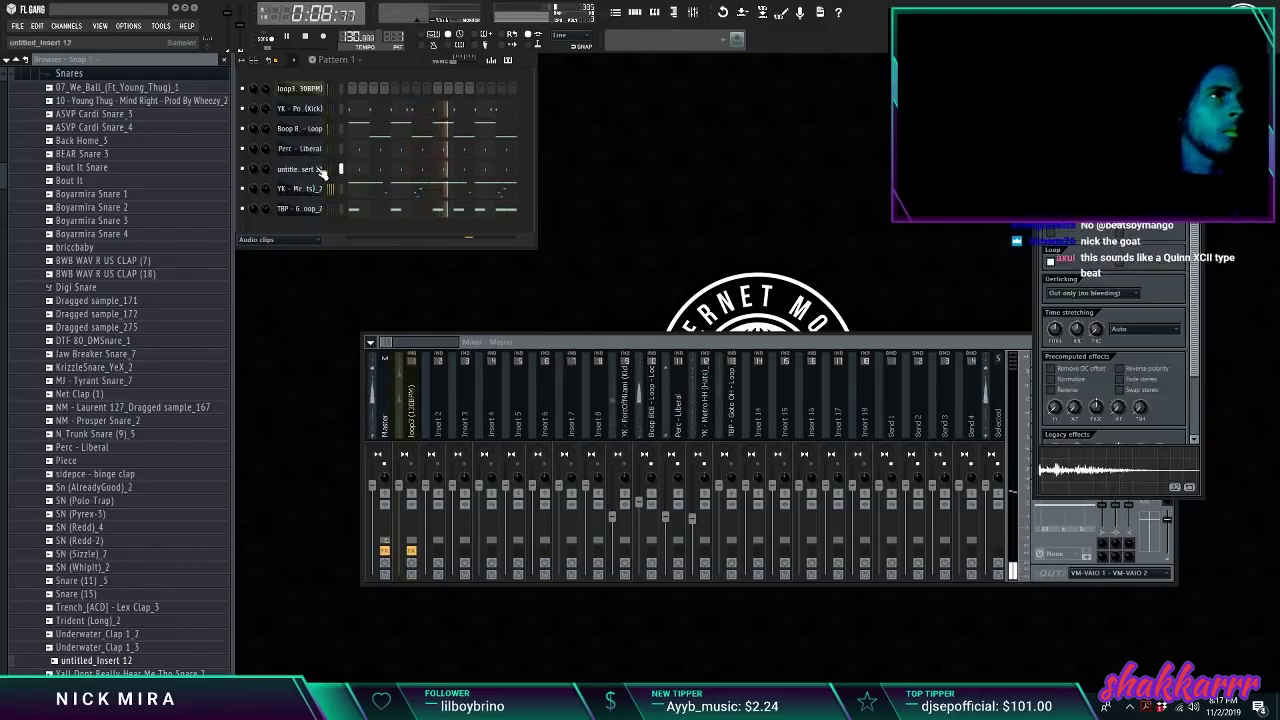
pyautogui.click(1055, 381)
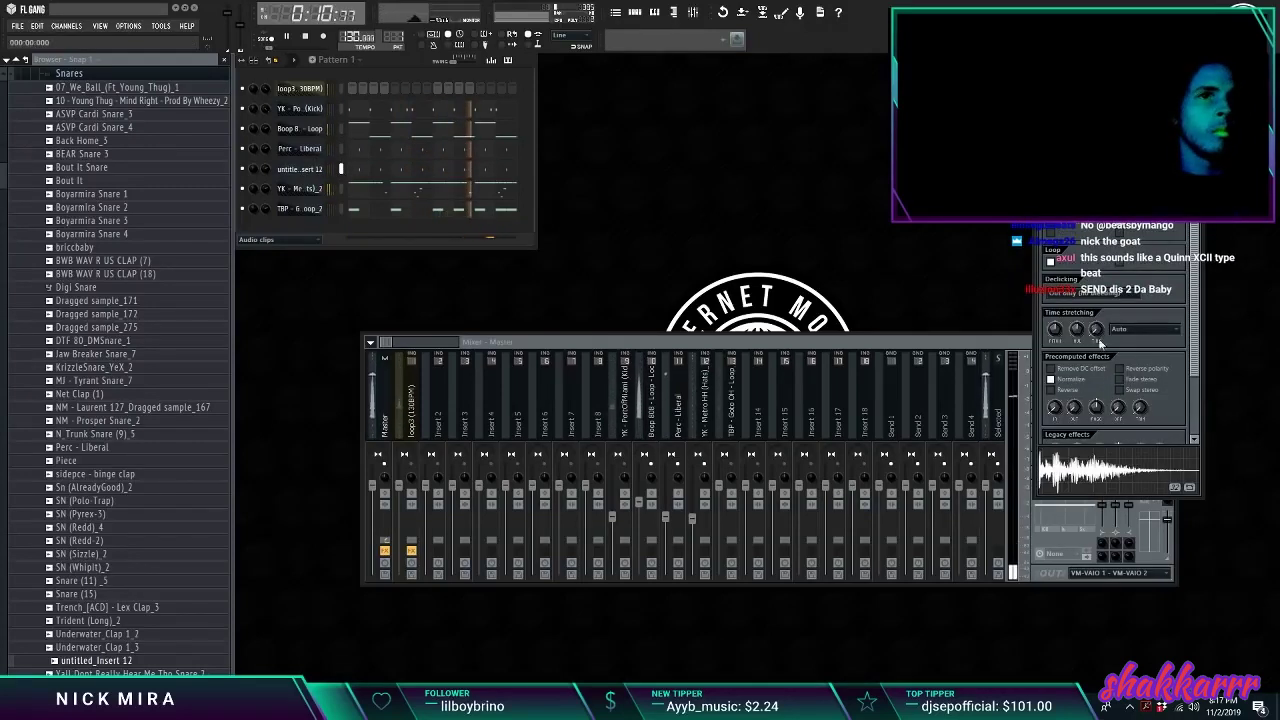
# Step: Route the untitled_Insert 12 channel to mixer track Insert 14 and lower that track's volume
pyautogui.rightClick(765, 356)
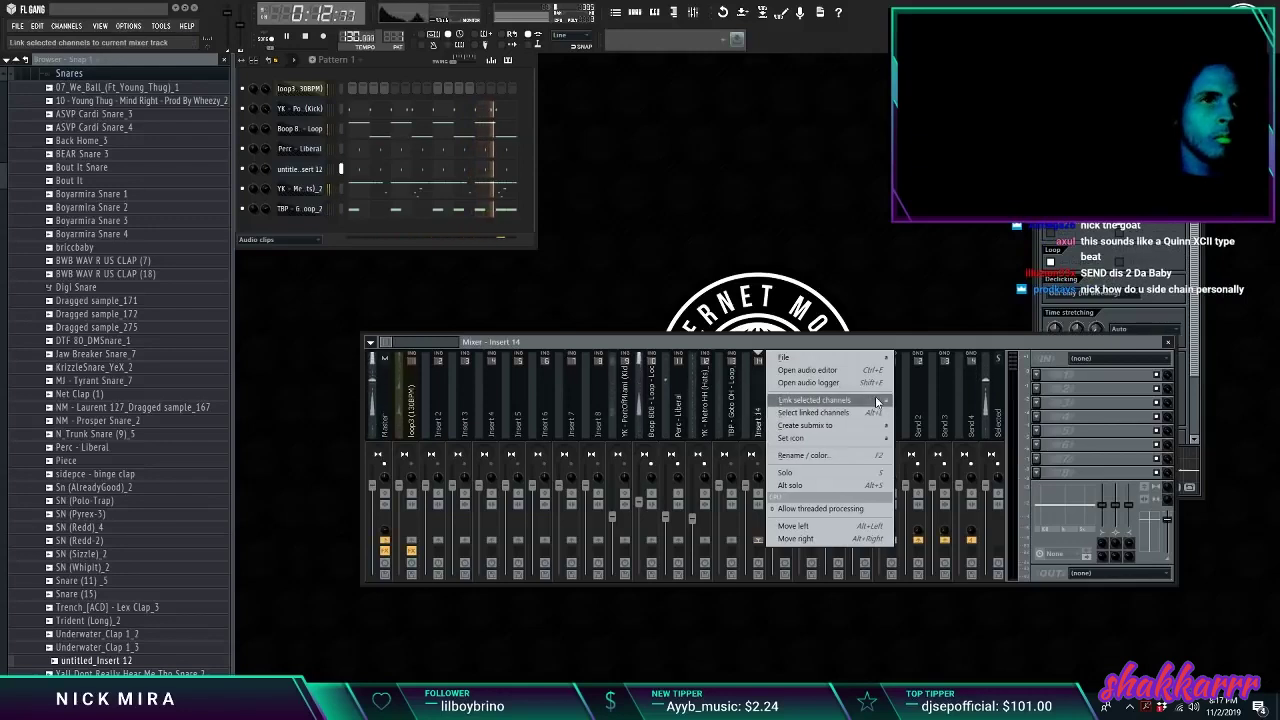
pyautogui.click(915, 401)
pyautogui.moveTo(745, 486); pyautogui.dragTo(745, 524)
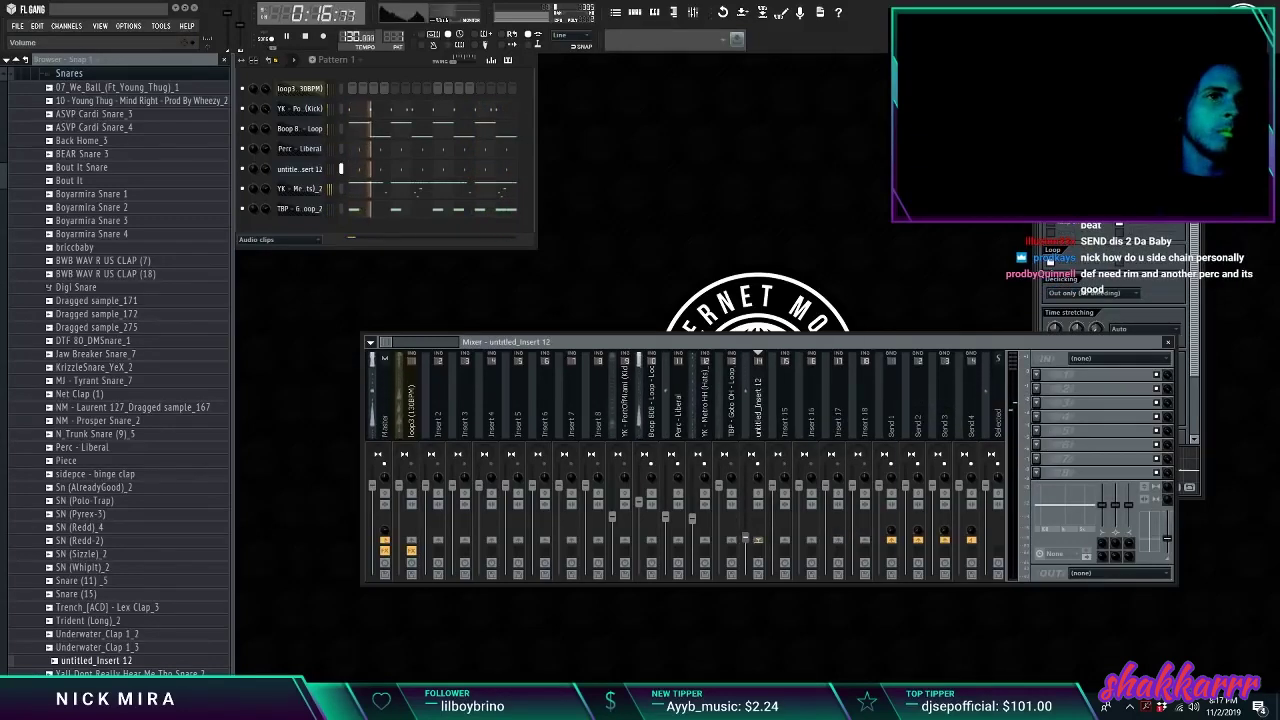
# Step: Lower the open hat and loop3 melody volumes in the mixer, then select the Master track
pyautogui.moveTo(728, 488); pyautogui.dragTo(730, 538)
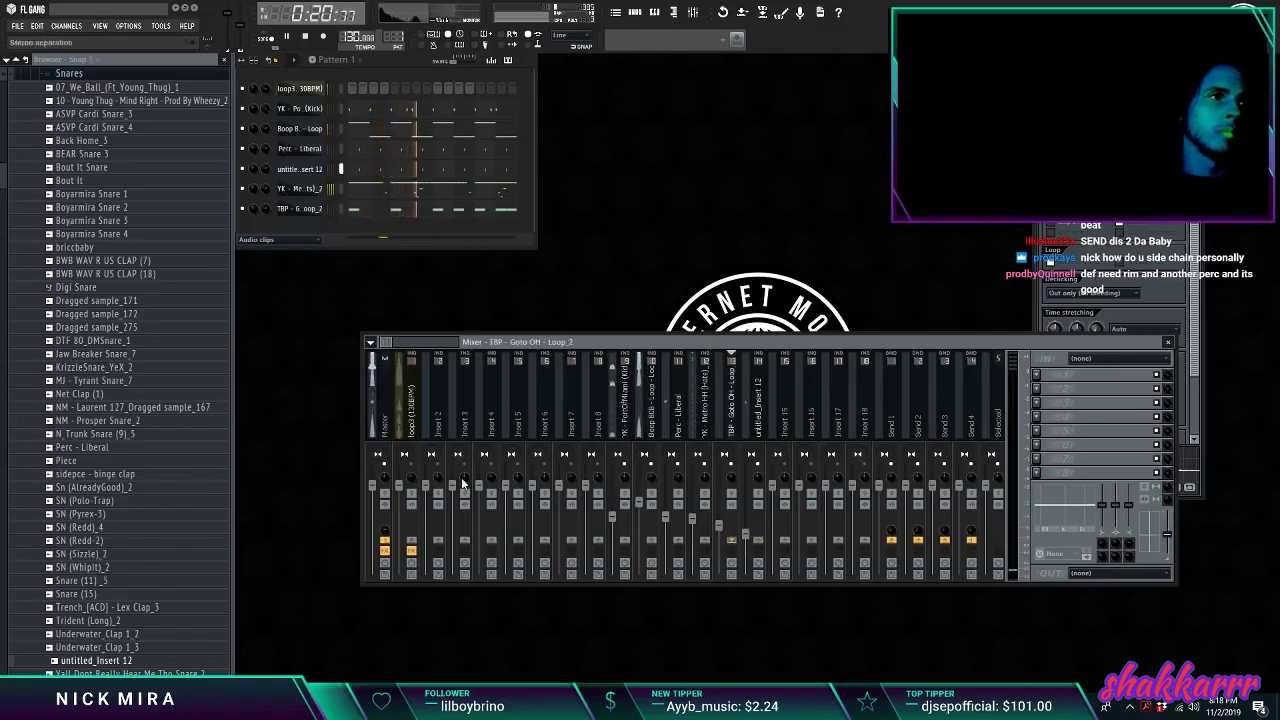
pyautogui.click(405, 528)
pyautogui.moveTo(399, 525); pyautogui.dragTo(399, 520)
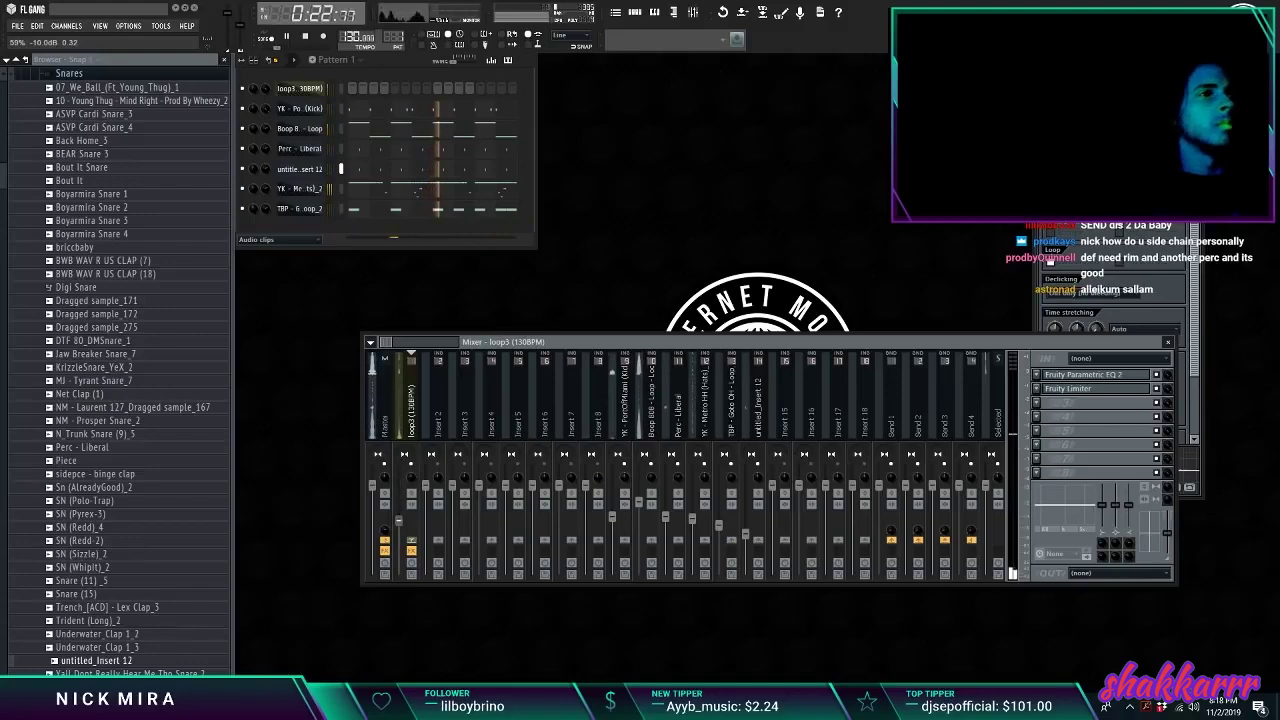
pyautogui.click(384, 398)
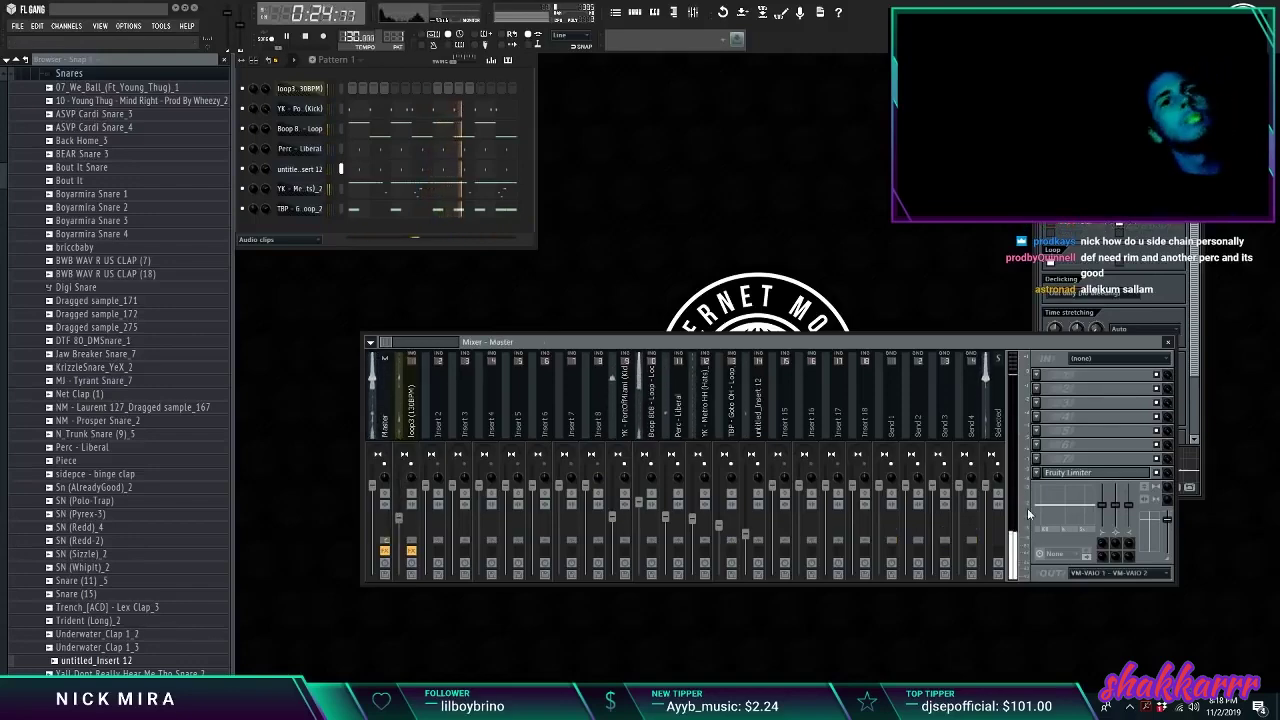
# Step: Lower the YK - Metro HH (Hats)_2 track slightly and adjust the gain in the Master track's Fruity Limiter
pyautogui.click(1072, 473)
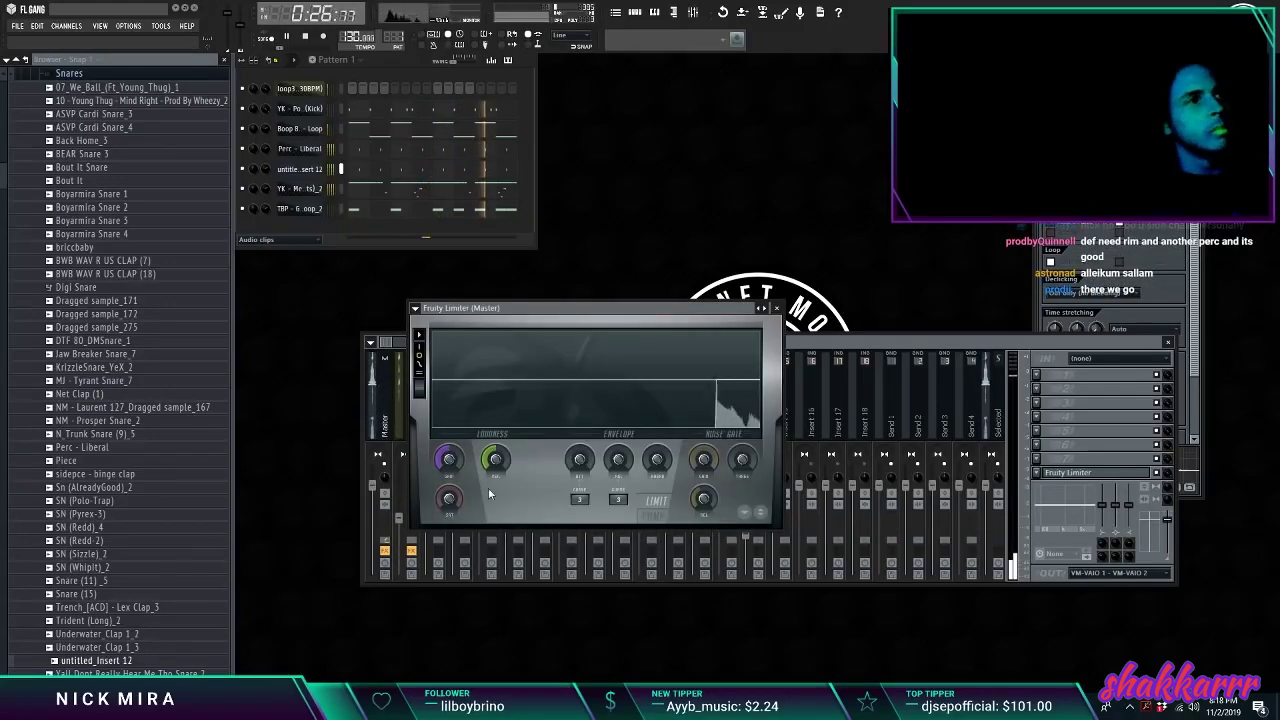
pyautogui.click(854, 340)
pyautogui.click(701, 515)
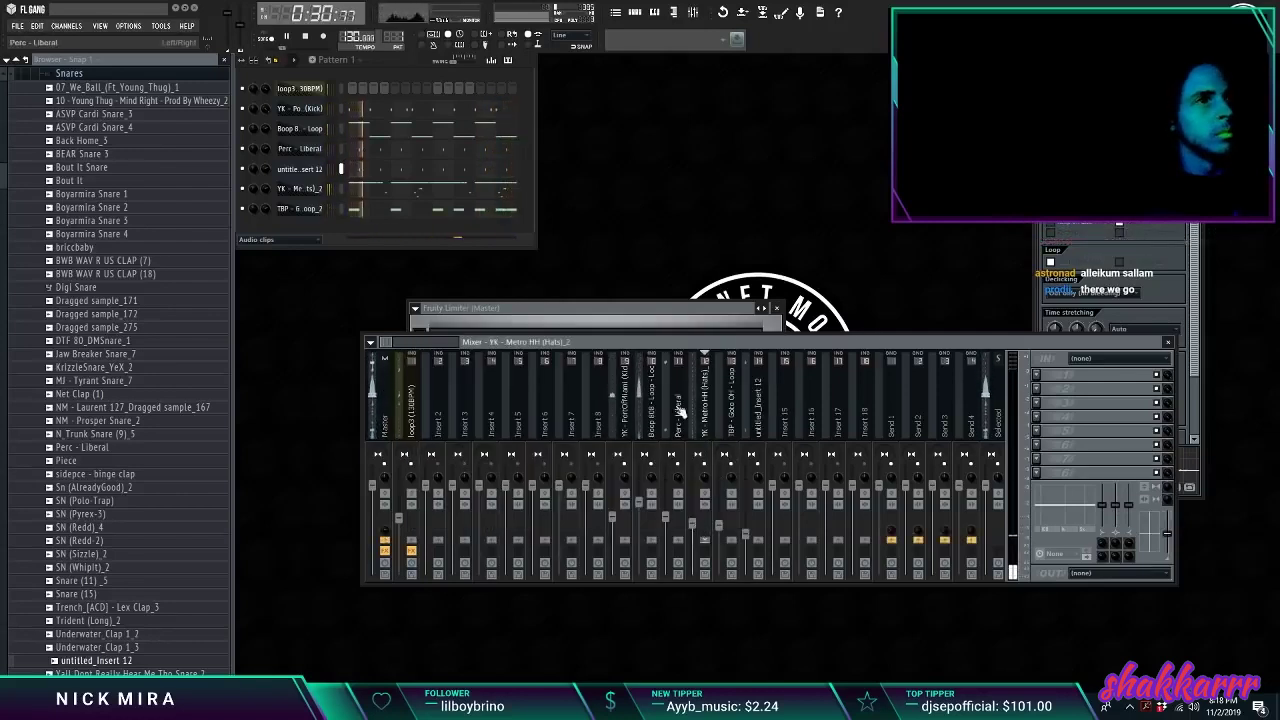
pyautogui.click(625, 307)
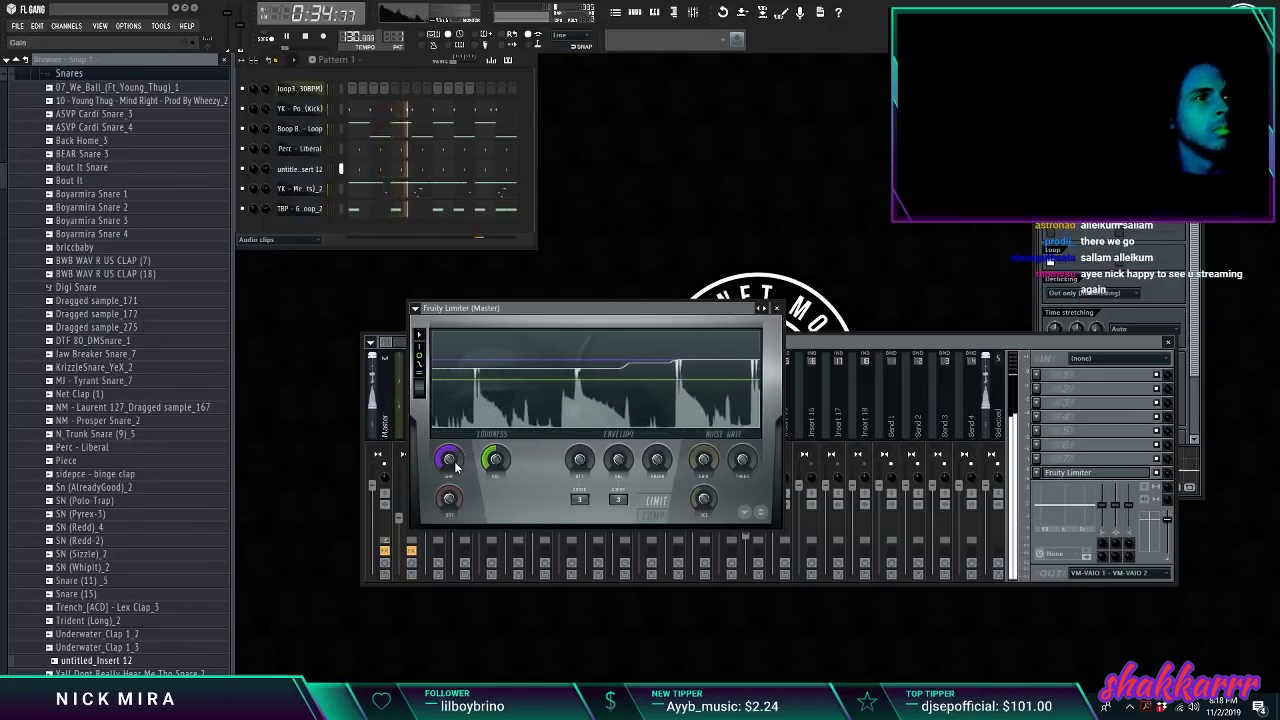
pyautogui.click(779, 309)
# Step: Lower the Perc - Liberal and untitled_Insert 12 faders, raise the hats slightly, and set the kick to about 66%
pyautogui.click(675, 552)
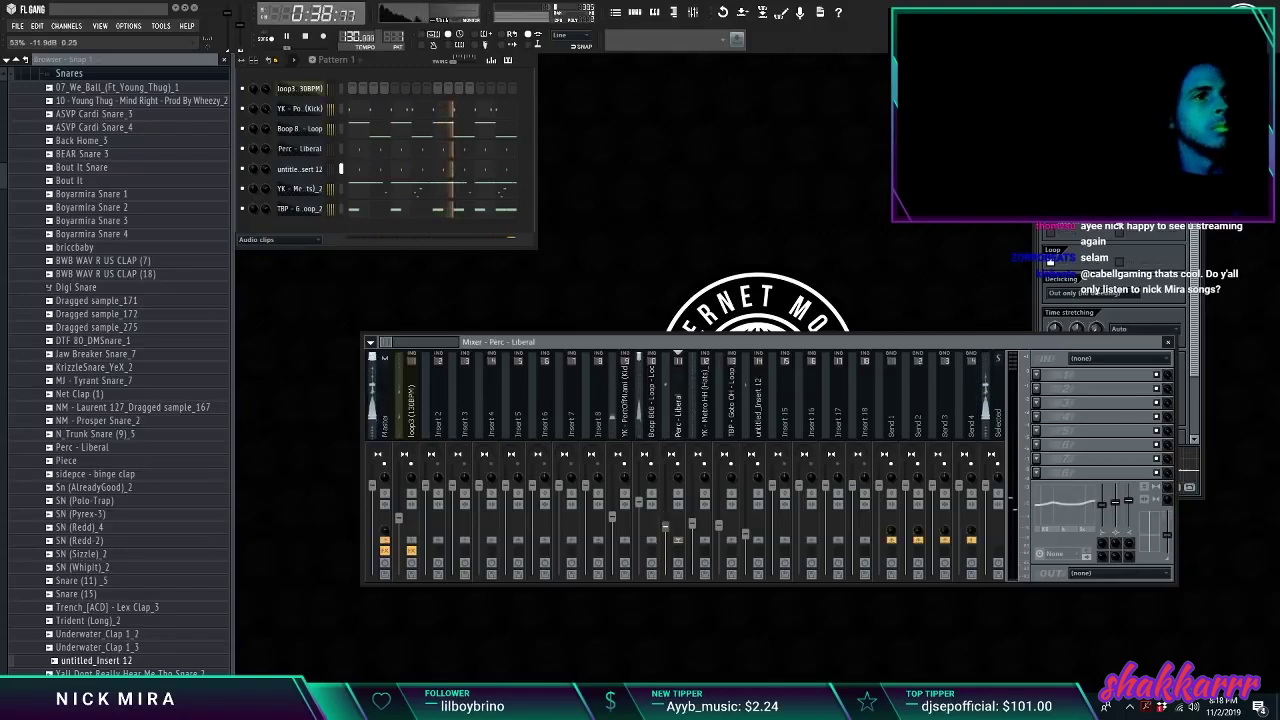
pyautogui.click(753, 538)
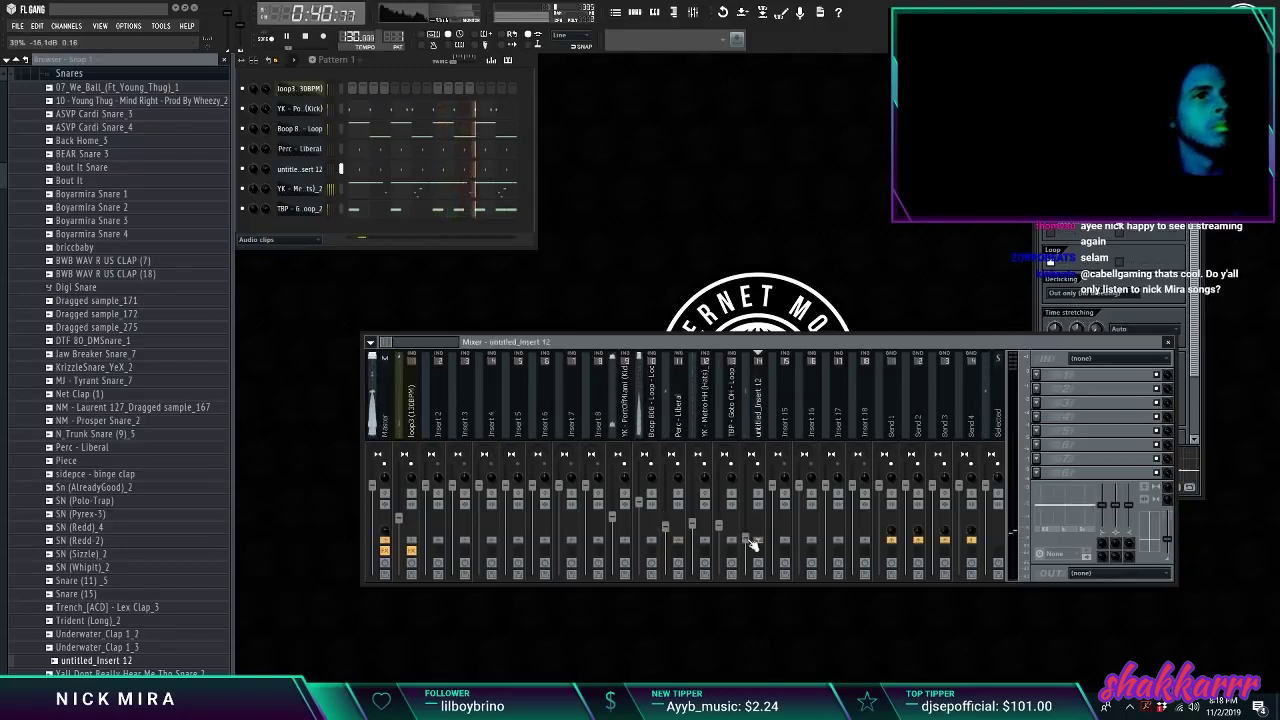
pyautogui.click(677, 531)
pyautogui.click(703, 532)
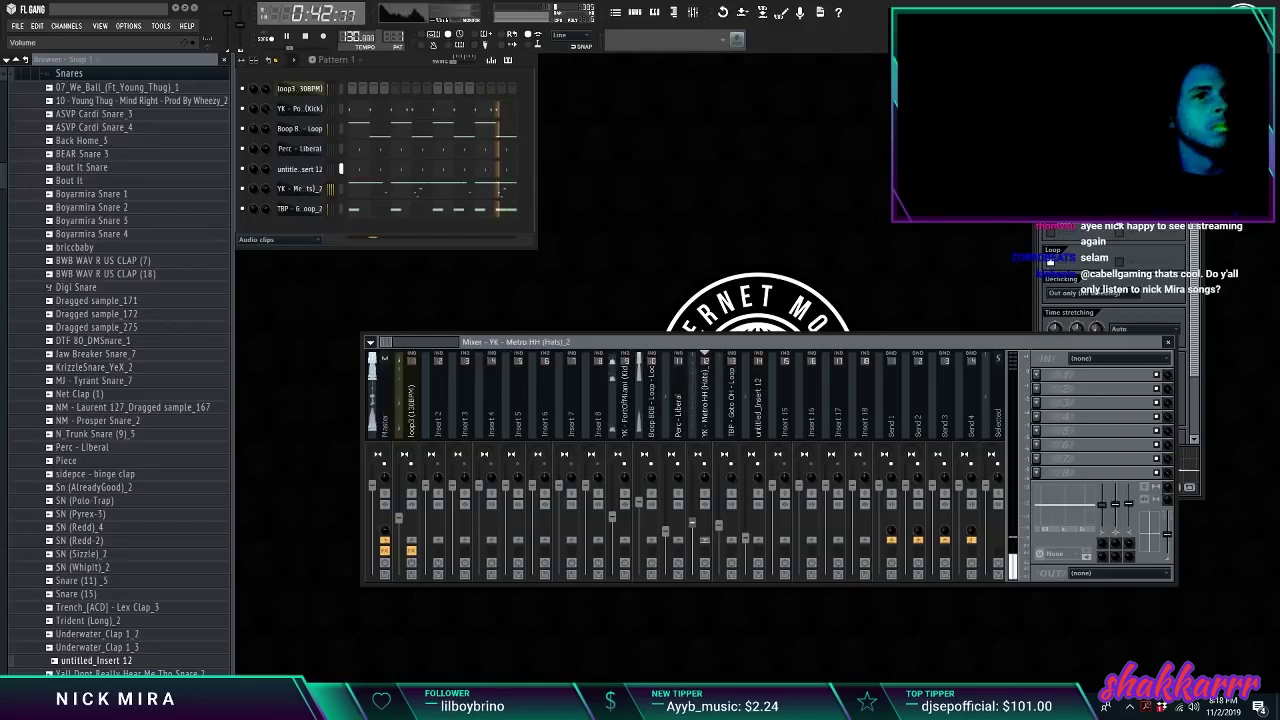
pyautogui.click(675, 533)
pyautogui.click(614, 513)
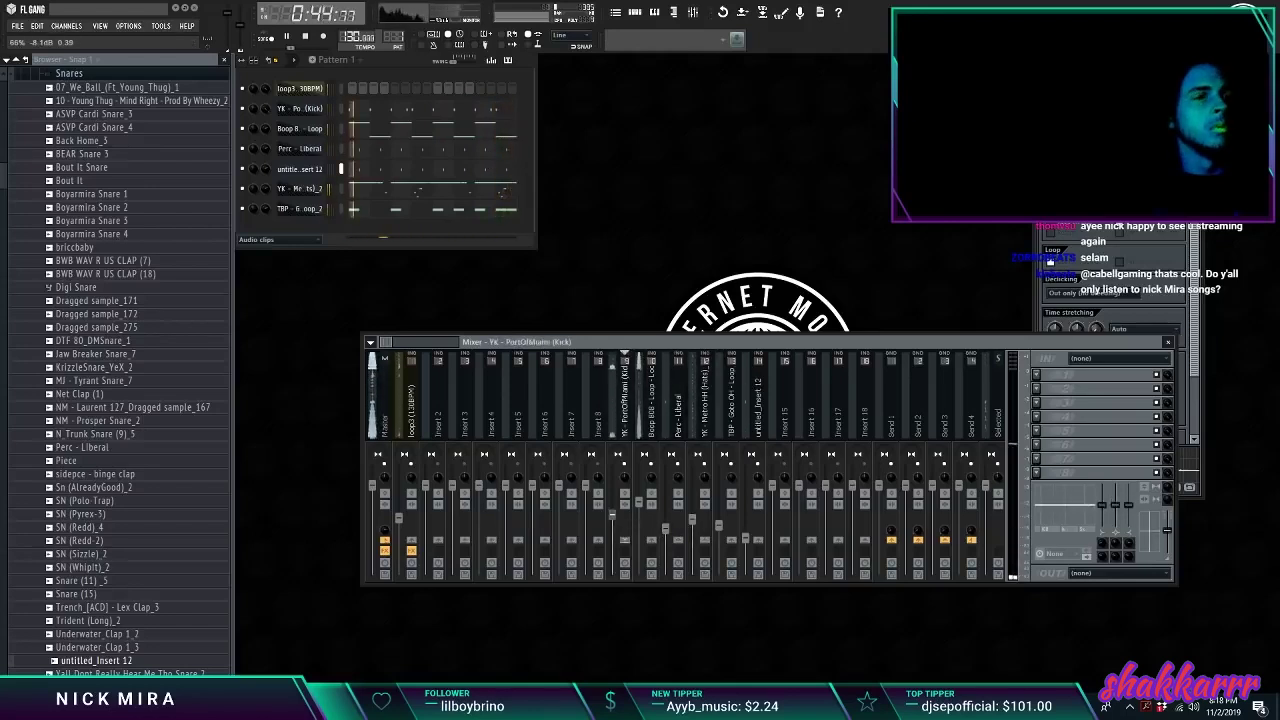
# Step: Set the loop3 fader to about 66%, raise untitled_Insert 12 to about 63%, and lower Perc - Liberal slightly
pyautogui.click(405, 520)
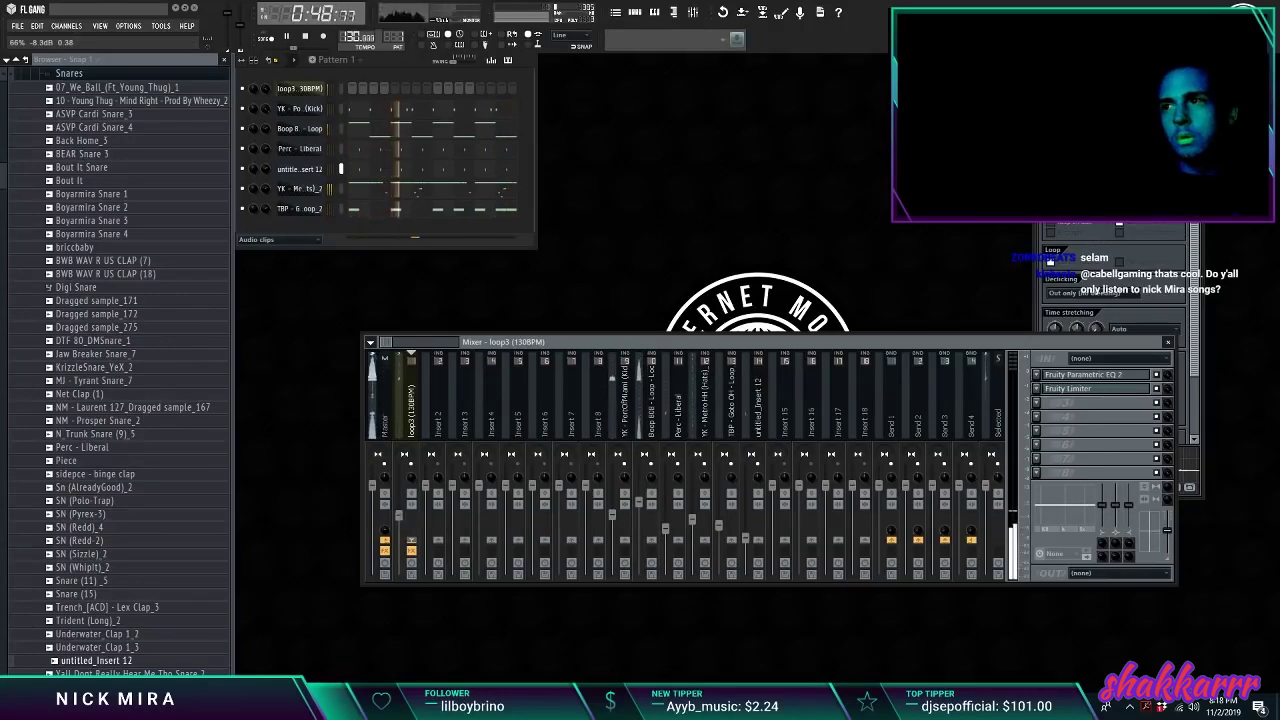
pyautogui.click(600, 248)
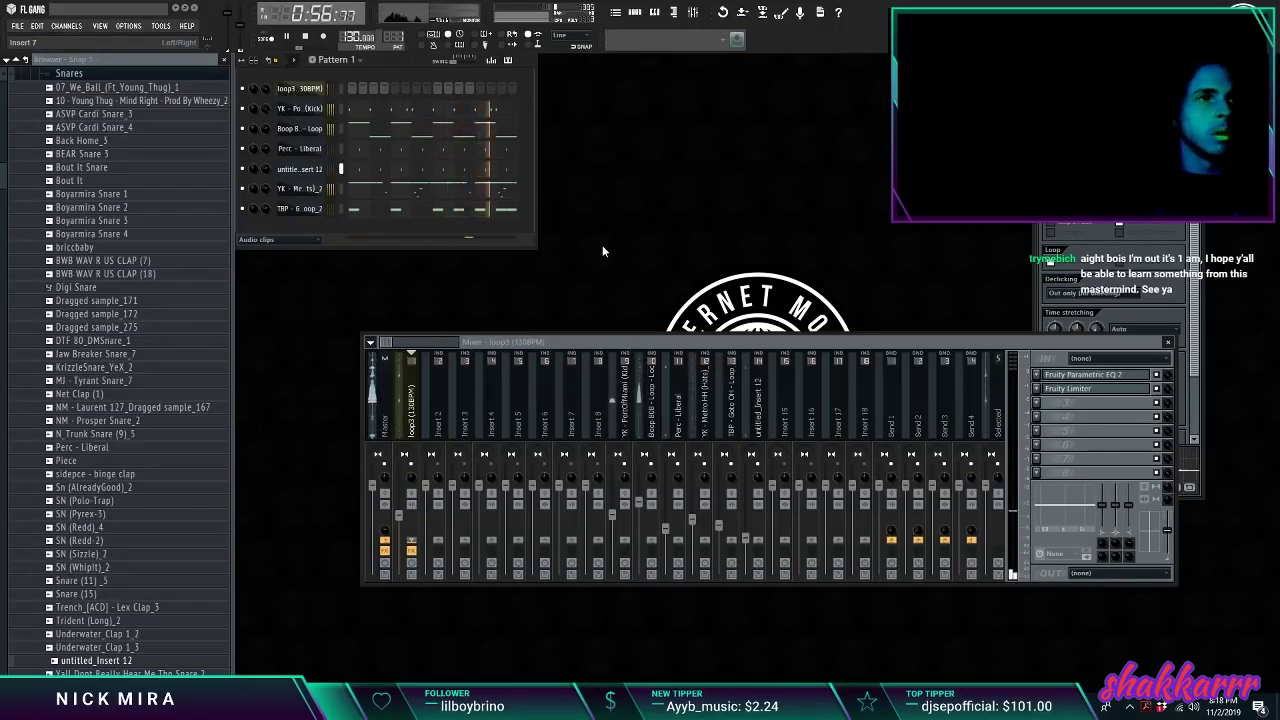
pyautogui.moveTo(745, 538); pyautogui.dragTo(746, 521)
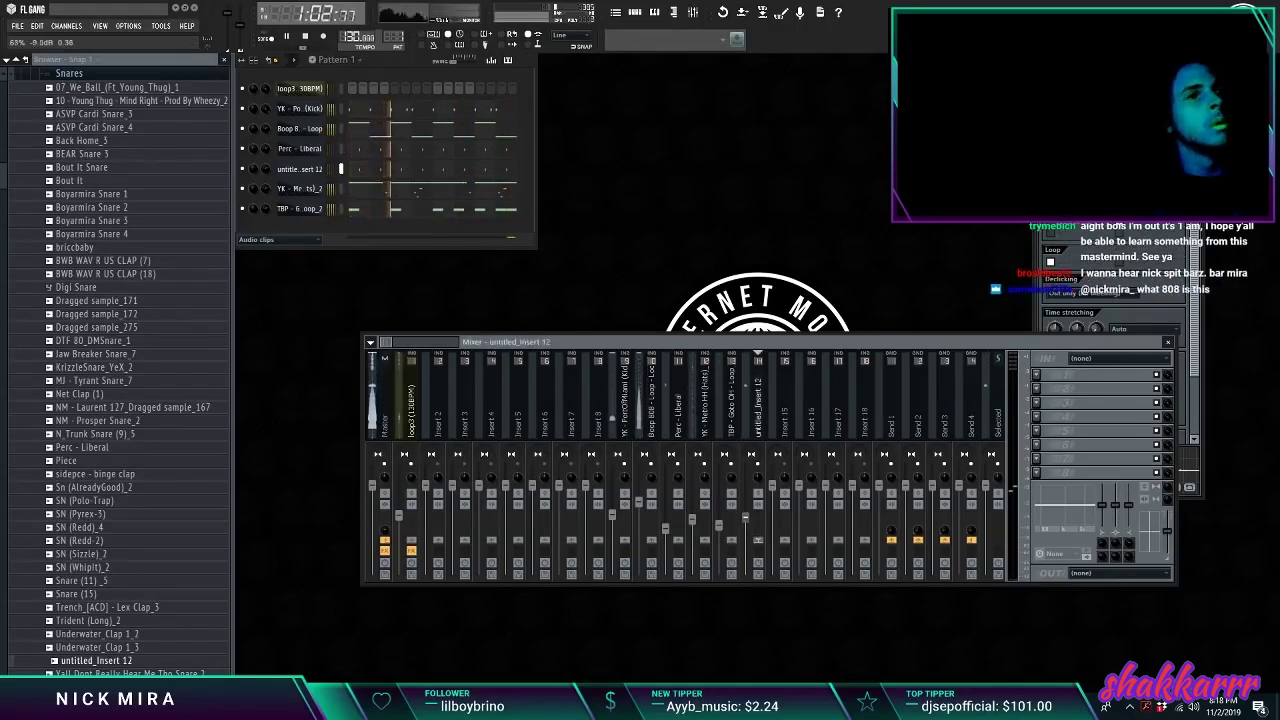
pyautogui.moveTo(665, 527); pyautogui.dragTo(667, 536)
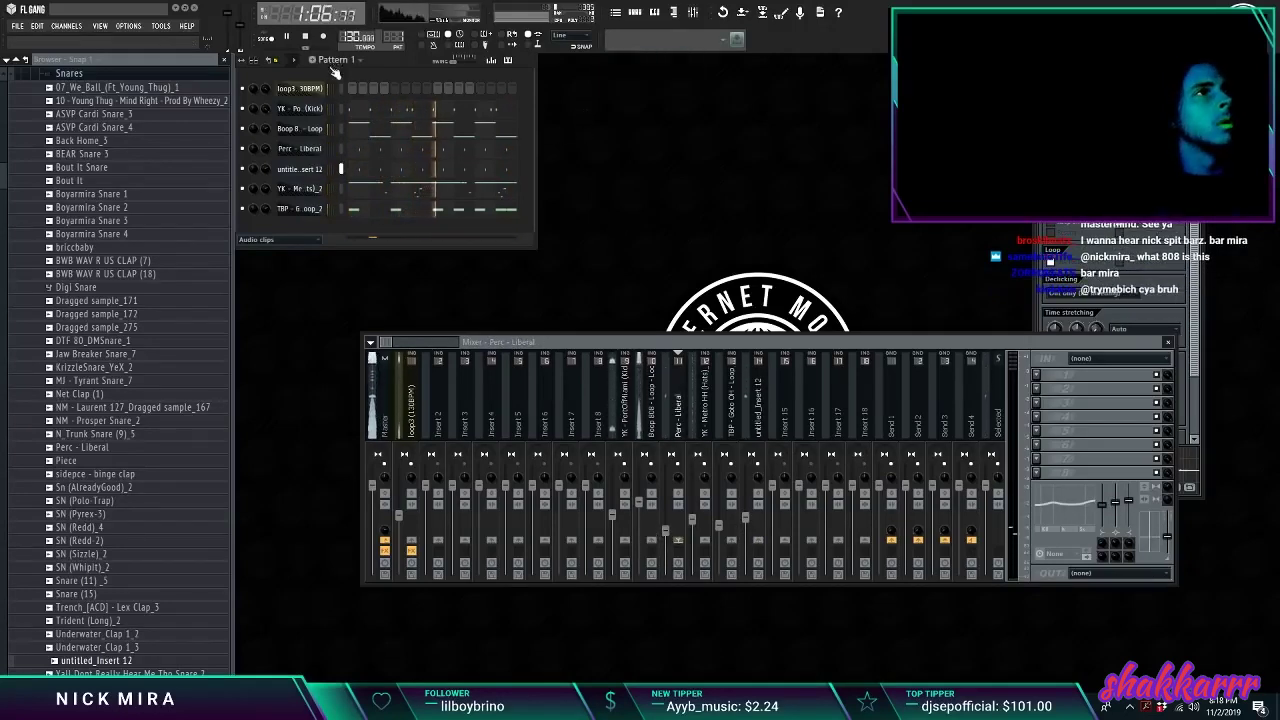
# Step: Split Pattern 1 into one pattern per channel and open the Playlist
pyautogui.click(333, 60)
pyautogui.click(420, 212)
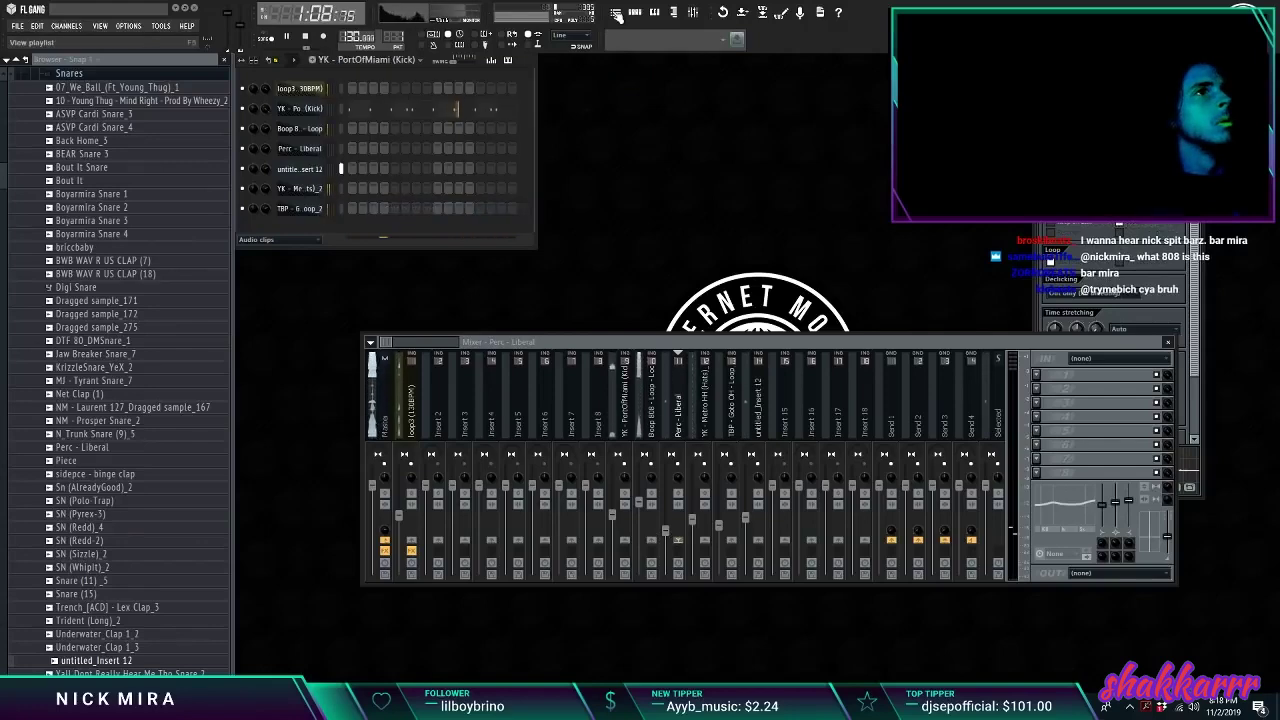
pyautogui.click(616, 14)
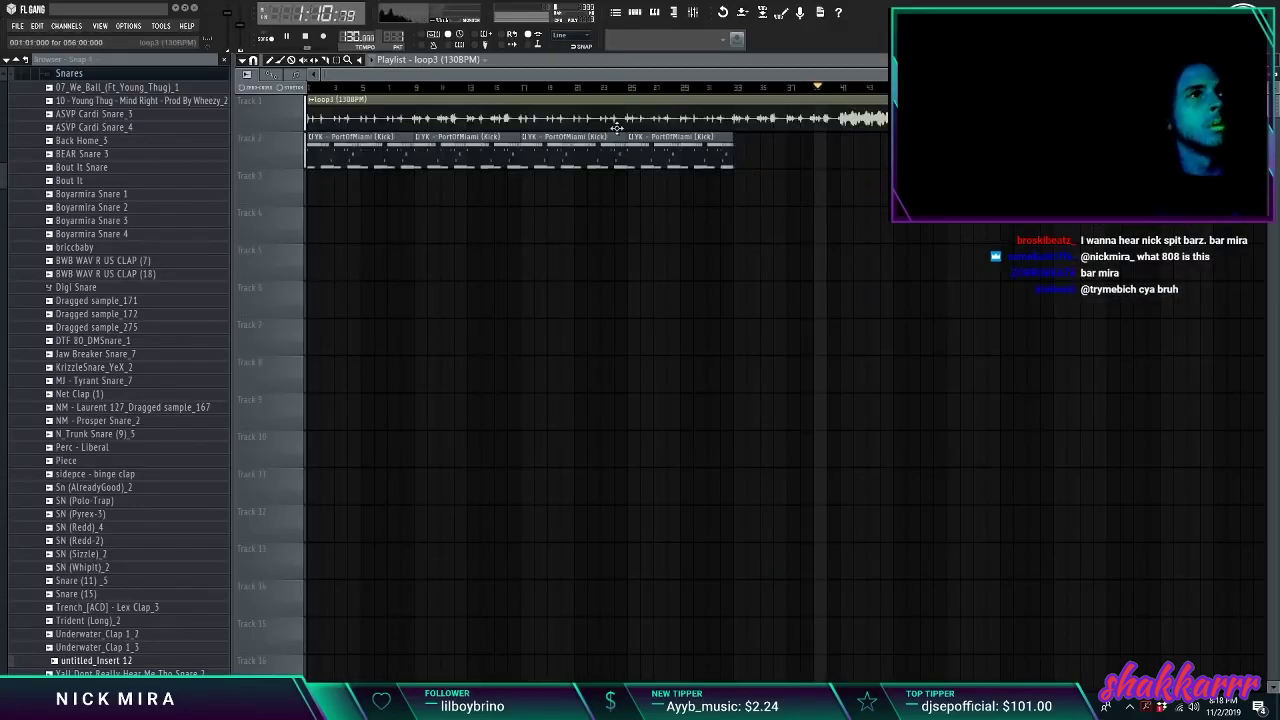
# Step: Replace the old clips on track 2 with the six split patterns, one each on tracks 2 to 7, starting at bar 1
pyautogui.rightClick(752, 163)
pyautogui.press('KP_1')
pyautogui.click(320, 164)
pyautogui.press('KP_2')
pyautogui.moveTo(334, 194)
pyautogui.mouseDown()
pyautogui.moveTo(315, 195)
pyautogui.moveTo(312, 232)
pyautogui.mouseUp()
pyautogui.press('KP_3')
pyautogui.click(330, 230)
pyautogui.press('KP_4')
pyautogui.click(310, 264)
pyautogui.press('KP_5')
pyautogui.click(309, 303)
pyautogui.press('KP_6')
pyautogui.click(308, 342)
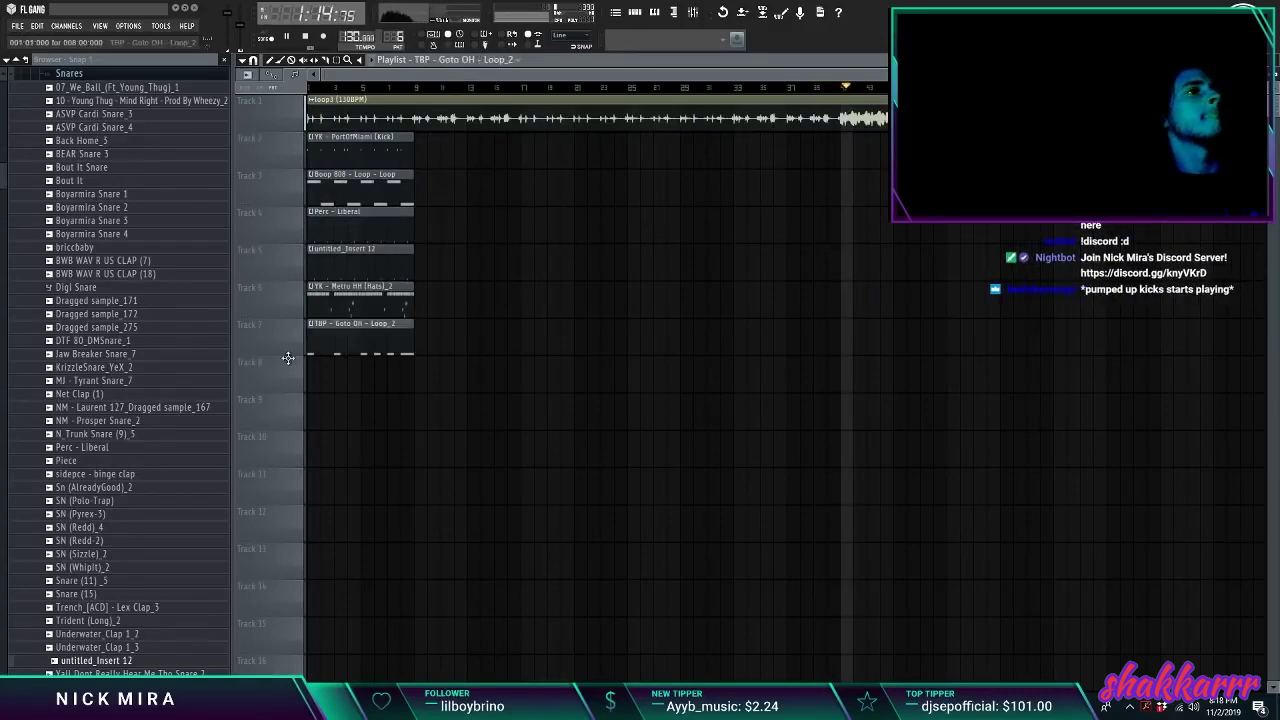
pyautogui.rightClick(314, 410)
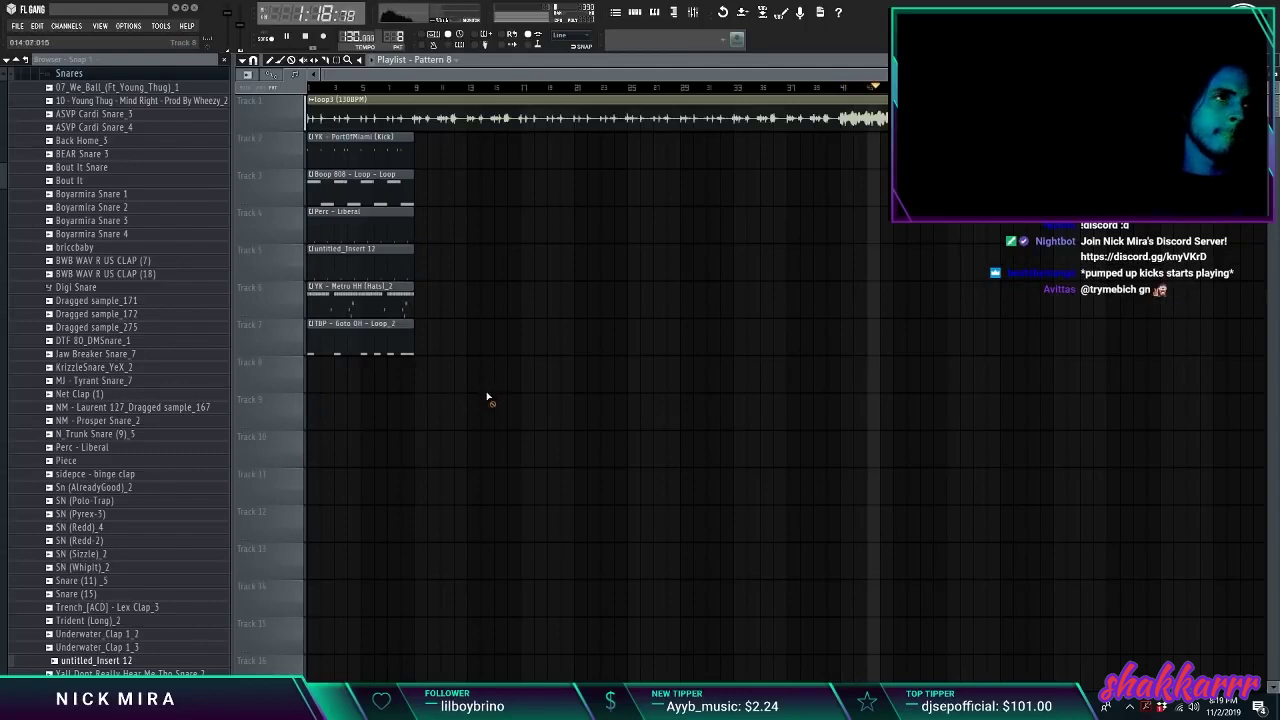
# Step: Select the six drum pattern clips on tracks 2 to 7 and duplicate them six times in a row
pyautogui.moveTo(478, 406); pyautogui.dragTo(306, 96)
pyautogui.hotkey('ctrl', 'b')
pyautogui.hotkey('ctrl', 'b')
pyautogui.hotkey('ctrl', 'b')
pyautogui.hotkey('ctrl', 'b')
pyautogui.hotkey('ctrl', 'b')
pyautogui.hotkey('ctrl', 'b')
pyautogui.hotkey('ctrl', 'd')
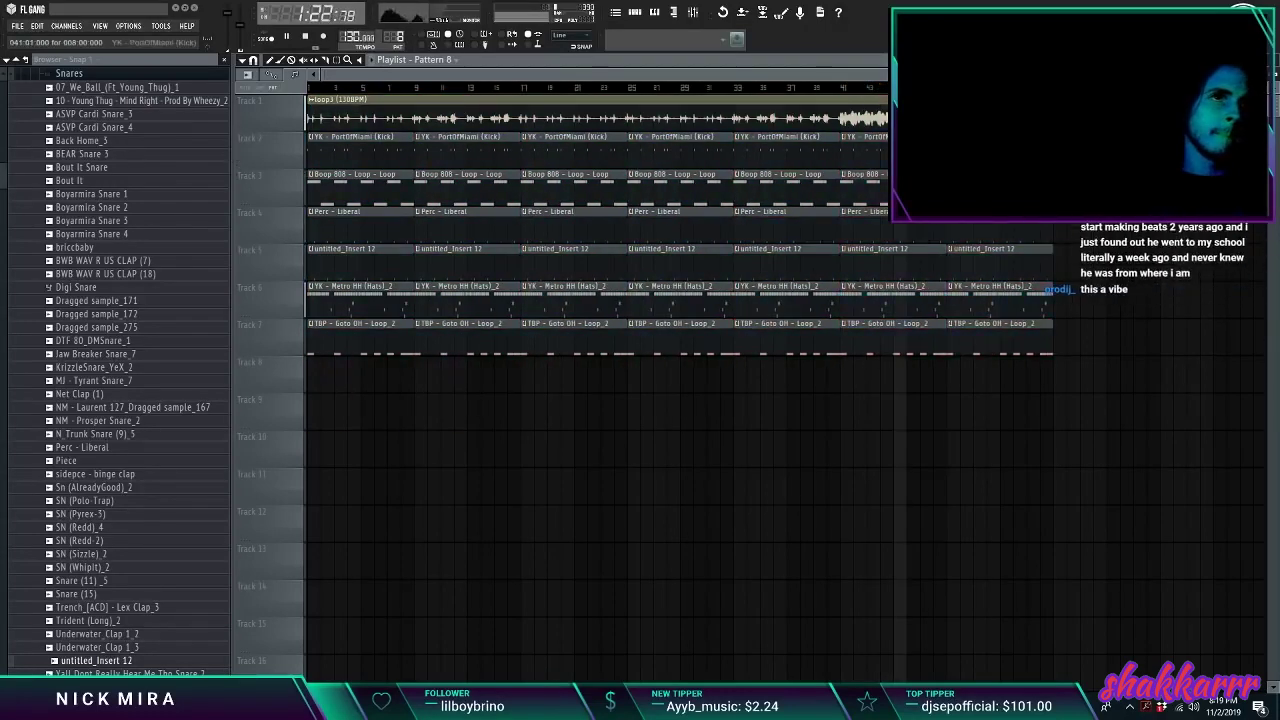
# Step: Delete all drum clips at bars 41–48 and 1–8, plus the kick and 808 clips at bars 9–16
pyautogui.moveTo(880, 145); pyautogui.dragTo(872, 356)
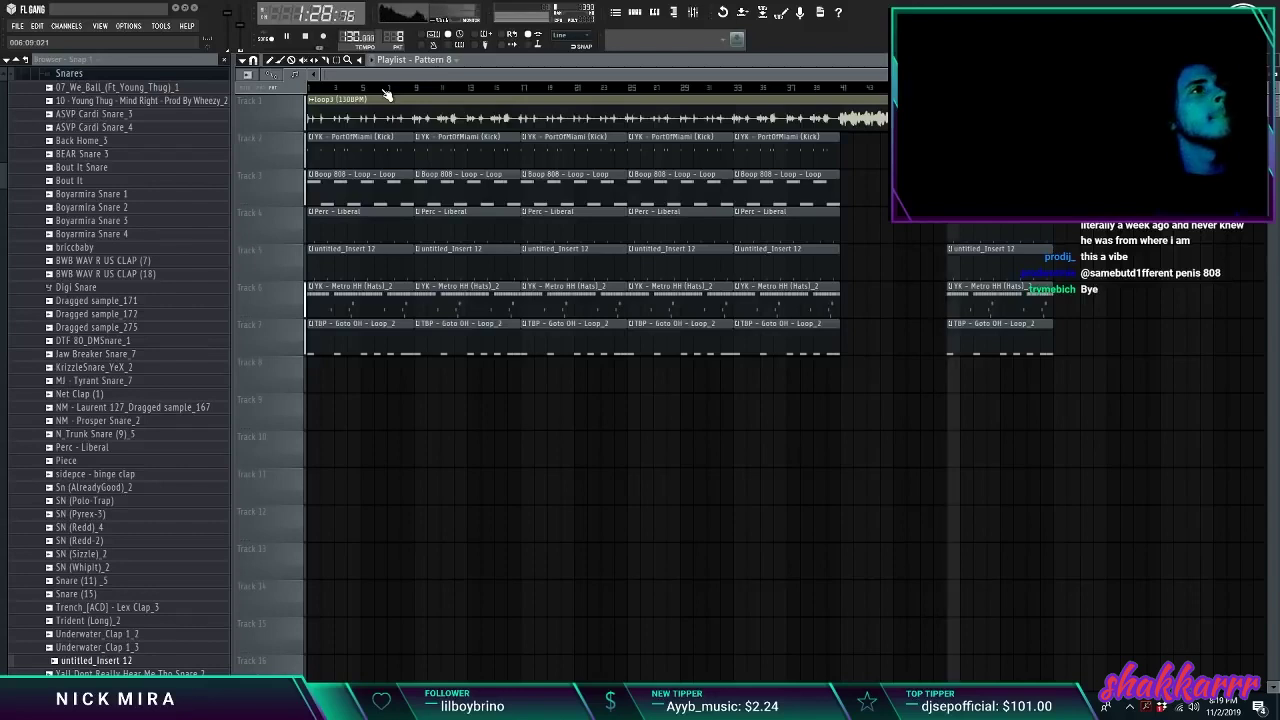
pyautogui.rightClick(388, 151)
pyautogui.rightClick(462, 146)
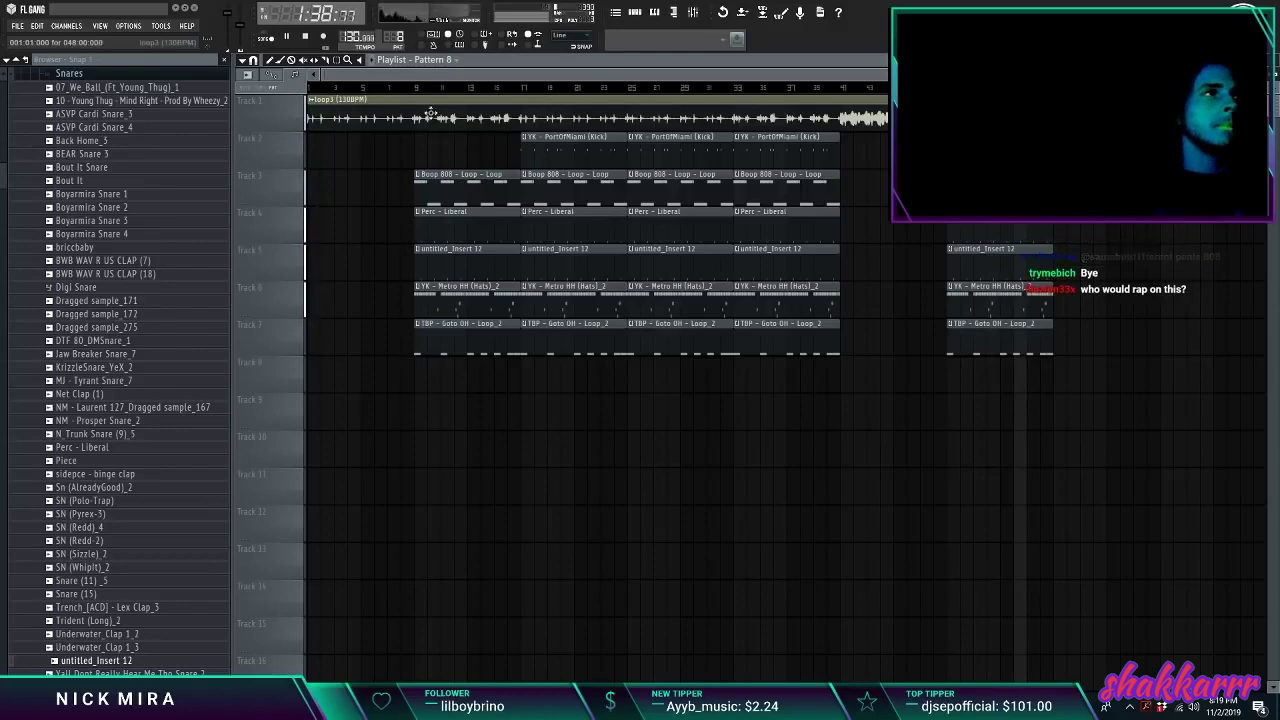
pyautogui.click(422, 88)
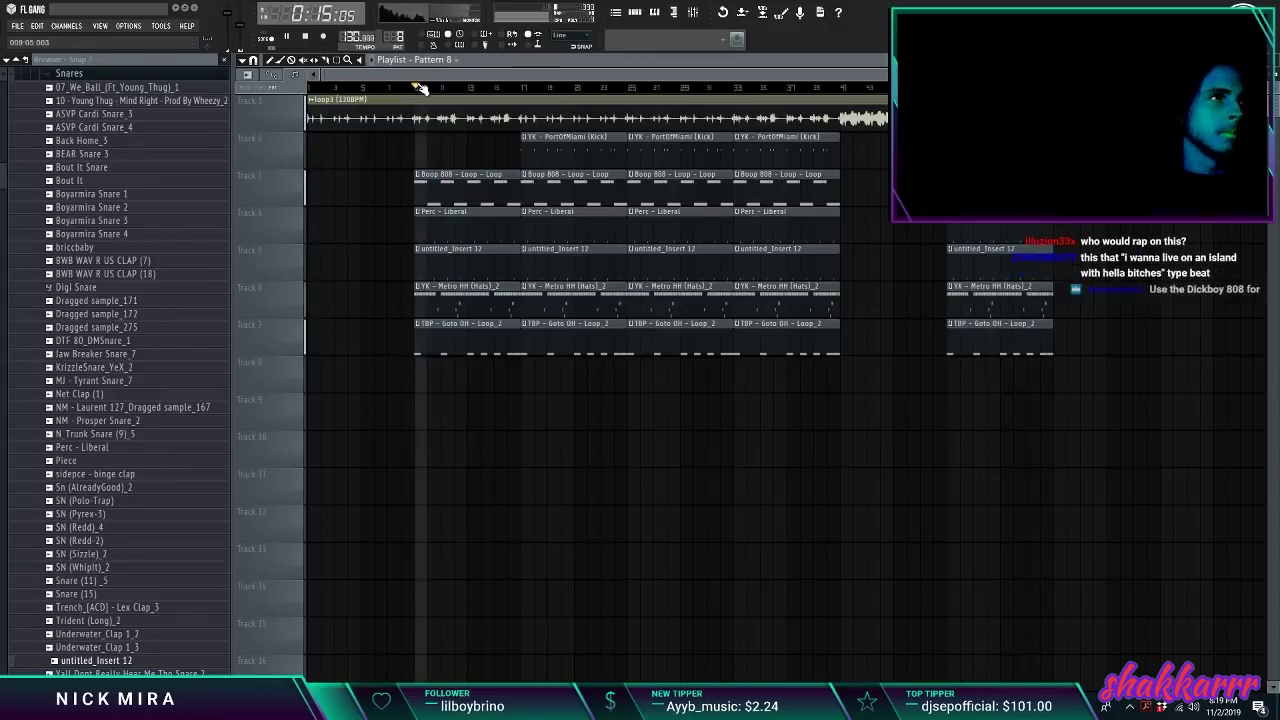
pyautogui.rightClick(476, 188)
pyautogui.click(308, 89)
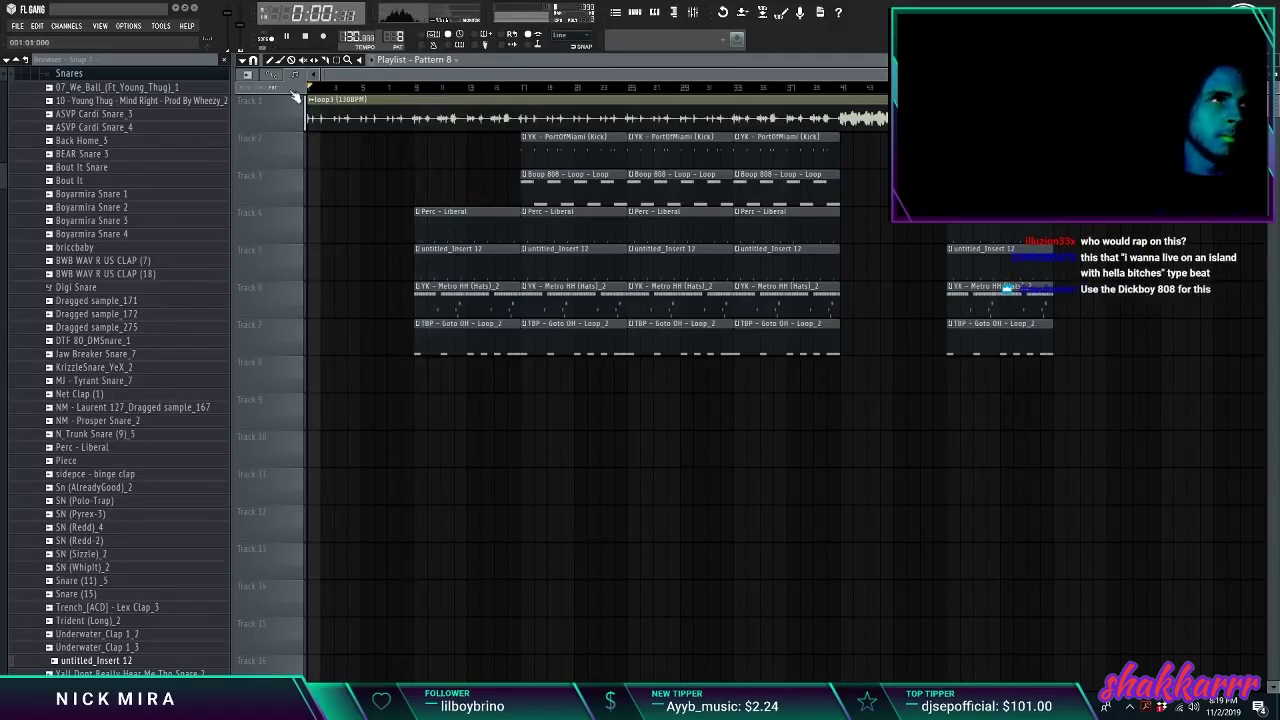
# Step: Slice the loop3 audio clip on track 1 at bar 9
pyautogui.doubleClick(492, 112)
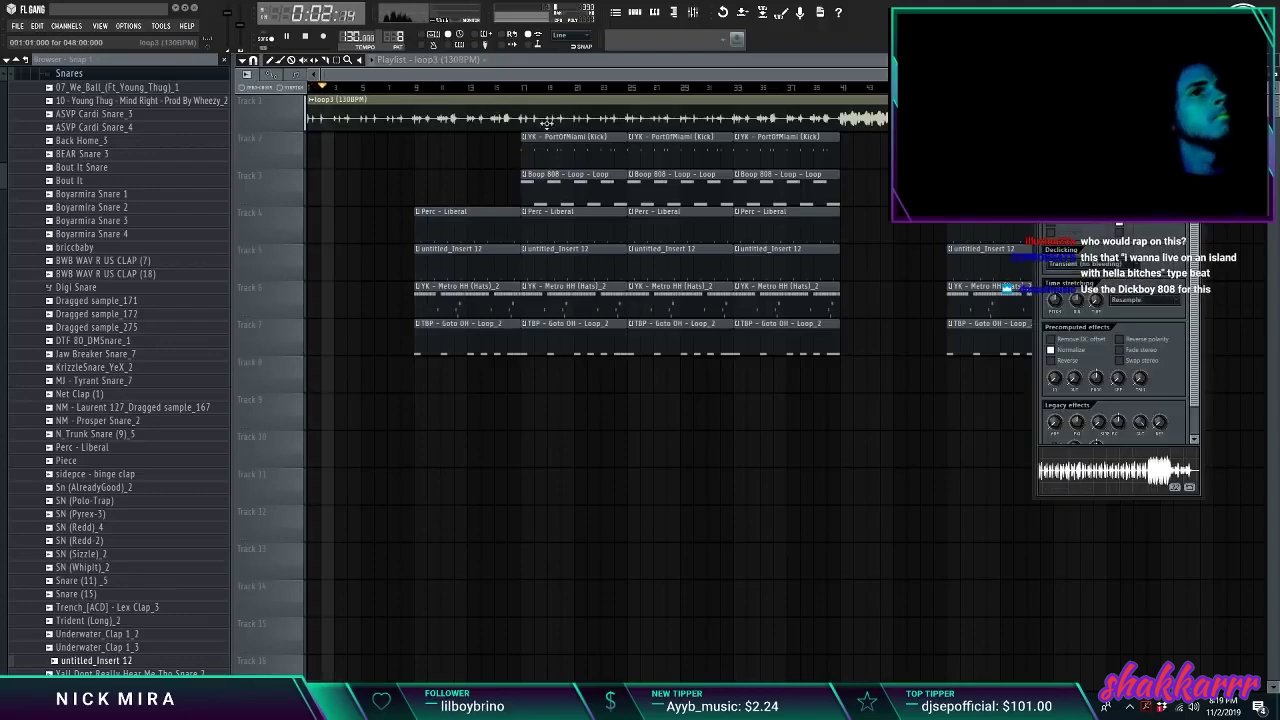
pyautogui.rightClick(436, 143)
pyautogui.press('c')
pyautogui.moveTo(422, 114); pyautogui.dragTo(416, 148)
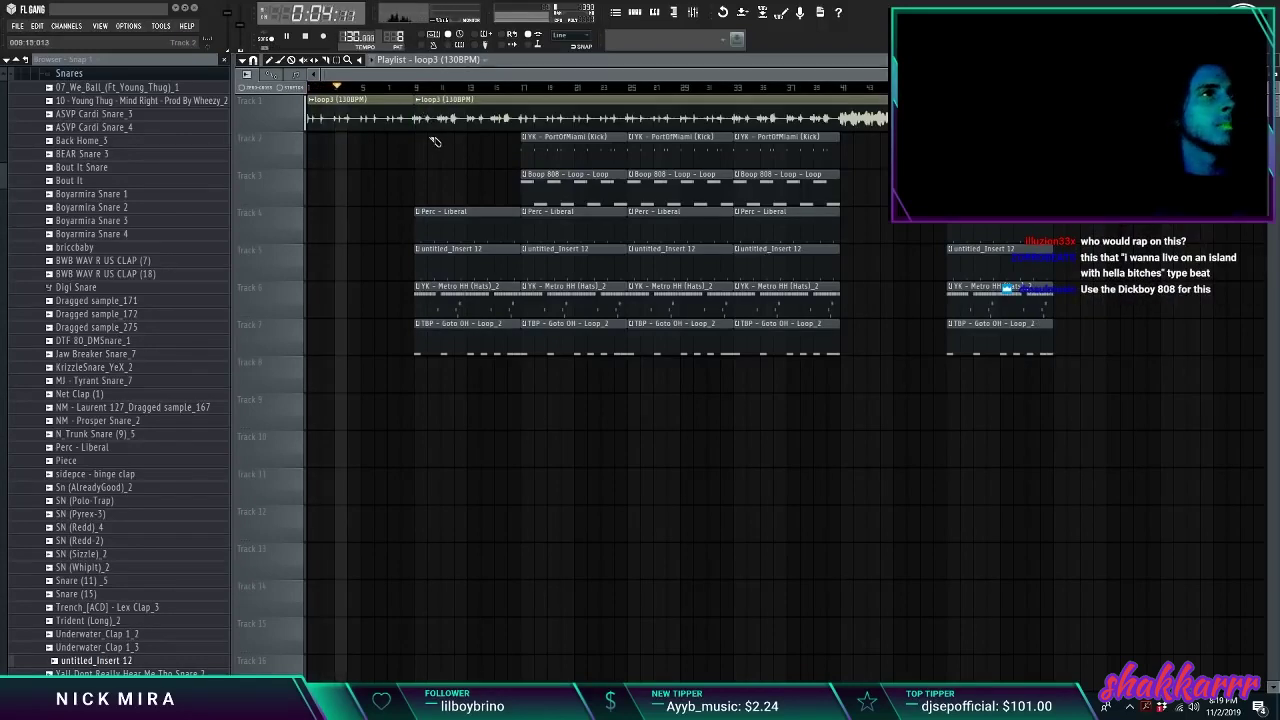
# Step: Make the loop3 clip at bars 1–8 unique, try a lower pitch on it, and audition it from the start
pyautogui.click(310, 101)
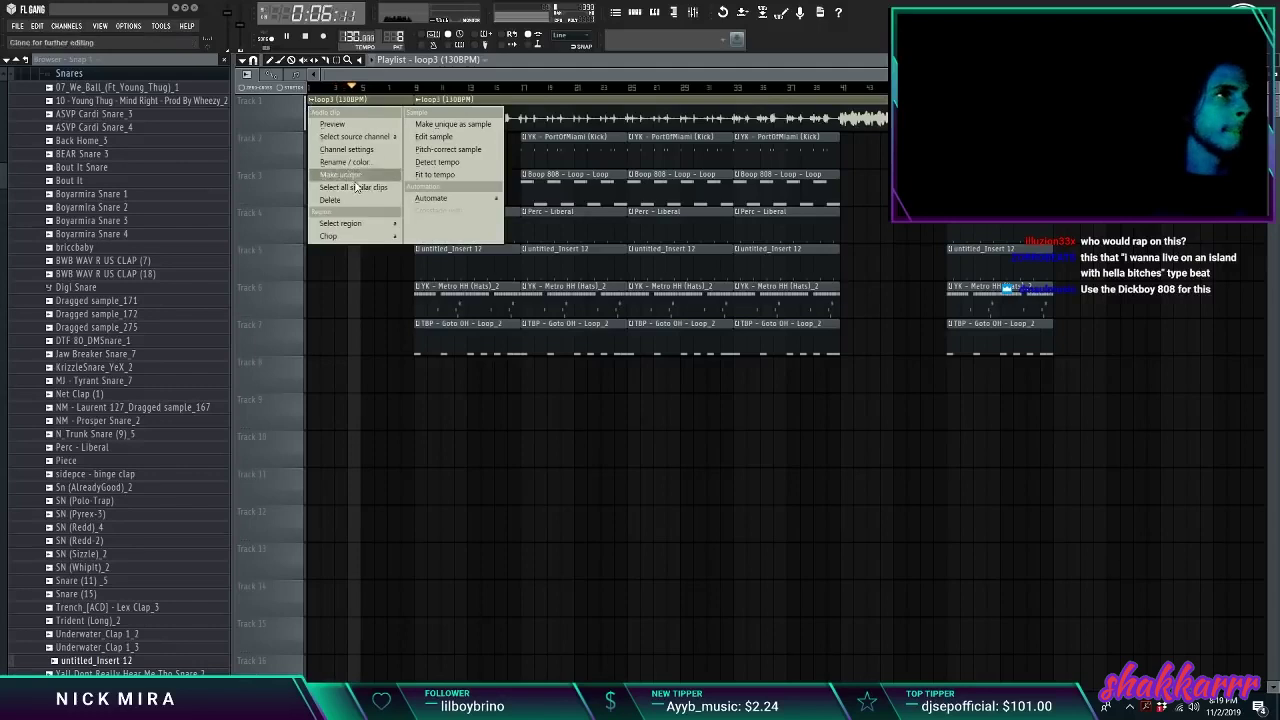
pyautogui.click(356, 176)
pyautogui.doubleClick(374, 115)
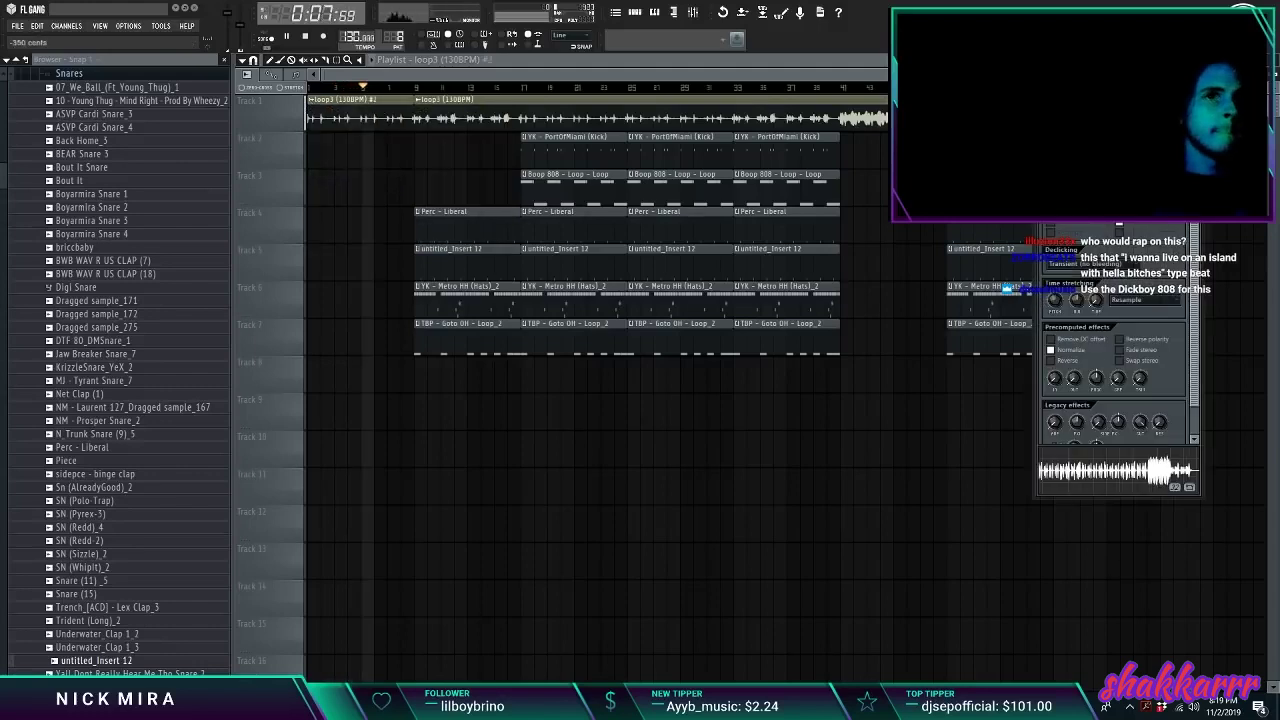
pyautogui.press('space')
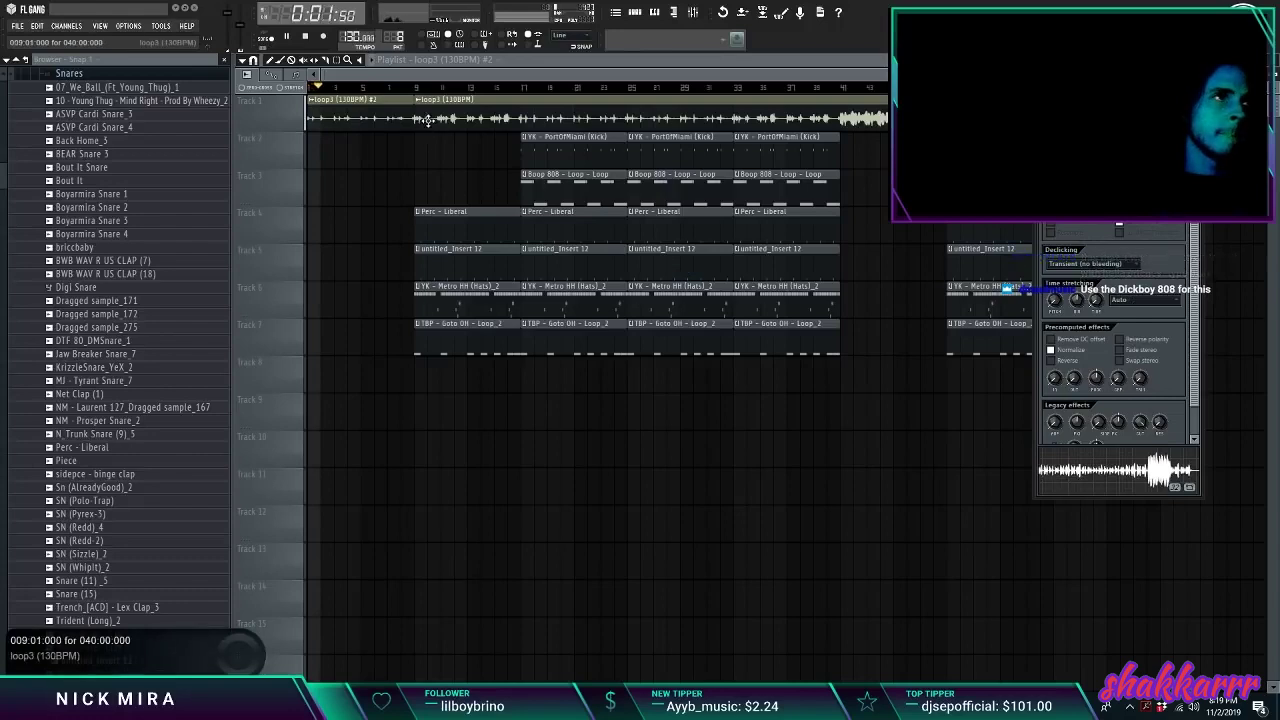
# Step: Move all clips from bar 9 onward eight bars later and extend the start of the loop3 clip back to bar 9
pyautogui.moveTo(428, 123); pyautogui.dragTo(1178, 527)
pyautogui.moveTo(460, 105); pyautogui.dragTo(402, 111)
pyautogui.hotkey('ctrl', 'd')
# Step: Copy the perc, untitled_Insert 12, hats and open hat clips from bar 17 to bar 9, and delete the copied hats clip
pyautogui.moveTo(569, 243); pyautogui.dragTo(568, 375)
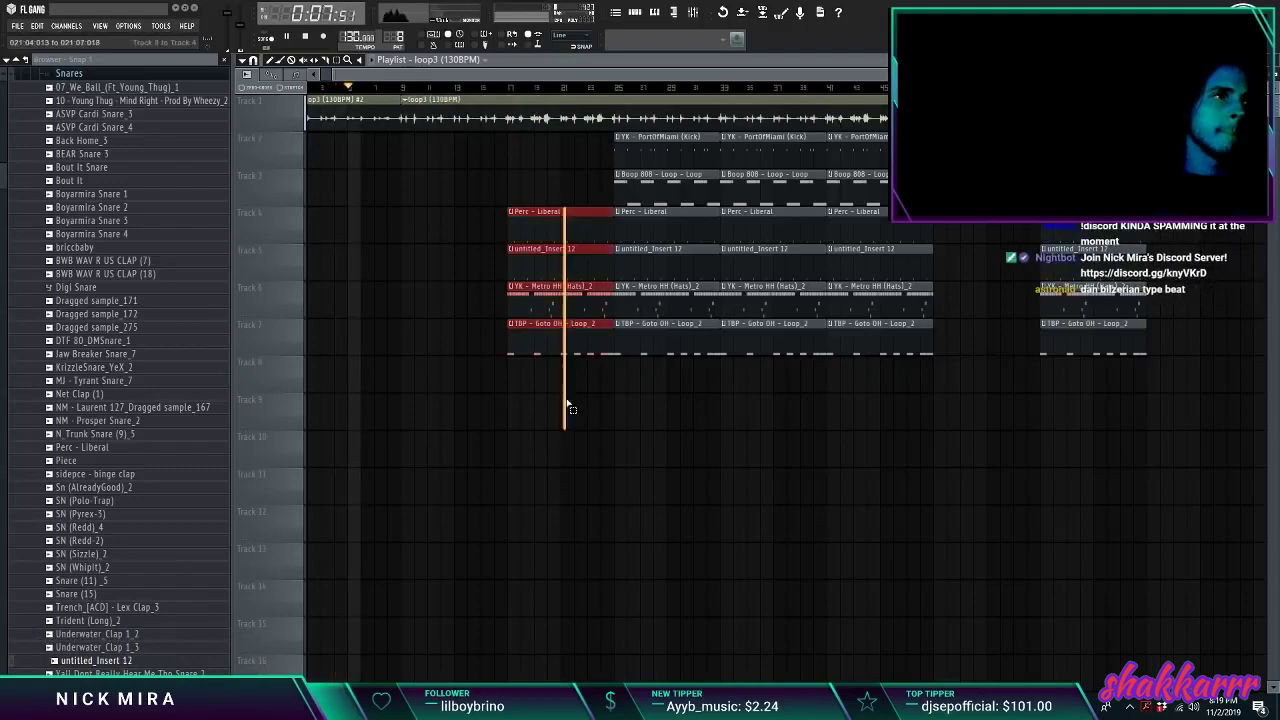
pyautogui.moveTo(549, 285); pyautogui.dragTo(443, 279)
pyautogui.hotkey('ctrl', 'd')
pyautogui.rightClick(450, 296)
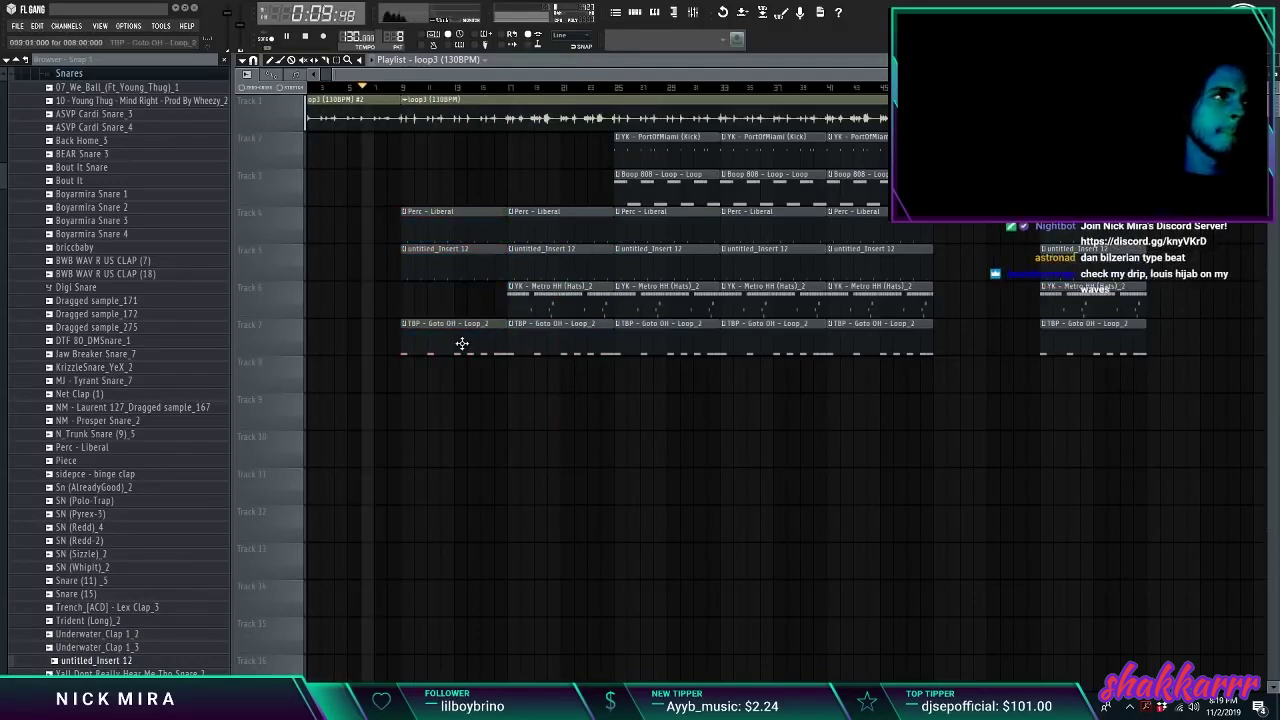
# Step: Collapse the Snares folder in the browser and open the Percs folder to look through its samples
pyautogui.click(105, 70)
pyautogui.scroll(3, 92, 150)
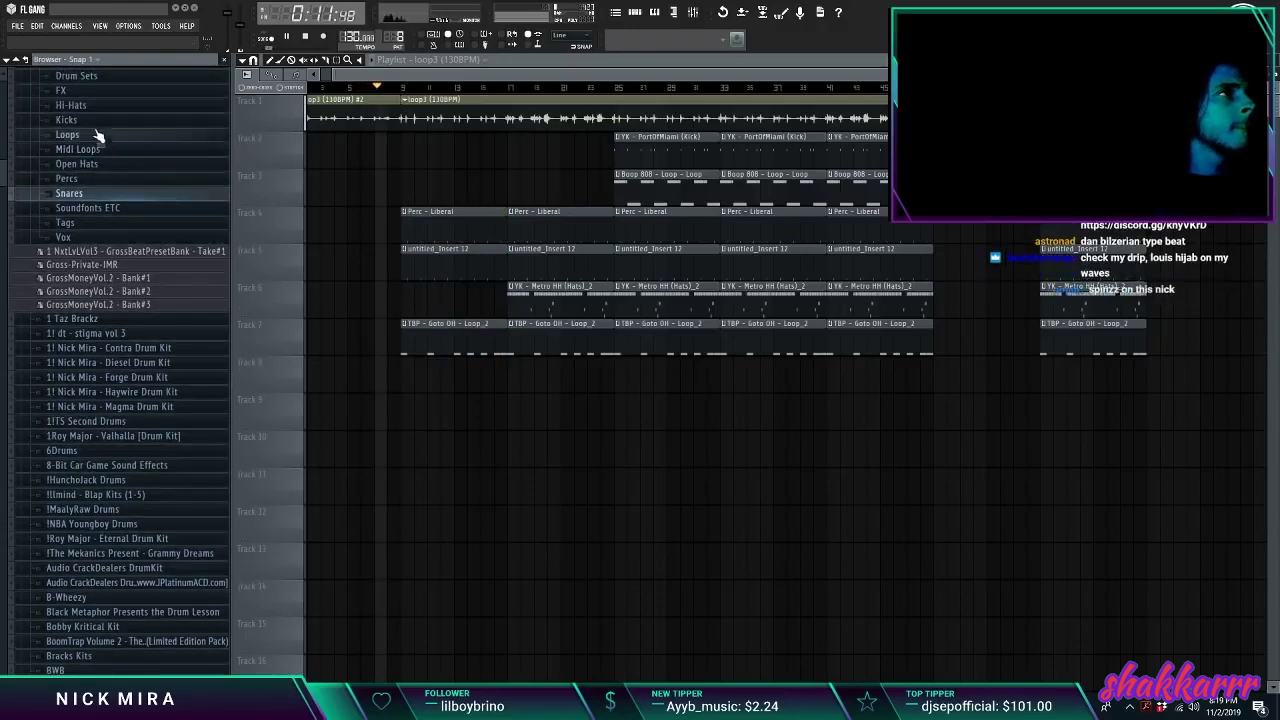
pyautogui.click(70, 178)
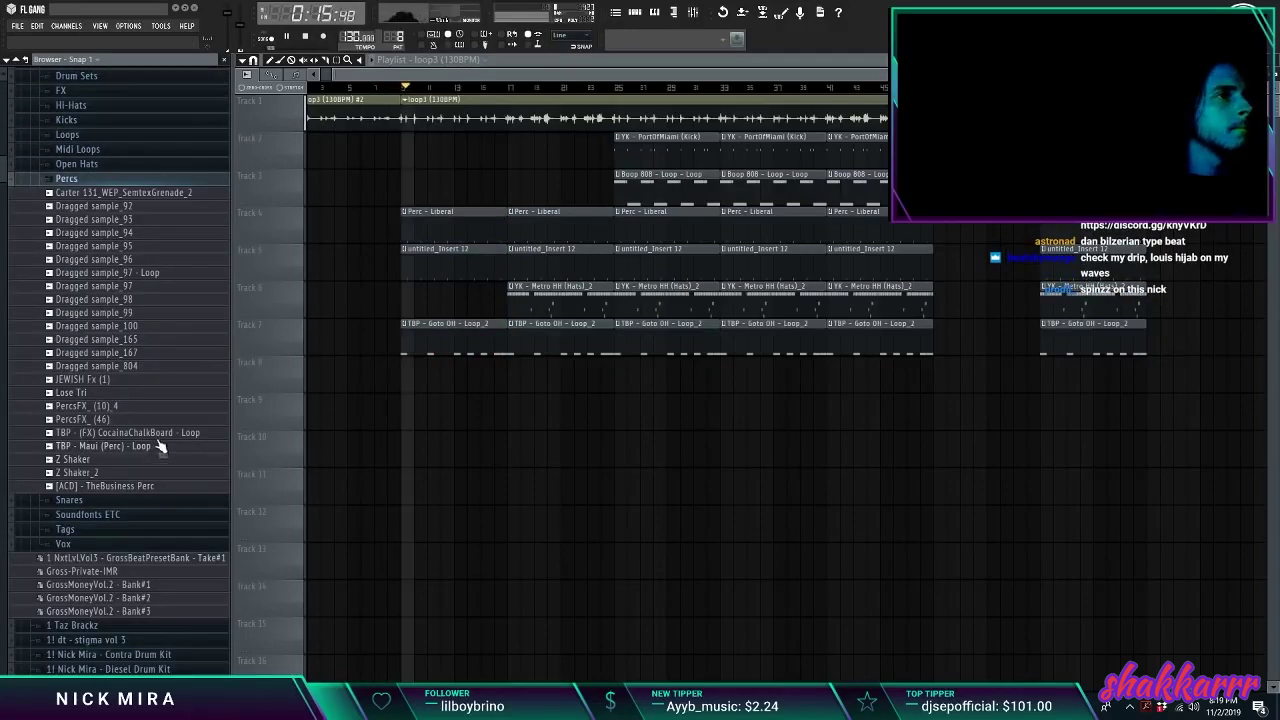
# Step: Undo the playlist copies and moves until the drum clips start at bar 9 again
pyautogui.scroll(6, 401, 97)
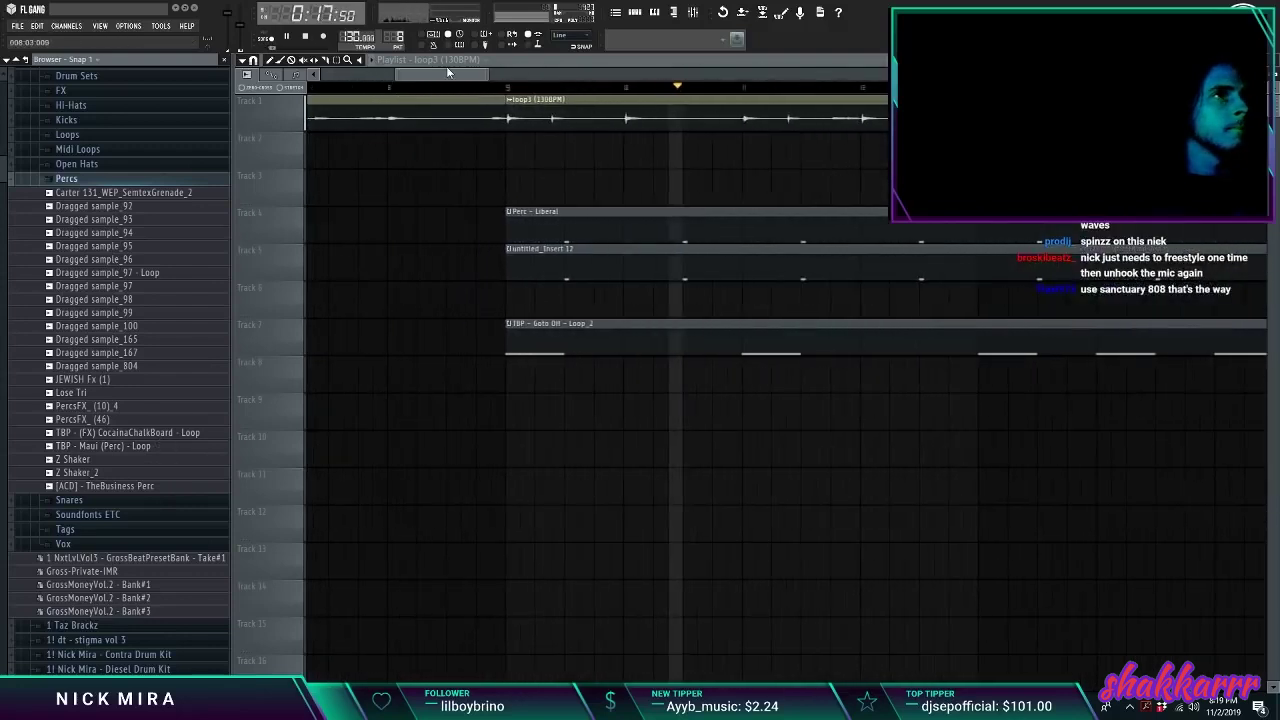
pyautogui.scroll(-5, 464, 98)
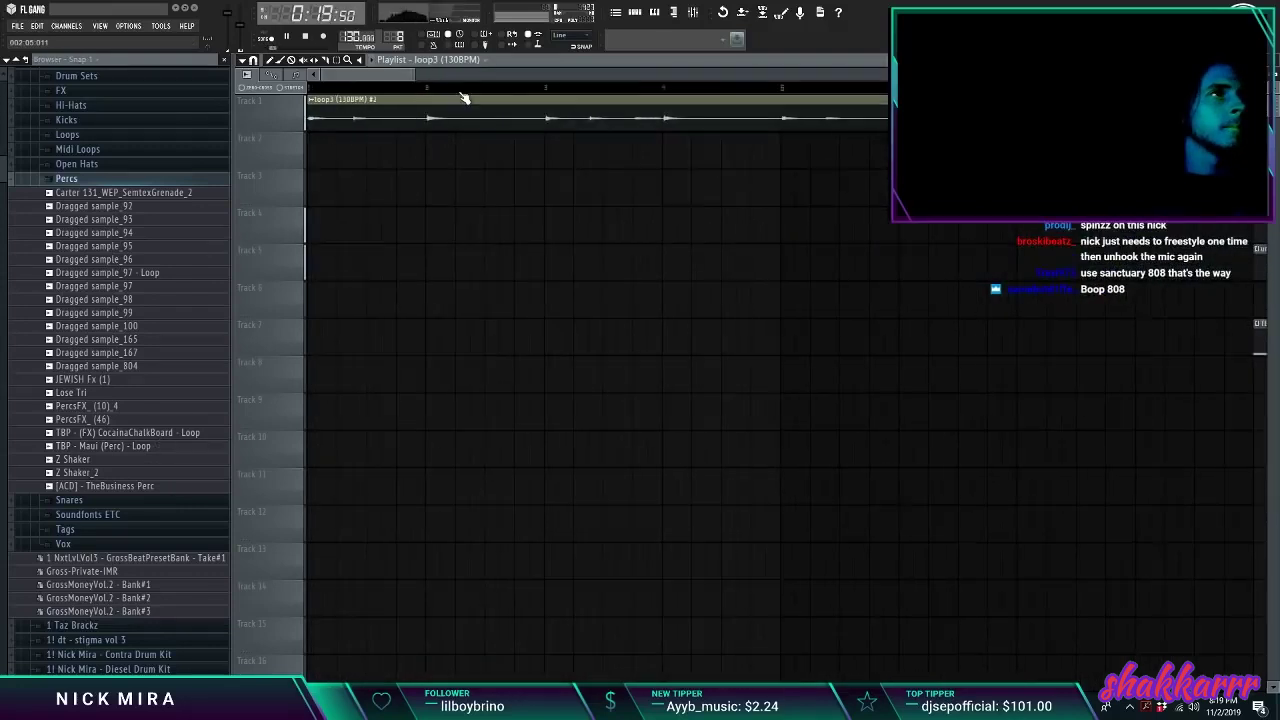
pyautogui.scroll(4, 618, 98)
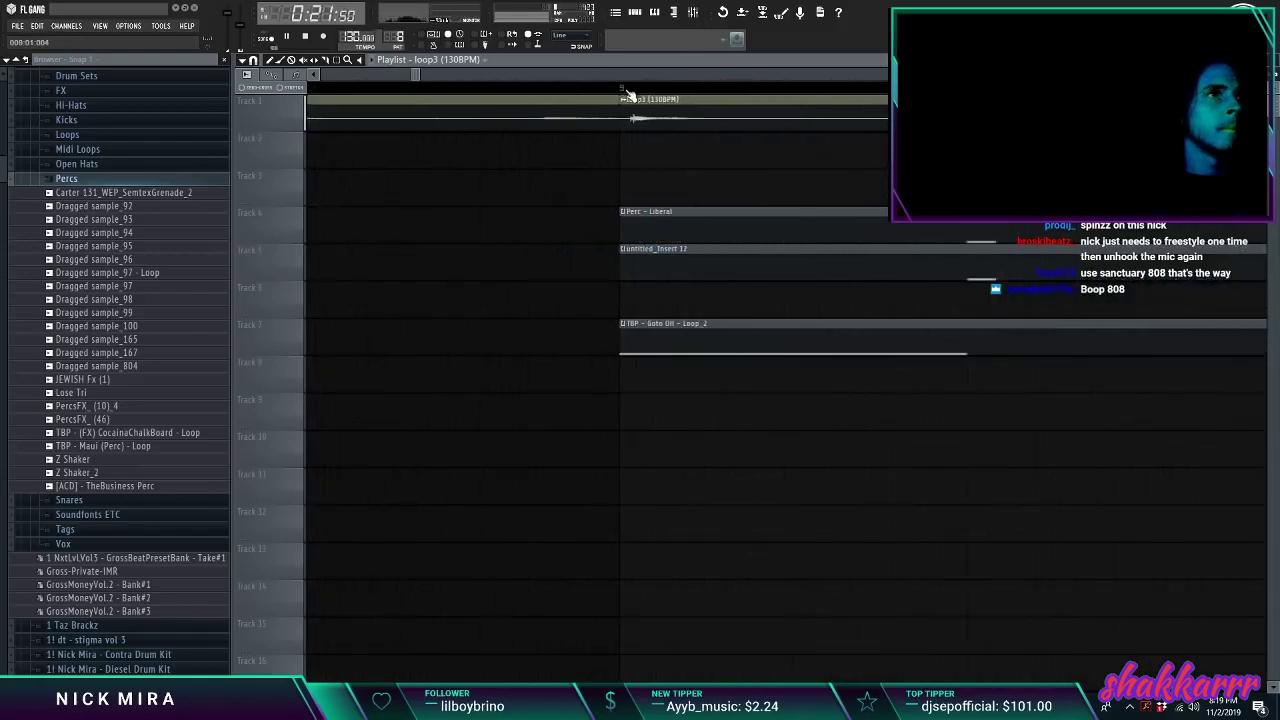
pyautogui.scroll(-6, 628, 95)
pyautogui.hotkey('ctrl', 'alt', 'z')
pyautogui.hotkey('ctrl', 'alt', 'z')
pyautogui.hotkey('ctrl', 'alt', 'z')
pyautogui.hotkey('ctrl', 'alt', 'z')
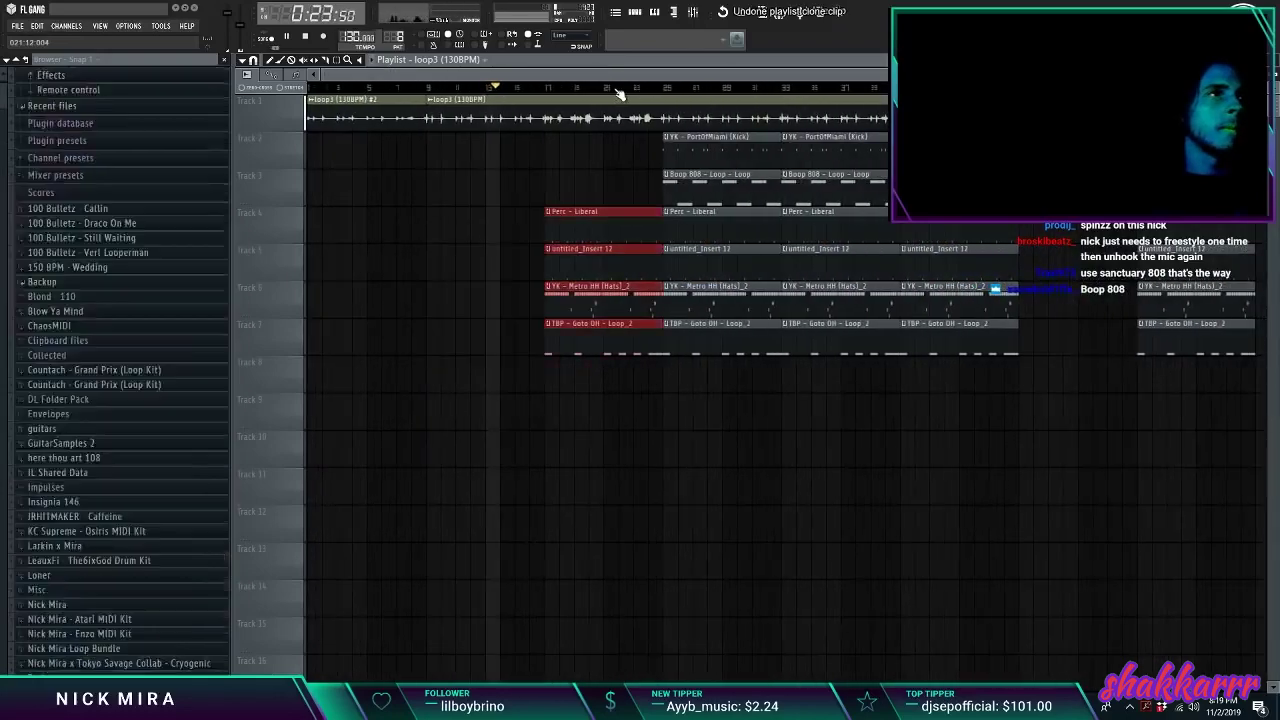
pyautogui.hotkey('ctrl', 'alt', 'z')
pyautogui.hotkey('ctrl', 'alt', 'z')
# Step: Delete the loop3 (130BPM) #2 clip at bars 1–8 on track 1
pyautogui.rightClick(385, 119)
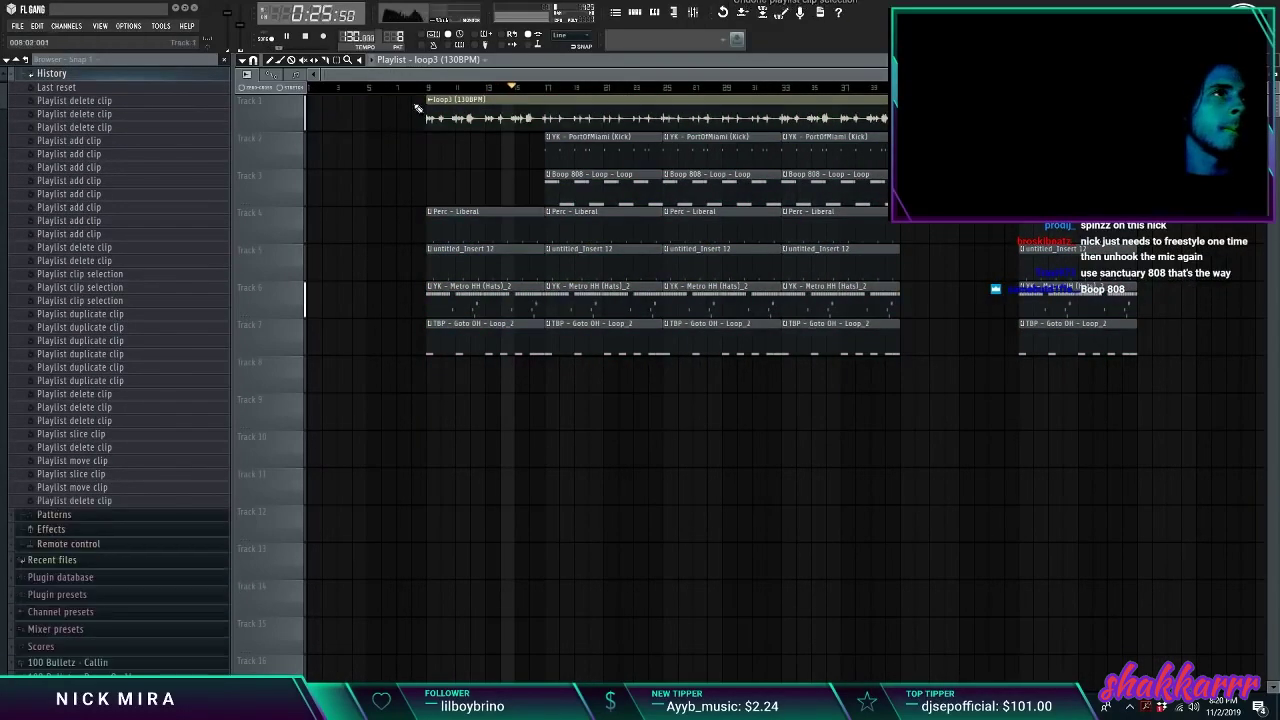
pyautogui.scroll(6, 432, 100)
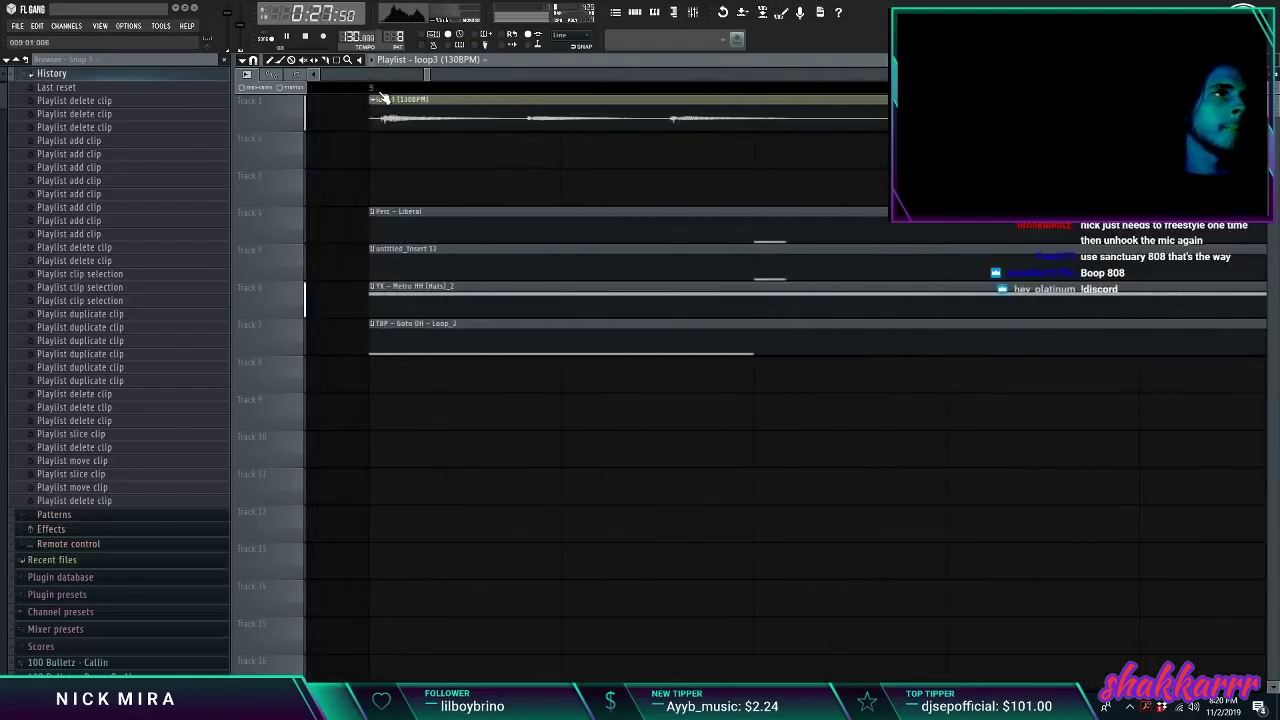
# Step: Nudge the loop3 clip on track 1 slightly earlier and slice off the excess before bar 9
pyautogui.moveTo(422, 110); pyautogui.dragTo(416, 110)
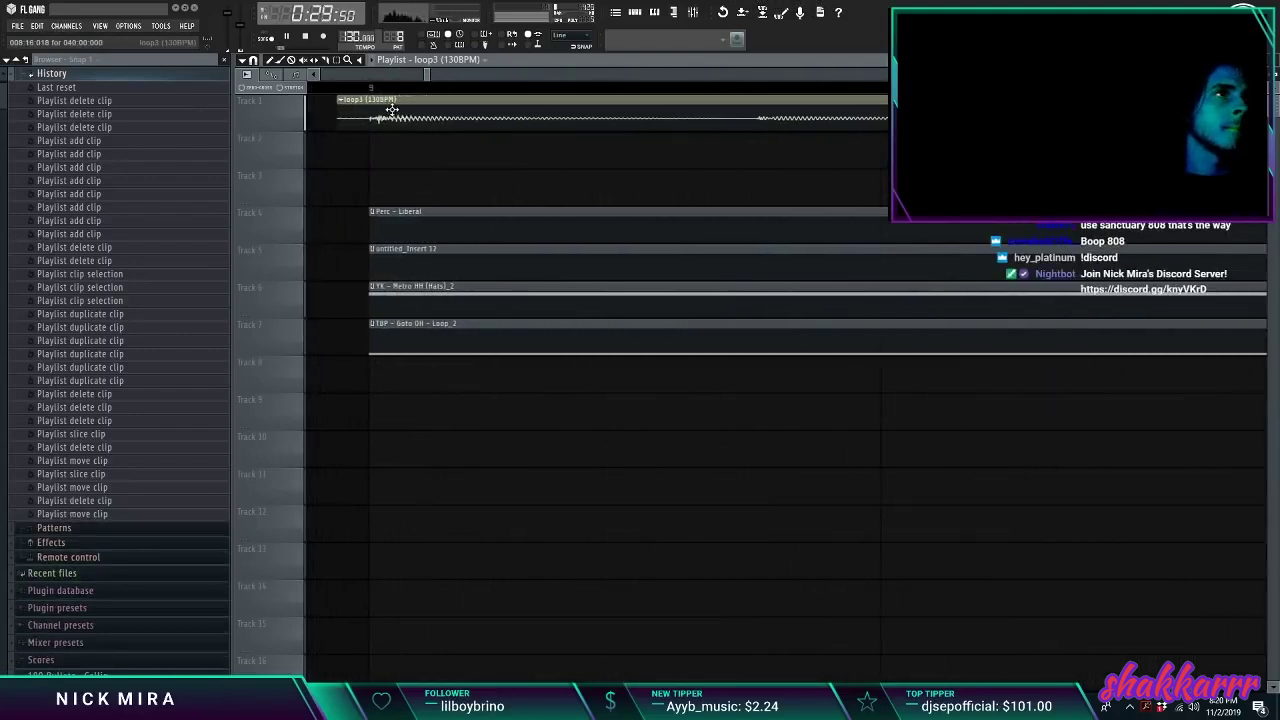
pyautogui.click(378, 90)
pyautogui.scroll(-6, 378, 90)
pyautogui.moveTo(370, 104); pyautogui.dragTo(370, 134)
pyautogui.scroll(-5, 390, 92)
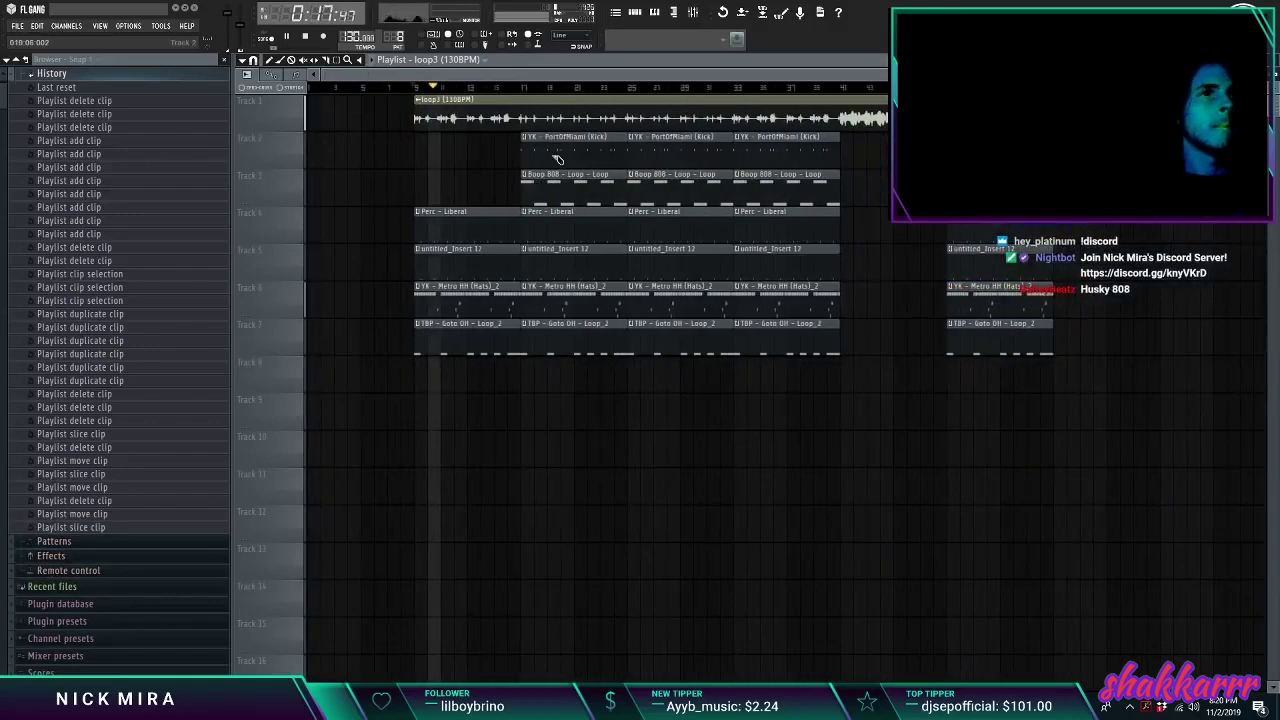
# Step: Nudge the loop3 clip at bar 49 slightly earlier so it meets the clip before it
pyautogui.scroll(7, 947, 116)
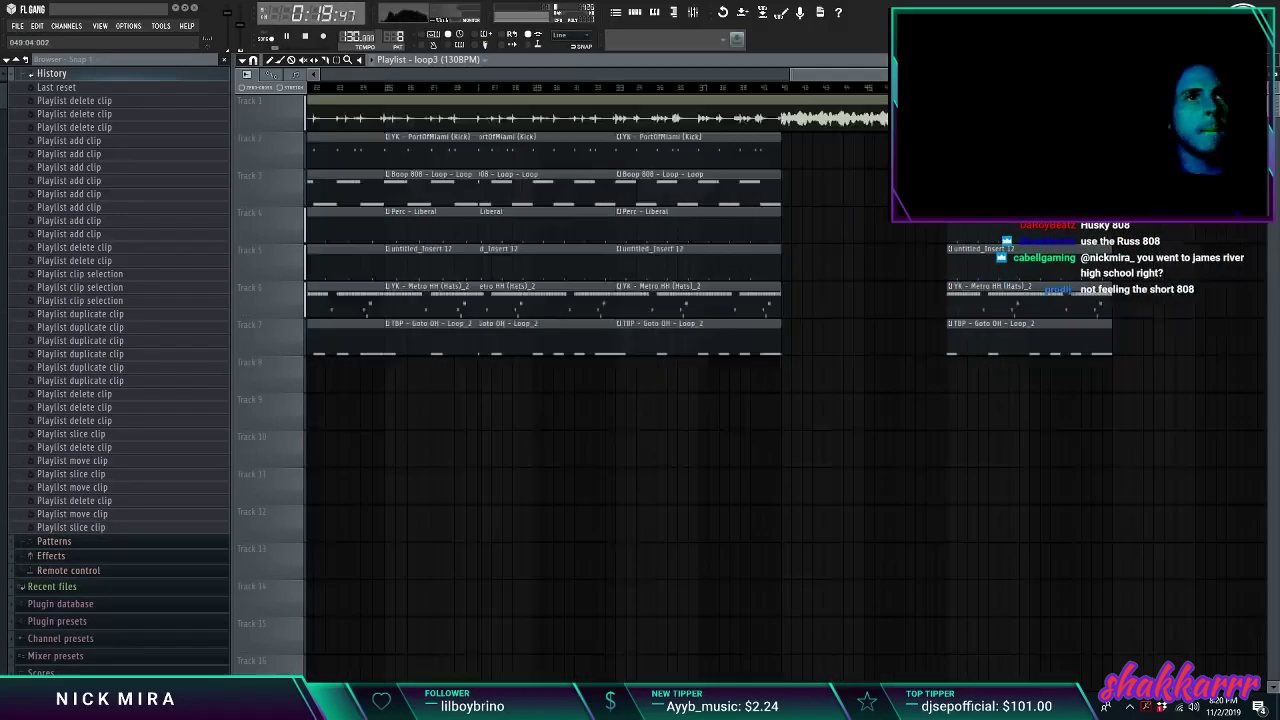
pyautogui.moveTo(950, 116); pyautogui.dragTo(948, 116)
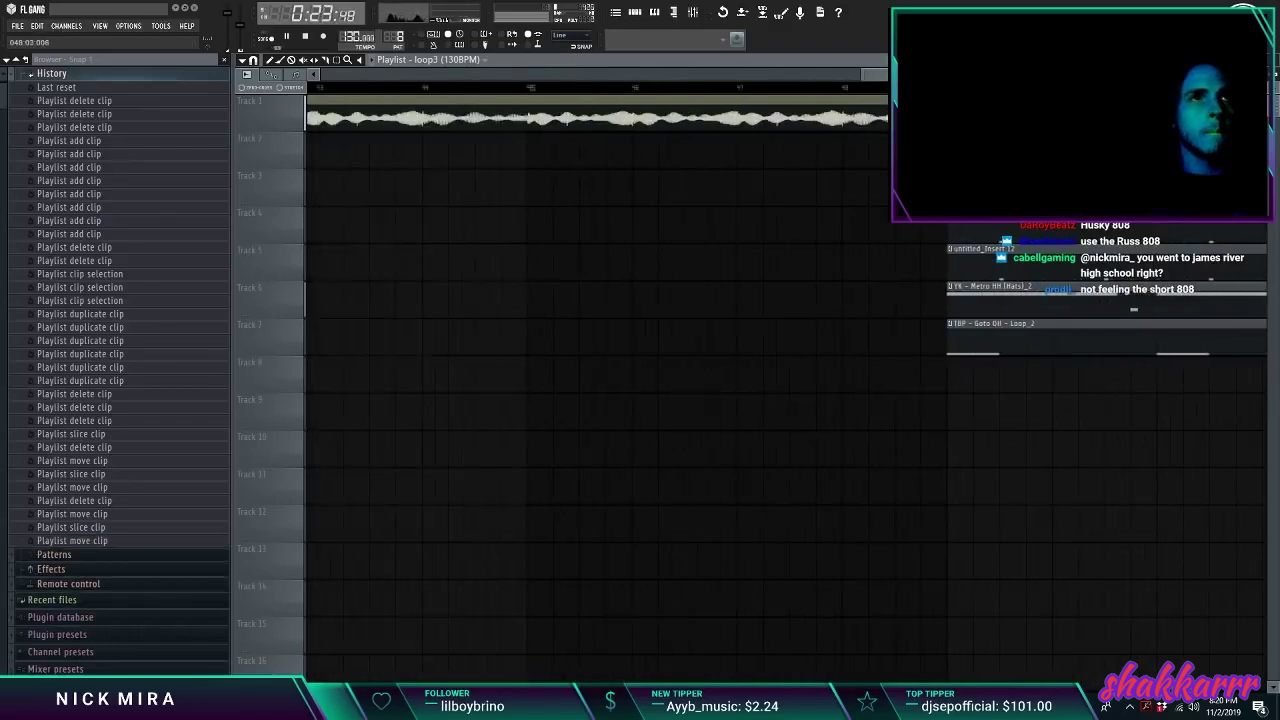
pyautogui.scroll(-6, 466, 123)
pyautogui.hotkey('ctrl', 'a')
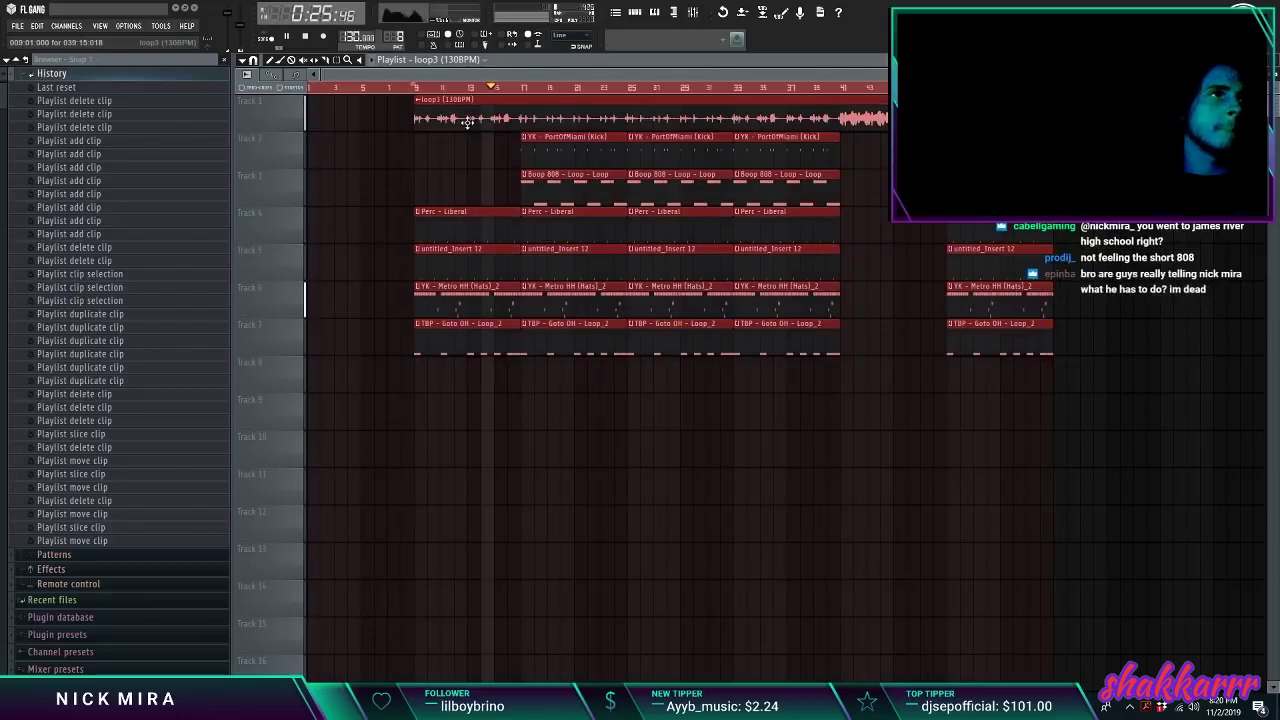
pyautogui.hotkey('ctrl', 'd')
# Step: Try placing the loop3 (130BPM) #2 audio clip on track 2 at bar 1
pyautogui.click(434, 67)
pyautogui.click(434, 67)
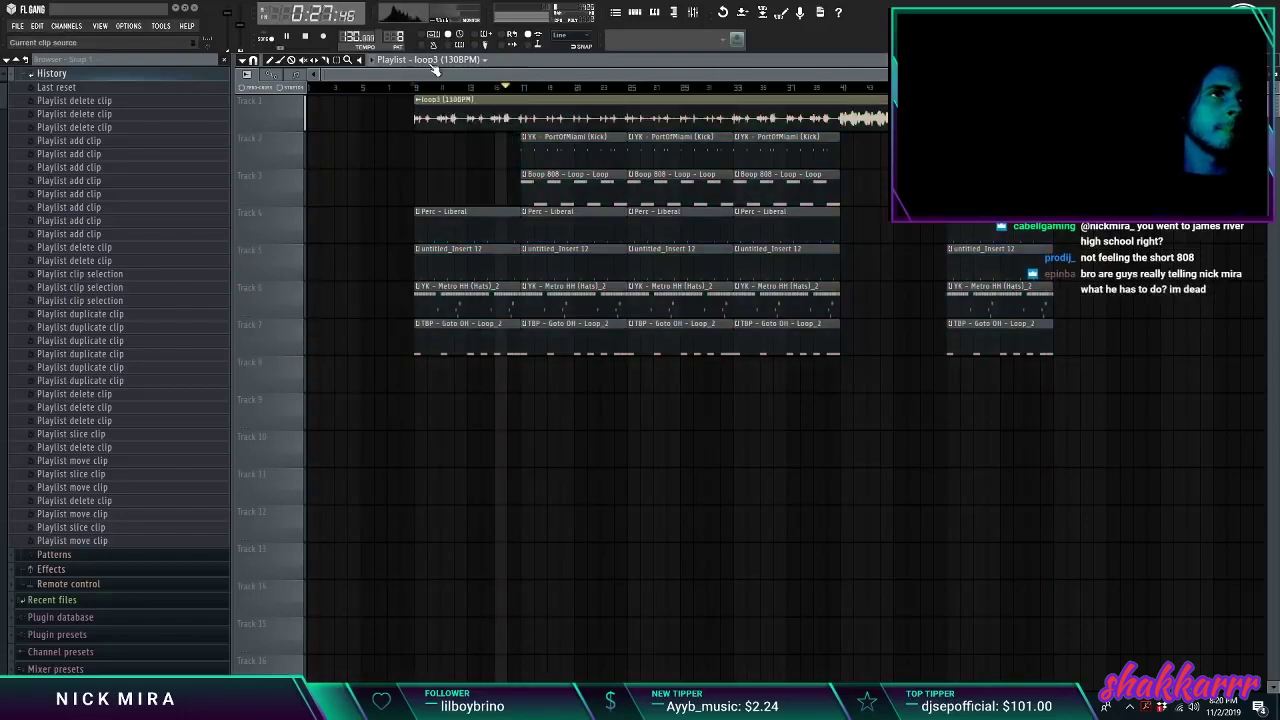
pyautogui.click(436, 66)
pyautogui.click(450, 65)
pyautogui.click(451, 64)
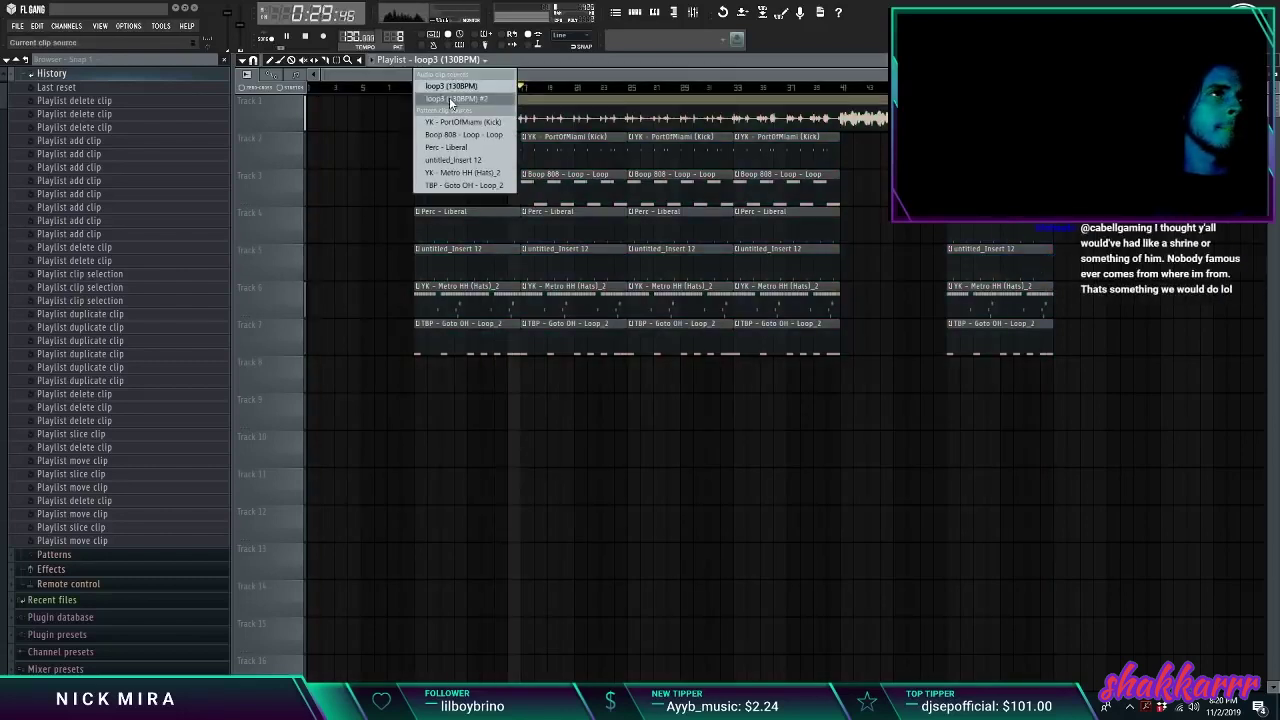
pyautogui.click(449, 100)
pyautogui.click(355, 146)
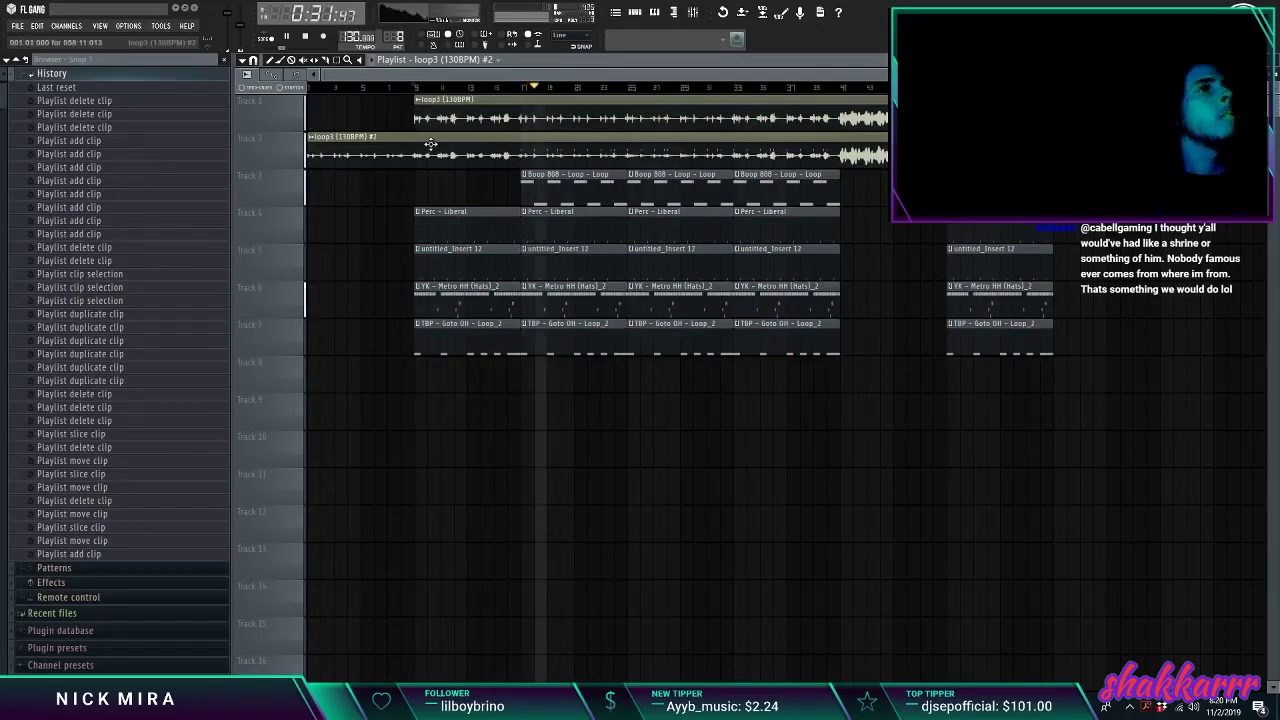
pyautogui.hotkey('ctrl', 'z')
# Step: Delete the PortOfMiami kick clip at bars 17–24 on track 2 and play the song from bar 25
pyautogui.hotkey('ctrl', 'a')
pyautogui.hotkey('ctrl', 'd')
pyautogui.rightClick(552, 157)
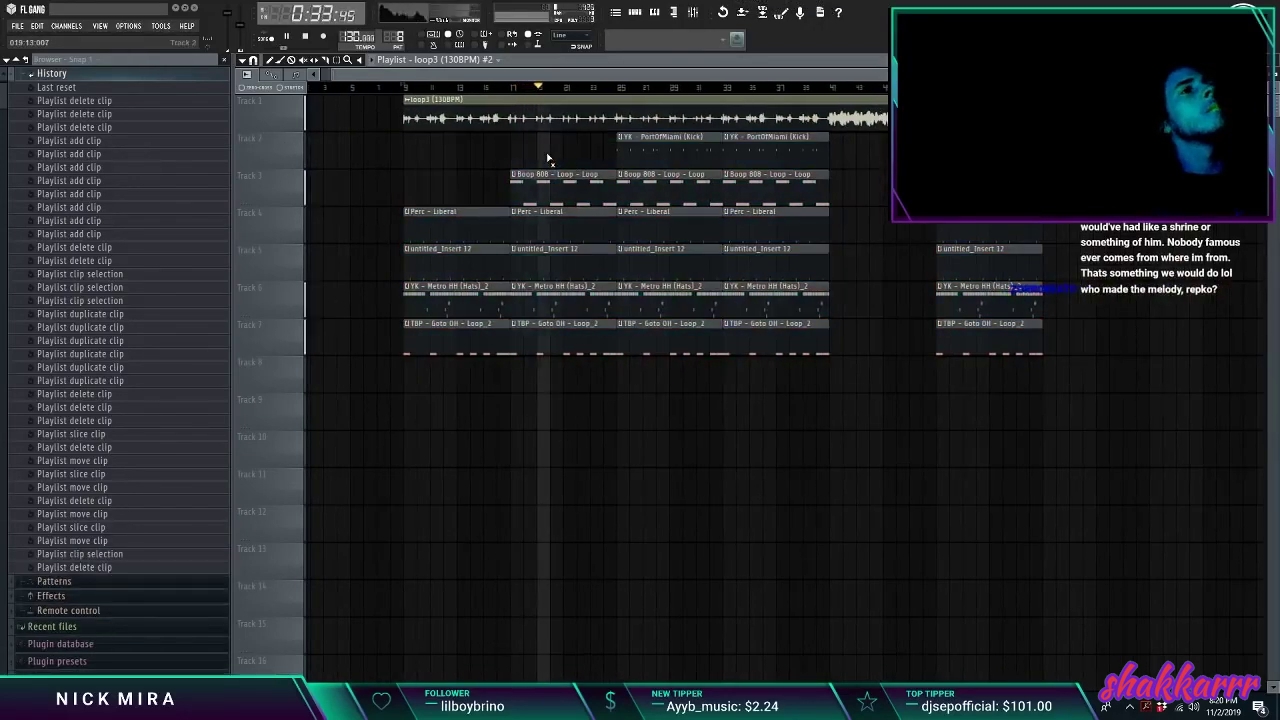
pyautogui.click(621, 88)
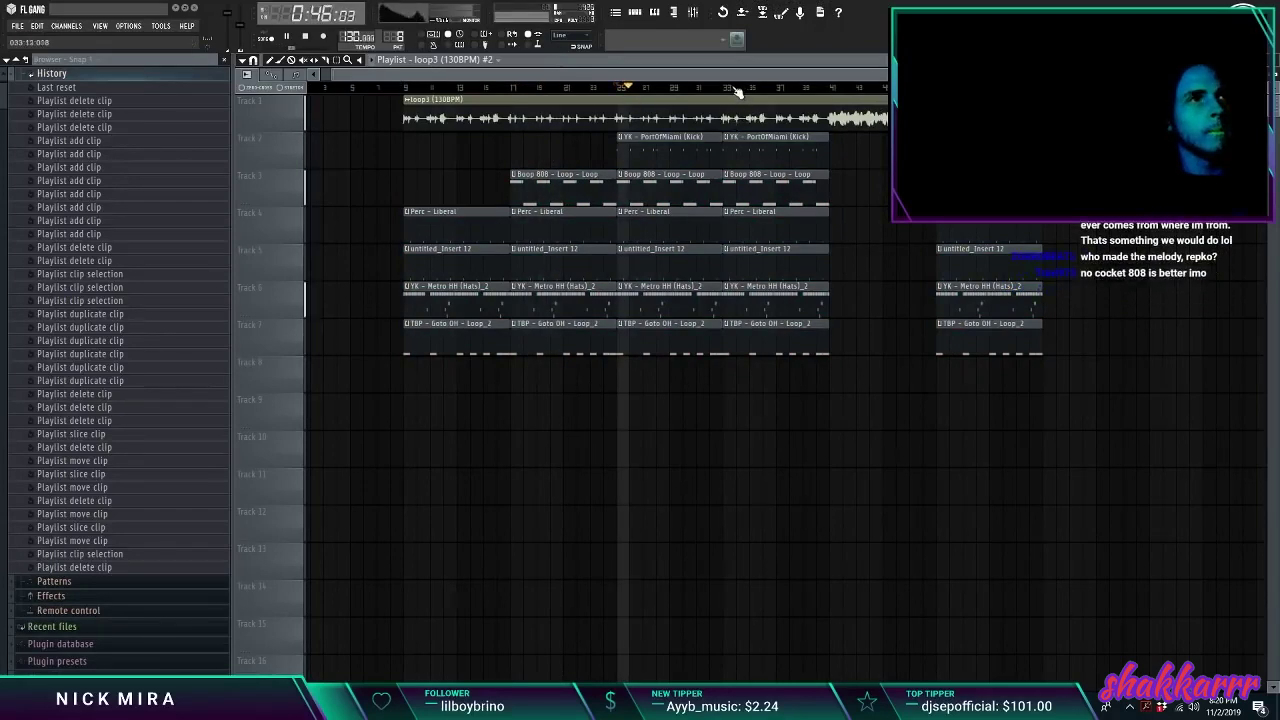
# Step: Delete the drum clips at bars 33–40 and cut out the loop3 audio over the same bars
pyautogui.click(729, 88)
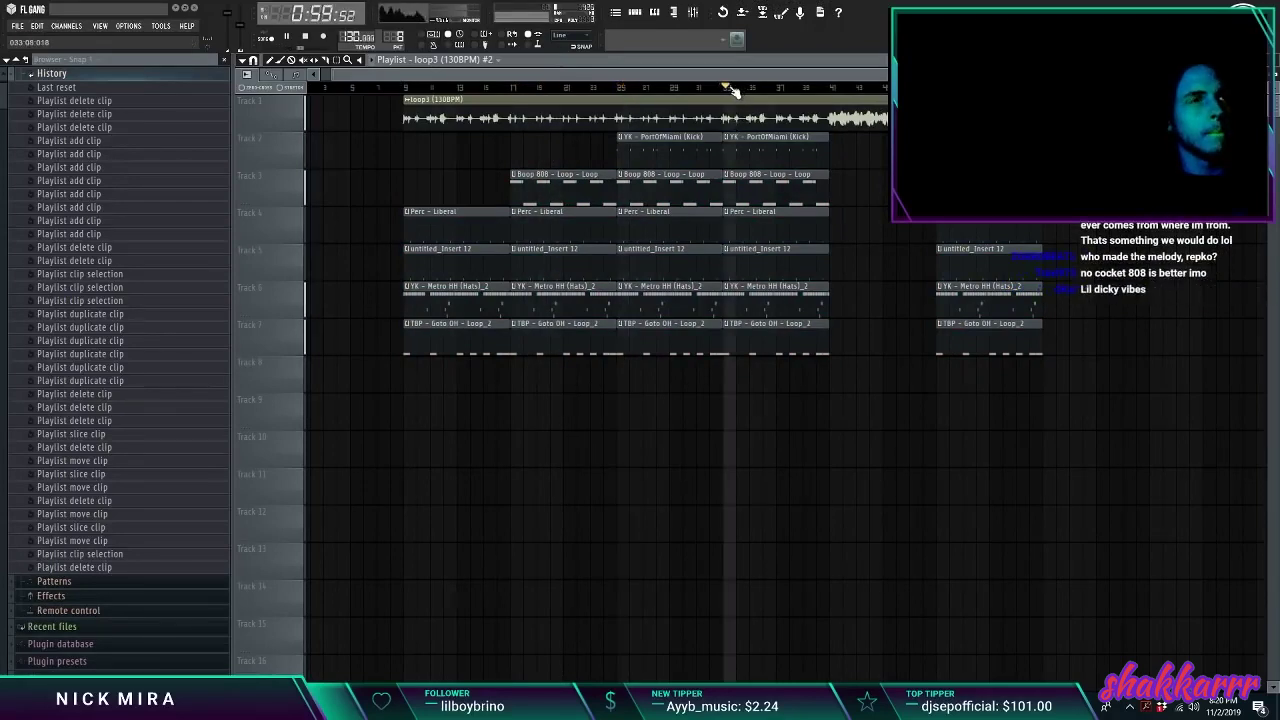
pyautogui.rightClick(748, 133)
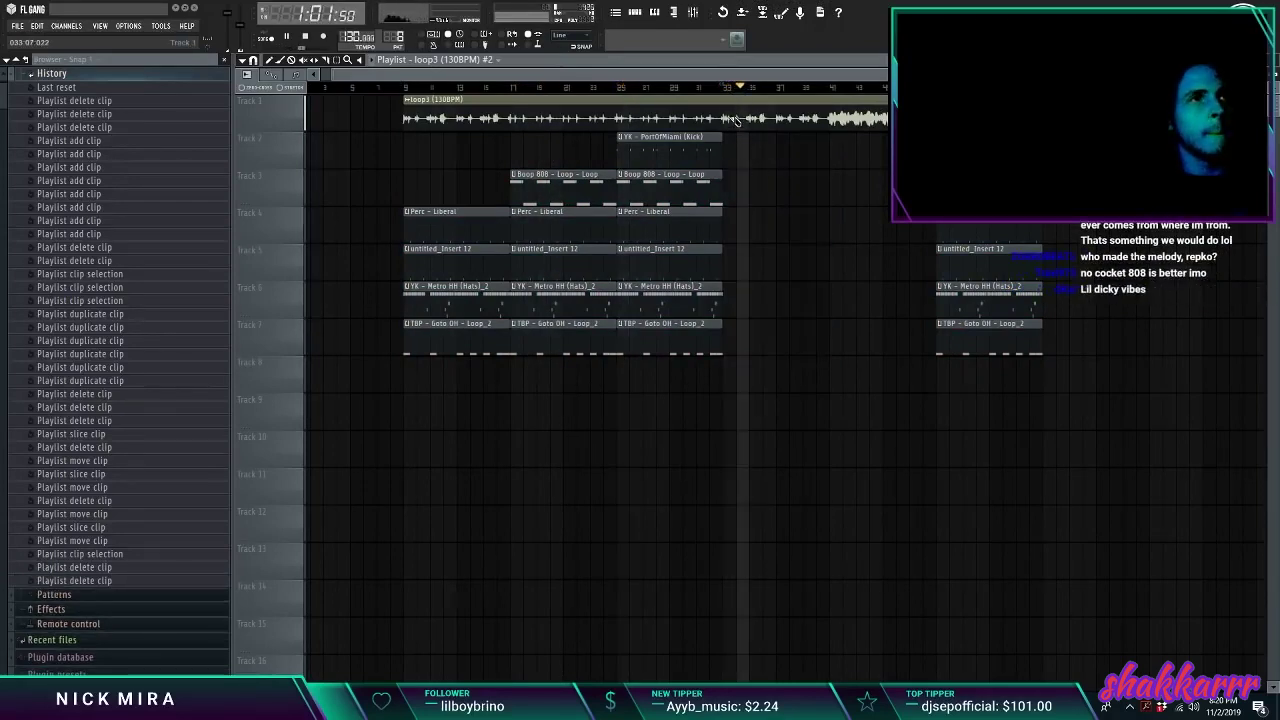
pyautogui.click(736, 119)
pyautogui.click(843, 131)
pyautogui.rightClick(815, 120)
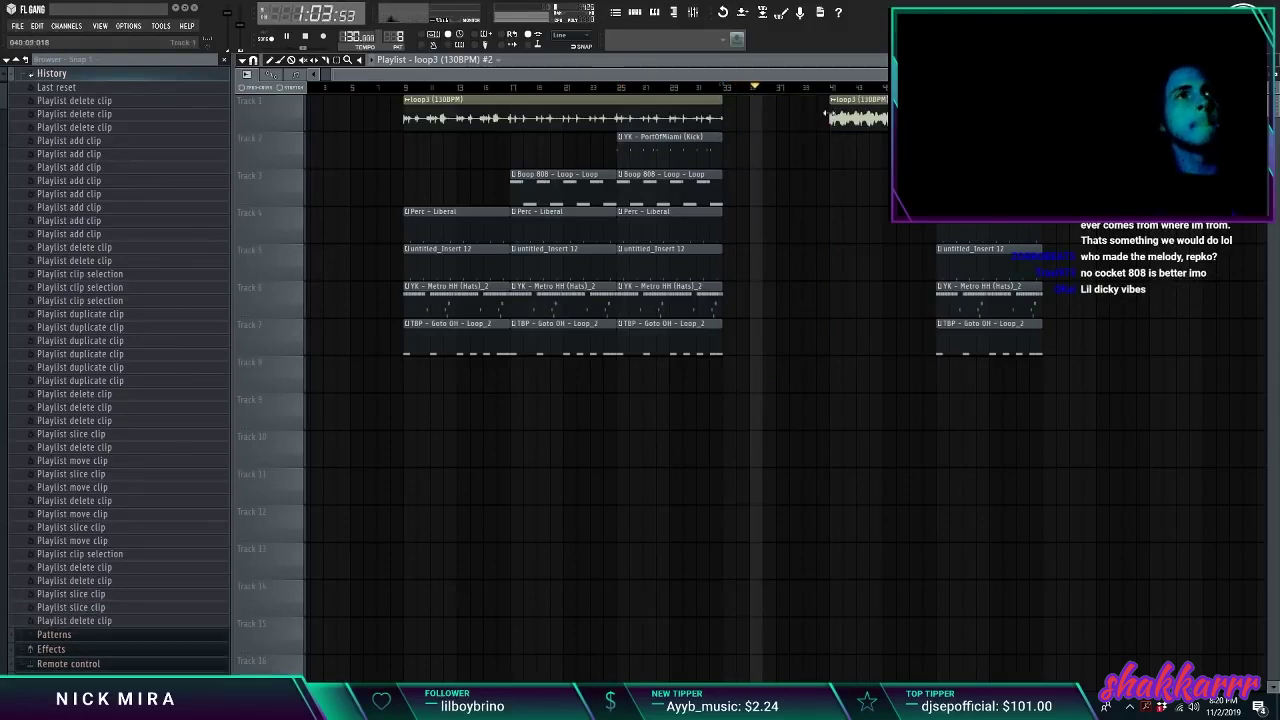
# Step: Move all clips after the gap 8 bars earlier so they continue from bar 33
pyautogui.moveTo(892, 118); pyautogui.dragTo(1118, 352)
pyautogui.moveTo(935, 118); pyautogui.dragTo(828, 118)
pyautogui.hotkey('ctrl', 'd')
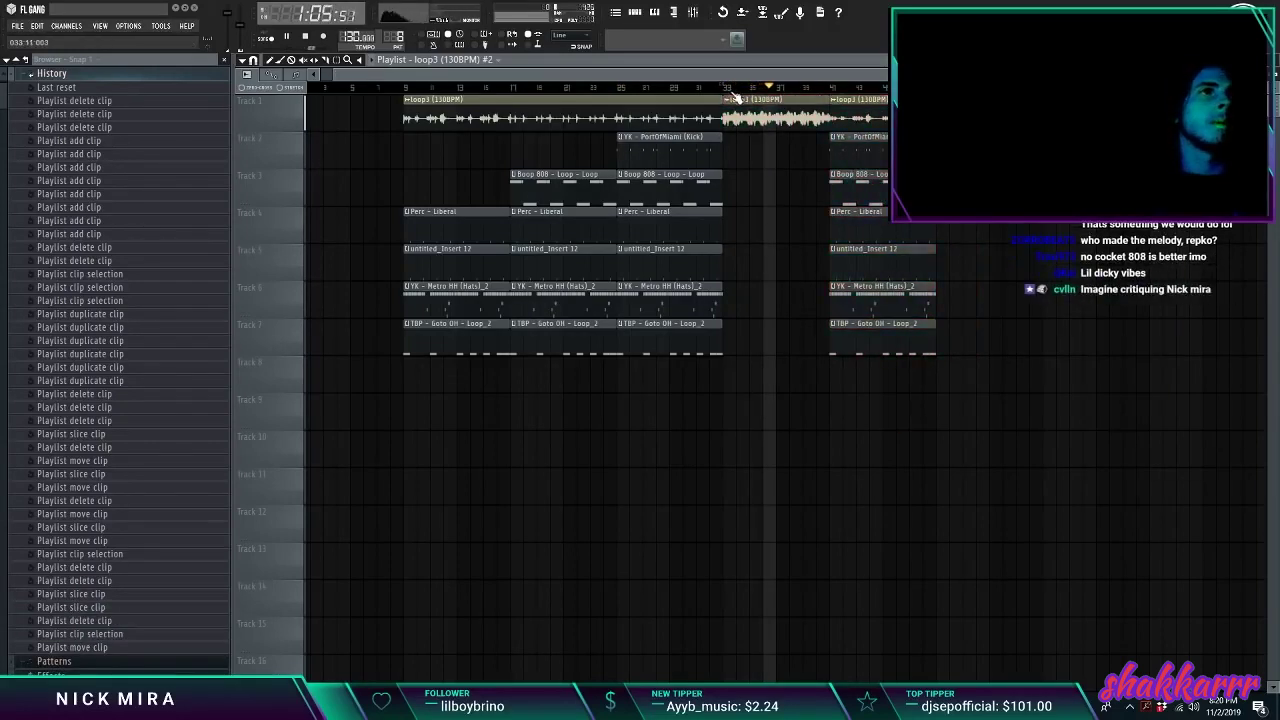
pyautogui.click(732, 89)
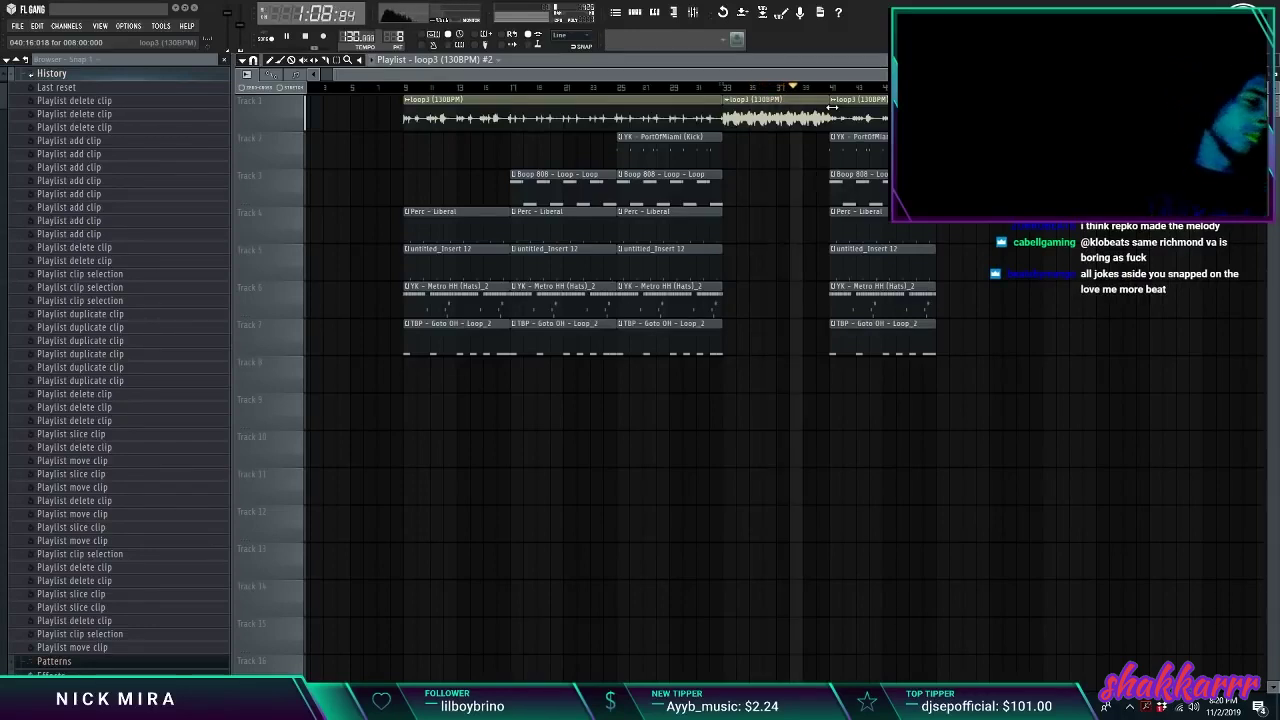
# Step: Delete the kick clip at bar 41 and duplicate the remaining clips of bars 41–48 to bar 49
pyautogui.rightClick(852, 148)
pyautogui.keyDown('ctrl'); pyautogui.moveTo(862, 99); pyautogui.dragTo(1088, 443); pyautogui.keyUp('ctrl')
pyautogui.hotkey('ctrl', 'b')
pyautogui.keyDown('ctrl'); pyautogui.click(770, 200); pyautogui.keyUp('ctrl')
# Step: Place a YK - PortOfMiami (Kick) clip at bar 49 on track 2 and play from bar 33
pyautogui.click(664, 156)
pyautogui.click(942, 150)
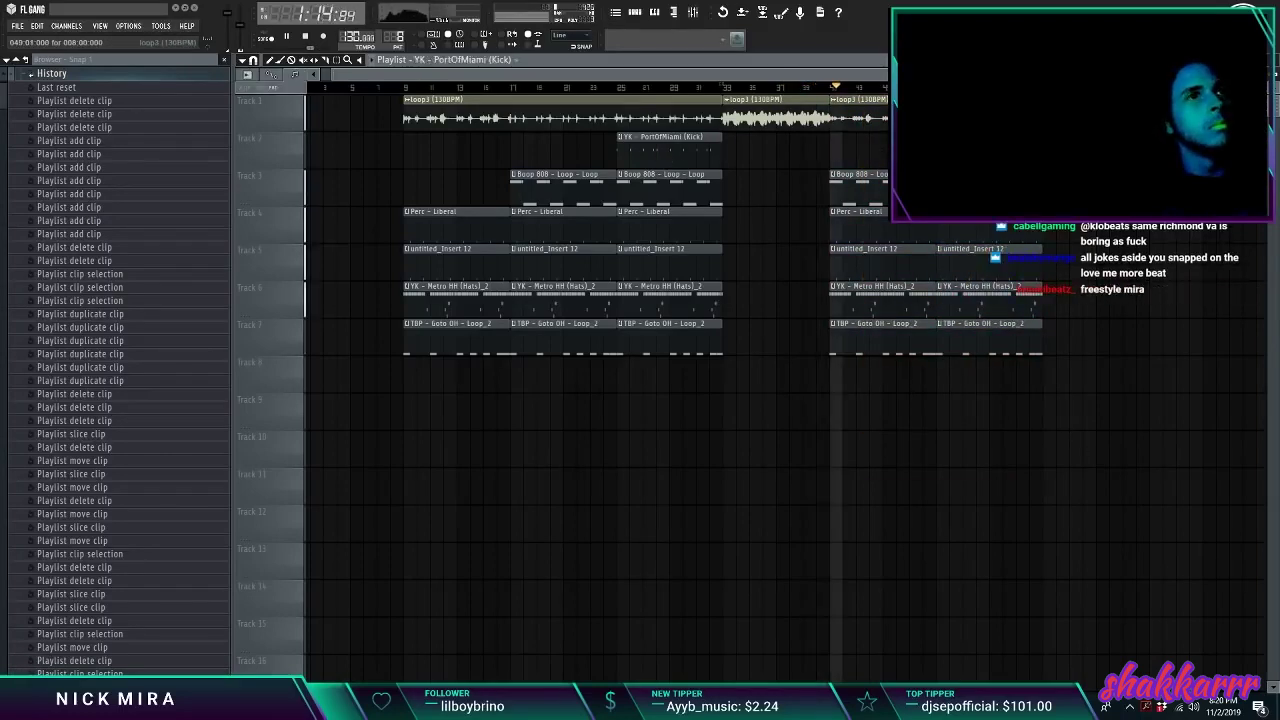
pyautogui.scroll(-1, 947, 148)
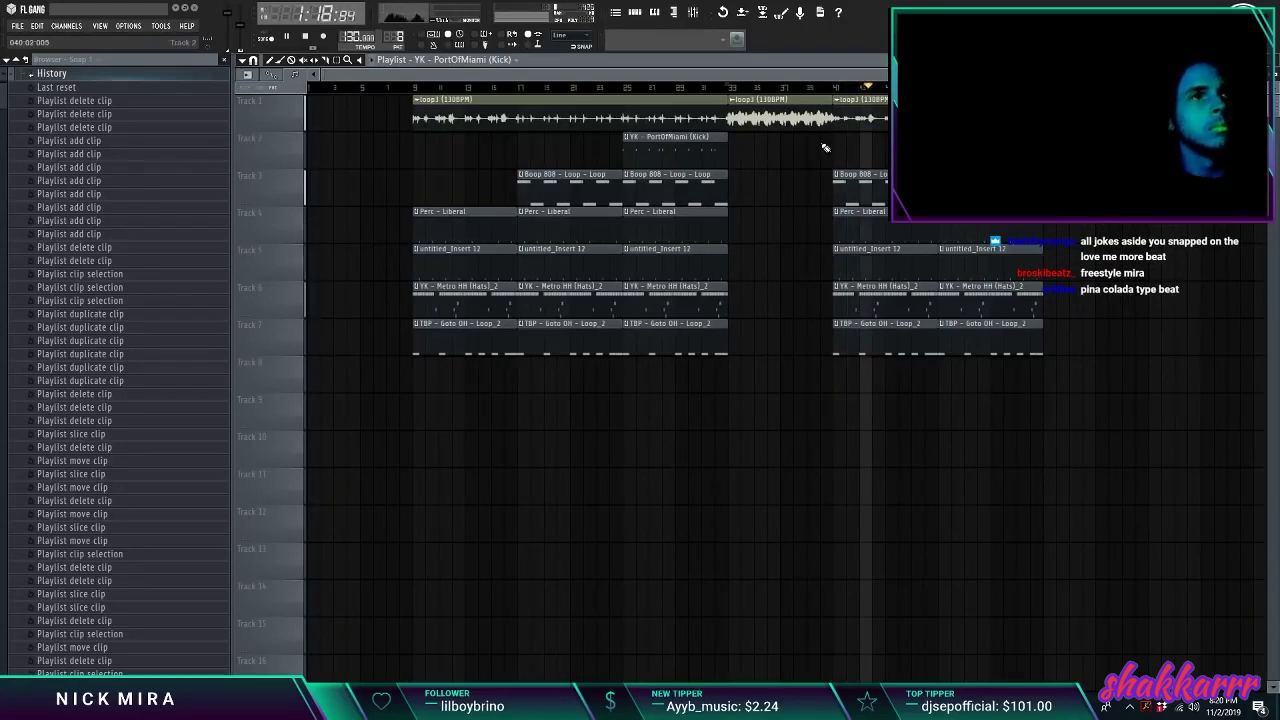
pyautogui.click(733, 87)
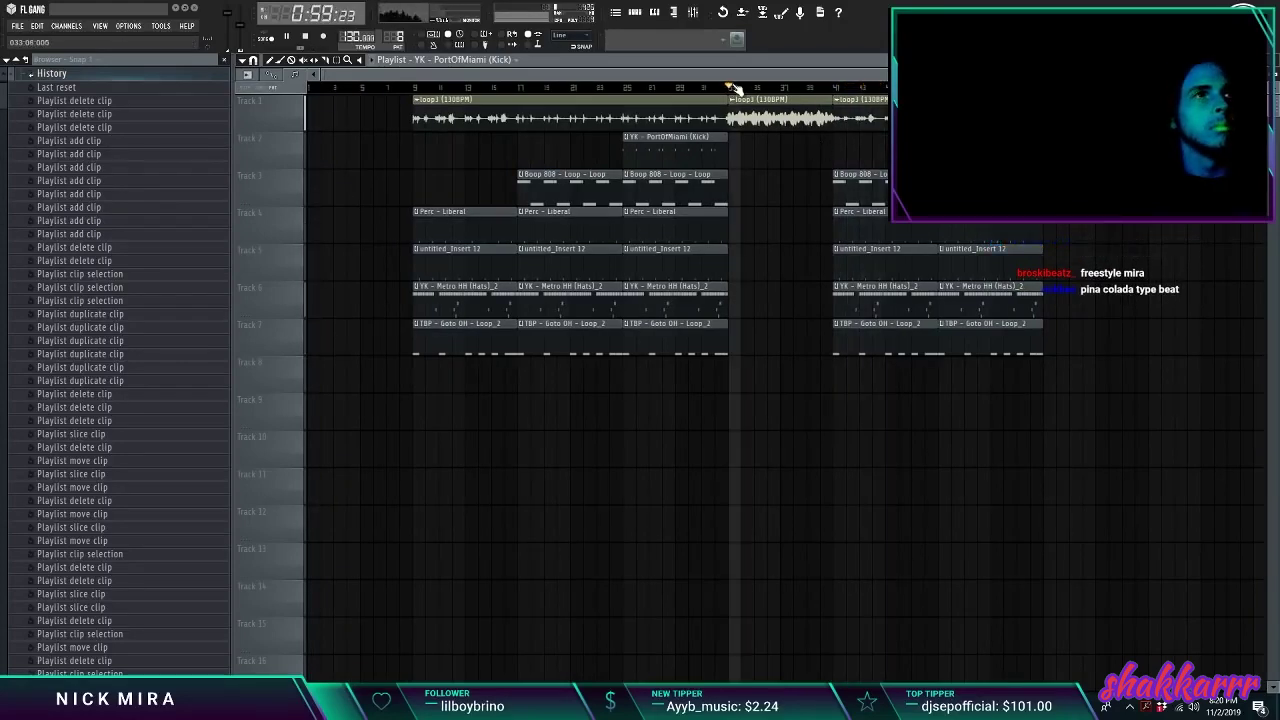
# Step: Make the Boop 808 clip at bar 41 unique and open its notes in the piano roll
pyautogui.rightClick(837, 178)
pyautogui.click(869, 250)
pyautogui.doubleClick(864, 186)
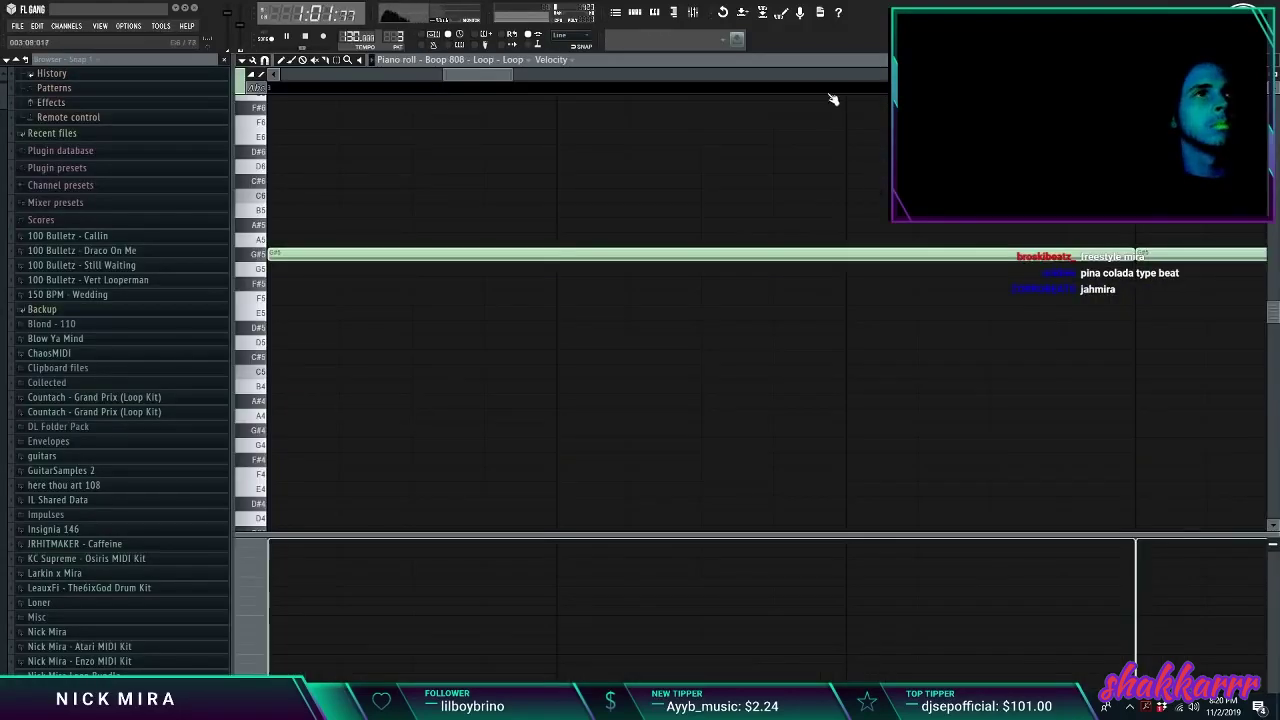
pyautogui.scroll(-6, 835, 91)
# Step: Move the 808 note in bar 2 to G5 and the one in bar 4 to D#5
pyautogui.moveTo(324, 371); pyautogui.dragTo(339, 374)
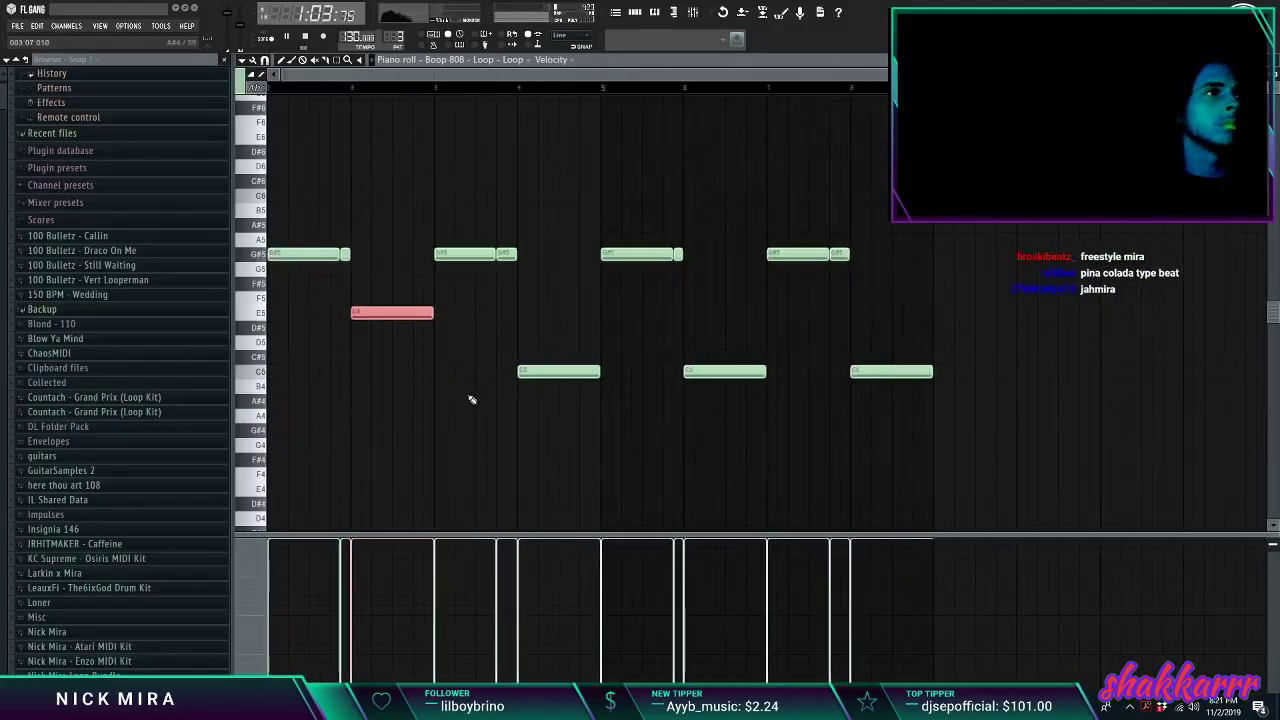
pyautogui.moveTo(514, 368); pyautogui.dragTo(938, 388)
pyautogui.click(525, 90)
pyautogui.click(530, 88)
pyautogui.moveTo(549, 371); pyautogui.dragTo(546, 328)
pyautogui.press('space')
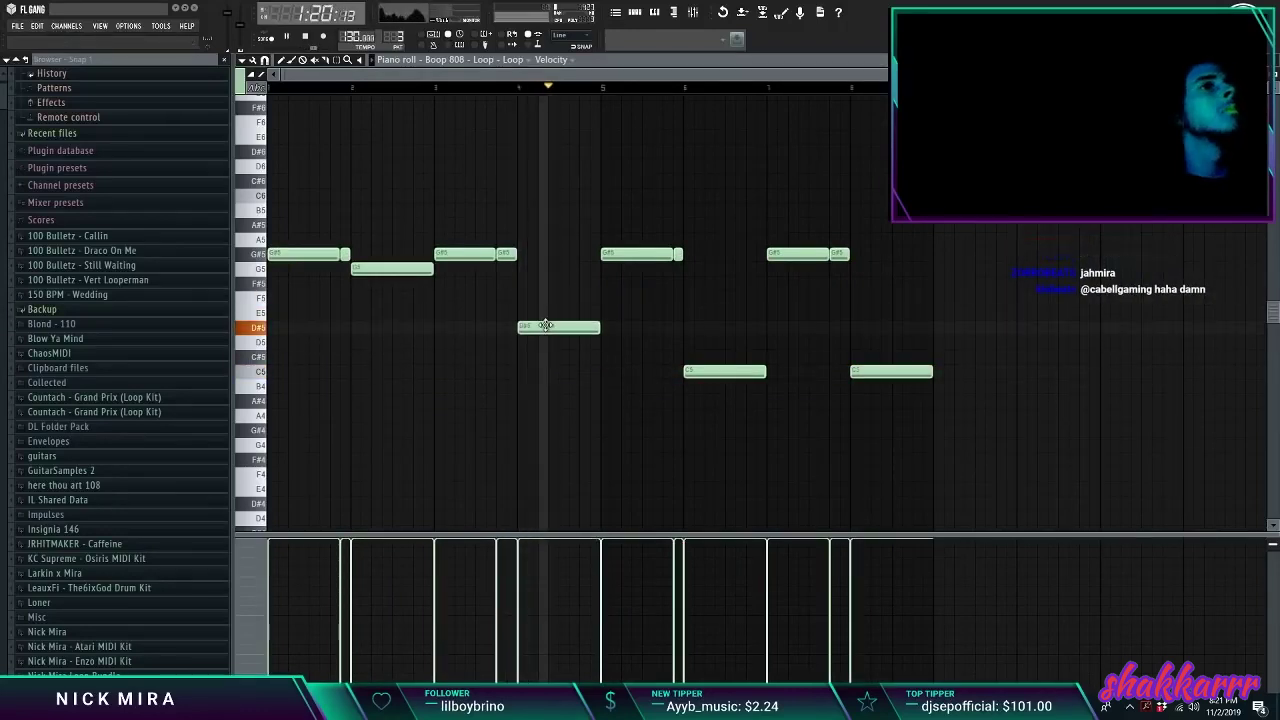
# Step: Replace the 808 notes in bars 5–8 with a copy of bars 1–4 and return to the playlist
pyautogui.moveTo(605, 236); pyautogui.dragTo(1140, 517)
pyautogui.press('Delete')
pyautogui.hotkey('ctrl', 'b')
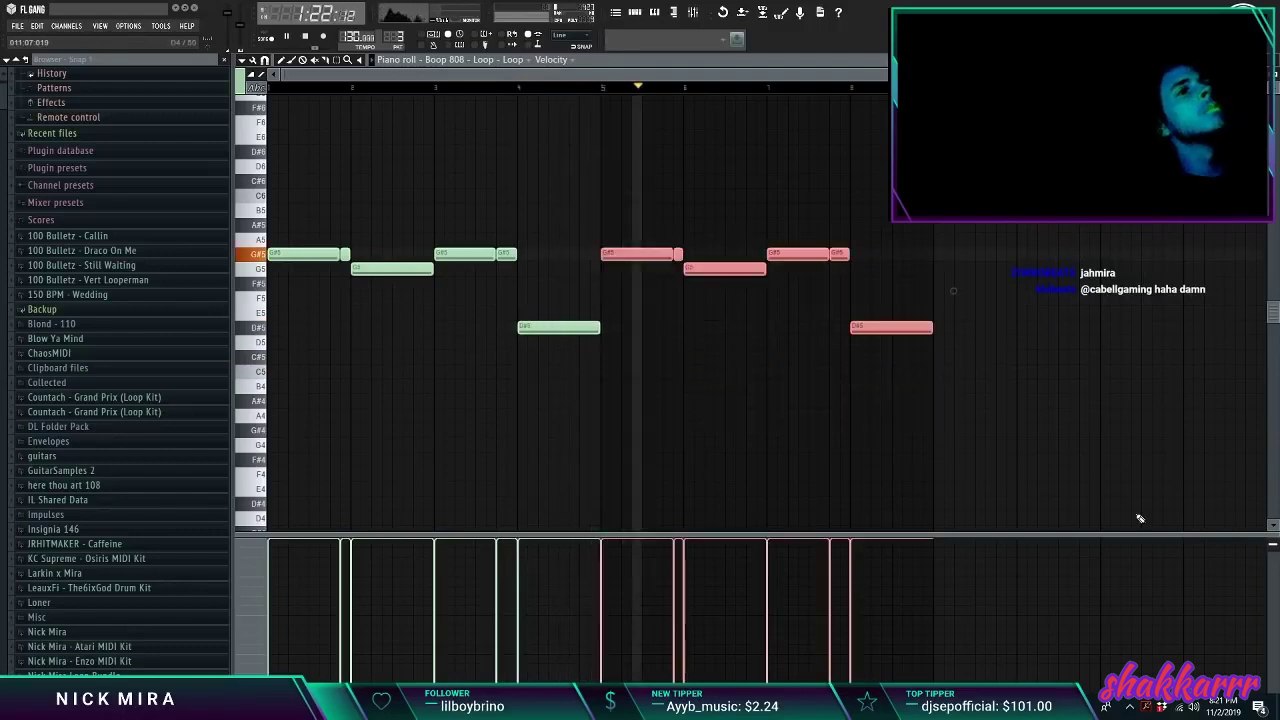
pyautogui.keyDown('ctrl'); pyautogui.click(1140, 517); pyautogui.keyUp('ctrl')
pyautogui.press('F5')
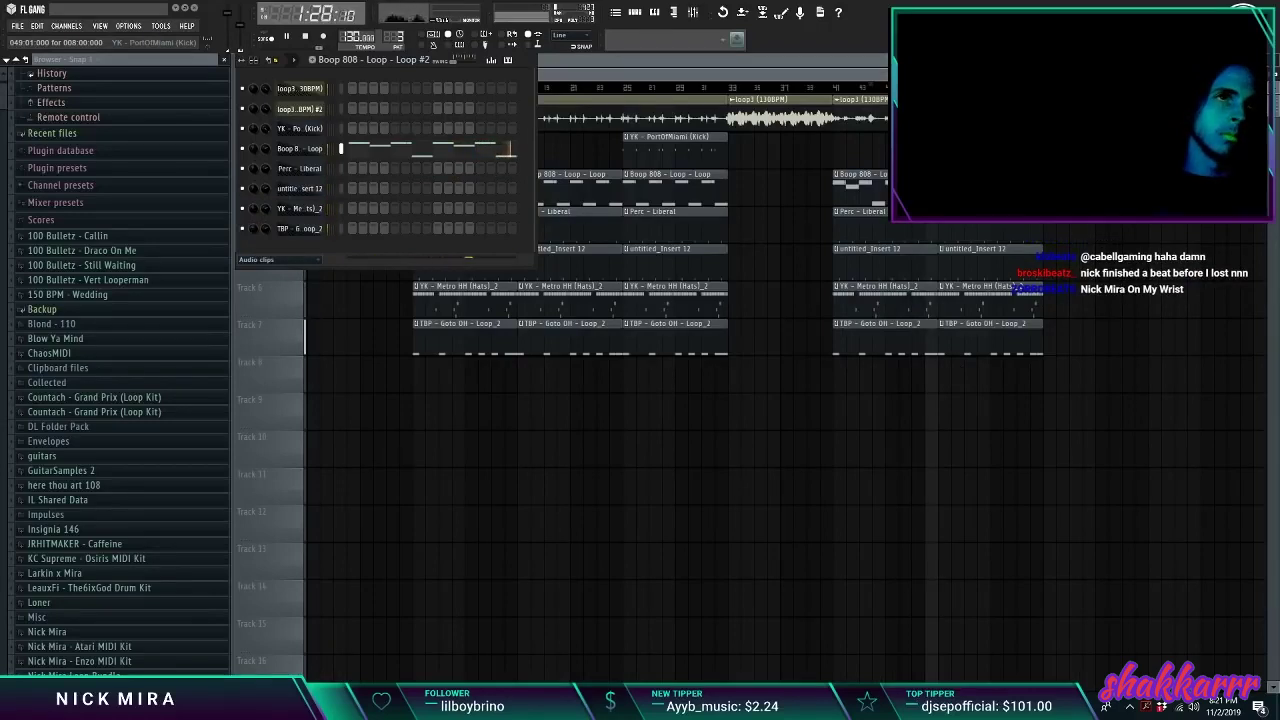
# Step: Play the section after bar 41 to check the edited 808 pattern and the drum clips at bar 49
pyautogui.click(872, 88)
pyautogui.scroll(9, 941, 118)
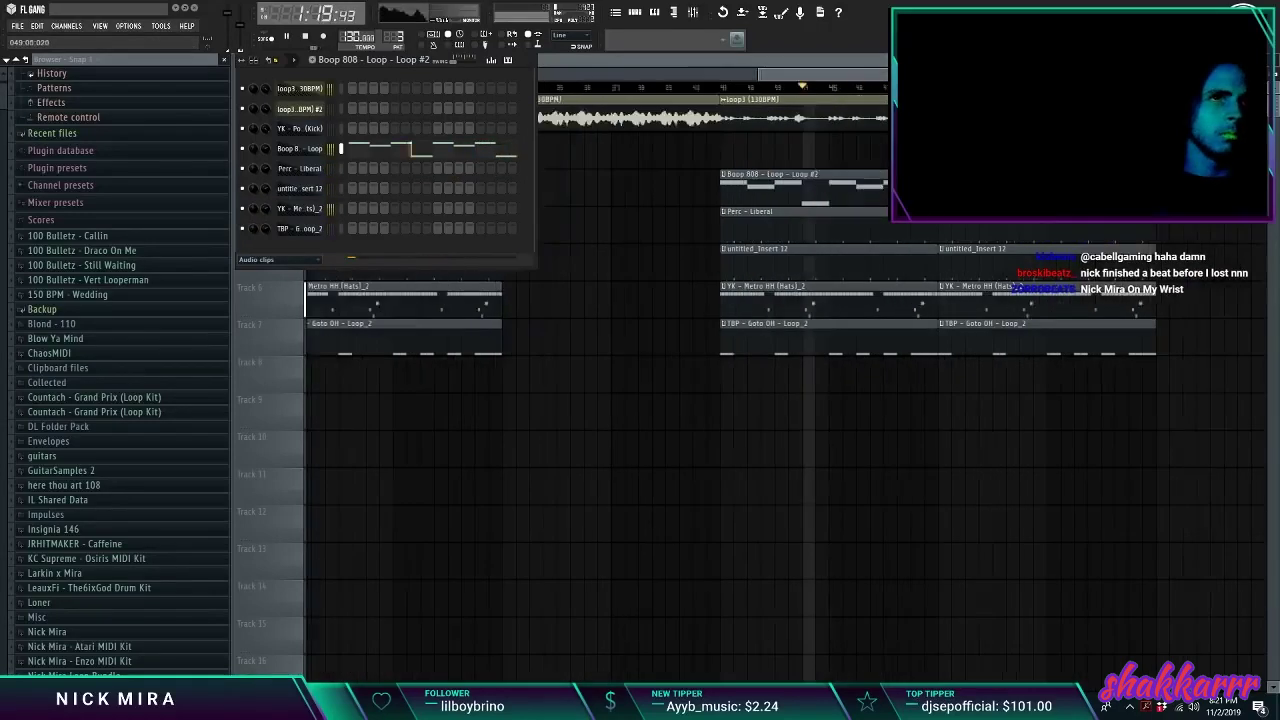
pyautogui.moveTo(964, 150); pyautogui.dragTo(1188, 468)
pyautogui.moveTo(998, 296); pyautogui.dragTo(988, 297)
pyautogui.hotkey('ctrl', 'd')
pyautogui.scroll(-9, 951, 118)
pyautogui.scroll(-1, 951, 118)
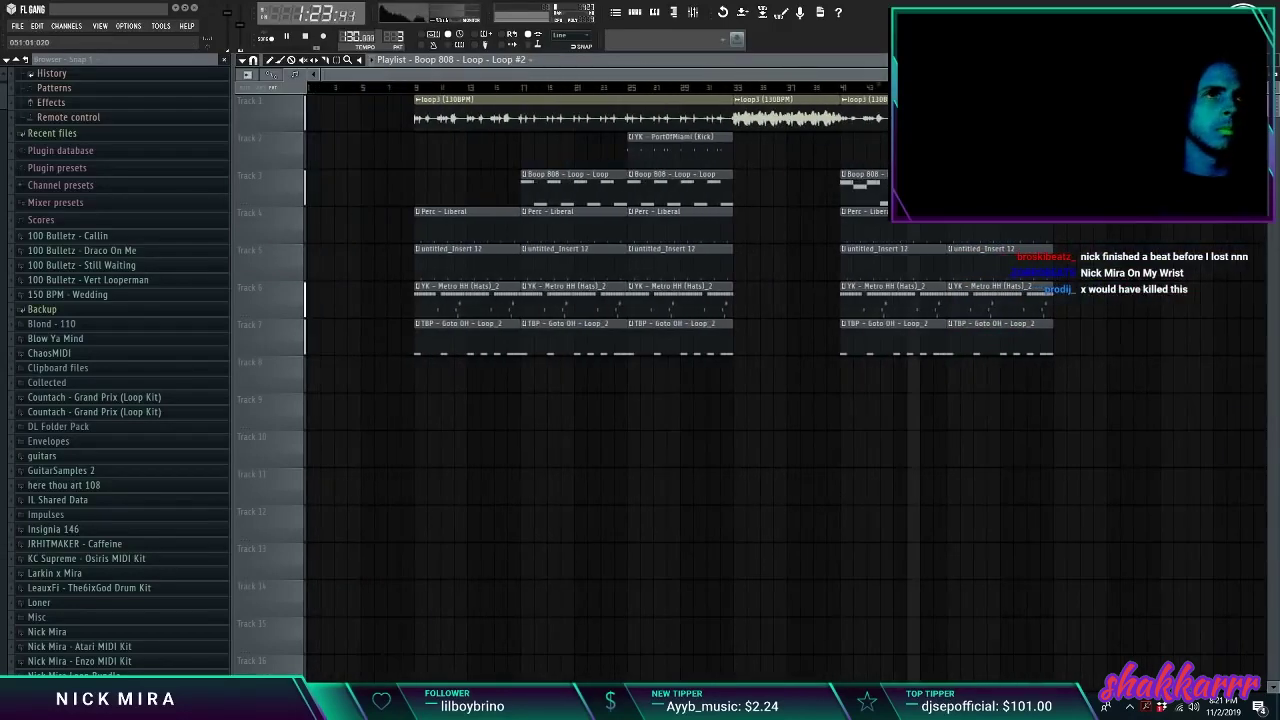
pyautogui.click(880, 88)
# Step: Try to move all playlist clips 8 bars earlier to start at bar 1
pyautogui.keyDown('ctrl'); pyautogui.moveTo(363, 154); pyautogui.dragTo(1080, 370); pyautogui.keyUp('ctrl')
pyautogui.hotkey('ctrl', 'd')
pyautogui.hotkey('ctrl', 'a')
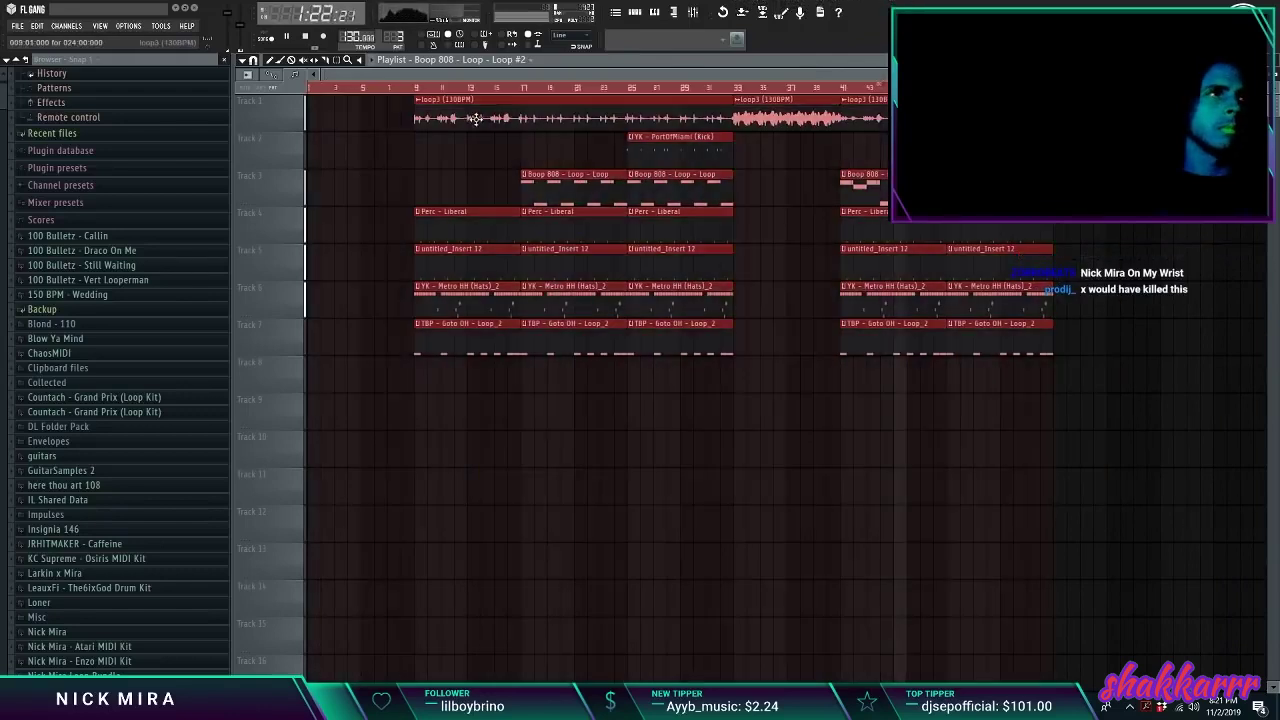
pyautogui.moveTo(474, 119); pyautogui.dragTo(362, 98)
pyautogui.hotkey('ctrl', 'd')
pyautogui.press('space')
pyautogui.hotkey('ctrl', 'z')
pyautogui.hotkey('ctrl', 'd')
pyautogui.press('space')
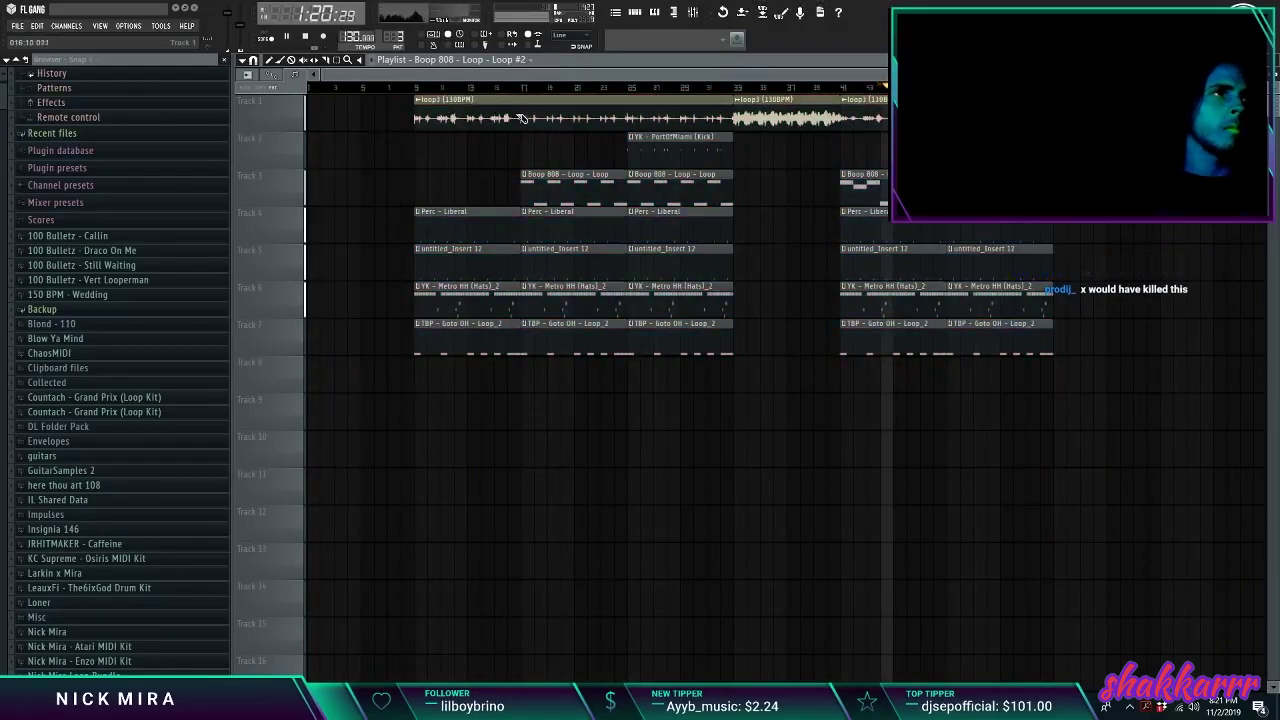
# Step: Try copying the loop3 section from bars 9–16 to bar 1 and play it from the start
pyautogui.keyDown('shift'); pyautogui.moveTo(458, 112); pyautogui.dragTo(356, 98); pyautogui.keyUp('shift')
pyautogui.press('space')
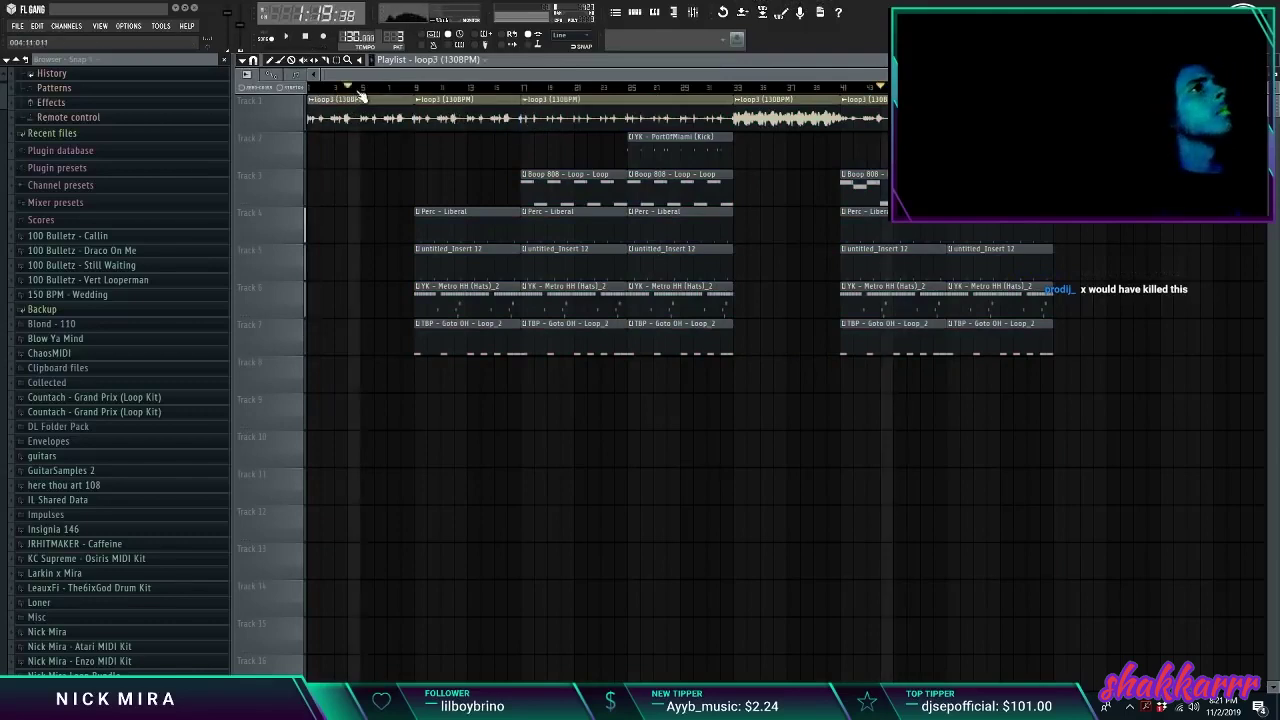
pyautogui.click(311, 88)
pyautogui.press('space')
pyautogui.rightClick(396, 117)
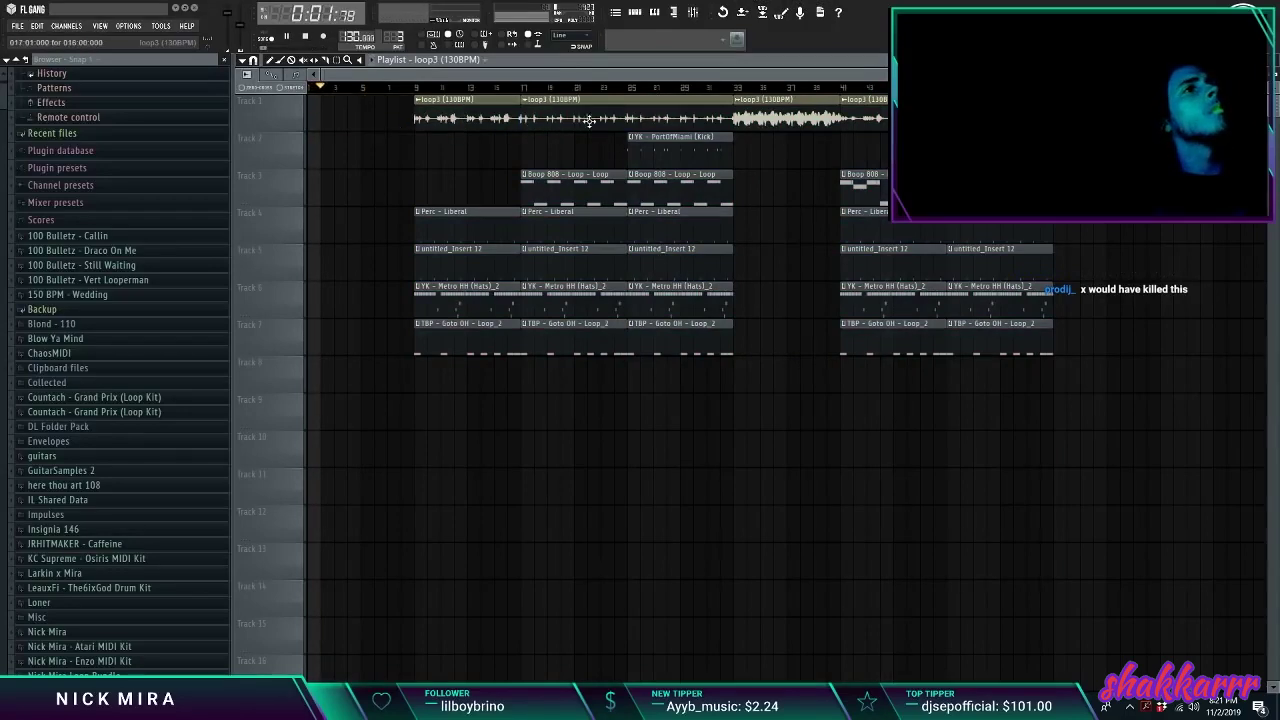
# Step: Extend the start of the loop3 clip at bar 9 back to bar 1
pyautogui.press('space')
pyautogui.keyDown('shift'); pyautogui.moveTo(414, 111); pyautogui.dragTo(328, 98); pyautogui.keyUp('shift')
pyautogui.scroll(5, 322, 90)
pyautogui.press('space')
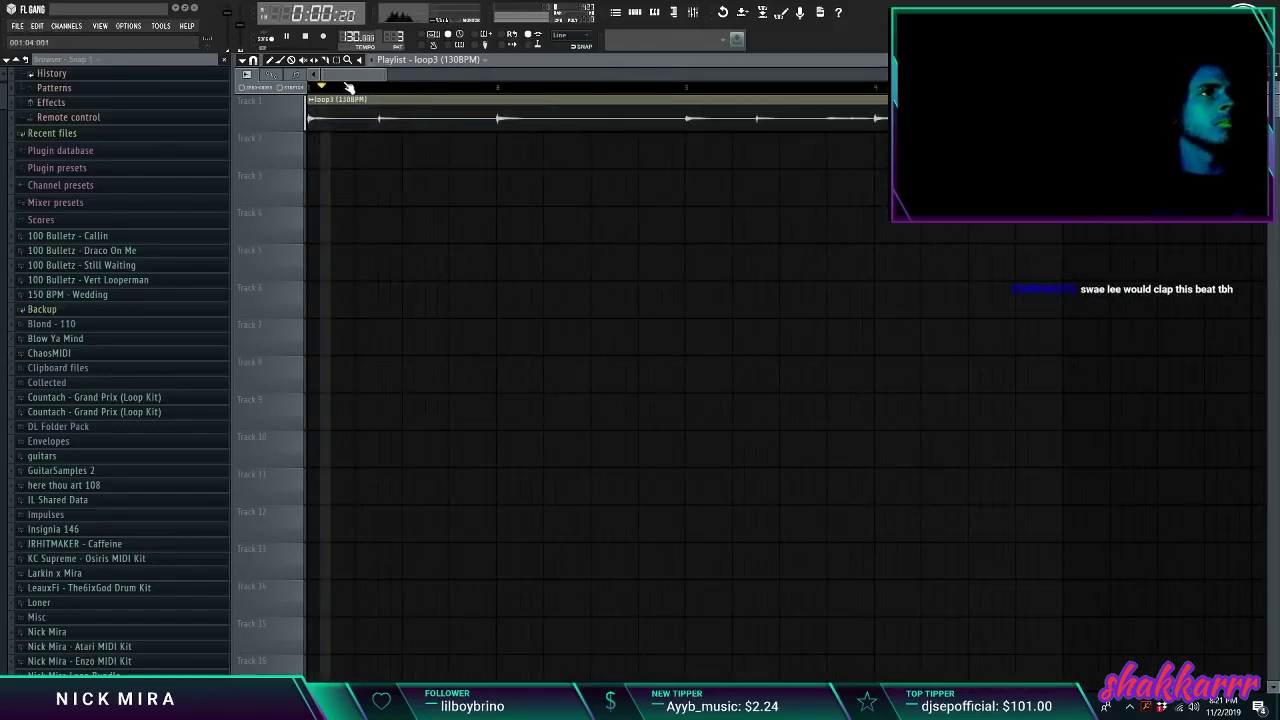
pyautogui.scroll(-5, 360, 88)
# Step: Delete the loop3 clip at bars 17–32 and extend the first loop3 clip to bar 33
pyautogui.click(418, 87)
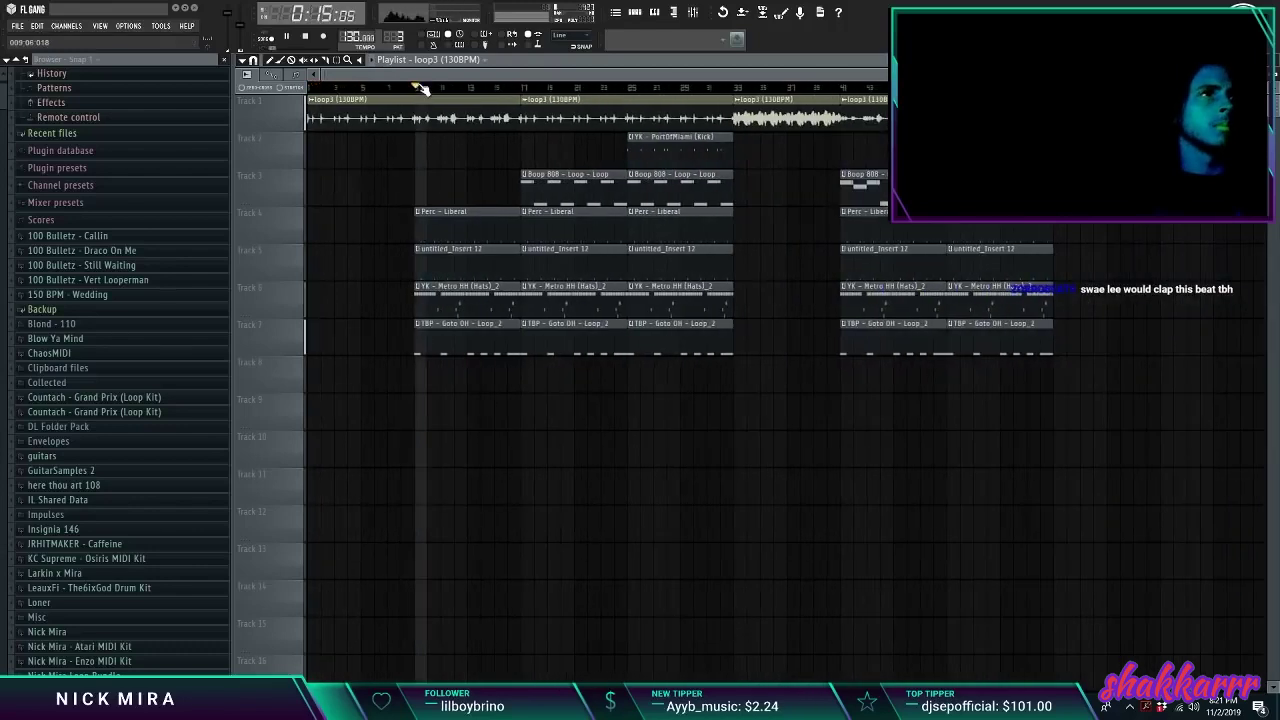
pyautogui.click(524, 87)
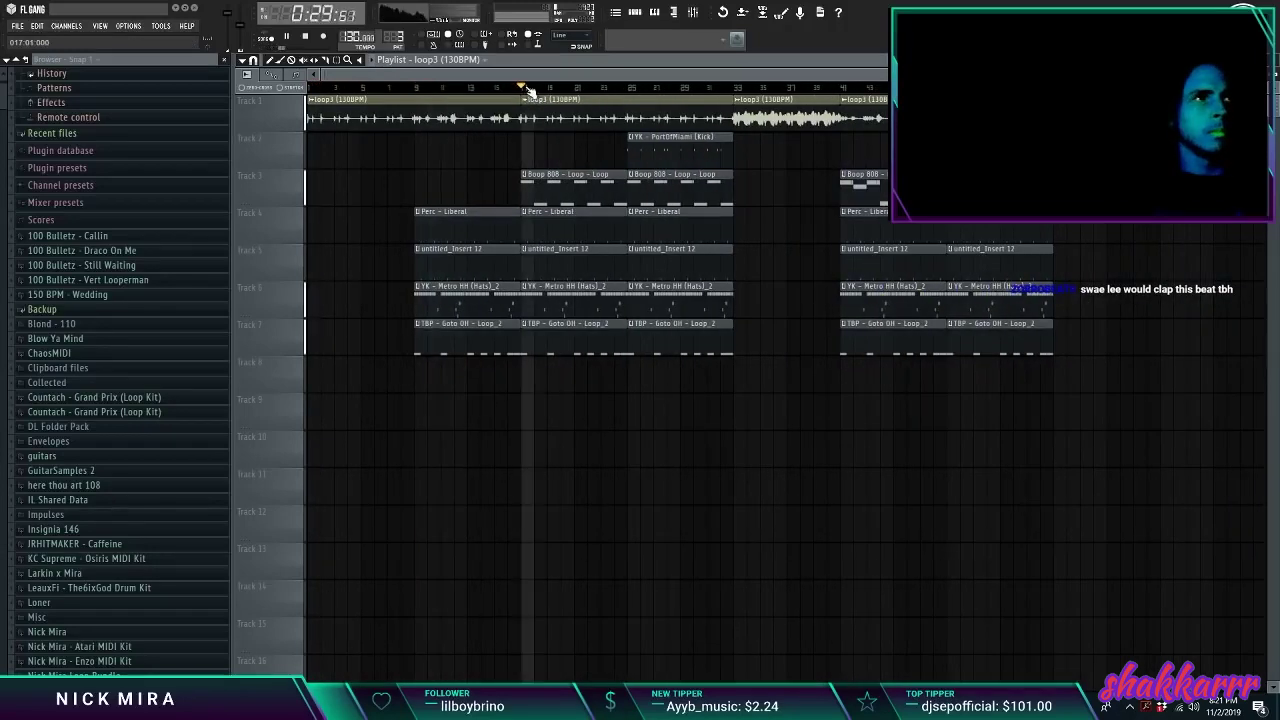
pyautogui.rightClick(652, 116)
pyautogui.press('space')
pyautogui.moveTo(519, 116); pyautogui.dragTo(731, 107)
pyautogui.press('space')
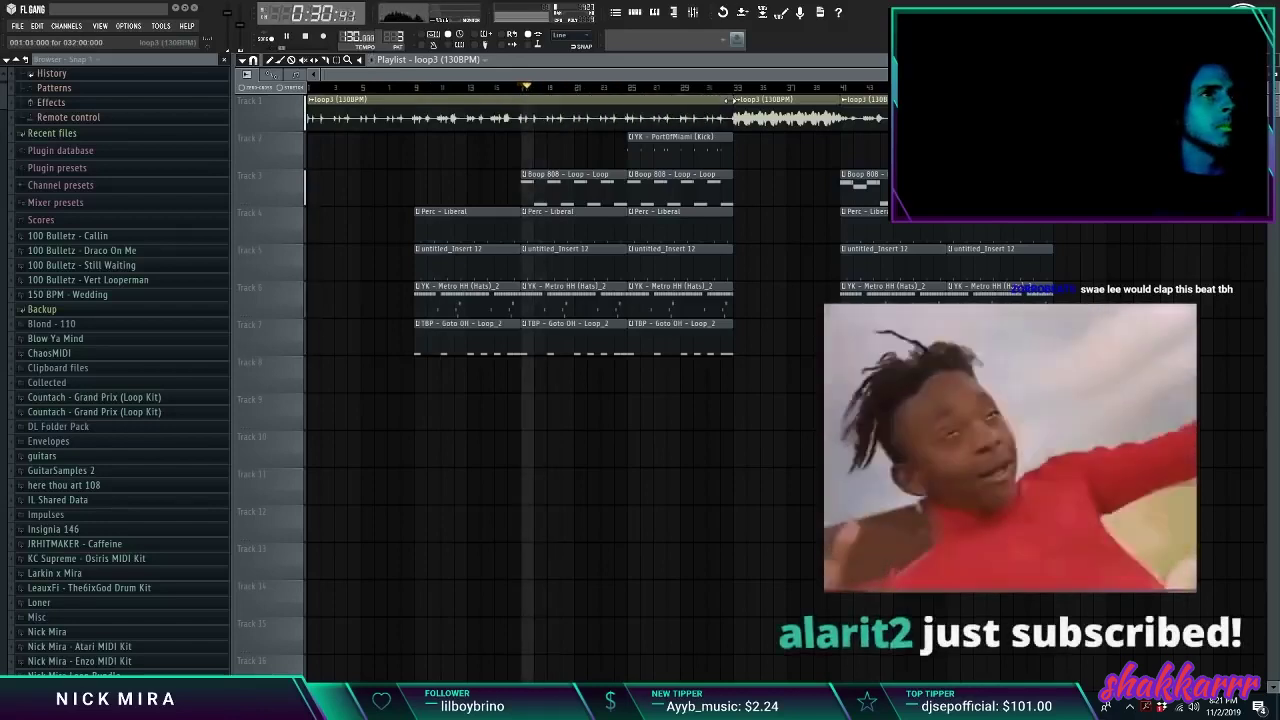
# Step: Split the long loop3 clip at bars 9, 17 and 25 into separate 8-bar clips
pyautogui.click(633, 88)
pyautogui.press('c')
pyautogui.click(634, 121)
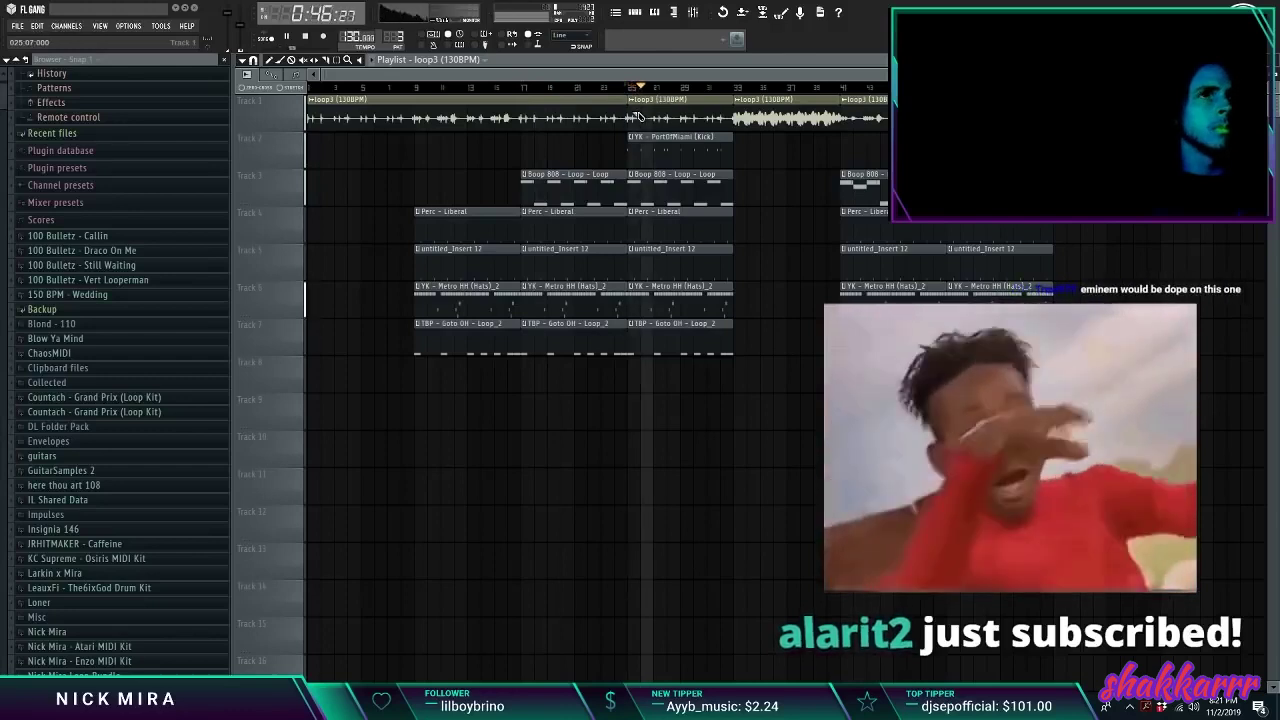
pyautogui.click(536, 115)
pyautogui.click(432, 116)
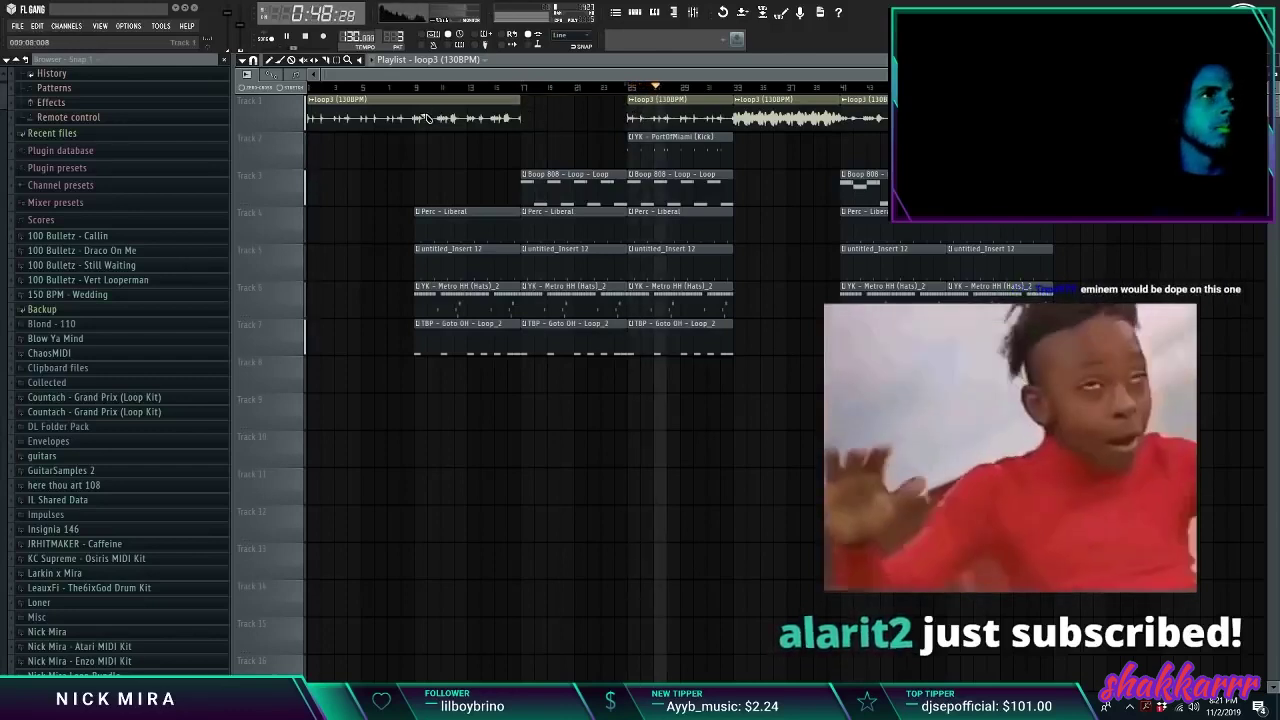
pyautogui.moveTo(545, 118); pyautogui.dragTo(516, 120)
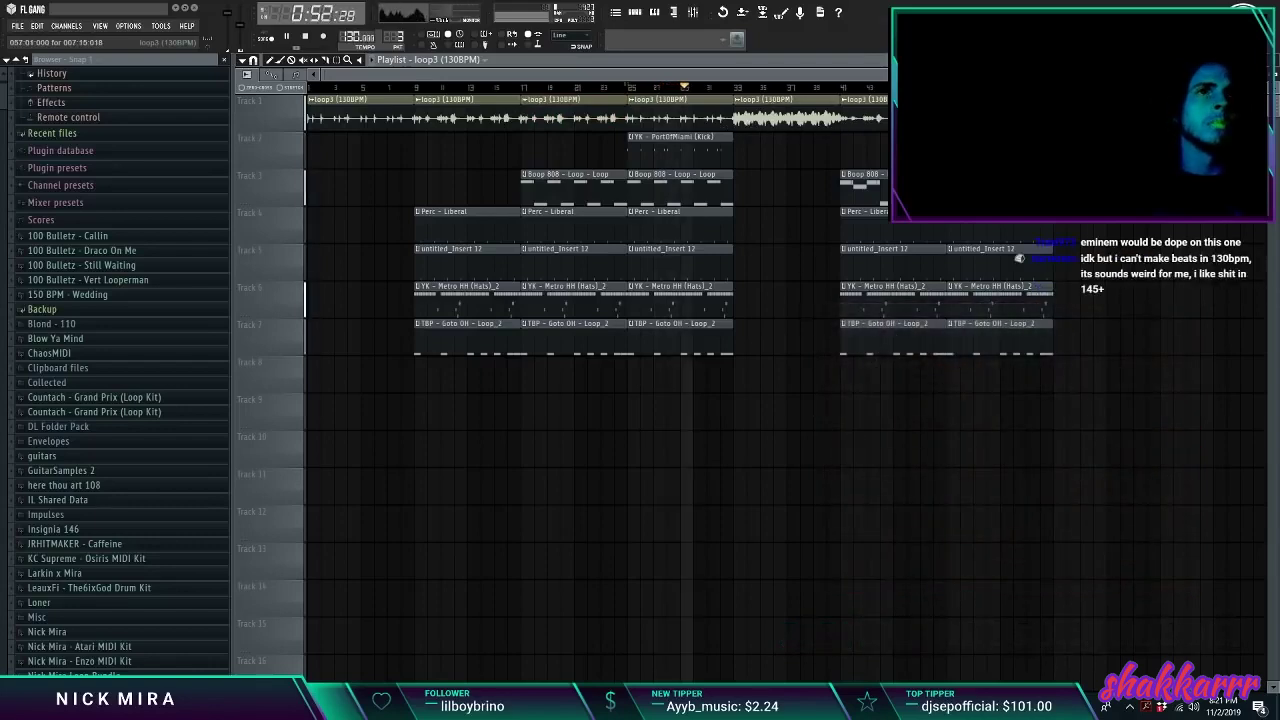
# Step: Duplicate all playlist clips from bar 17 to bar 65 directly after the selection
pyautogui.moveTo(568, 128); pyautogui.dragTo(1082, 345)
pyautogui.hotkey('ctrl', 'b')
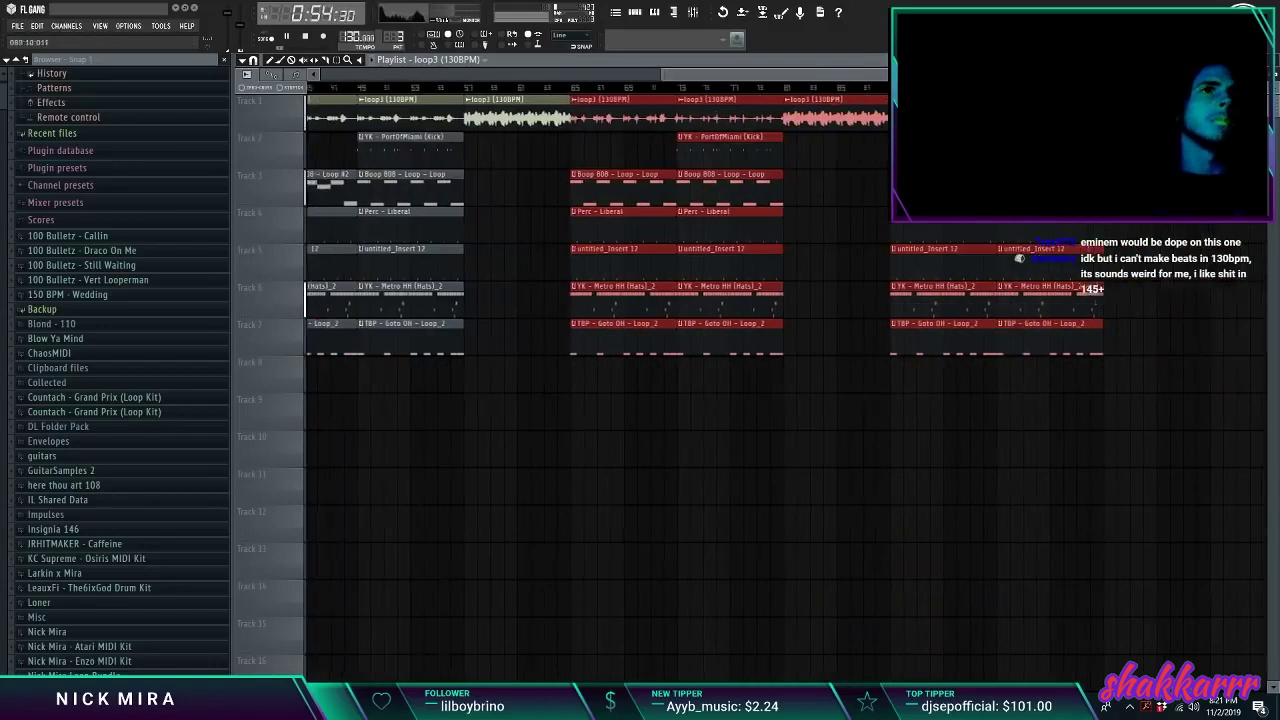
pyautogui.scroll(-3, 1082, 345)
pyautogui.keyDown('ctrl'); pyautogui.click(913, 88); pyautogui.keyUp('ctrl')
# Step: Create a new folder inside the Beats folder under 2019 from the project save dialog and leave without saving
pyautogui.hotkey('ctrl', 'shift', 's')
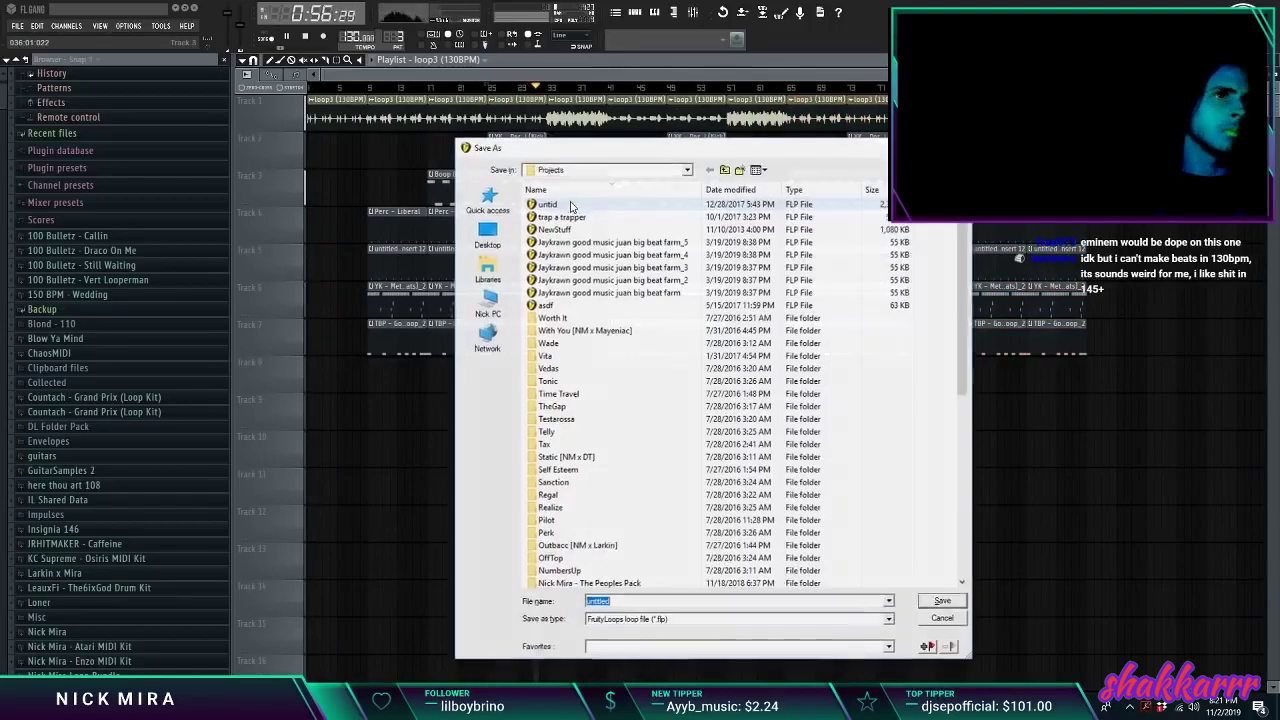
pyautogui.click(488, 203)
pyautogui.doubleClick(558, 230)
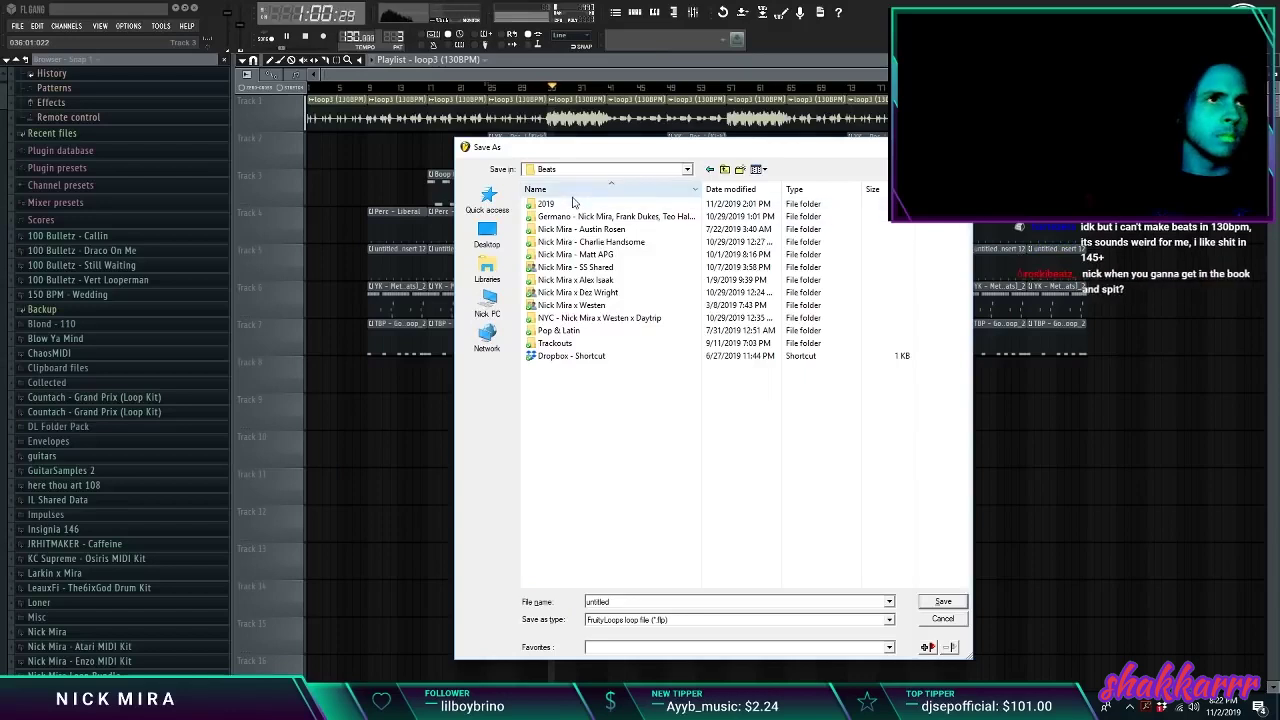
pyautogui.doubleClick(548, 204)
pyautogui.doubleClick(566, 205)
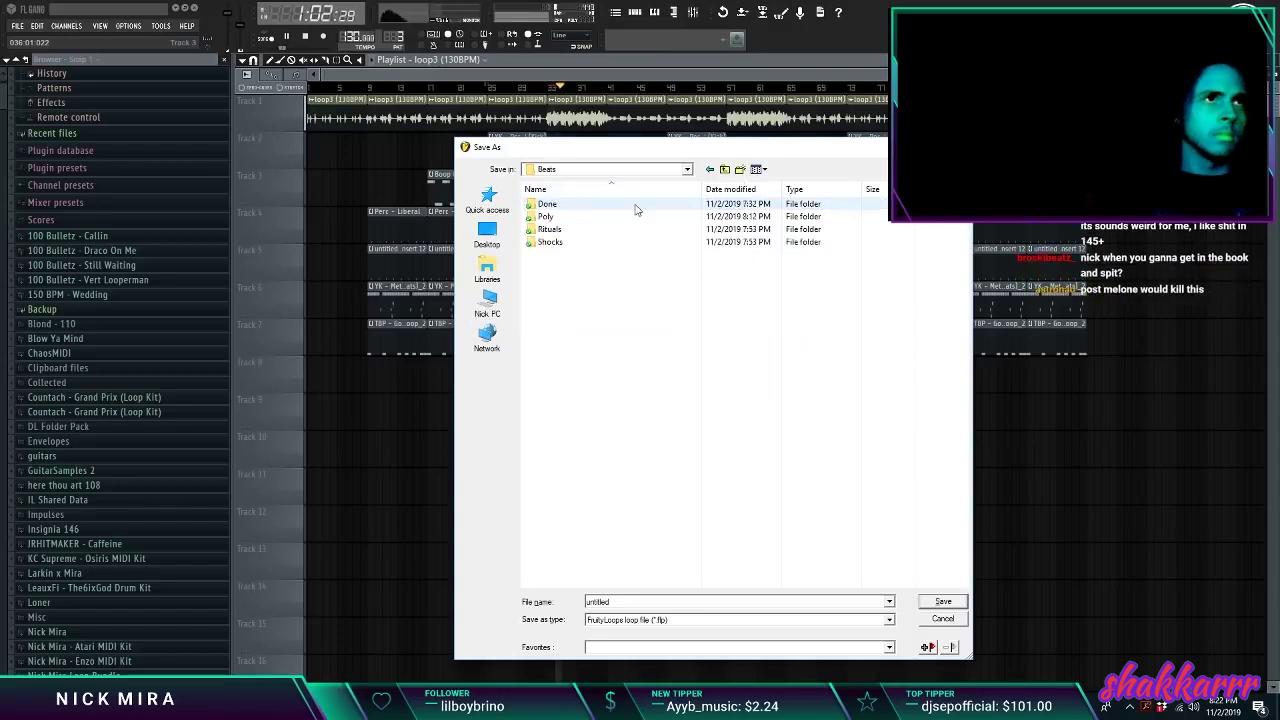
pyautogui.click(740, 170)
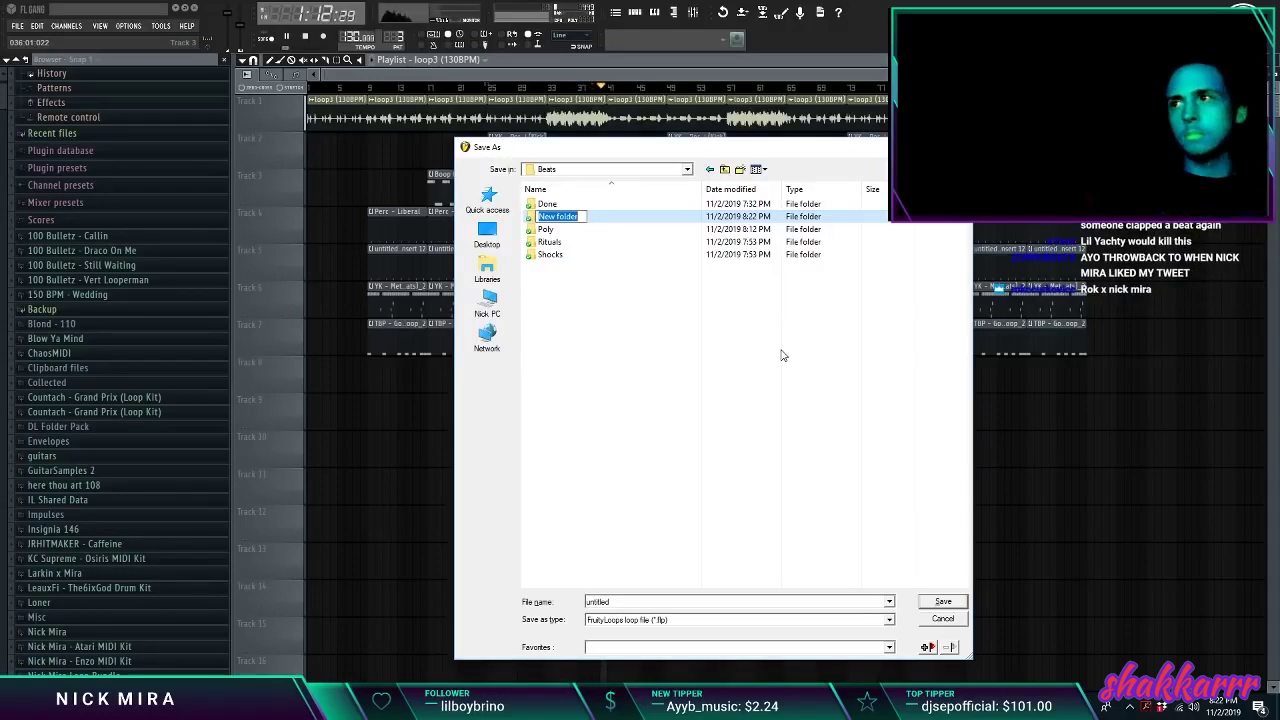
pyautogui.press('Escape')
pyautogui.press('Escape')
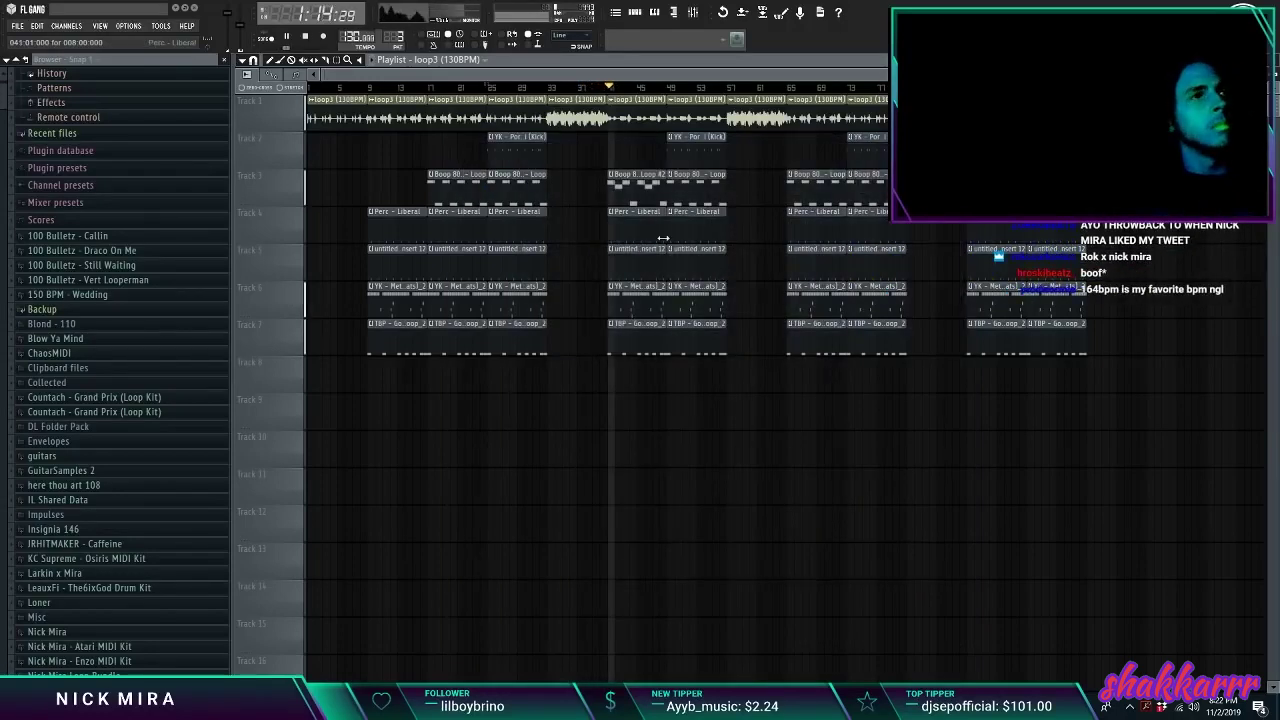
# Step: Place a YK - PortOfMiami (Kick) clip at bars 45–49 and delete the kick clip at bars 49–57
pyautogui.click(698, 157)
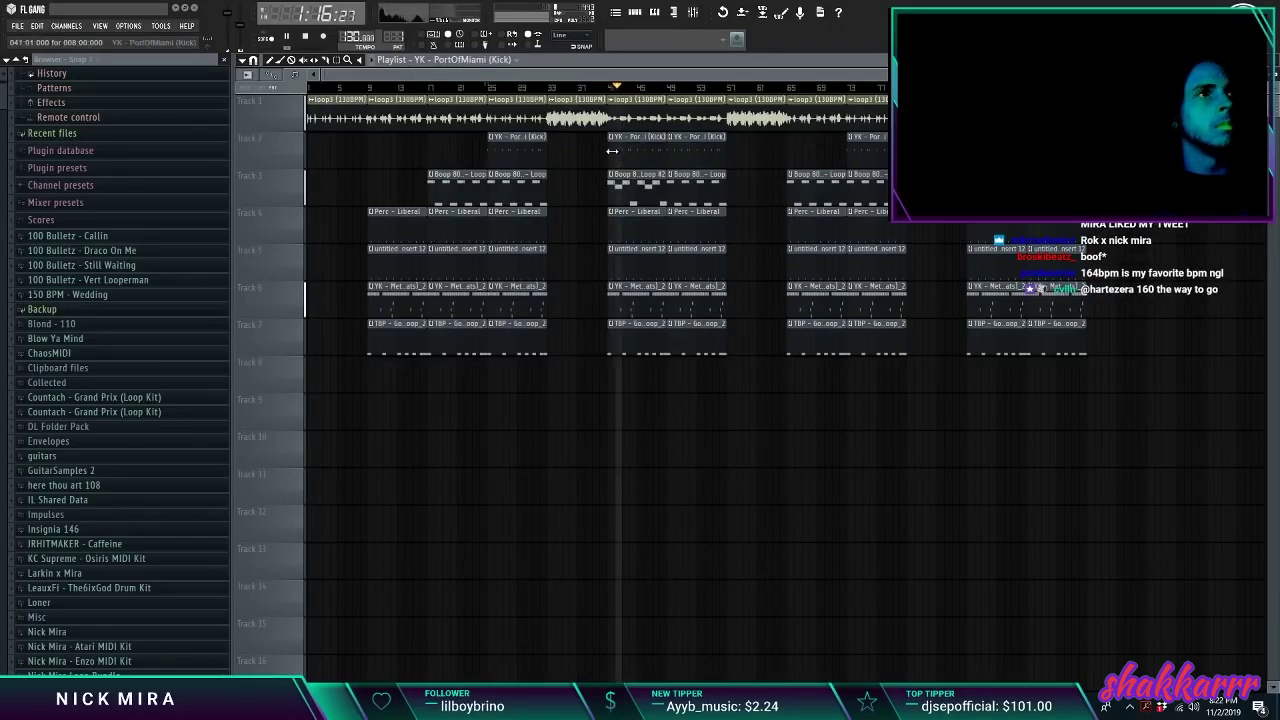
pyautogui.doubleClick(613, 152)
pyautogui.press('Escape')
pyautogui.moveTo(611, 151); pyautogui.dragTo(638, 151)
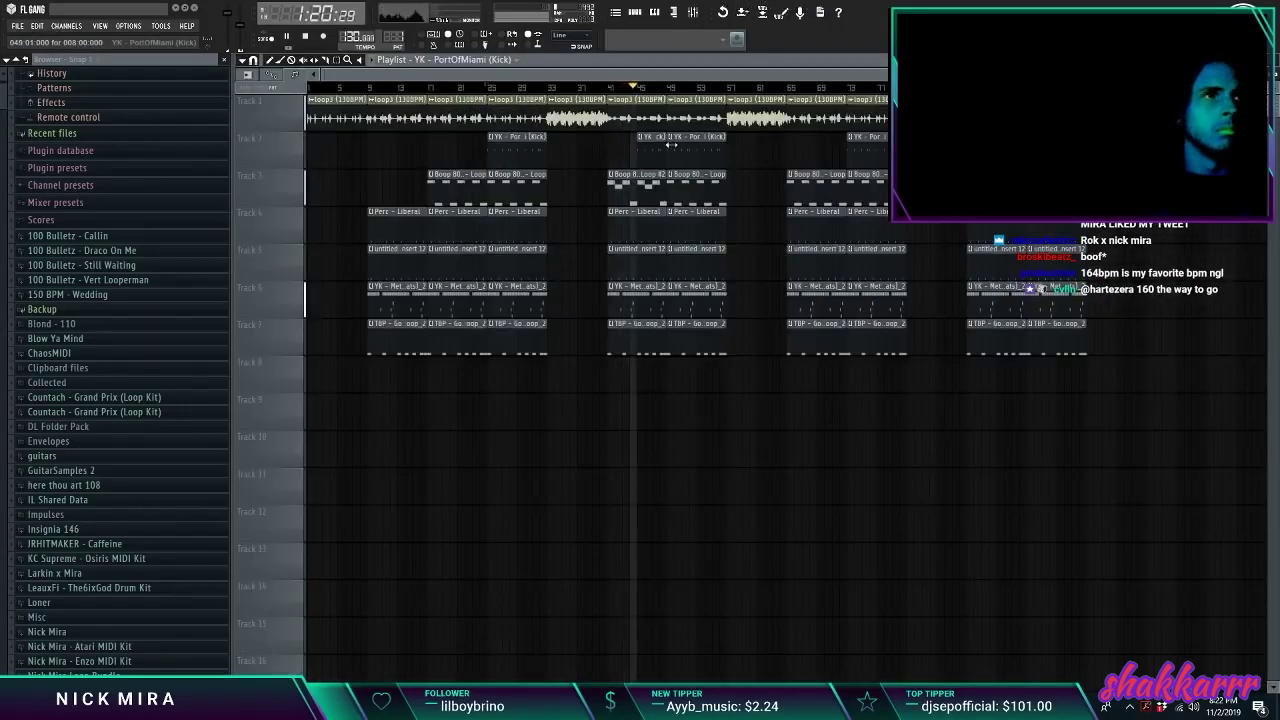
pyautogui.rightClick(711, 125)
# Step: Try removing the section at bars 49–57 and moving all following clips 8 bars earlier
pyautogui.moveTo(760, 122); pyautogui.dragTo(666, 116)
pyautogui.keyDown('ctrl'); pyautogui.click(674, 270); pyautogui.keyUp('ctrl')
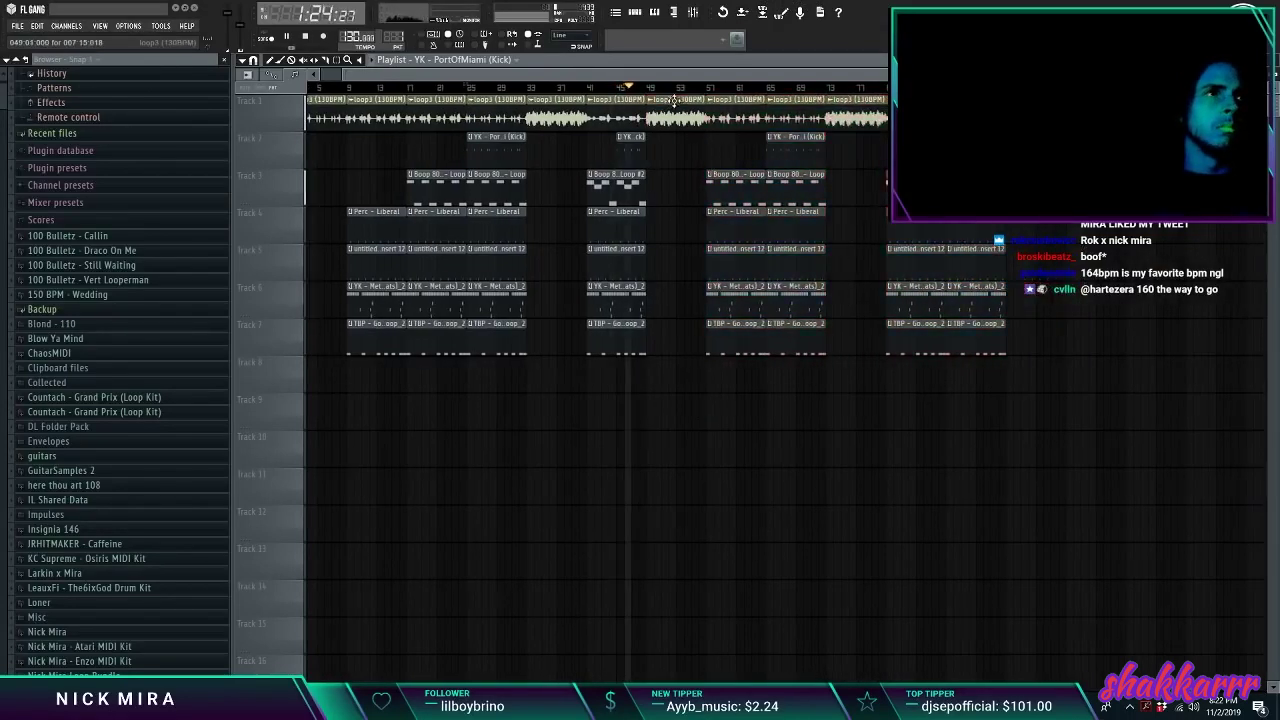
pyautogui.scroll(-5, 687, 130)
pyautogui.scroll(5, 739, 178)
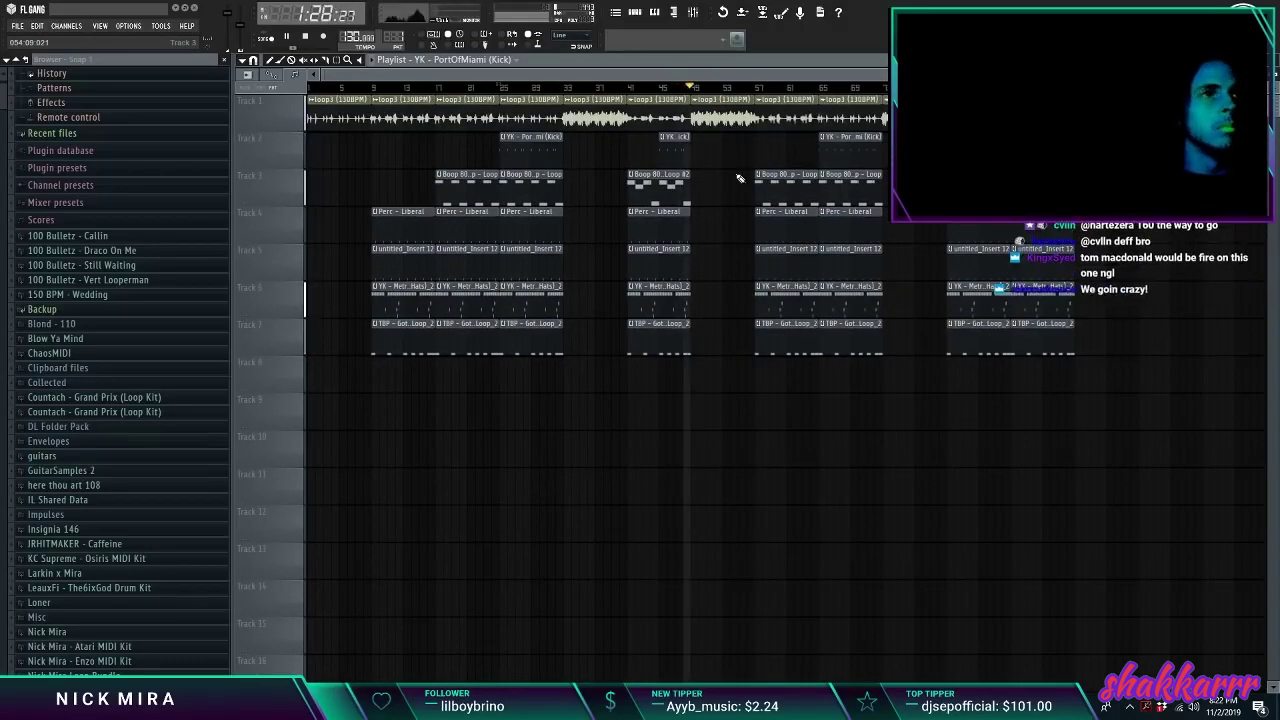
pyautogui.scroll(10, 707, 93)
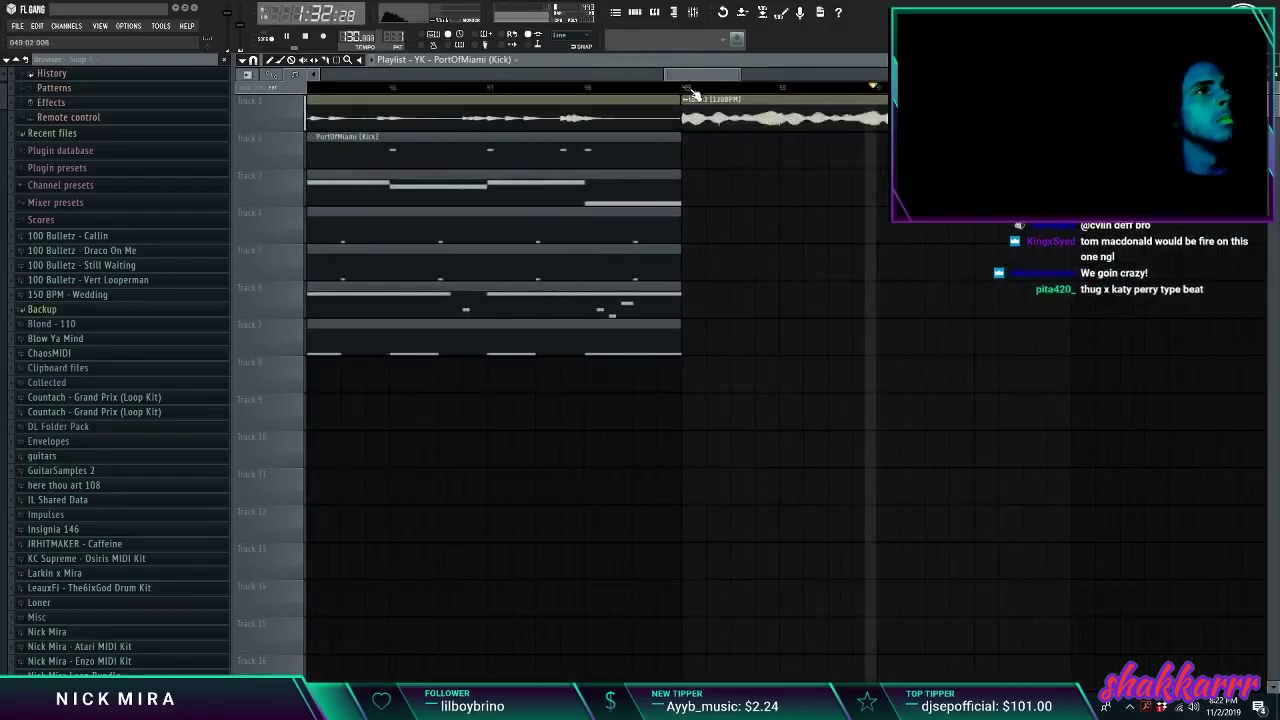
pyautogui.scroll(-8, 695, 93)
pyautogui.hotkey('ctrl', 'z')
pyautogui.hotkey('ctrl', 'z')
pyautogui.hotkey('ctrl', 'z')
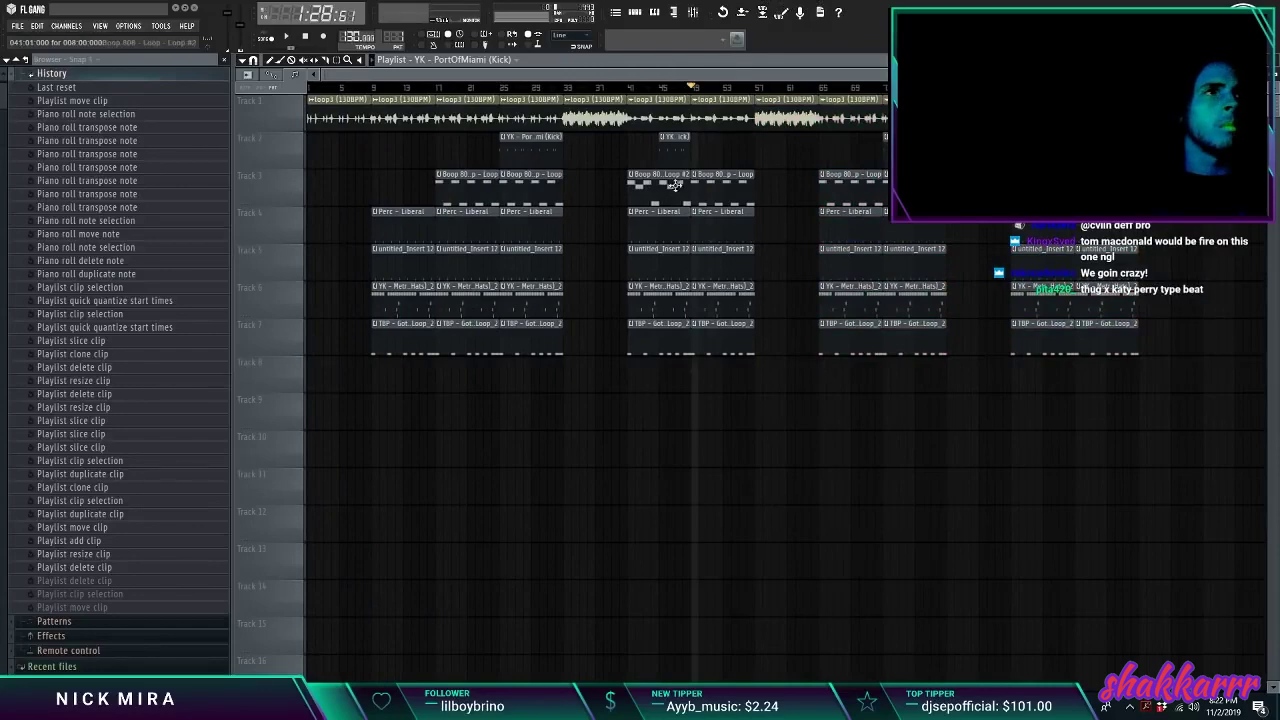
# Step: Resize and slice the loop3 clips at the bar 49 boundary, and play across the joints at bars 49 and 57
pyautogui.scroll(10, 703, 94)
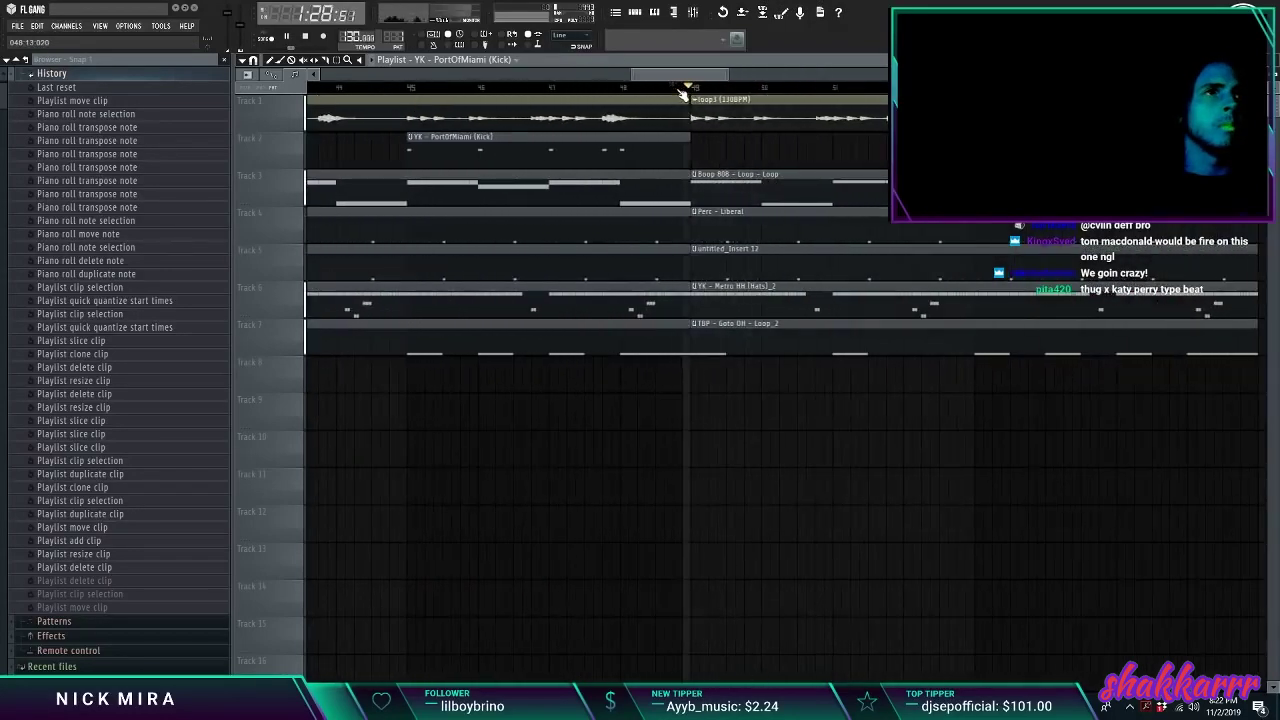
pyautogui.click(657, 91)
pyautogui.scroll(8, 694, 92)
pyautogui.moveTo(679, 109); pyautogui.dragTo(700, 109)
pyautogui.keyDown('shift'); pyautogui.rightClick(698, 109); pyautogui.keyUp('shift')
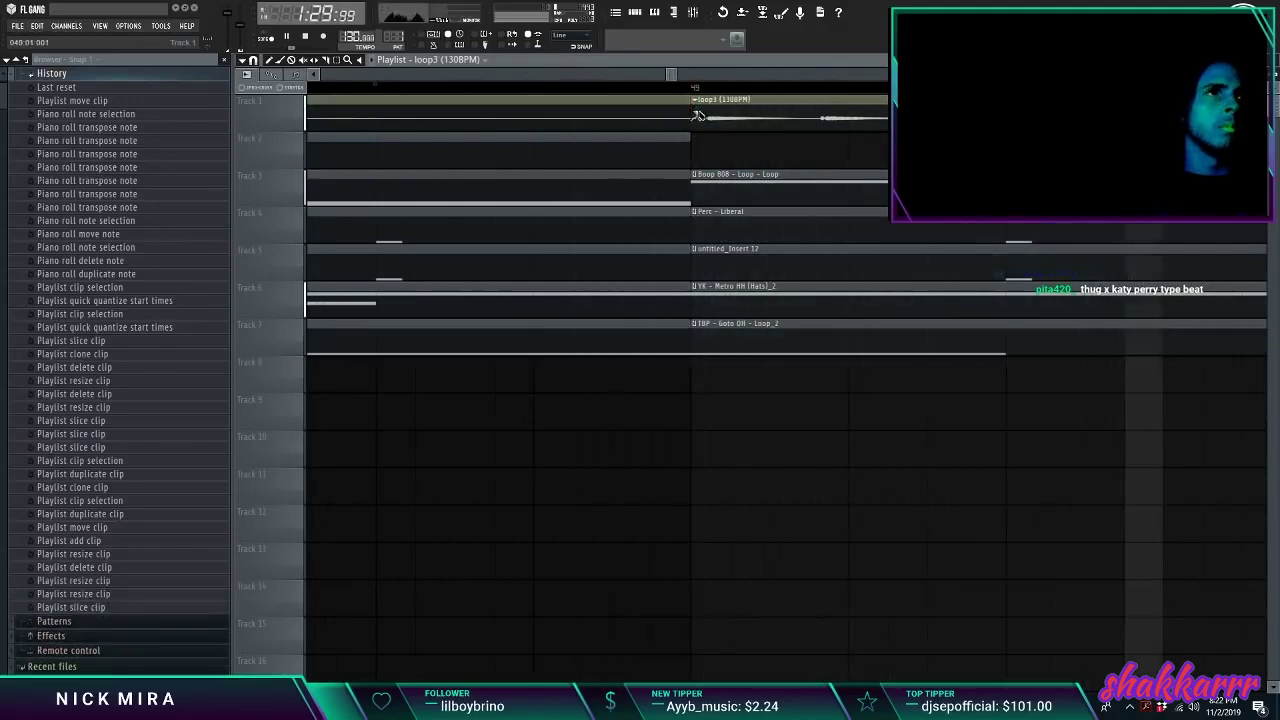
pyautogui.click(370, 88)
pyautogui.scroll(-2, 702, 80)
pyautogui.scroll(-6, 702, 80)
pyautogui.click(772, 88)
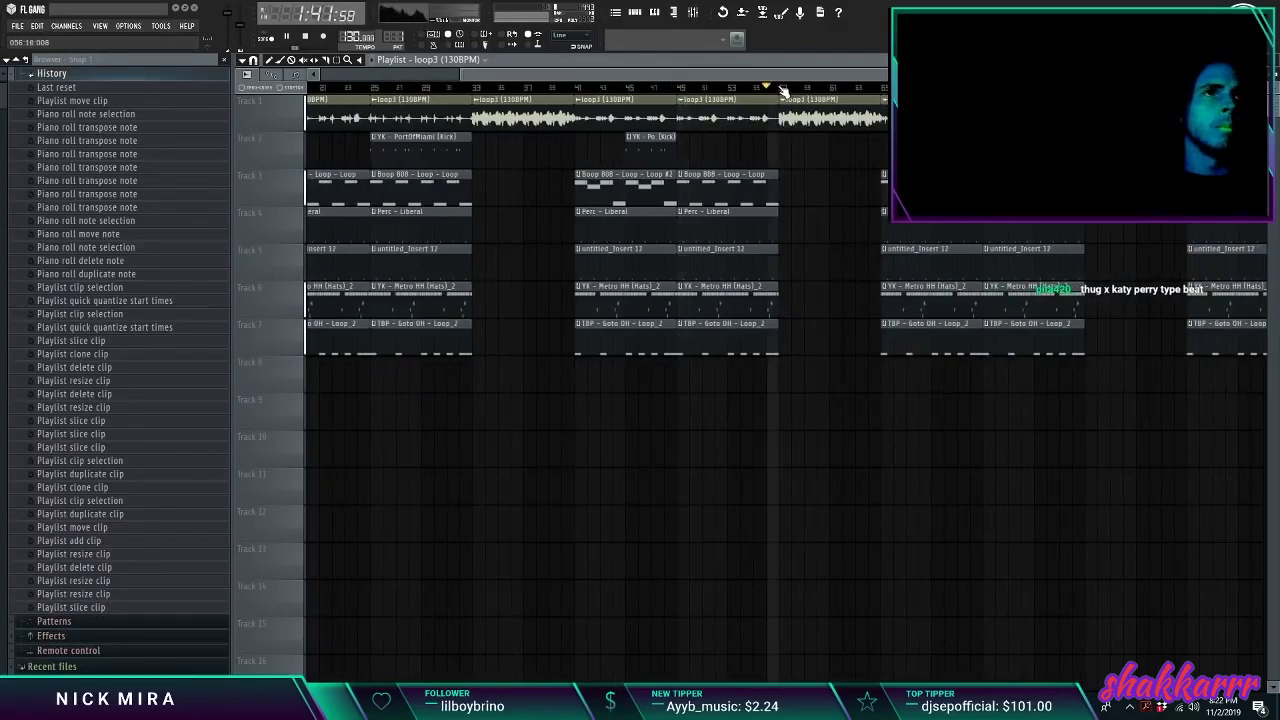
pyautogui.scroll(2, 805, 93)
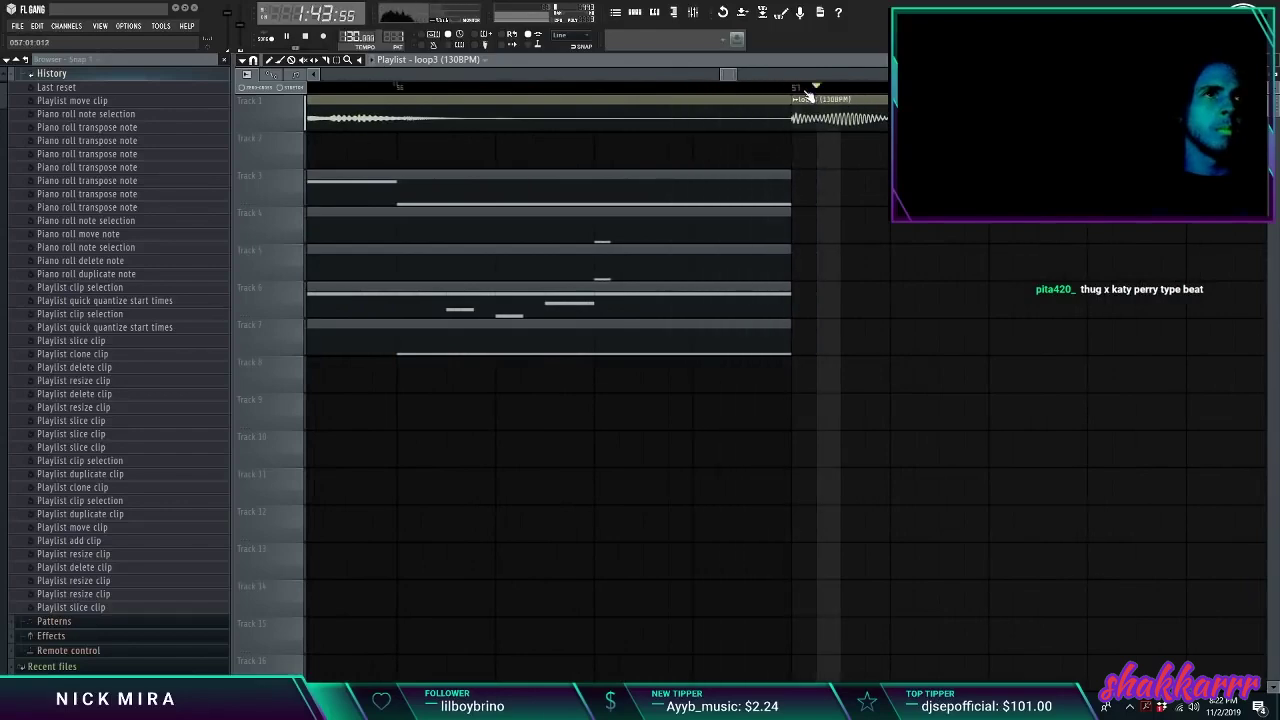
# Step: Delete all playlist clips from bar 65 onwards
pyautogui.scroll(-3, 808, 93)
pyautogui.moveTo(797, 118); pyautogui.dragTo(1204, 480)
pyautogui.press('Delete')
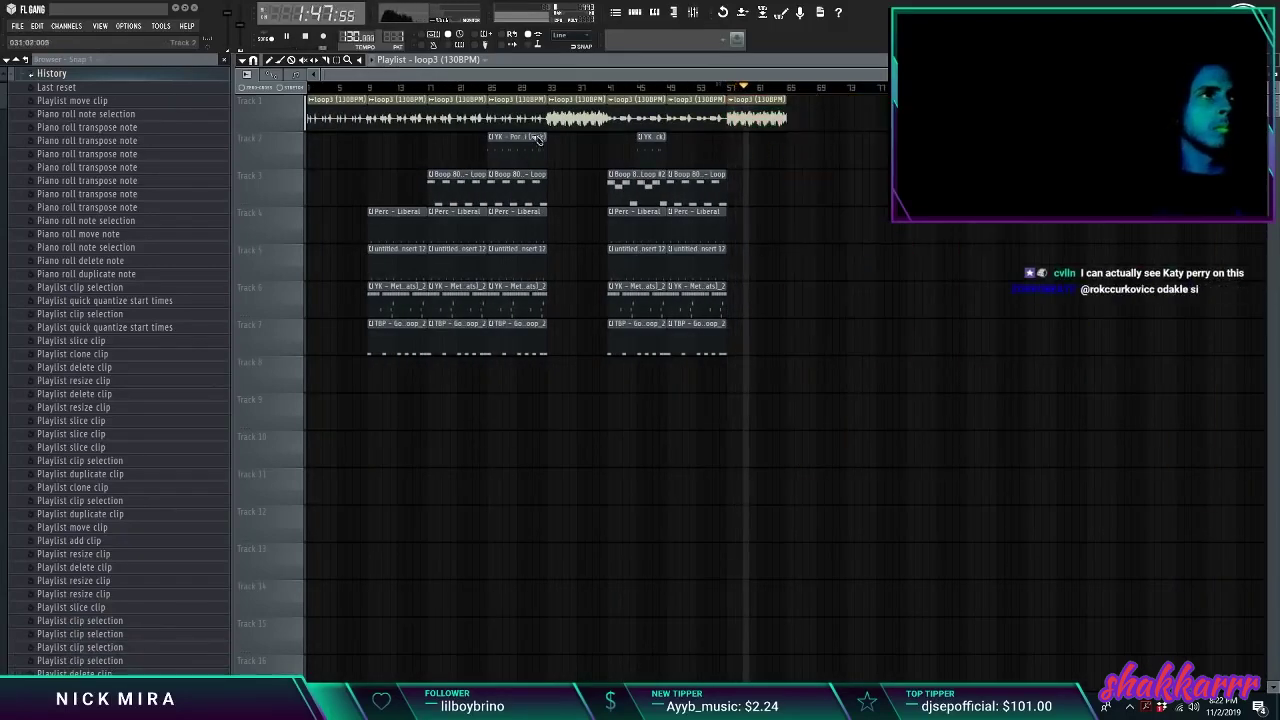
# Step: Duplicate every clip in bars 17–65 so the copy starts at bar 65
pyautogui.moveTo(449, 118); pyautogui.dragTo(765, 375)
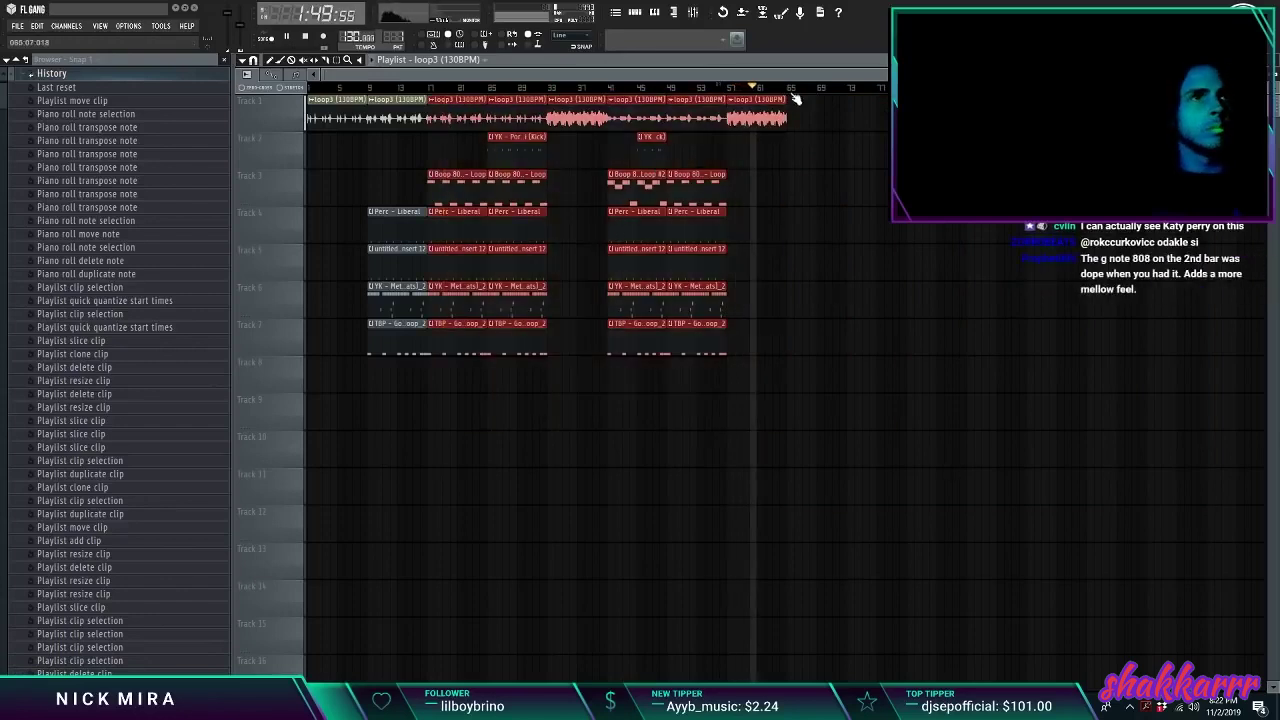
pyautogui.scroll(5, 796, 89)
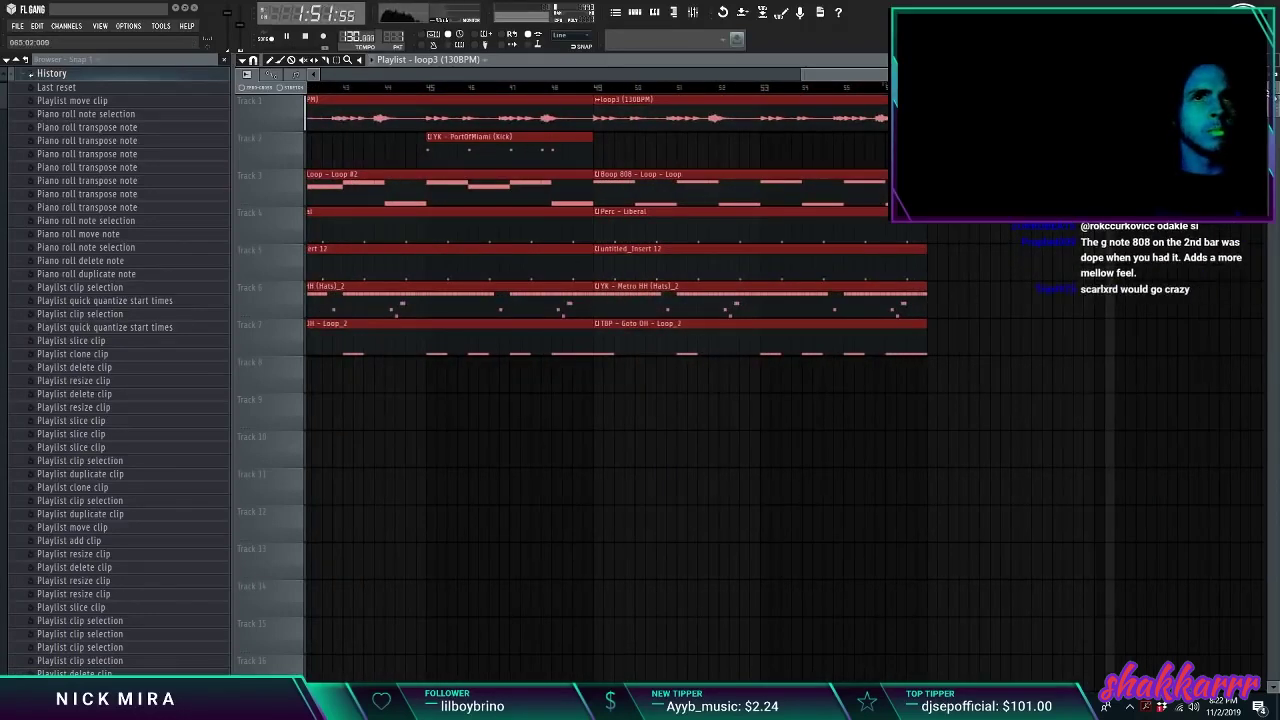
pyautogui.scroll(6, 1261, 90)
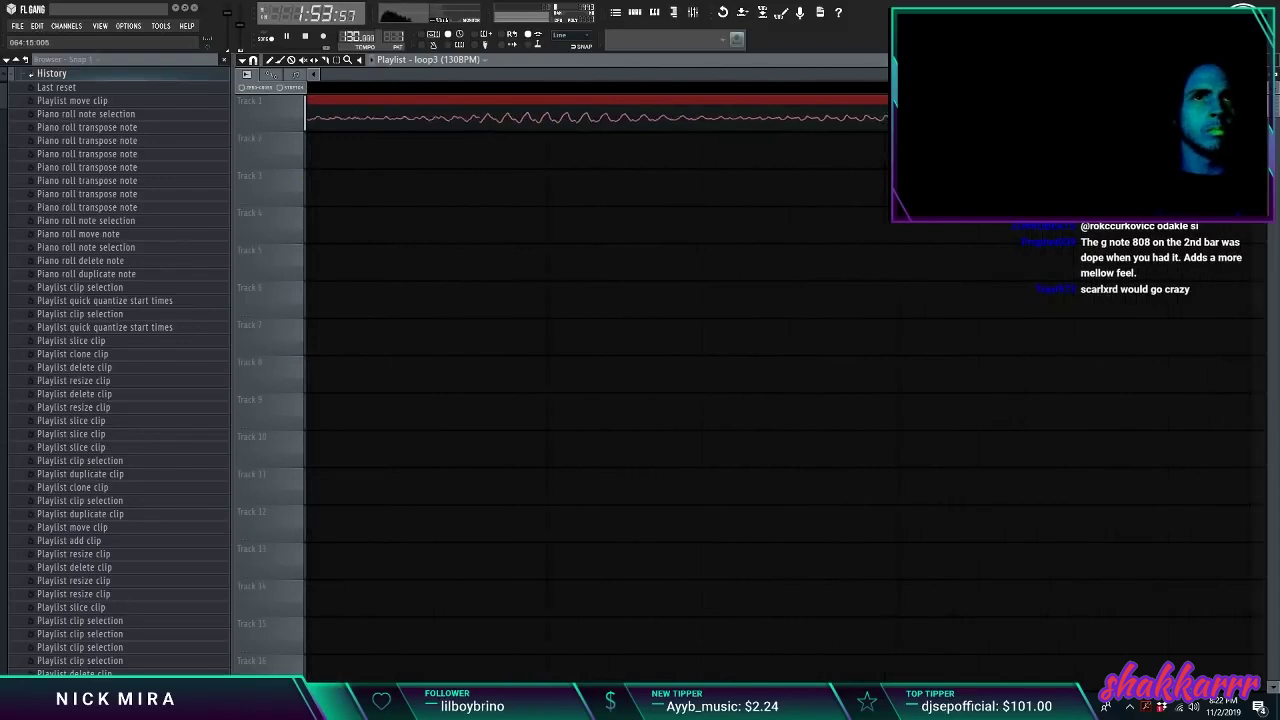
pyautogui.hotkey('ctrl', 'd')
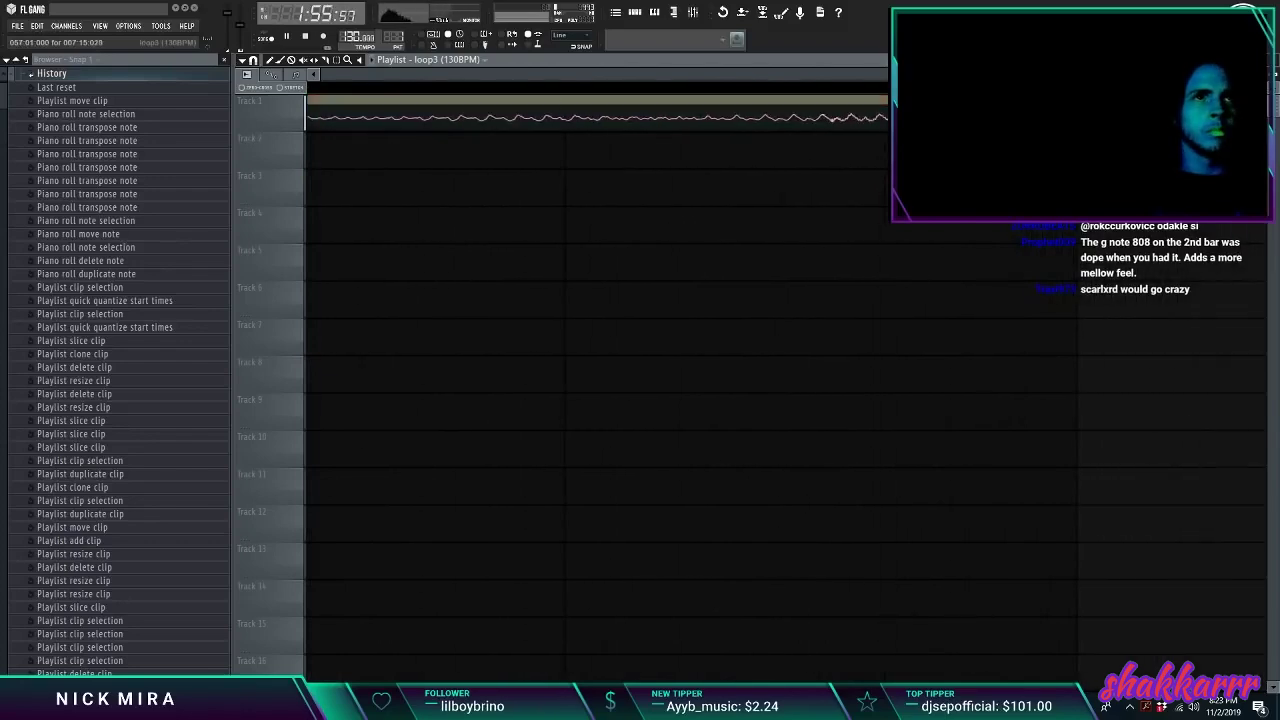
pyautogui.scroll(-7, 480, 114)
pyautogui.moveTo(510, 110); pyautogui.dragTo(1274, 503)
pyautogui.hotkey('ctrl', 'b')
pyautogui.scroll(-3, 613, 92)
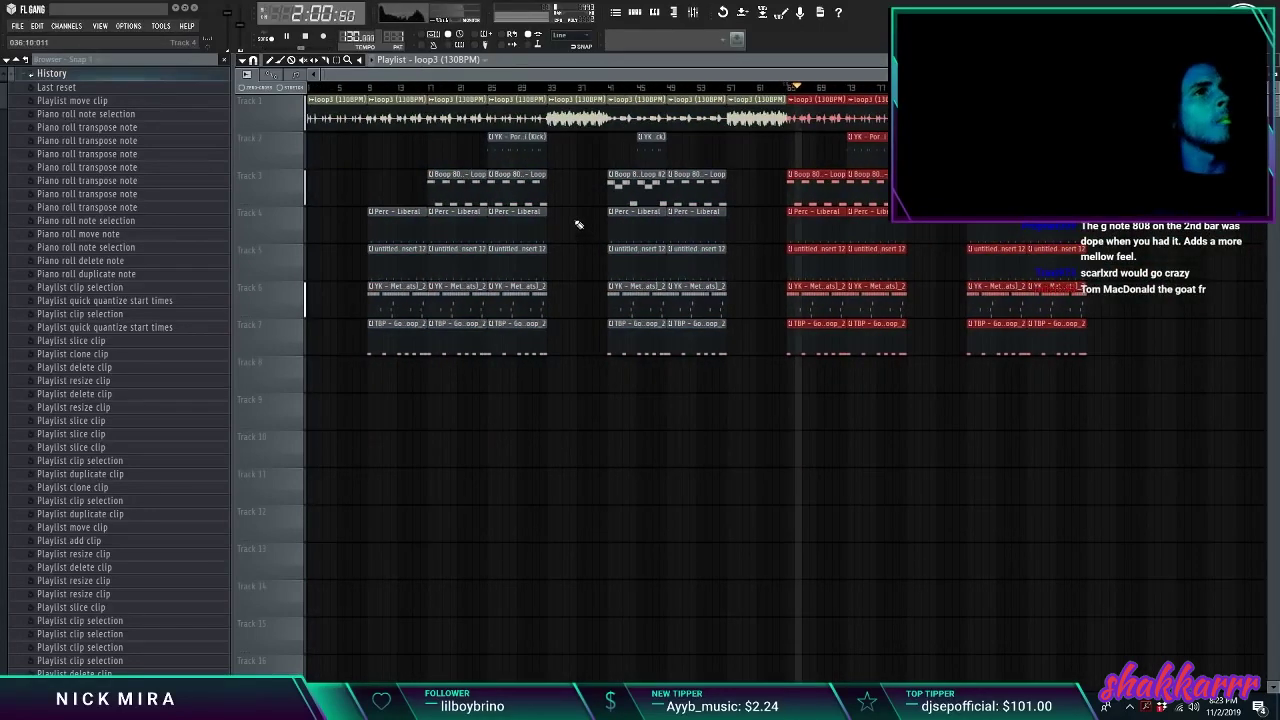
pyautogui.keyDown('ctrl'); pyautogui.click(576, 222); pyautogui.keyUp('ctrl')
# Step: Duplicate the clips from bar 65 onwards once more so the new copy starts at bar 113
pyautogui.moveTo(800, 118); pyautogui.dragTo(1180, 416)
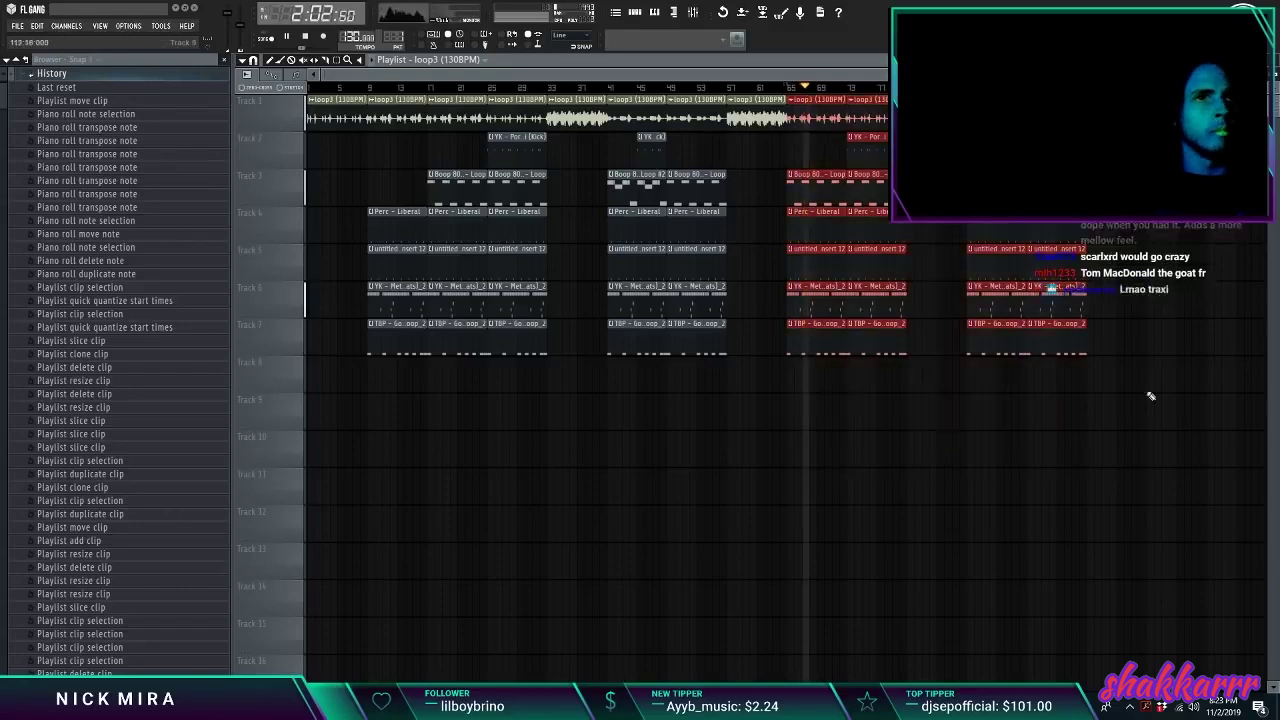
pyautogui.hotkey('ctrl', 'b')
pyautogui.keyDown('ctrl'); pyautogui.click(789, 210); pyautogui.keyUp('ctrl')
pyautogui.scroll(-3, 620, 91)
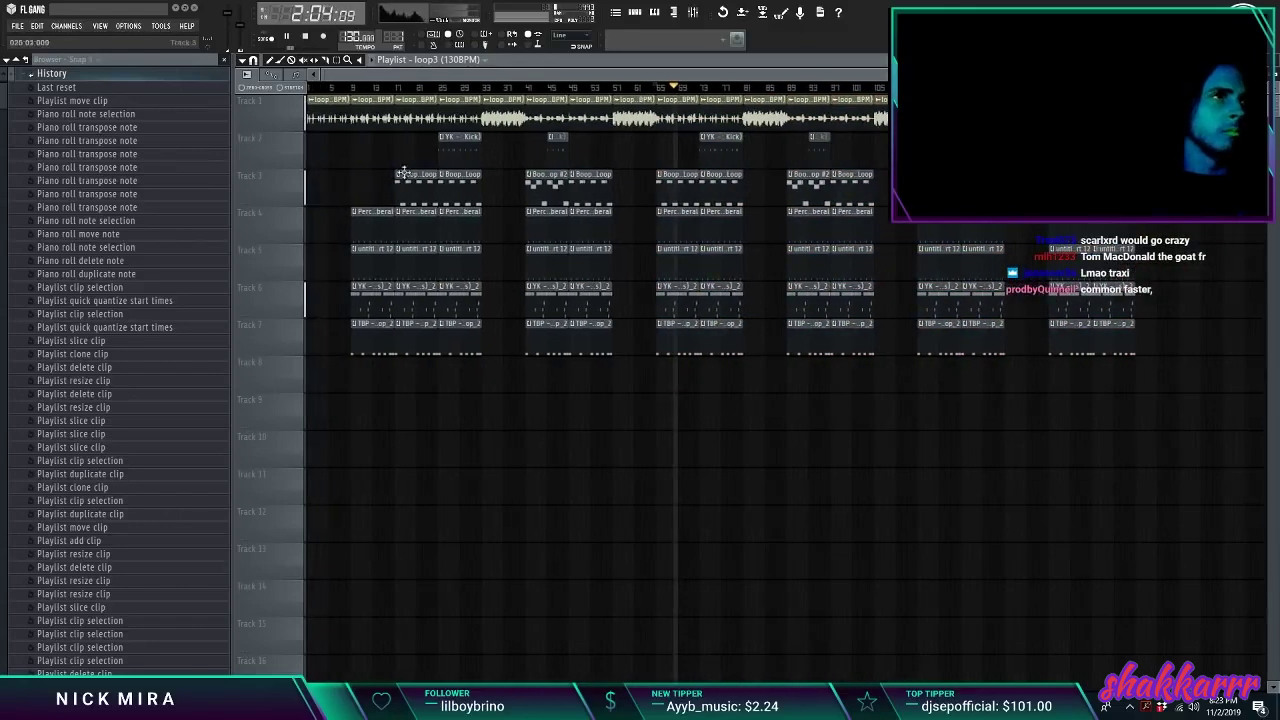
# Step: Open the channel settings of the loop3 audio clip
pyautogui.doubleClick(386, 122)
pyautogui.rightClick(366, 160)
pyautogui.doubleClick(424, 116)
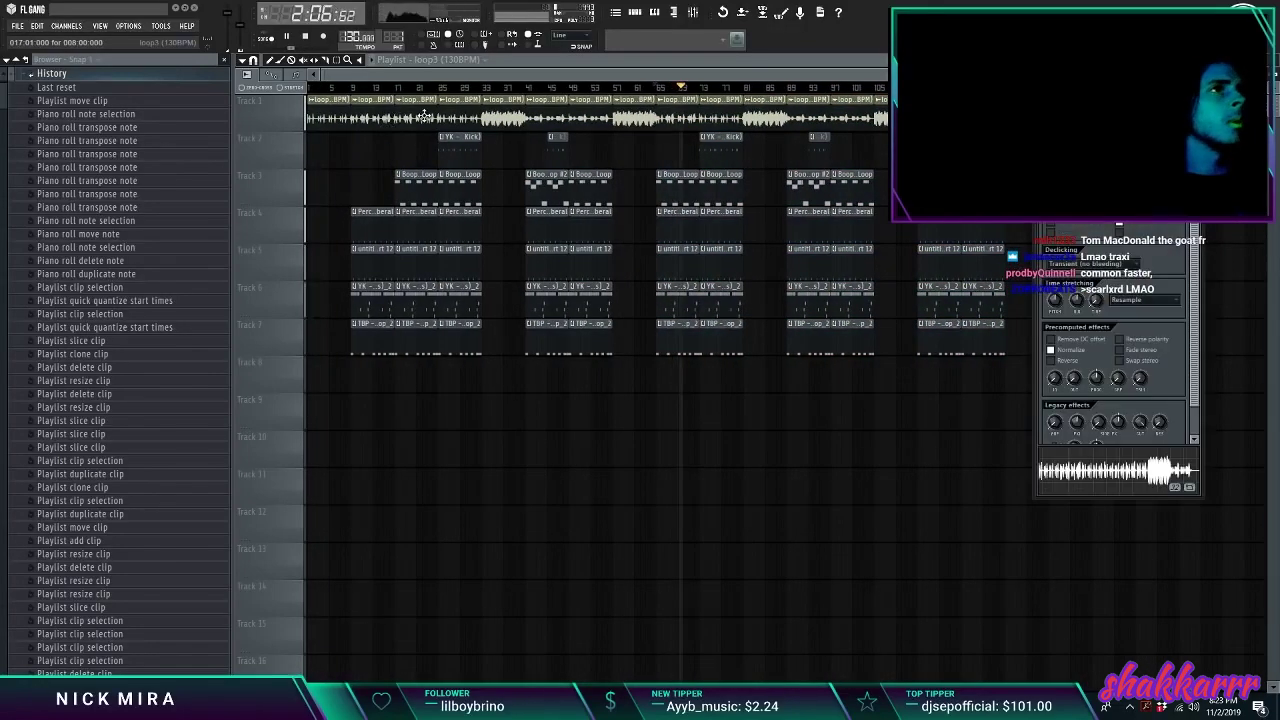
# Step: Rename the new folder inside the Beats folder as Twister from the project save dialog
pyautogui.hotkey('ctrl', 'shift', 's')
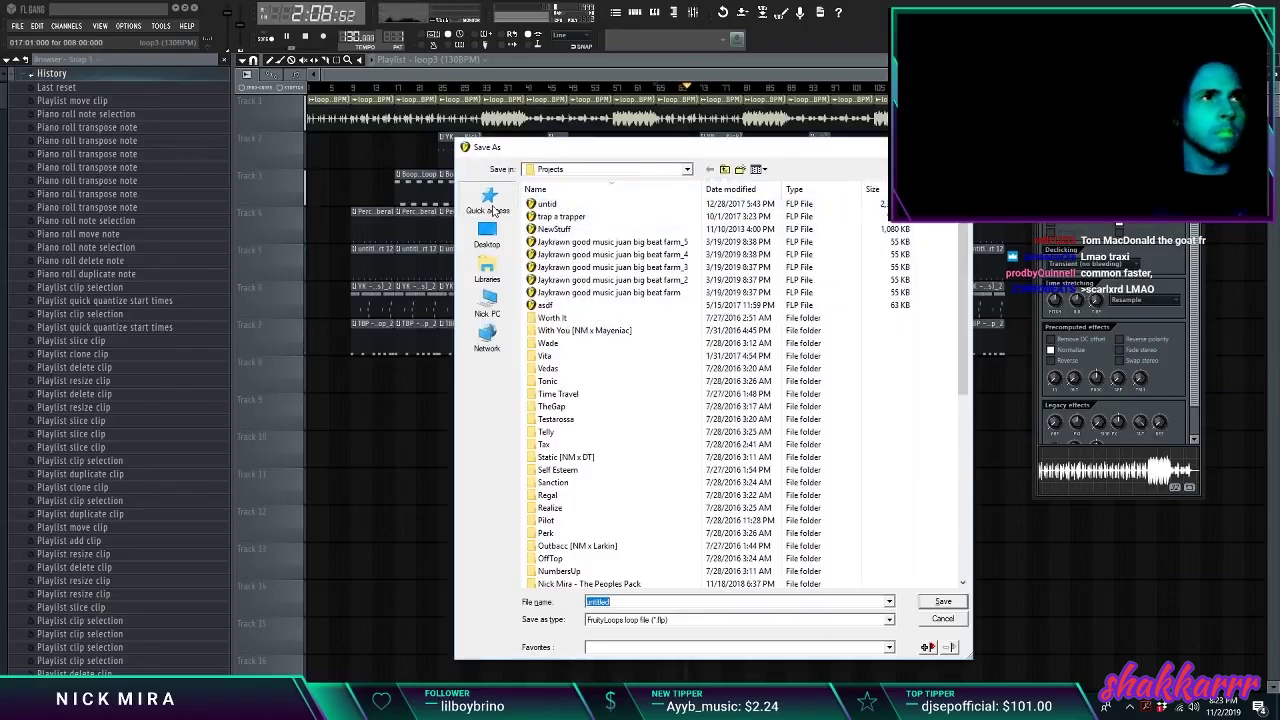
pyautogui.click(487, 205)
pyautogui.doubleClick(607, 231)
pyautogui.doubleClick(567, 231)
pyautogui.doubleClick(568, 206)
pyautogui.doubleClick(560, 205)
pyautogui.doubleClick(566, 208)
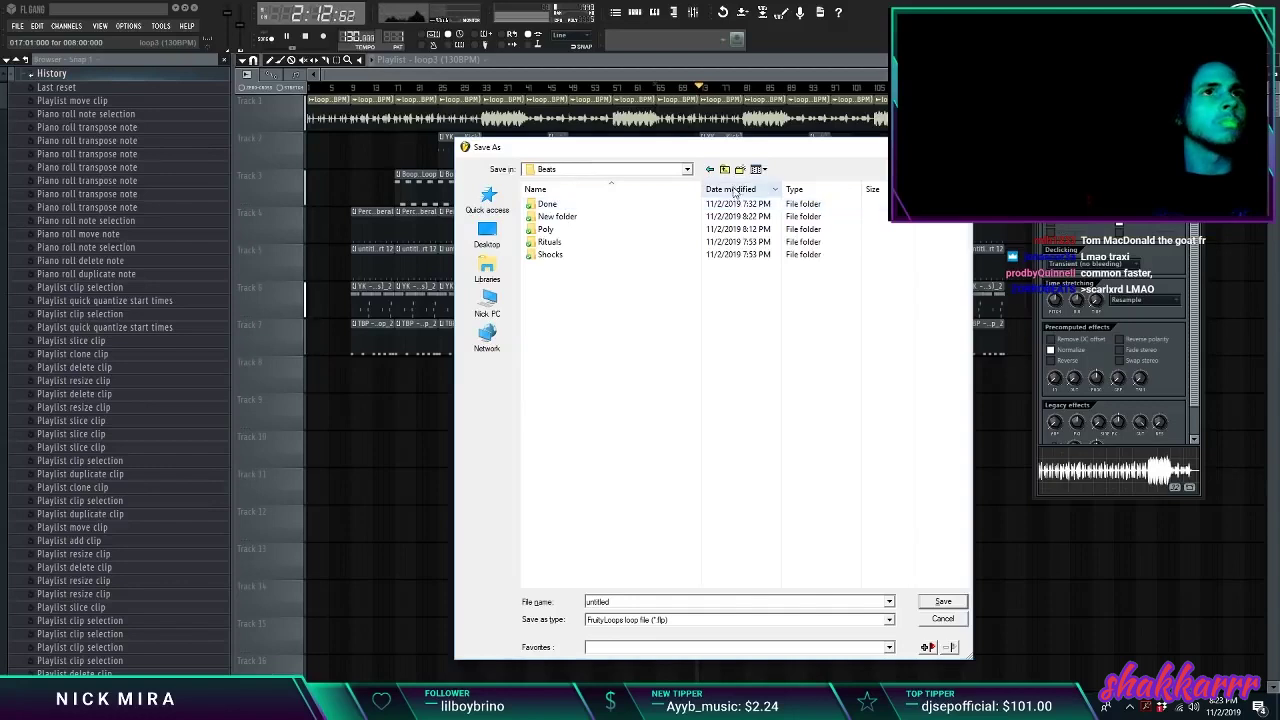
pyautogui.click(668, 220)
pyautogui.click(567, 218)
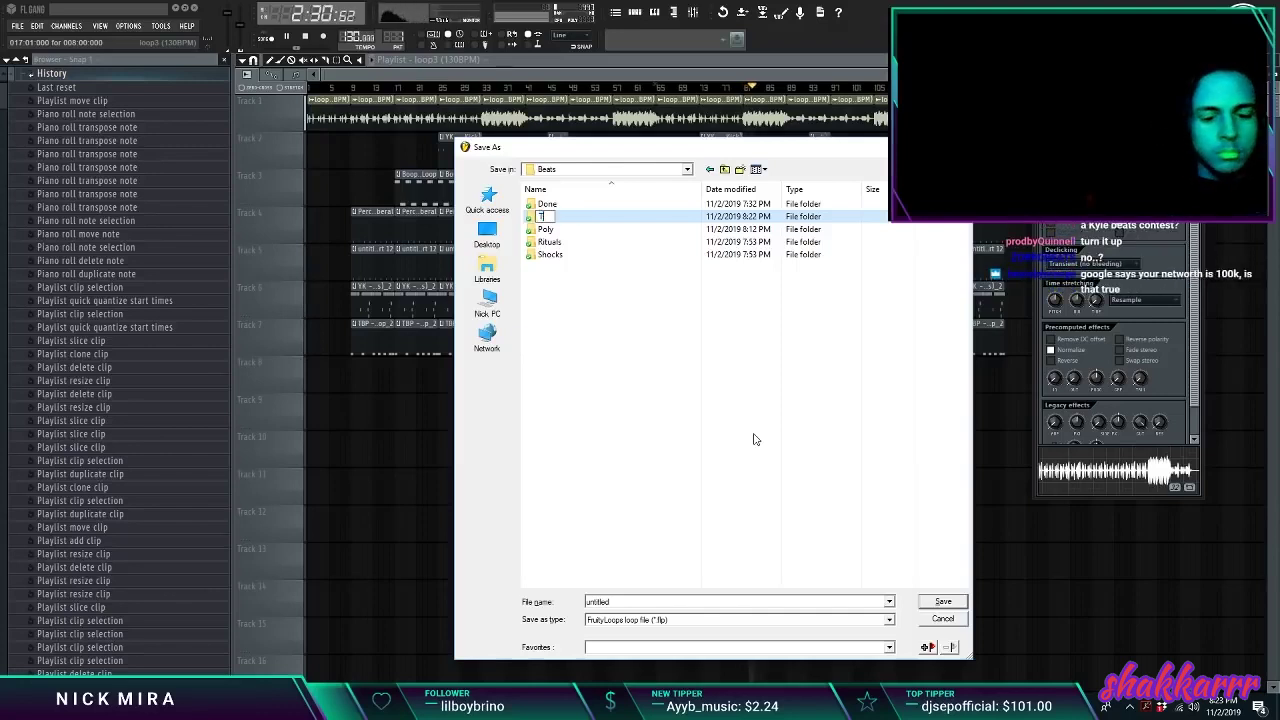
pyautogui.write('er')
pyautogui.press('Return')
# Step: Save the project in the Twister folder as NM x Rok - 130BPM
pyautogui.press('Return')
pyautogui.write('NM')
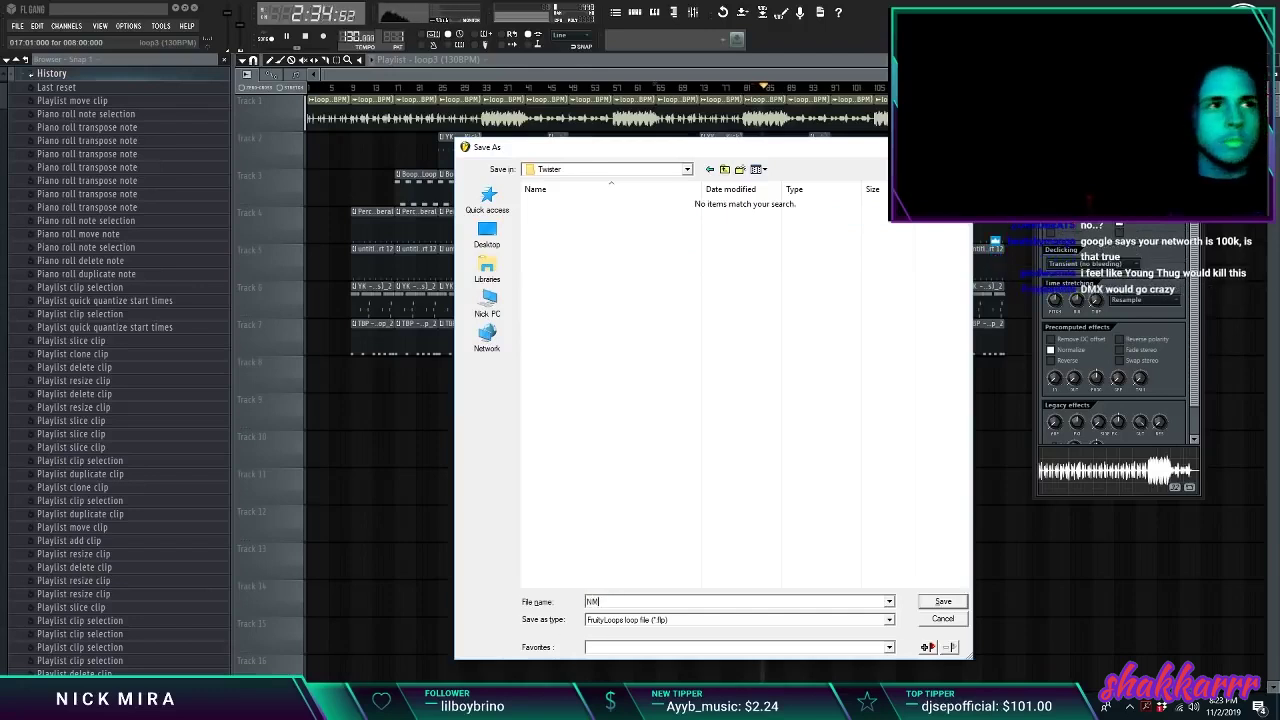
pyautogui.press('BackSpace')
pyautogui.press('BackSpace')
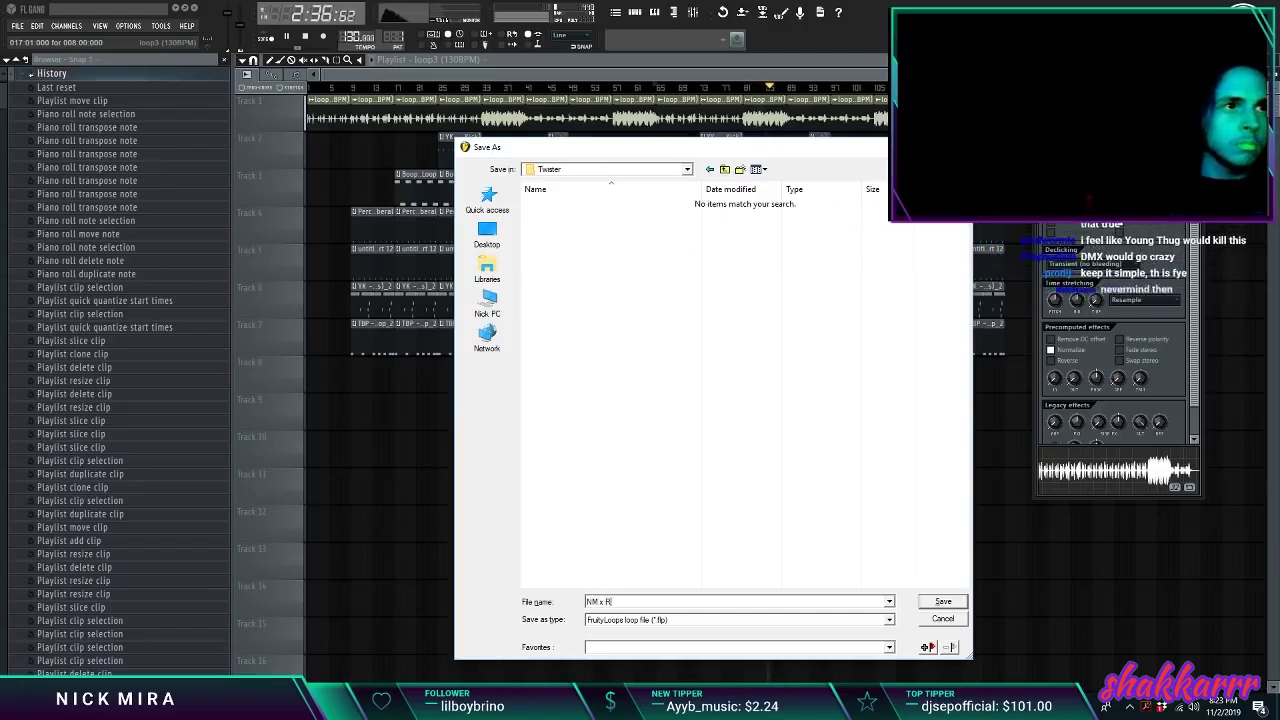
pyautogui.write('ok - 130BPM')
pyautogui.press('Return')
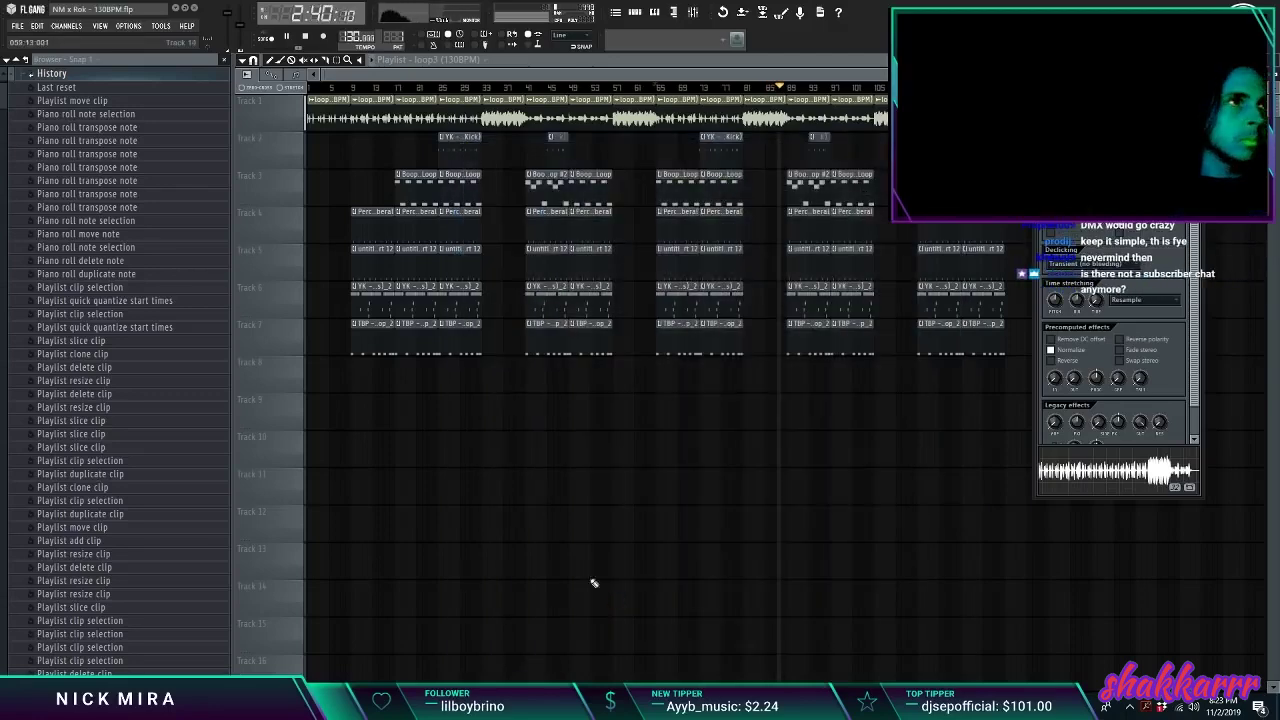
# Step: Collapse the browser's history and browse to the Percs samples in the 1 STASH drum kit while playing from about bar 9
pyautogui.click(97, 76)
pyautogui.click(349, 89)
pyautogui.moveTo(3, 300); pyautogui.dragTo(2, 170)
pyautogui.scroll(5, 172, 290)
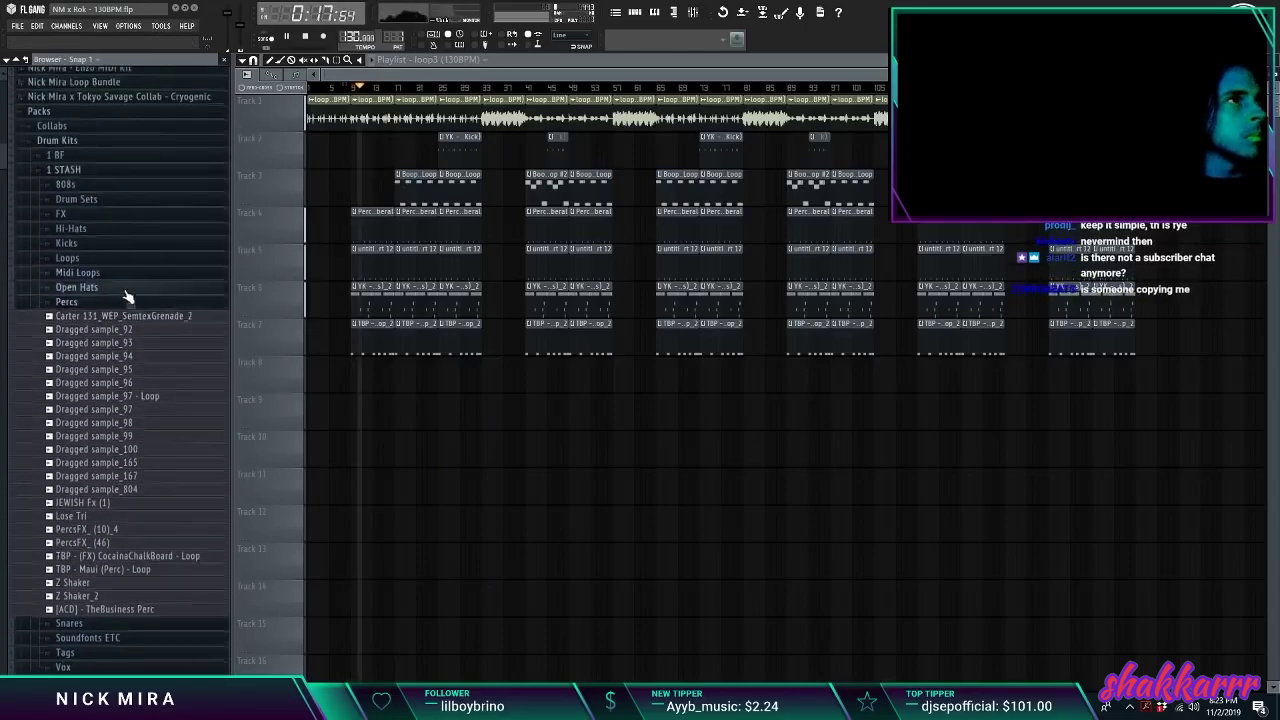
# Step: Rename the saved project file in the Twister folder as NM x Rok - Twister 130BPM and save the project over it
pyautogui.click(140, 299)
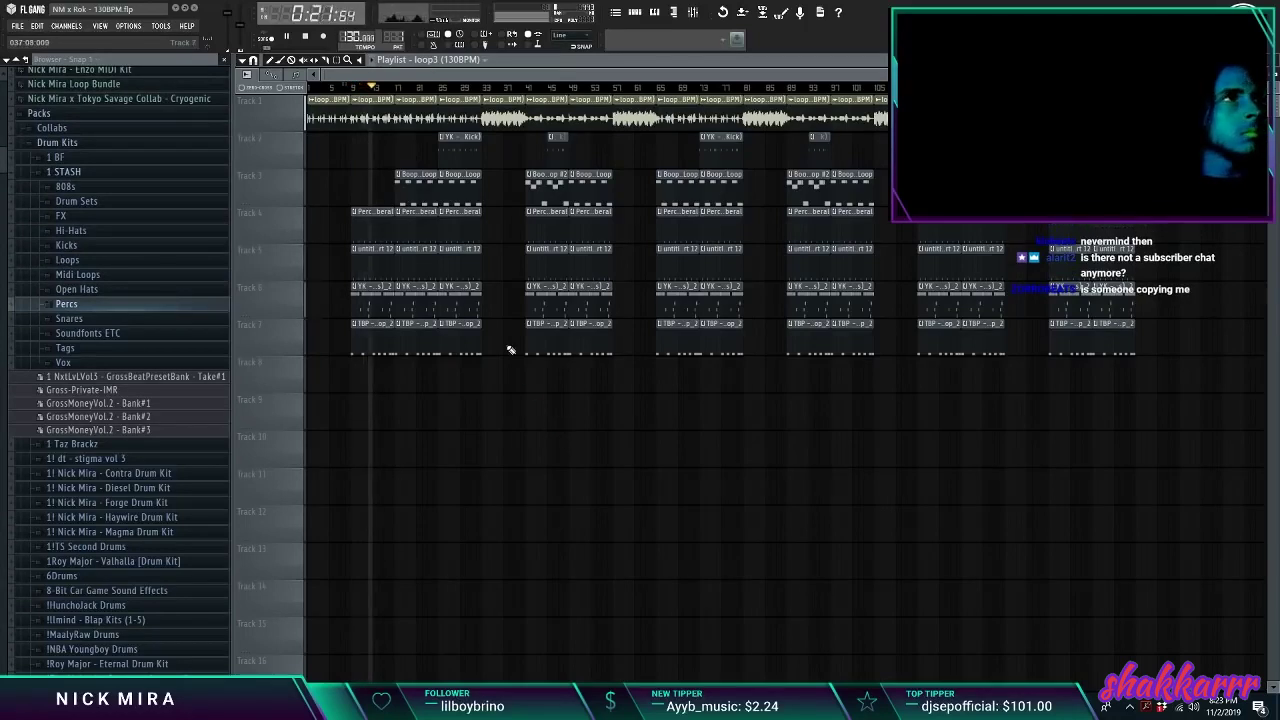
pyautogui.hotkey('ctrl', 'shift', 's')
pyautogui.click(583, 206)
pyautogui.click(583, 206)
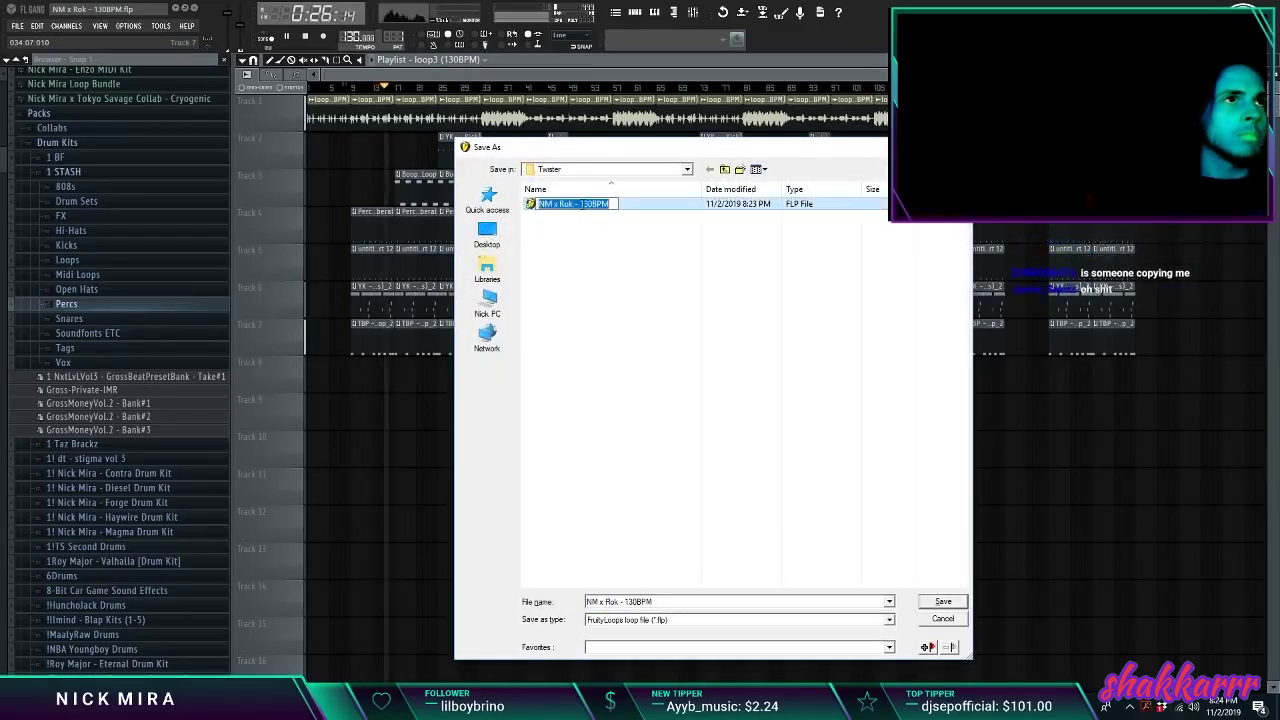
pyautogui.click(712, 229)
pyautogui.doubleClick(705, 205)
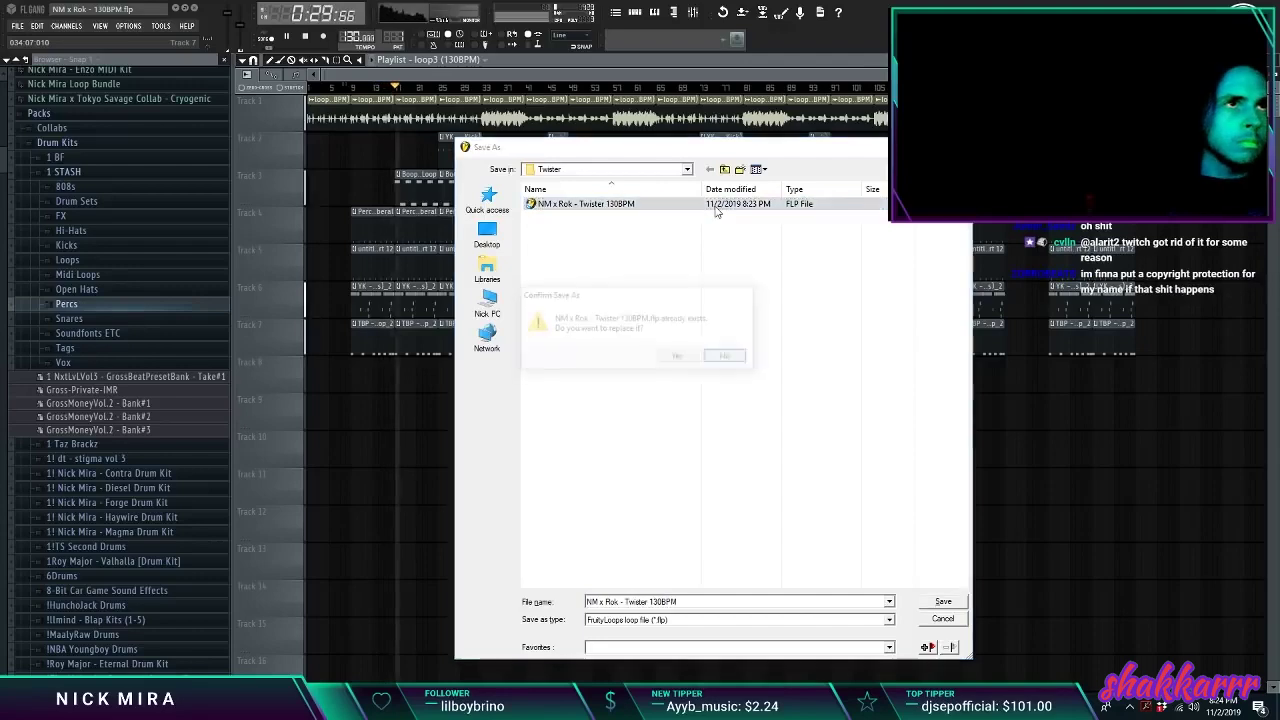
pyautogui.click(729, 357)
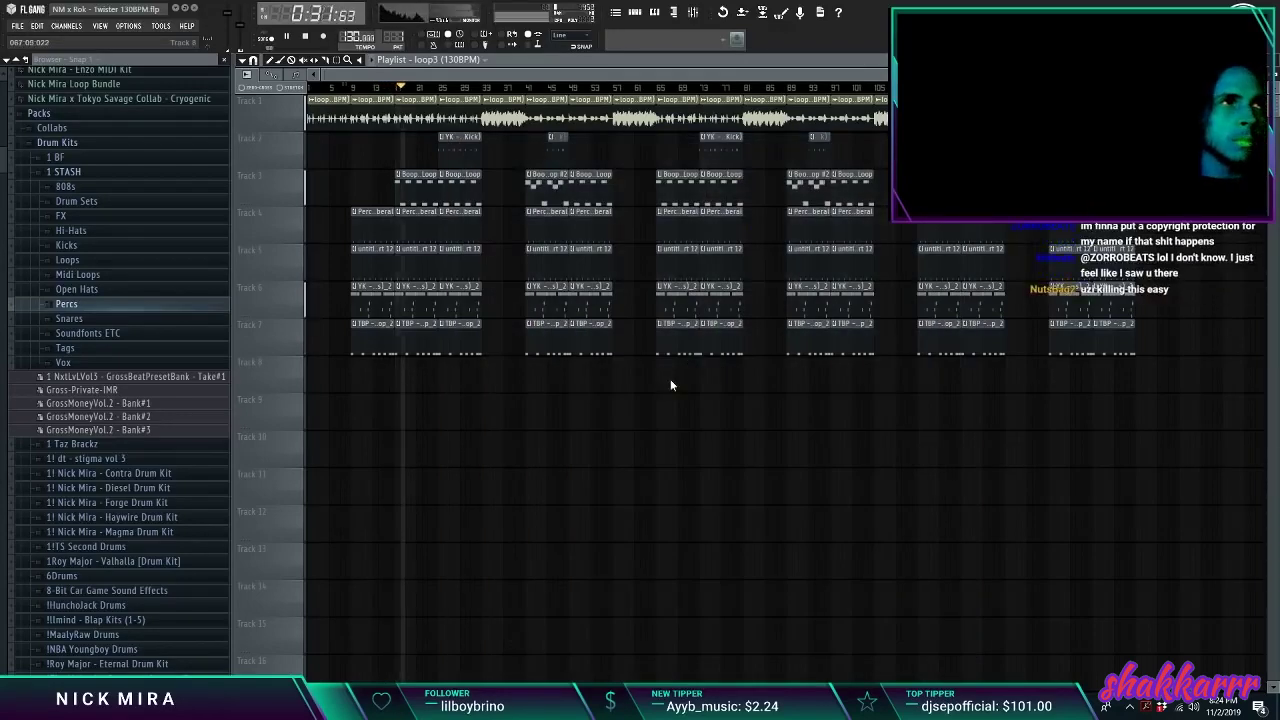
pyautogui.hotkey('ctrl', 'r')
pyautogui.click(928, 603)
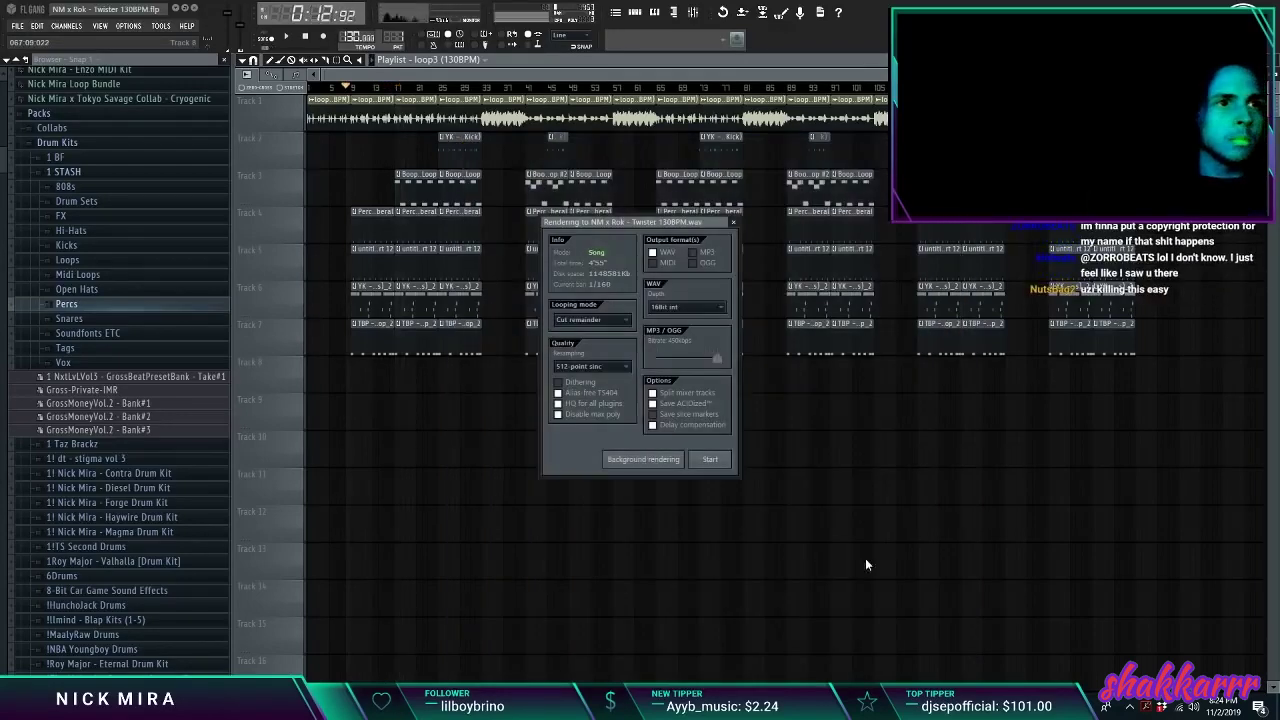
pyautogui.click(692, 252)
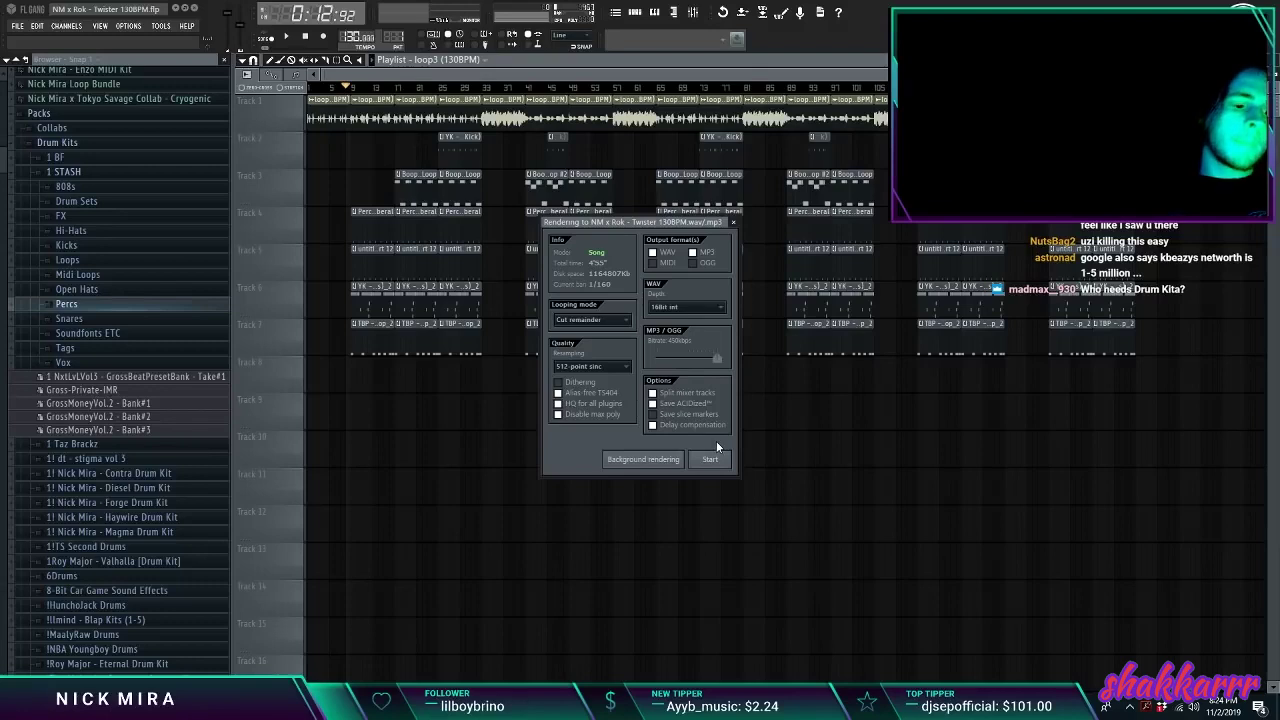
pyautogui.click(735, 224)
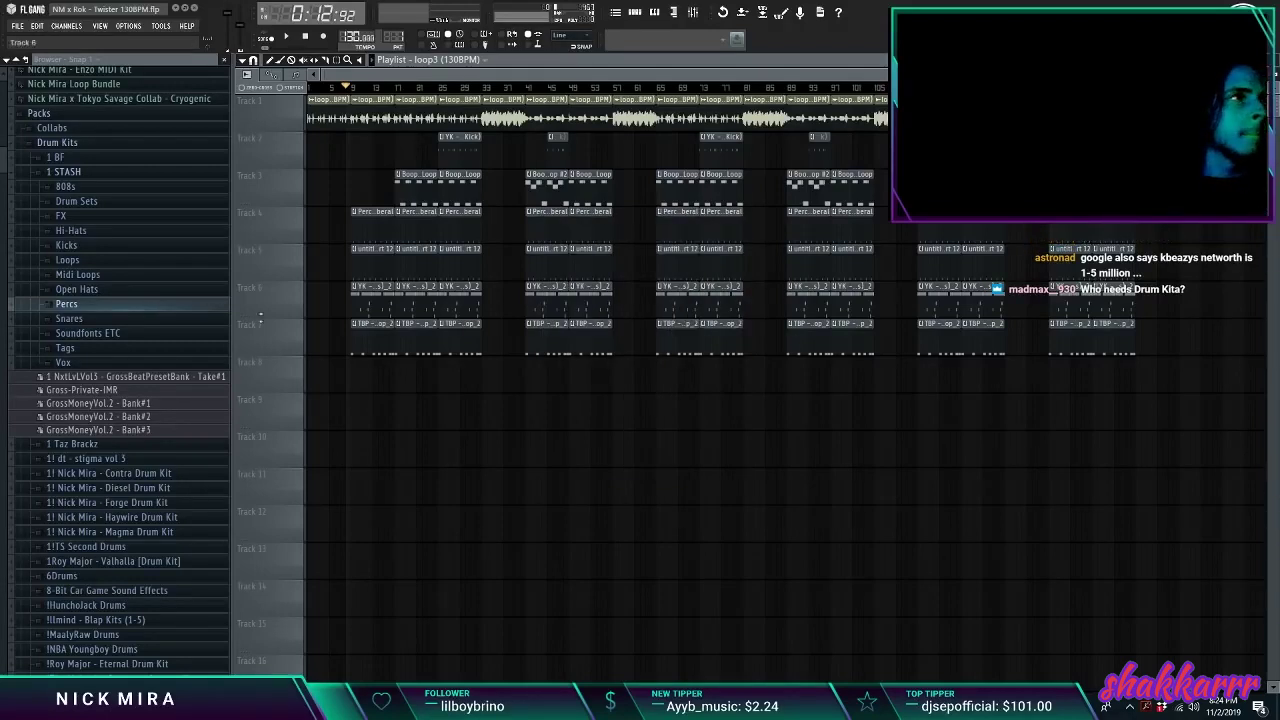
# Step: Place the nick youre stupid sample from the Tags folder on Track 8 at bar 7 and play it back
pyautogui.click(65, 347)
pyautogui.moveTo(149, 510); pyautogui.dragTo(346, 380)
pyautogui.doubleClick(351, 369)
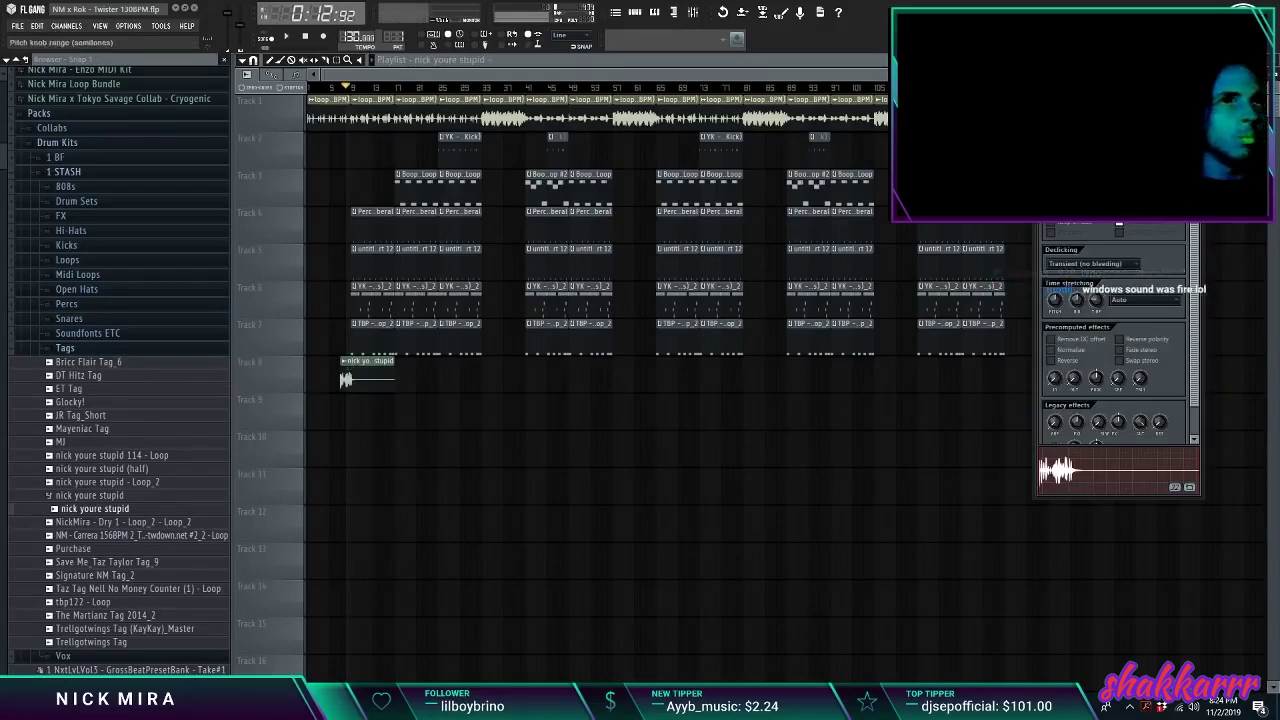
pyautogui.press('space')
pyautogui.scroll(8, 343, 90)
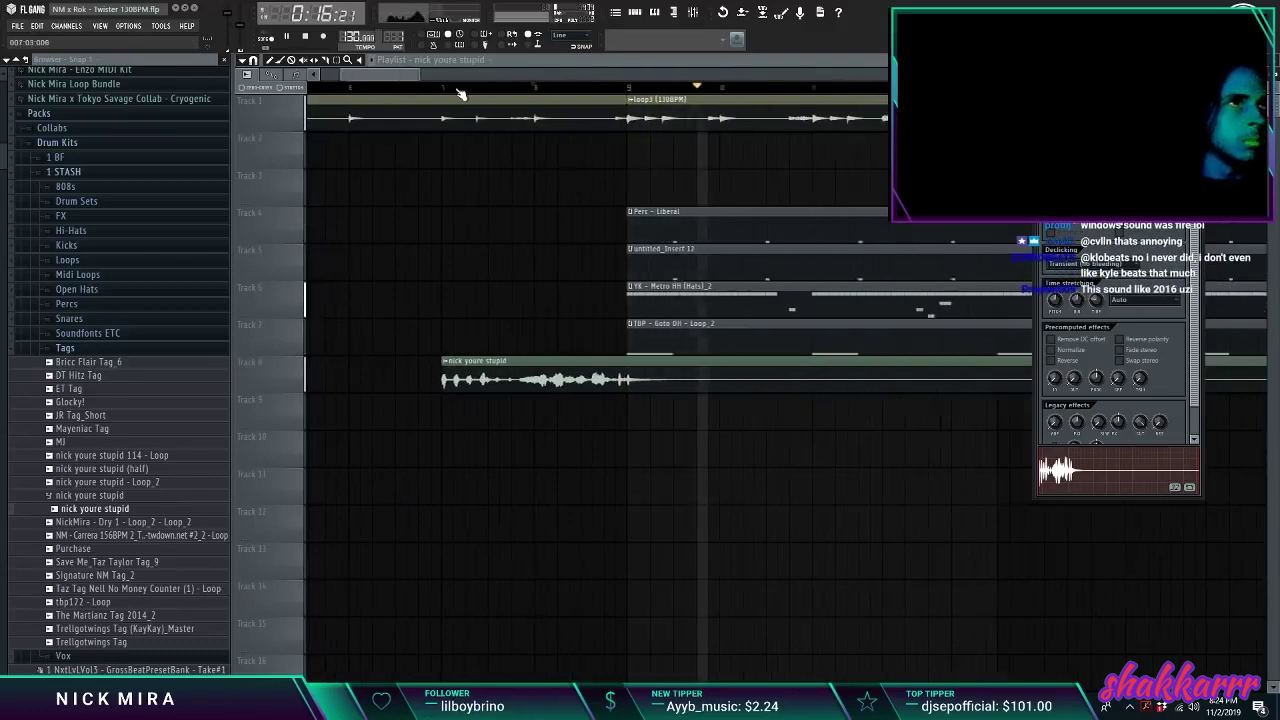
pyautogui.scroll(-4, 456, 88)
# Step: Route the nick youre stupid channel to mixer track 3 and cut its low frequencies with the track EQ
pyautogui.press('F9')
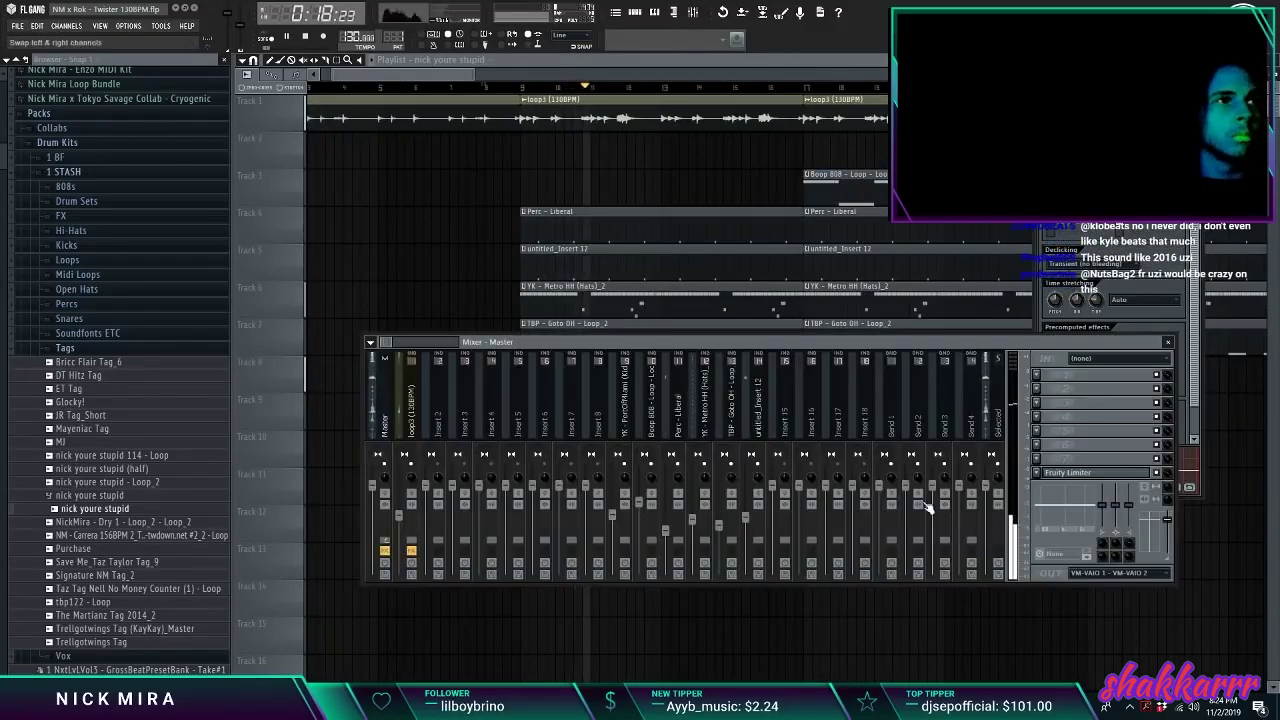
pyautogui.click(1118, 165)
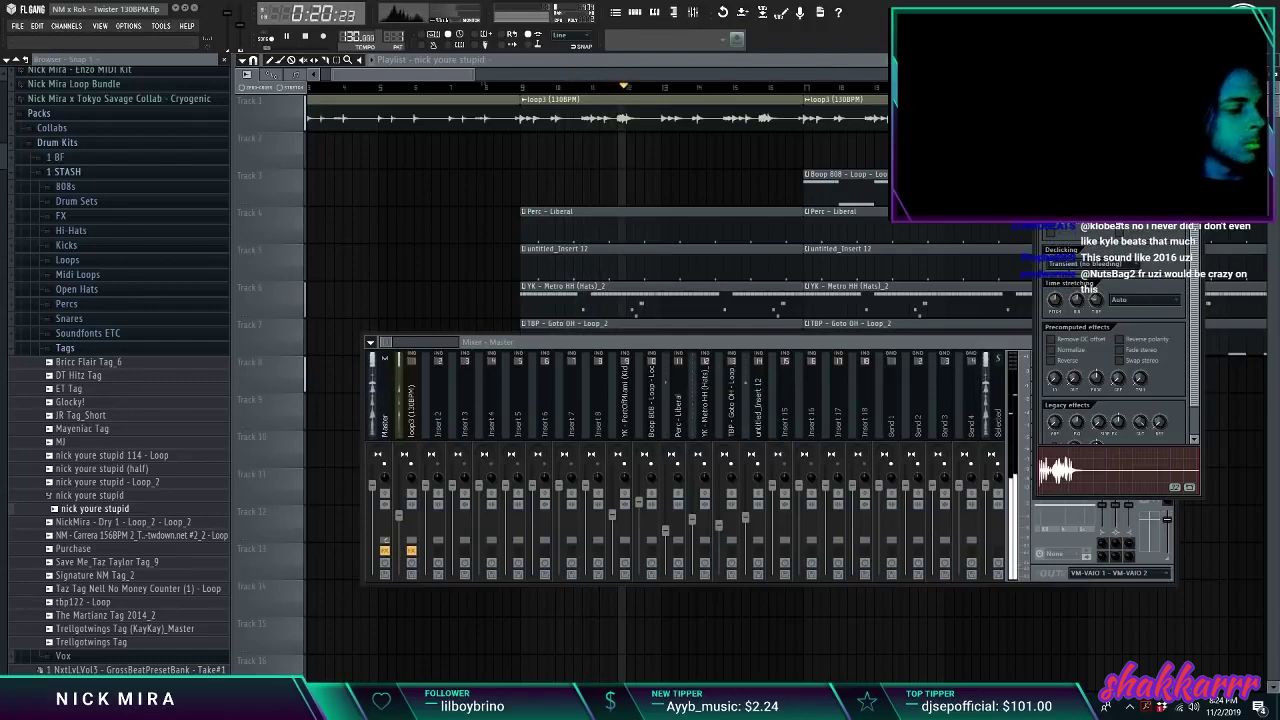
pyautogui.hotkey('ctrl', 'l')
pyautogui.moveTo(1043, 500); pyautogui.dragTo(1043, 524)
pyautogui.press('space')
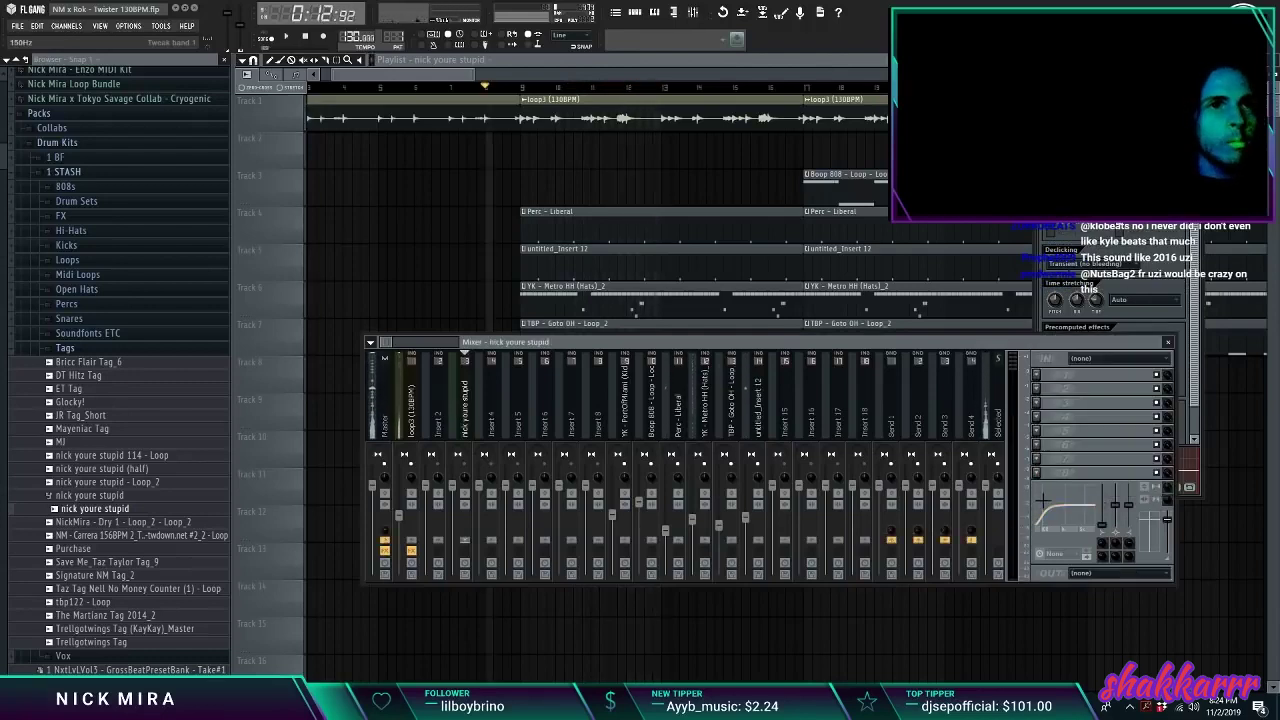
# Step: Play from bar 7 and lower the volume of the nick youre stupid mixer track slightly
pyautogui.click(453, 88)
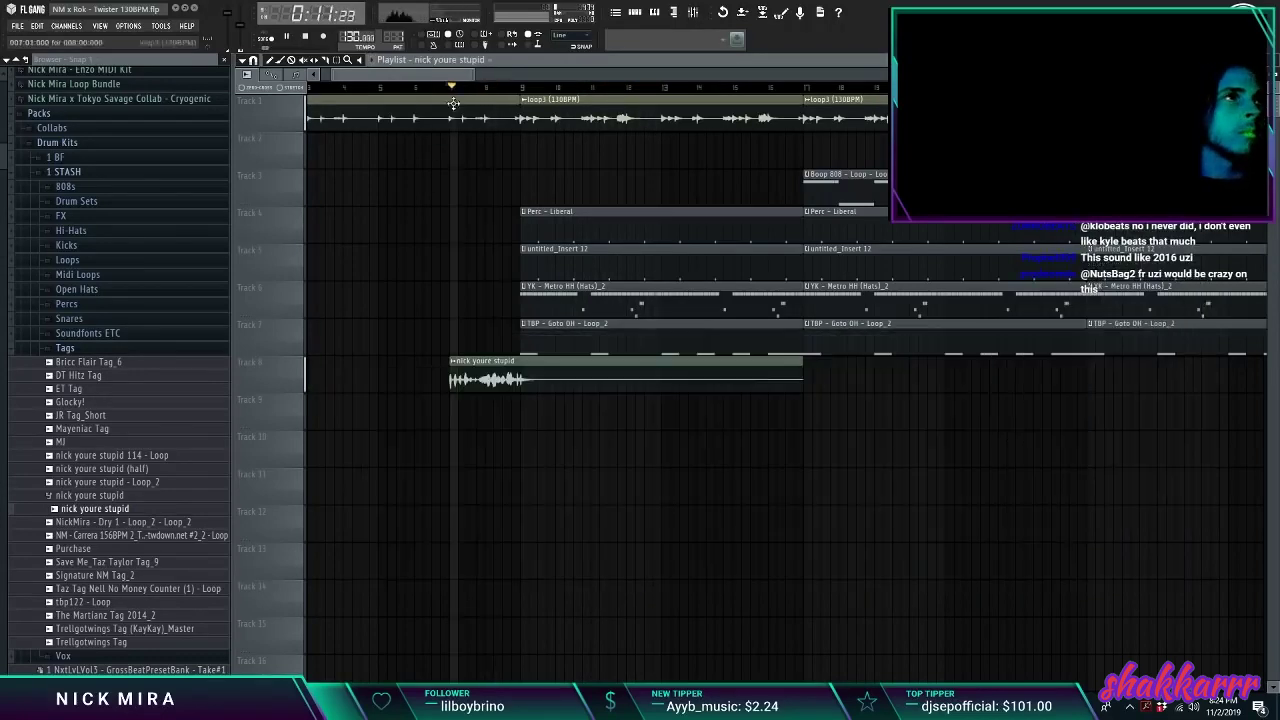
pyautogui.click(692, 12)
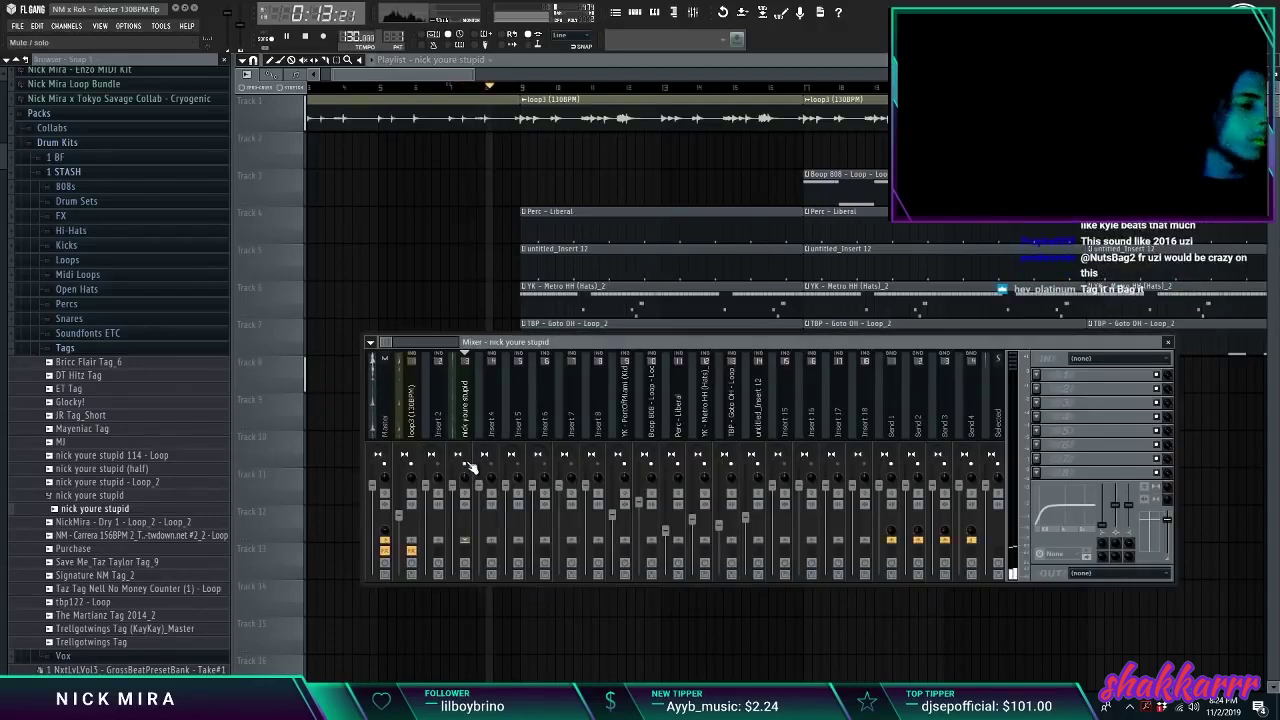
pyautogui.press('space')
pyautogui.press('space')
pyautogui.moveTo(453, 486); pyautogui.dragTo(453, 500)
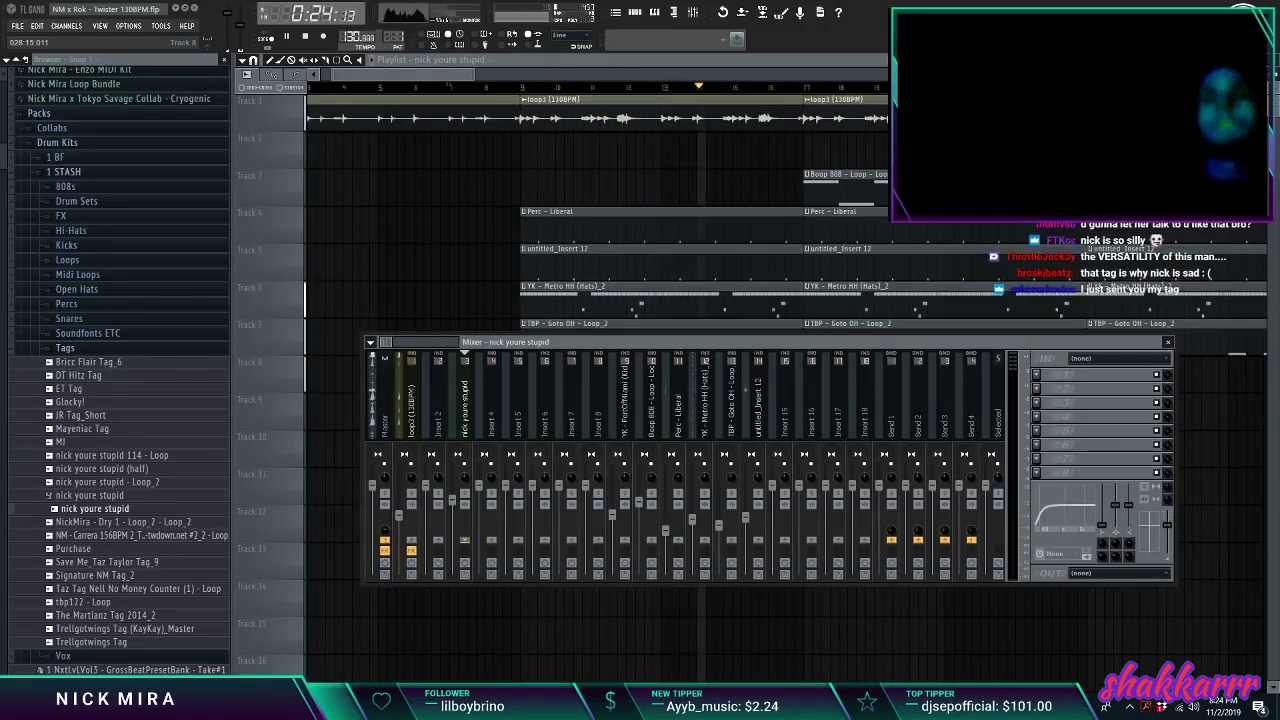
# Step: Add the Rok Tag Sauced audio file to Track 9 at bar 5 and play from there
pyautogui.moveTo(980, 539); pyautogui.dragTo(436, 396)
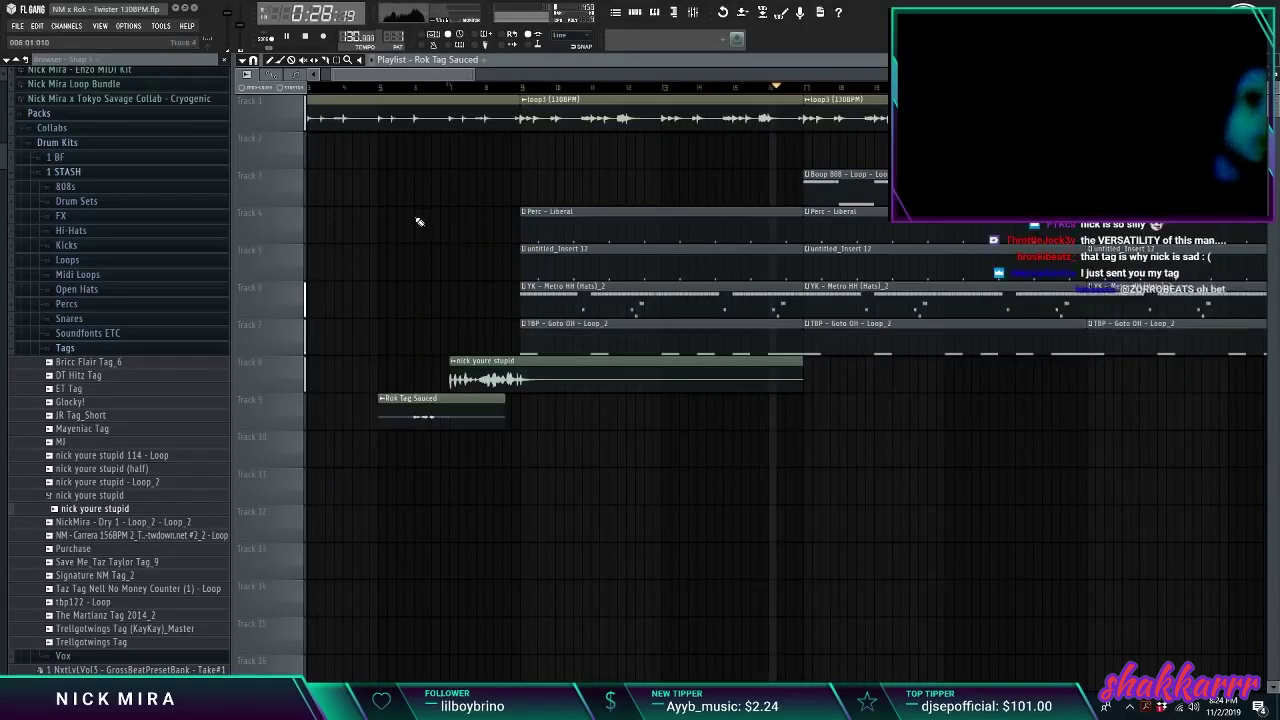
pyautogui.click(381, 88)
pyautogui.scroll(3, 382, 94)
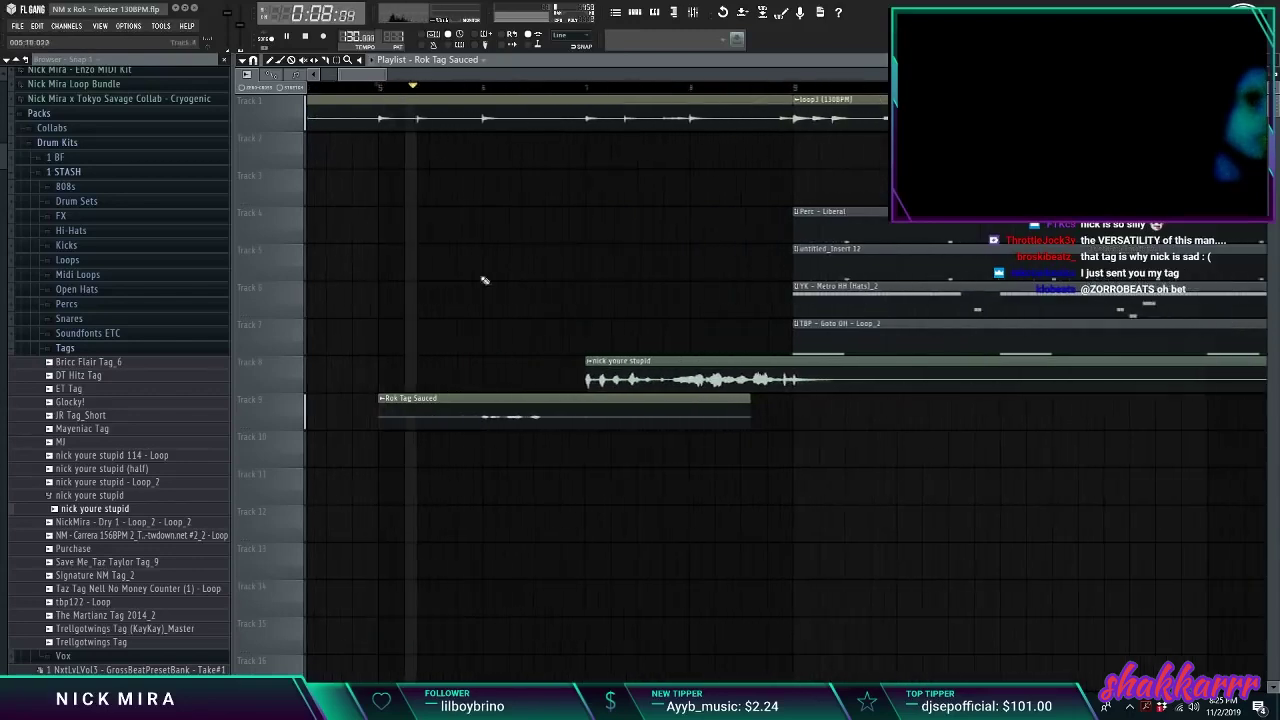
# Step: Shift the pitch of the Rok Tag Sauced clip by +100 cents in its time stretching settings while replaying from bar 6
pyautogui.doubleClick(572, 417)
pyautogui.press('space')
pyautogui.press('space')
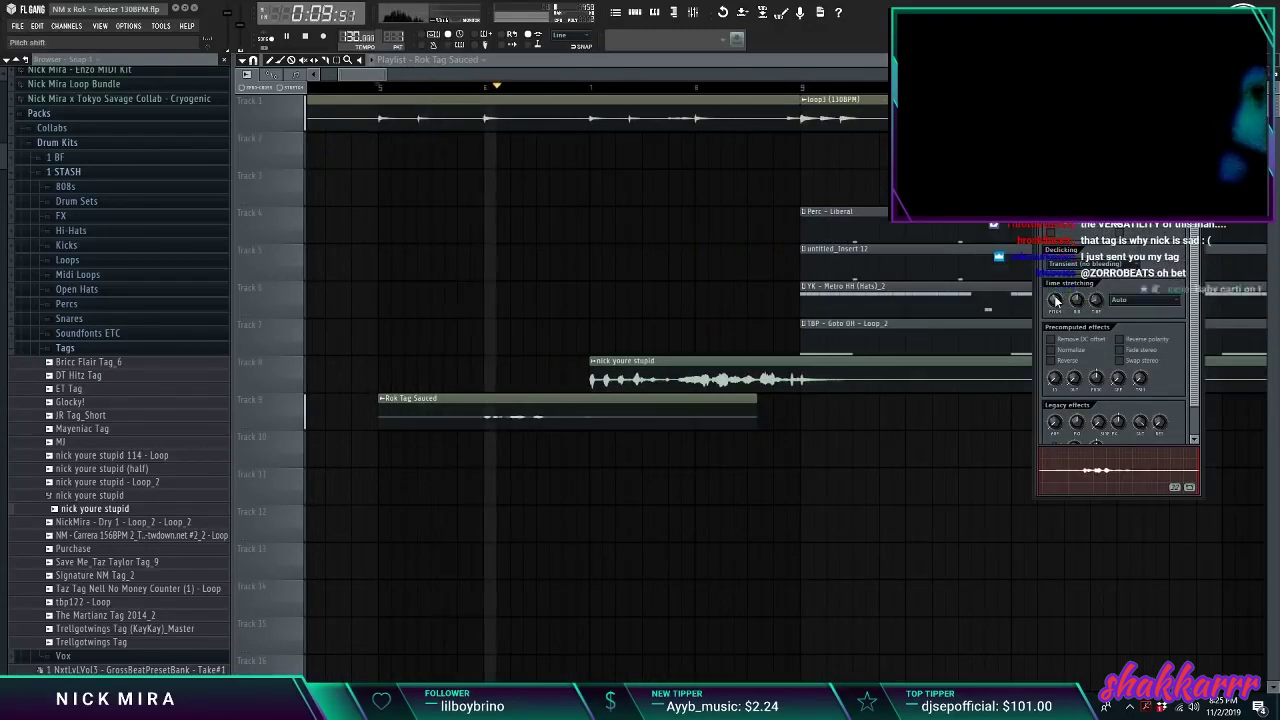
pyautogui.moveTo(1055, 301)
pyautogui.mouseDown()
pyautogui.moveTo(1055, 312)
pyautogui.moveTo(1055, 301)
pyautogui.mouseUp()
pyautogui.click(491, 88)
pyautogui.scroll(2, 491, 88)
pyautogui.doubleClick(655, 414)
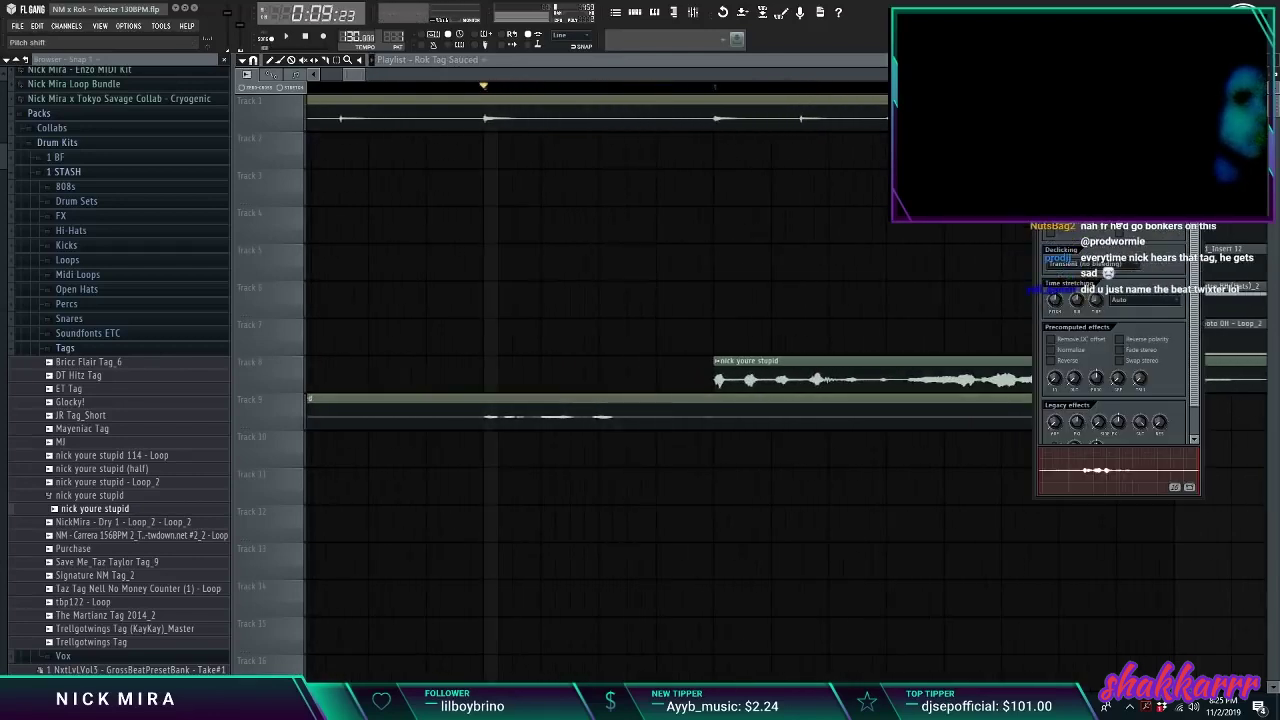
pyautogui.moveTo(1054, 304); pyautogui.dragTo(1054, 298)
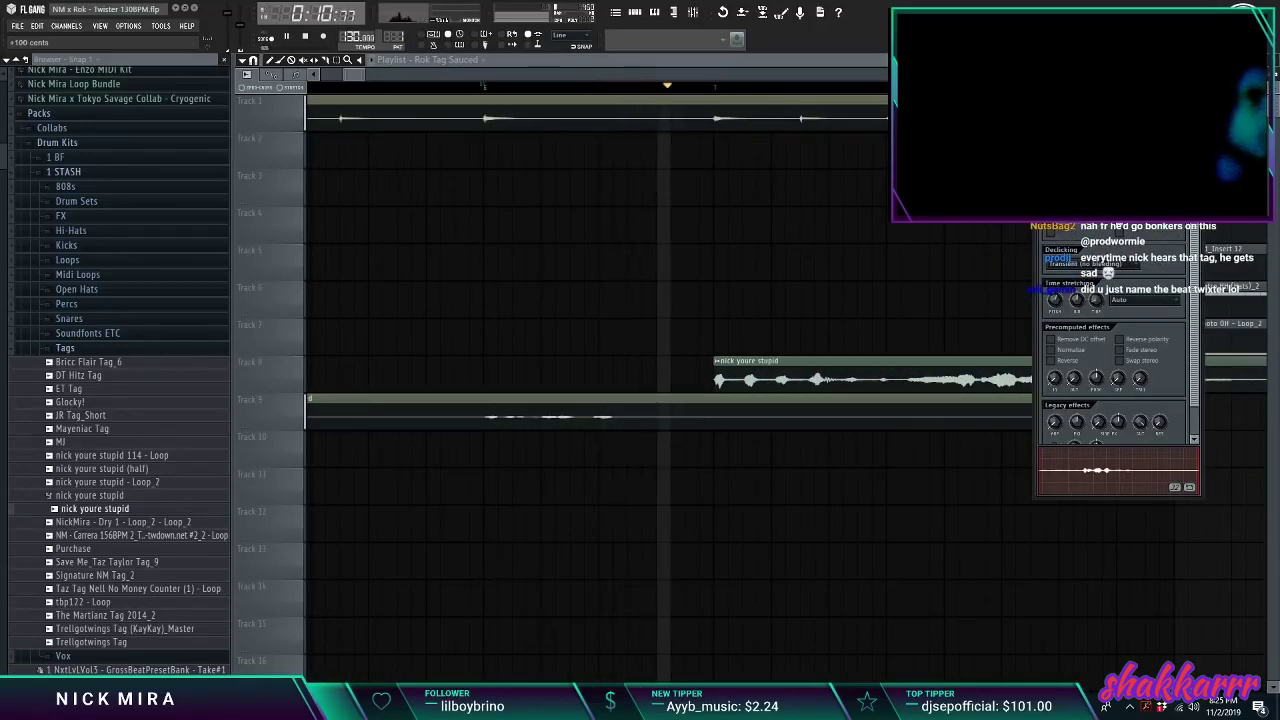
# Step: Slice the Rok Tag Sauced clip and delete the excess pieces, keeping only the part from bar 6 to bar 7
pyautogui.click(495, 420)
pyautogui.press('space')
pyautogui.press('c')
pyautogui.click(495, 429)
pyautogui.moveTo(495, 432); pyautogui.dragTo(496, 431)
pyautogui.press('space')
pyautogui.rightClick(454, 413)
pyautogui.press('space')
pyautogui.press('space')
pyautogui.rightClick(757, 412)
pyautogui.hotkey('ctrl', 'z')
pyautogui.rightClick(842, 418)
pyautogui.rightClick(716, 418)
pyautogui.press('space')
pyautogui.press('space')
pyautogui.press('space')
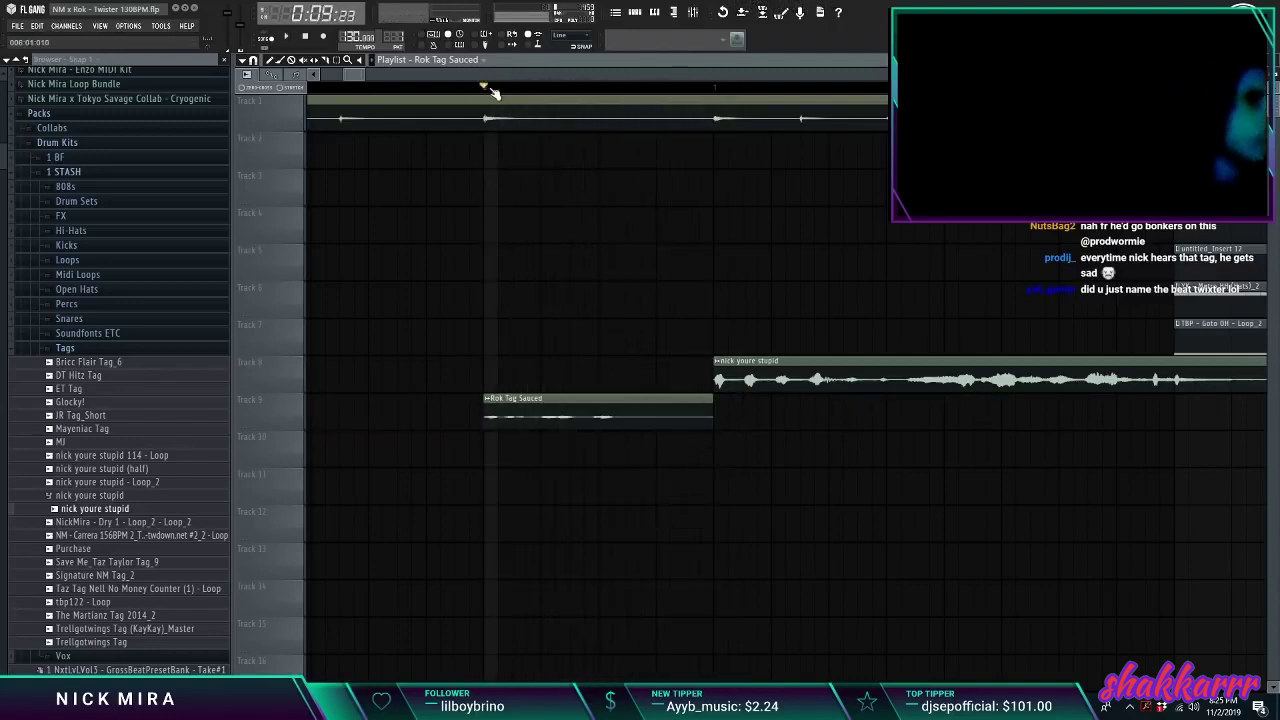
# Step: Nudge the Rok Tag Sauced clip slightly earlier so it starts just before bar 6, checking it by playback
pyautogui.scroll(3, 492, 92)
pyautogui.press('space')
pyautogui.press('space')
pyautogui.moveTo(541, 400); pyautogui.dragTo(540, 401)
pyautogui.press('space')
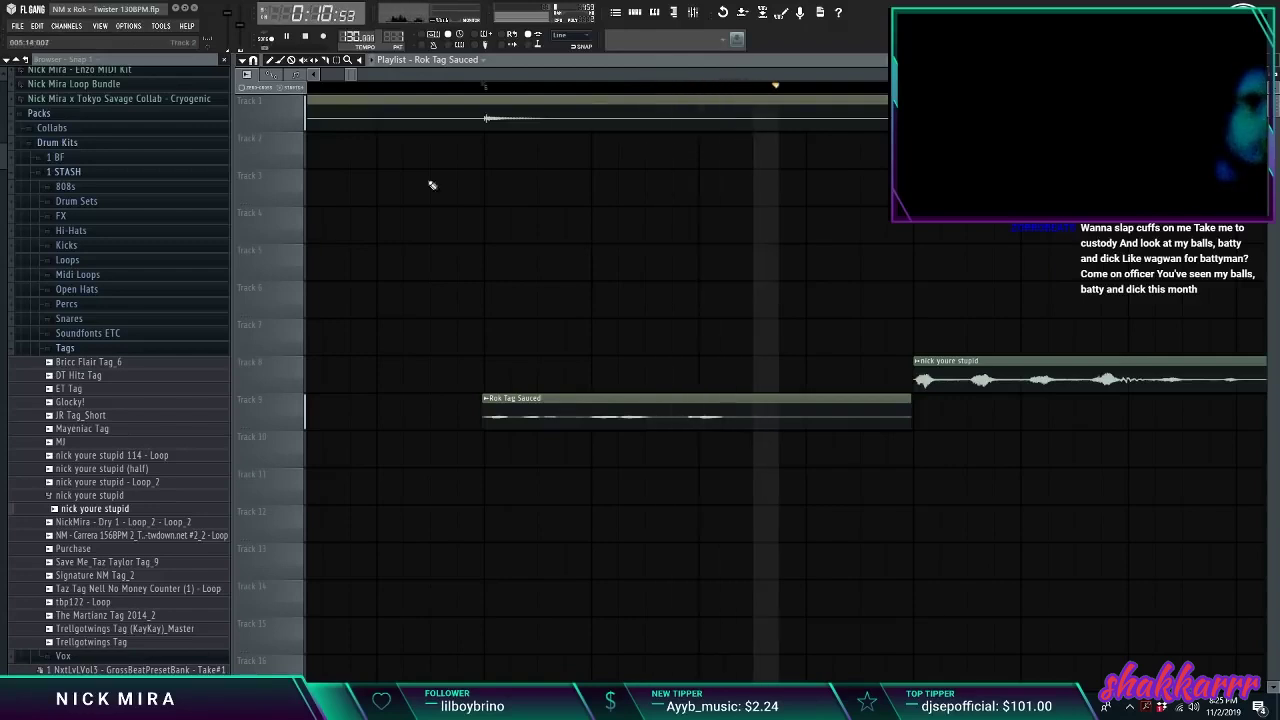
# Step: Stretch the end of the Rok Tag Sauced clip slightly past bar 7 and set its stretch mode to Pro default
pyautogui.press('space')
pyautogui.moveTo(907, 403); pyautogui.dragTo(926, 401)
pyautogui.press('space')
pyautogui.doubleClick(925, 402)
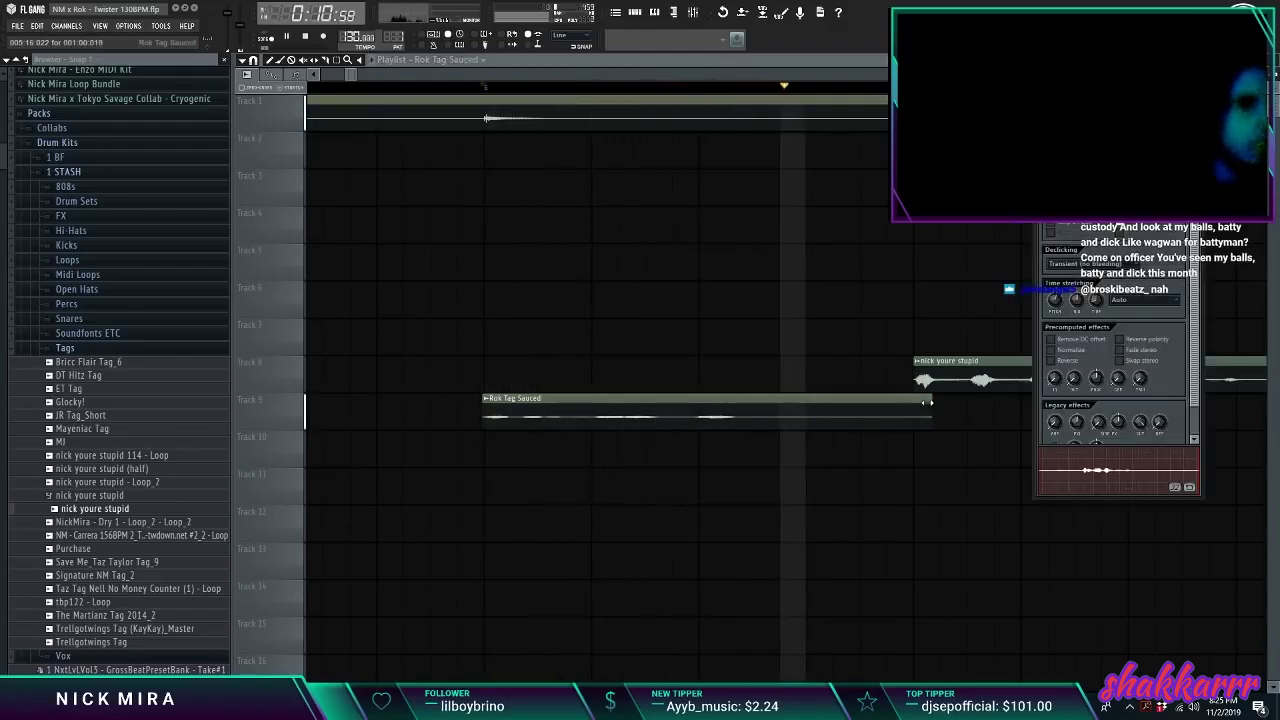
pyautogui.click(1132, 299)
pyautogui.click(1136, 330)
pyautogui.rightClick(623, 268)
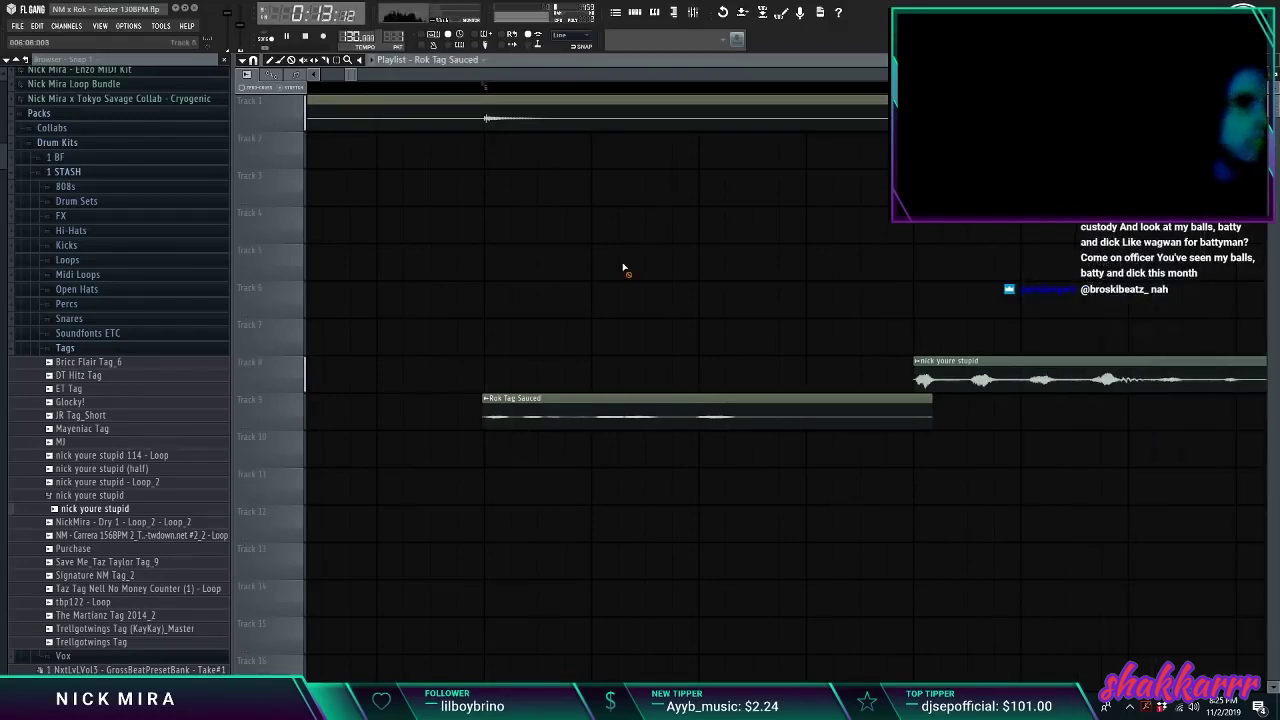
# Step: Route the Rok Tag Sauced channel to mixer track 4 and cut its low frequencies with the track EQ
pyautogui.click(521, 89)
pyautogui.scroll(-10, 508, 89)
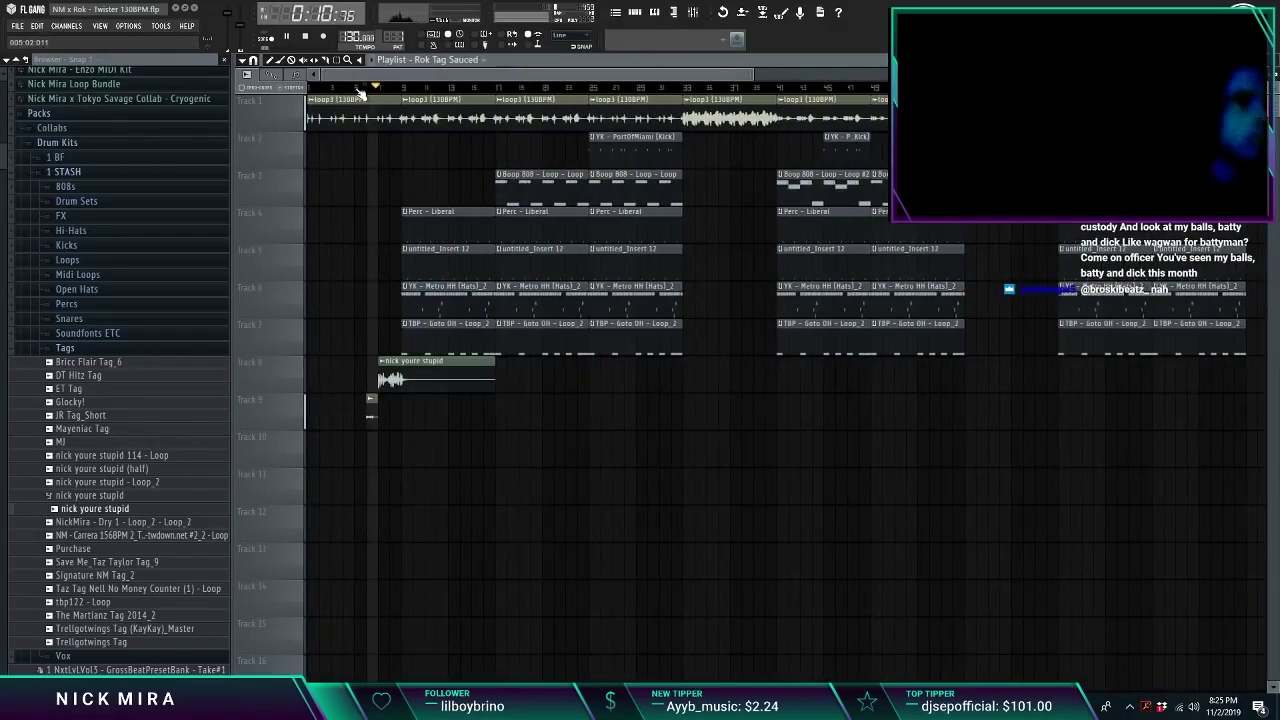
pyautogui.scroll(-4, 360, 91)
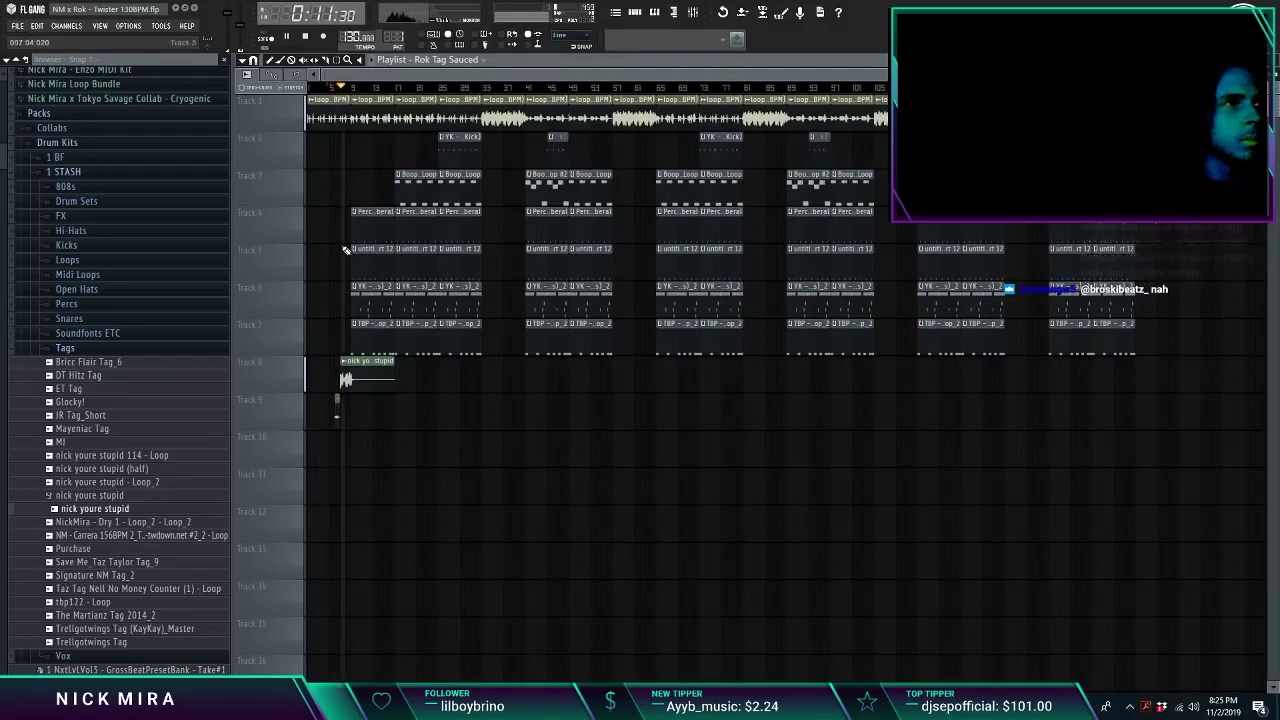
pyautogui.doubleClick(339, 408)
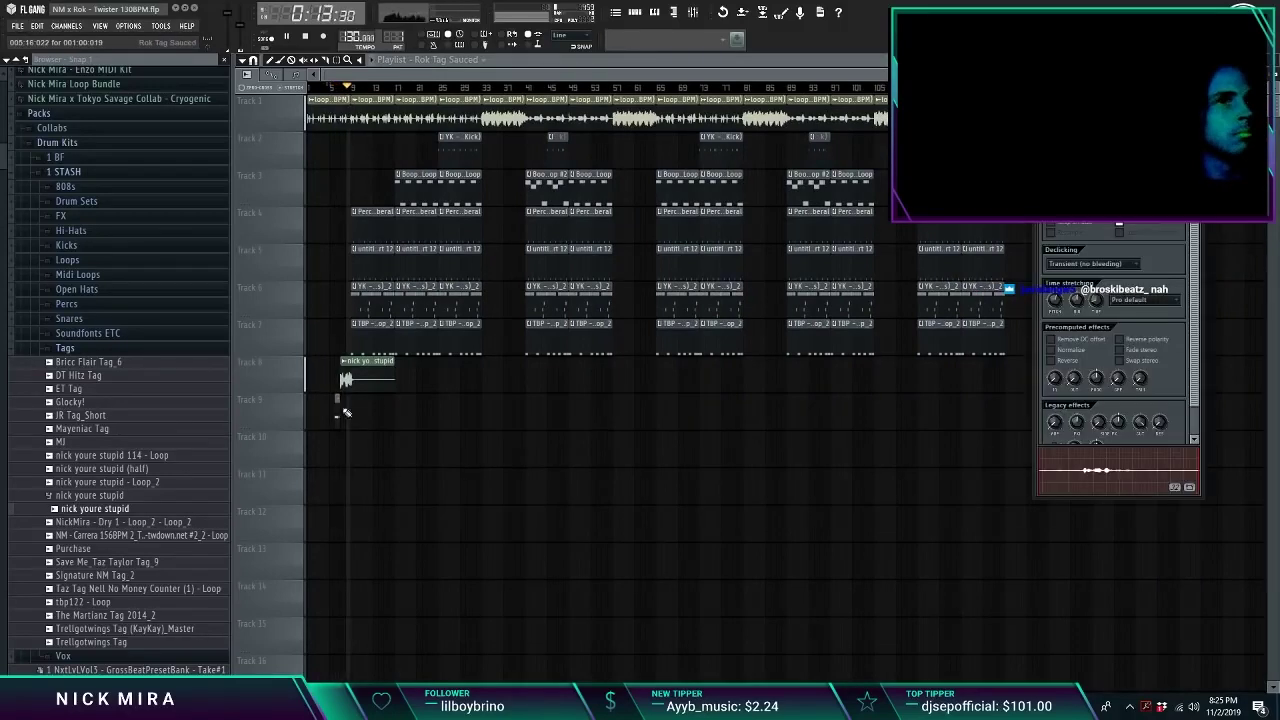
pyautogui.press('F9')
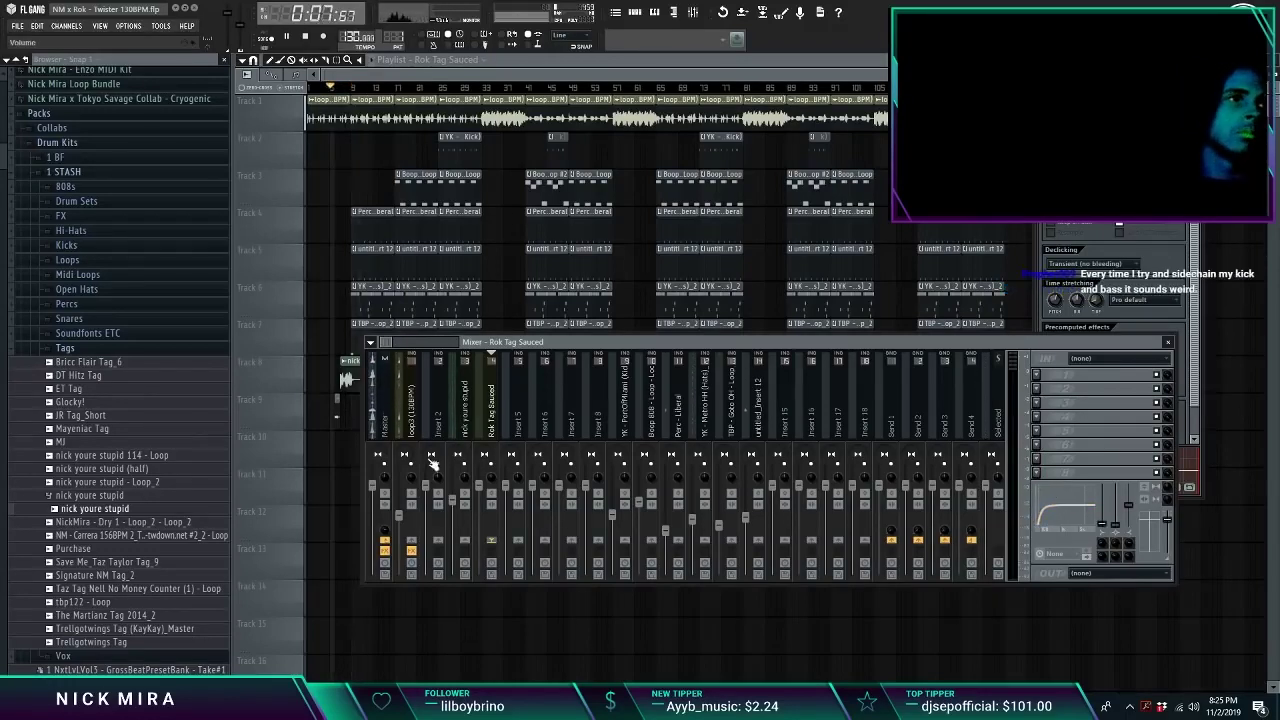
pyautogui.click(1136, 222)
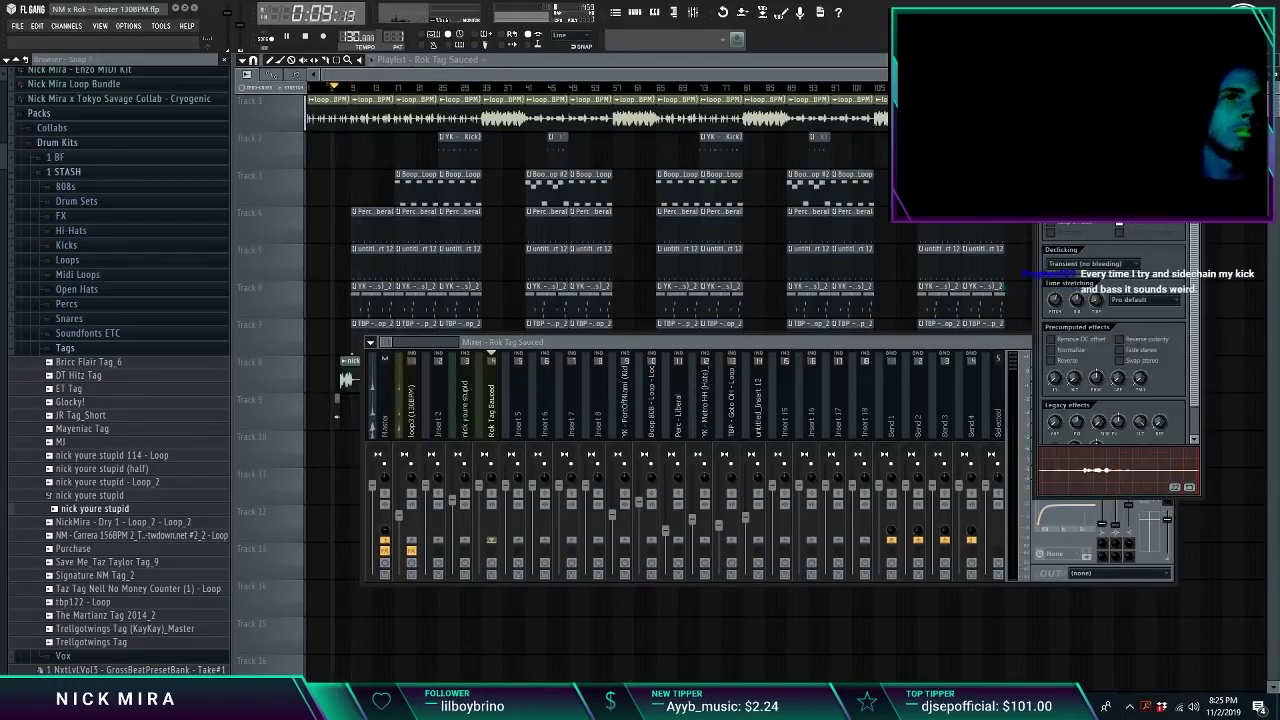
# Step: Move the Rok Tag Sauced clip one bar earlier on Track 9, starting just before bar 5, and play it back
pyautogui.click(338, 183)
pyautogui.scroll(6, 337, 90)
pyautogui.click(335, 89)
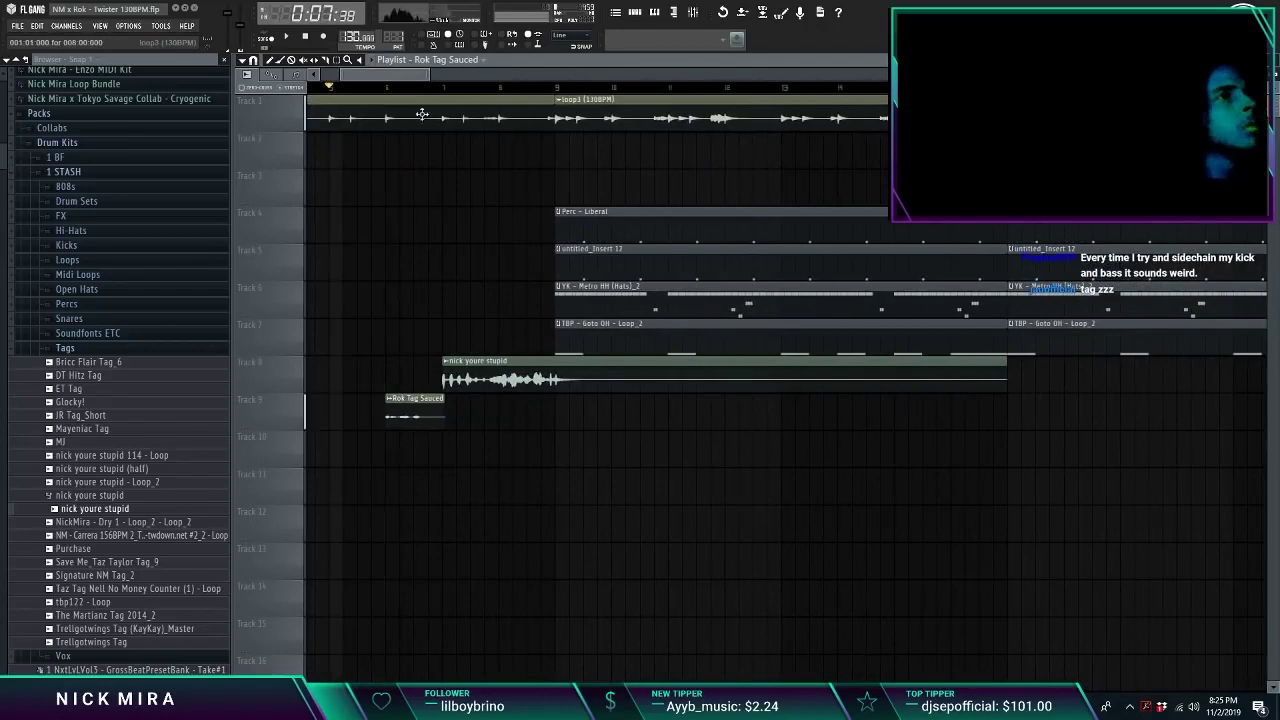
pyautogui.press('space')
pyautogui.press('space')
pyautogui.moveTo(417, 419); pyautogui.dragTo(360, 404)
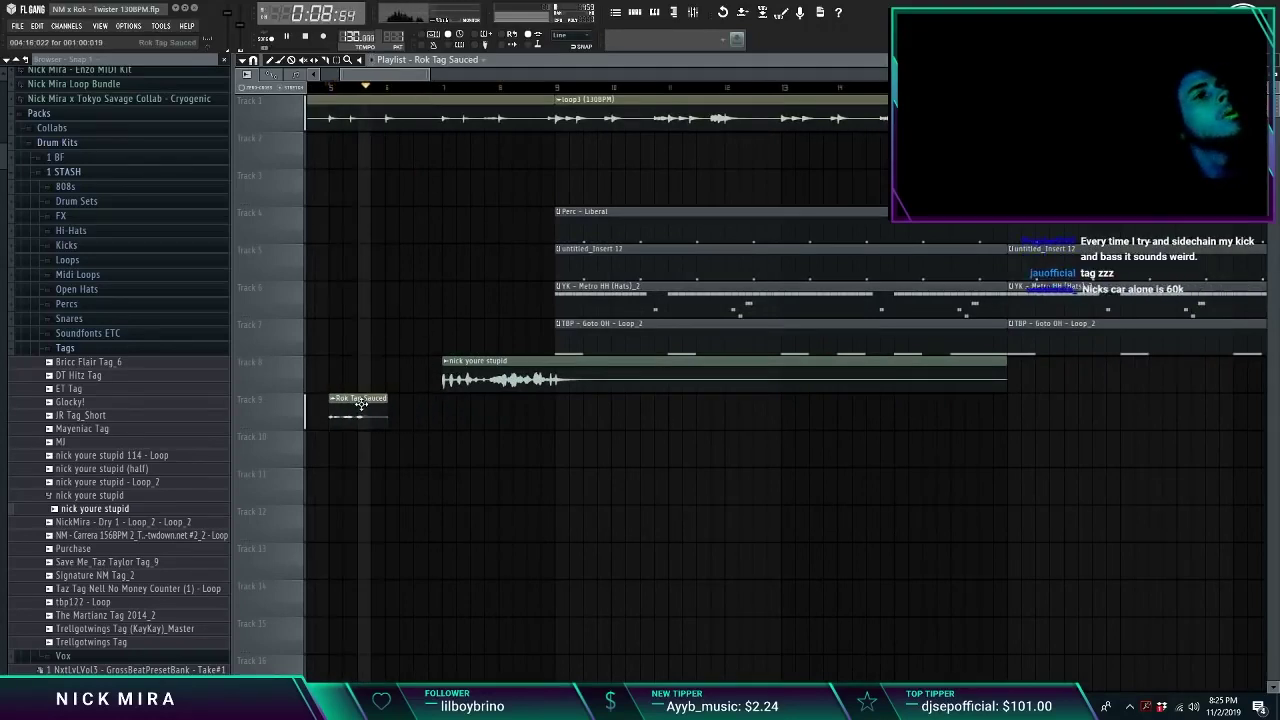
pyautogui.press('space')
pyautogui.press('space')
# Step: Delete the Rok Tag Sauced clip from Track 9 and the nick youre stupid clip from Track 8
pyautogui.scroll(-8, 380, 89)
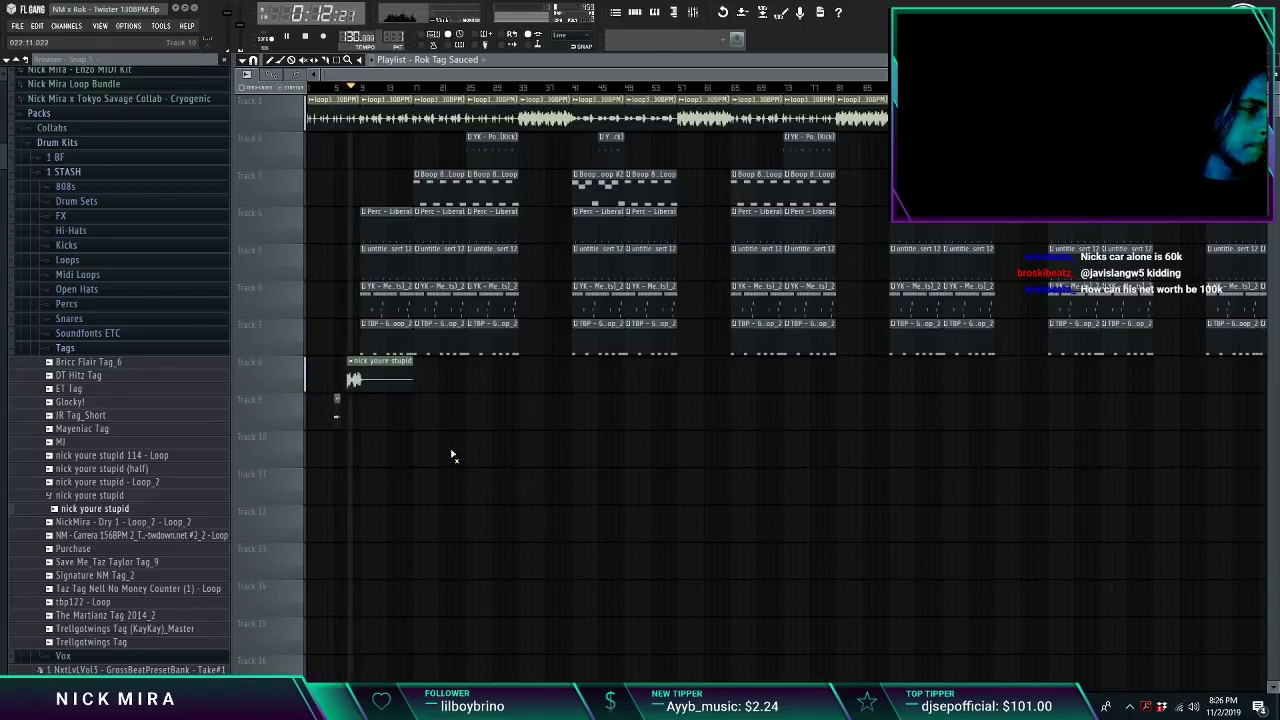
pyautogui.doubleClick(391, 380)
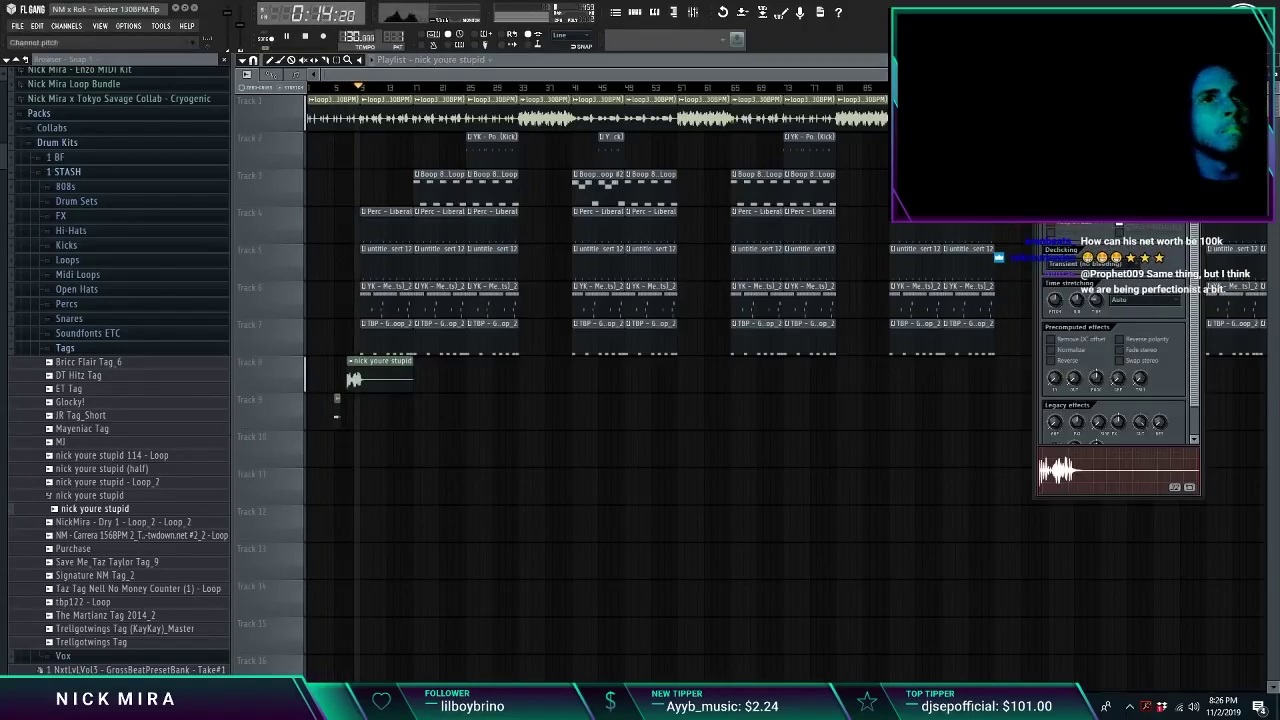
pyautogui.rightClick(709, 445)
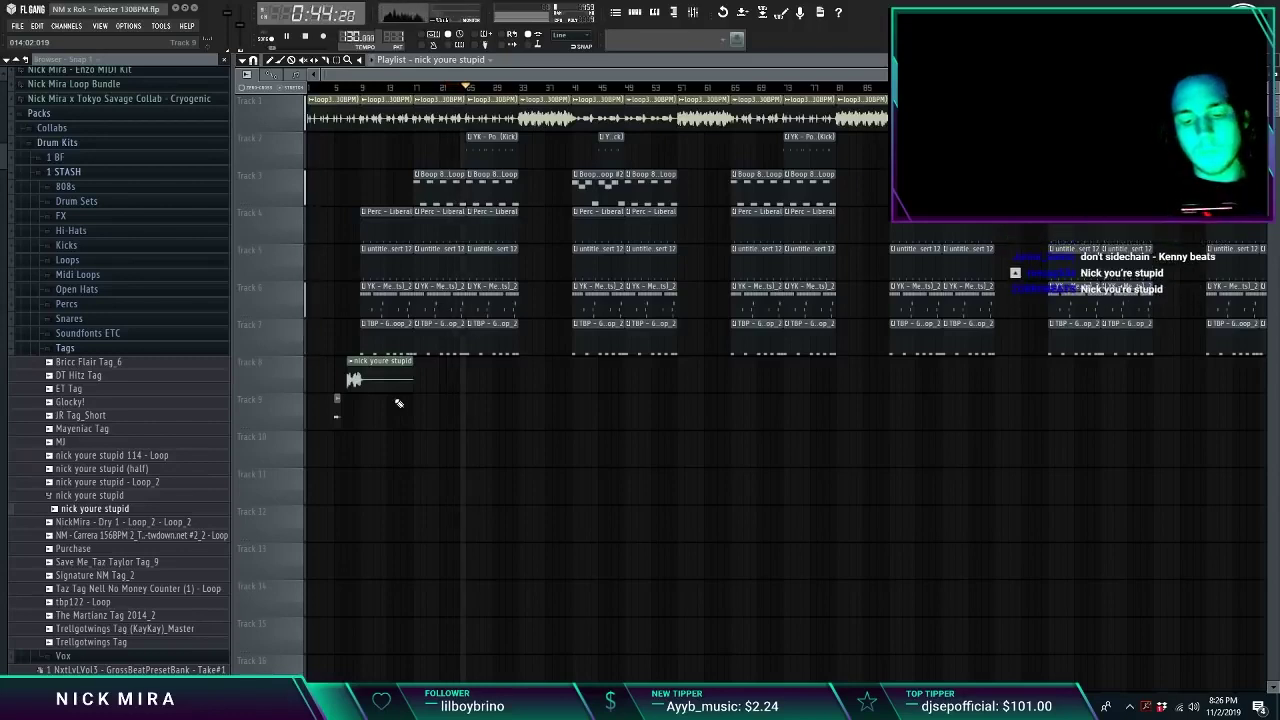
pyautogui.rightClick(337, 403)
pyautogui.rightClick(351, 380)
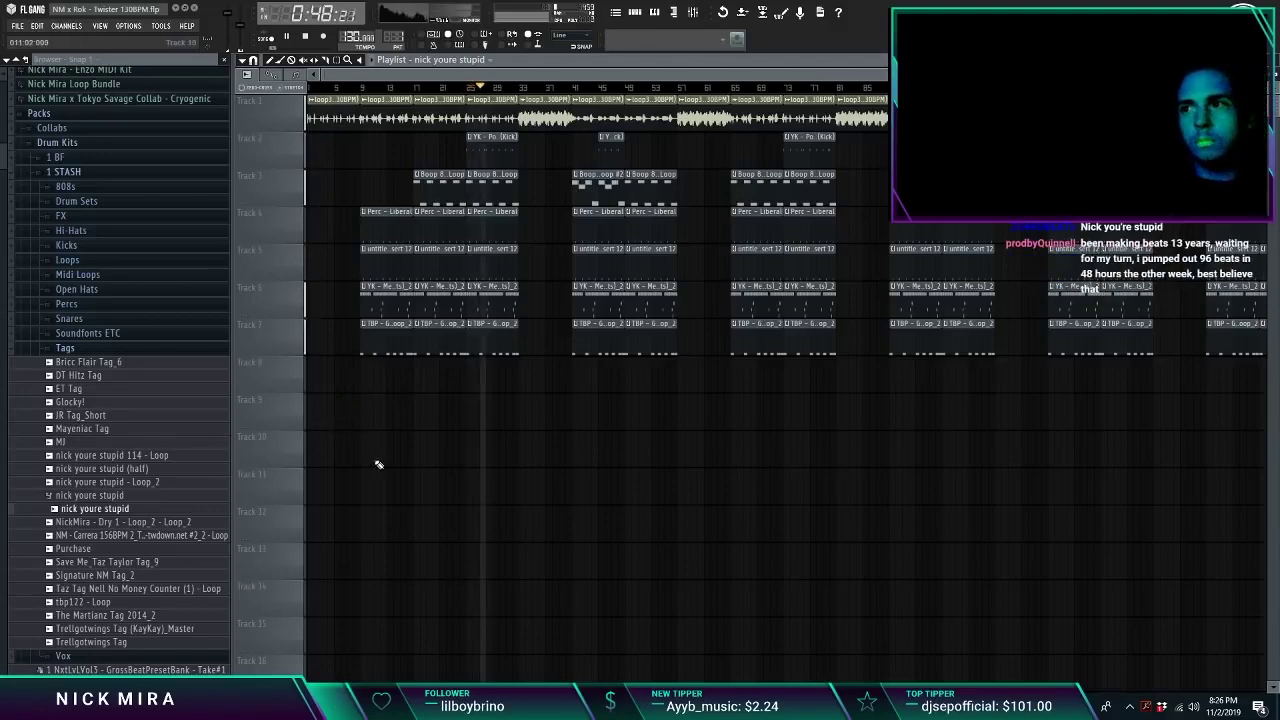
# Step: Save the project and render the song as NM x Rok - Twister 130BPM in 16-bit WAV and MP3 formats
pyautogui.hotkey('ctrl', 's')
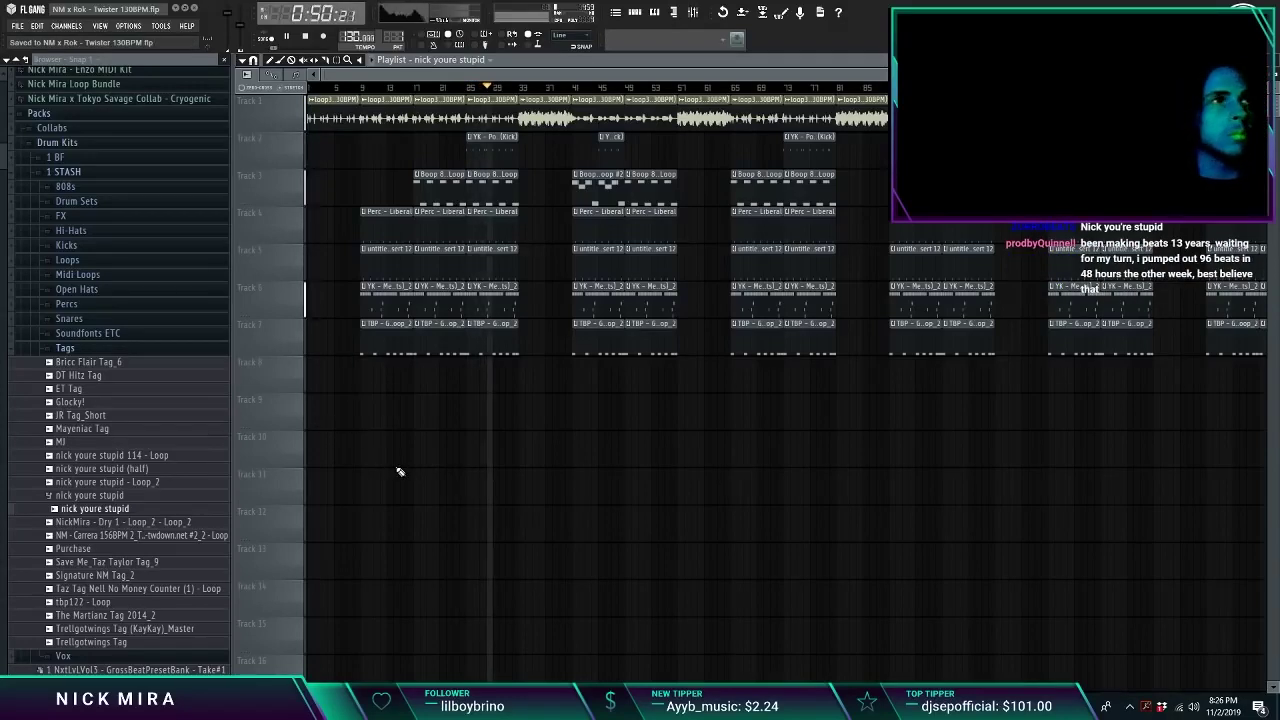
pyautogui.hotkey('ctrl', 'r')
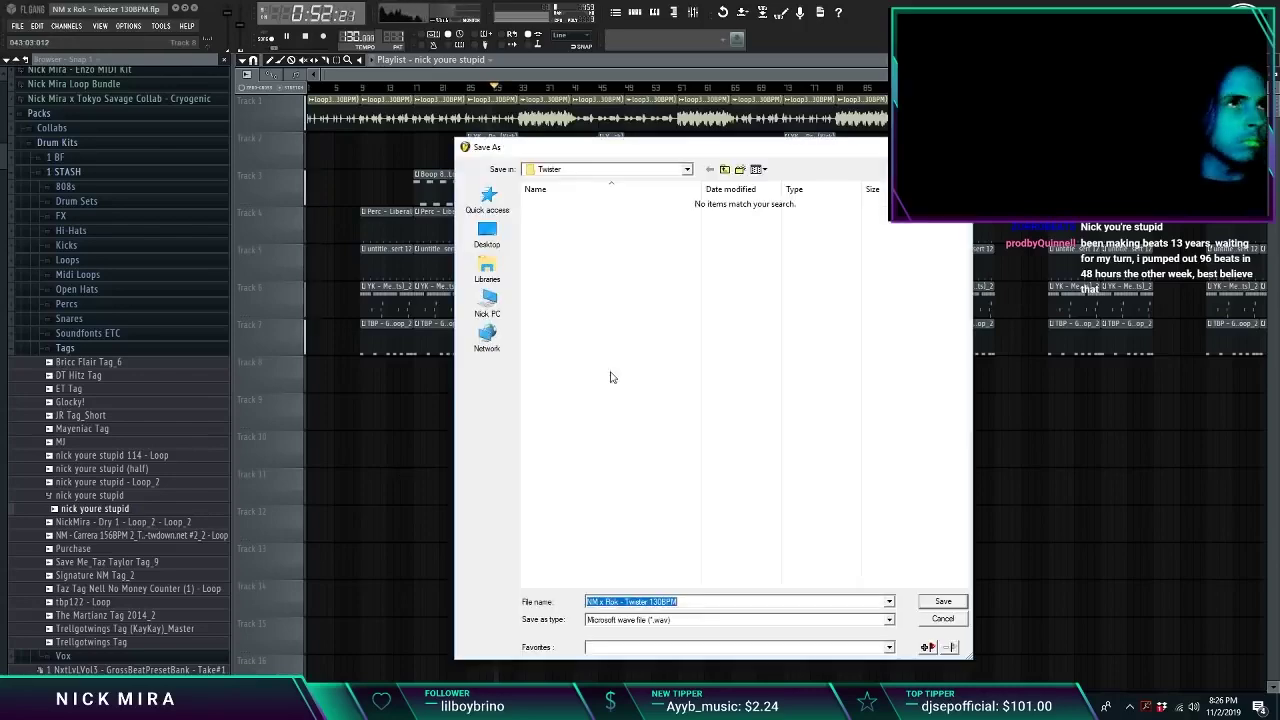
pyautogui.click(958, 606)
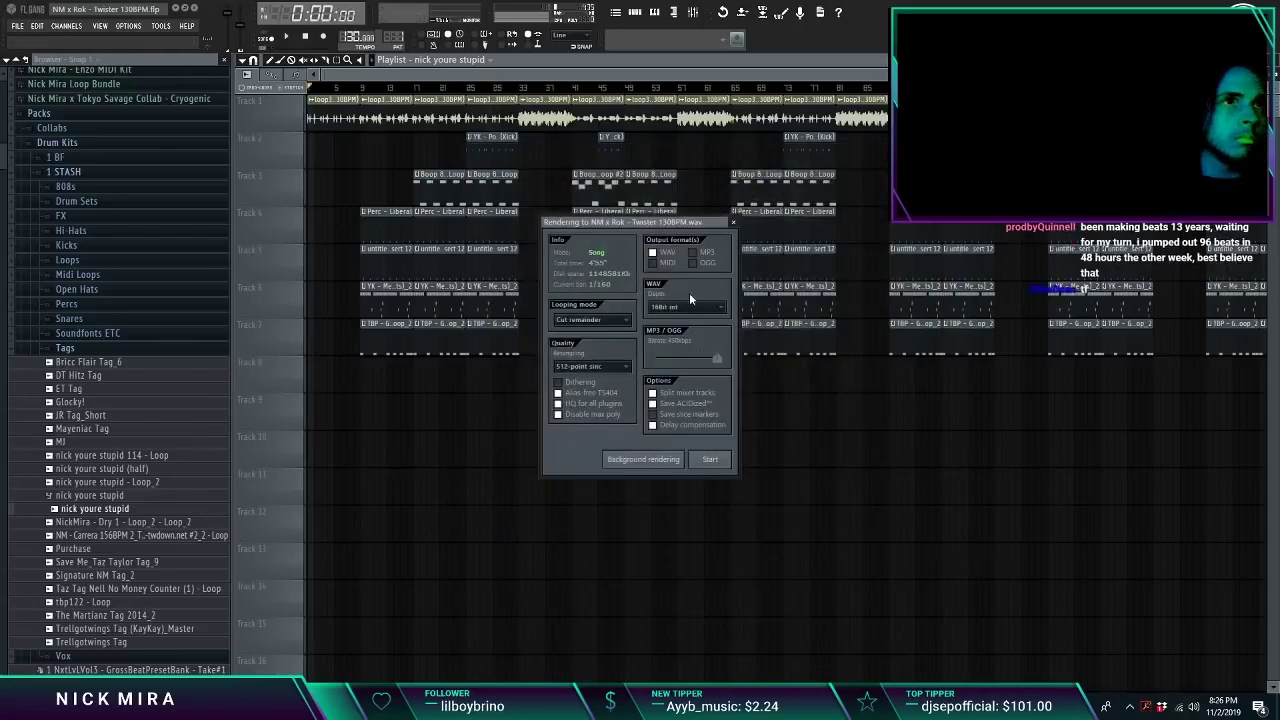
pyautogui.click(710, 459)
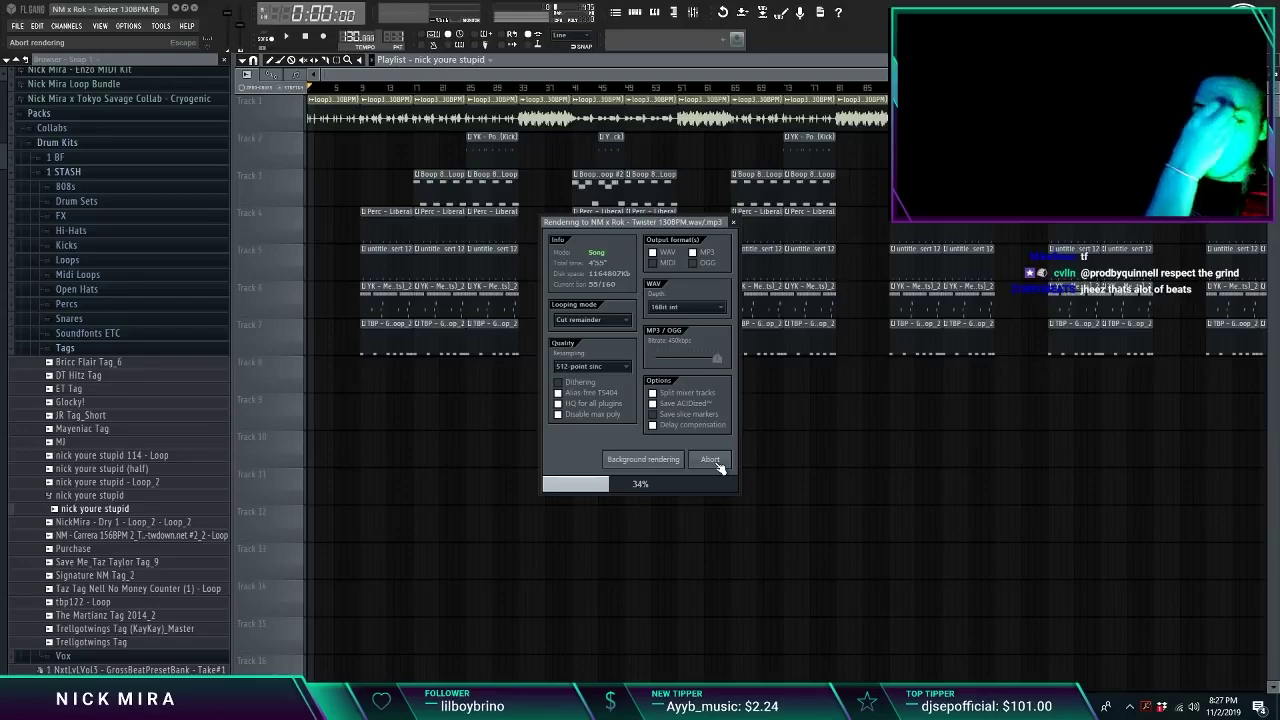
# Step: Pause the loop playing in Groove Music and listen to the finished beat from the start, bar 9 and bar 17
pyautogui.moveTo(279, 706)
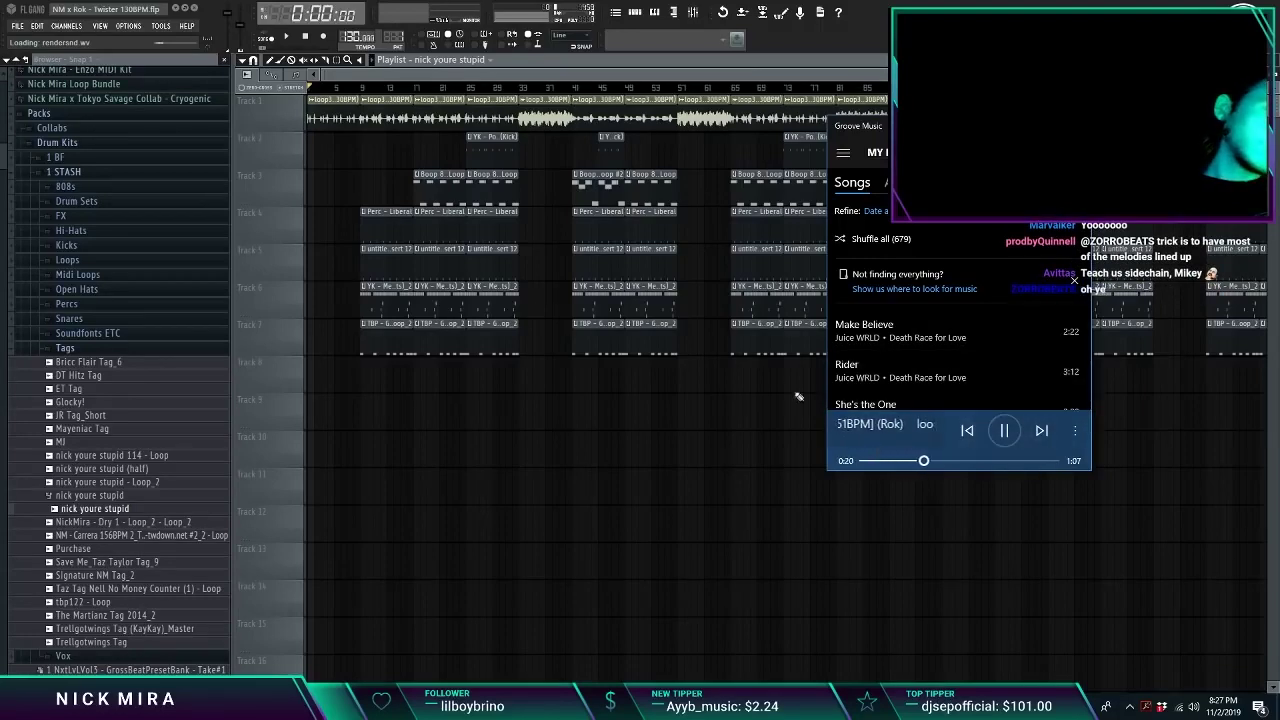
pyautogui.click(993, 430)
pyautogui.click(288, 37)
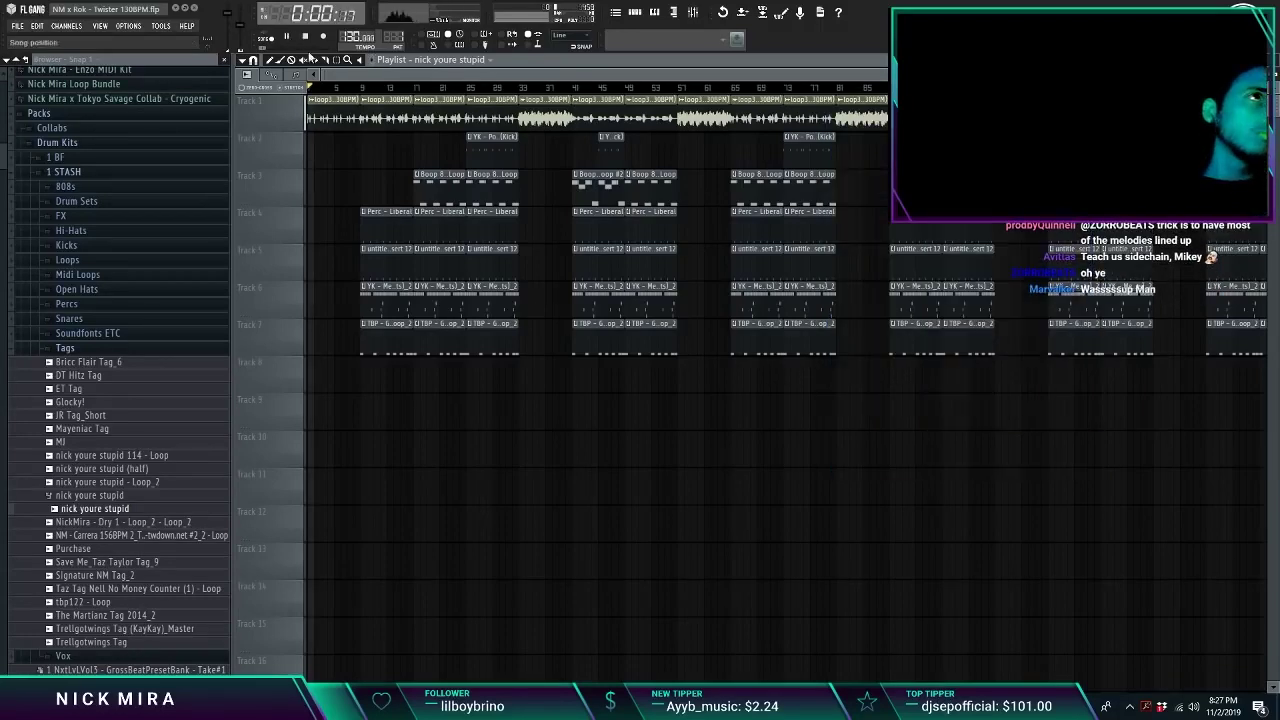
pyautogui.click(360, 93)
pyautogui.scroll(-1, 363, 93)
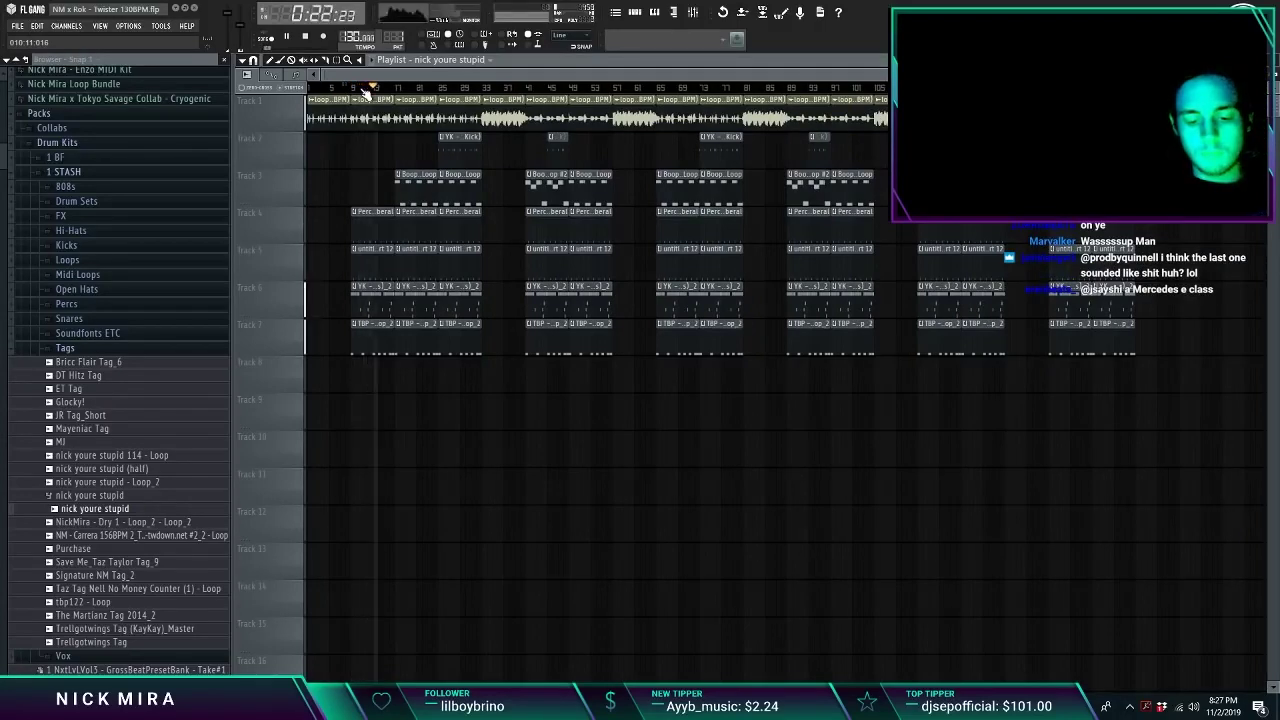
pyautogui.click(398, 88)
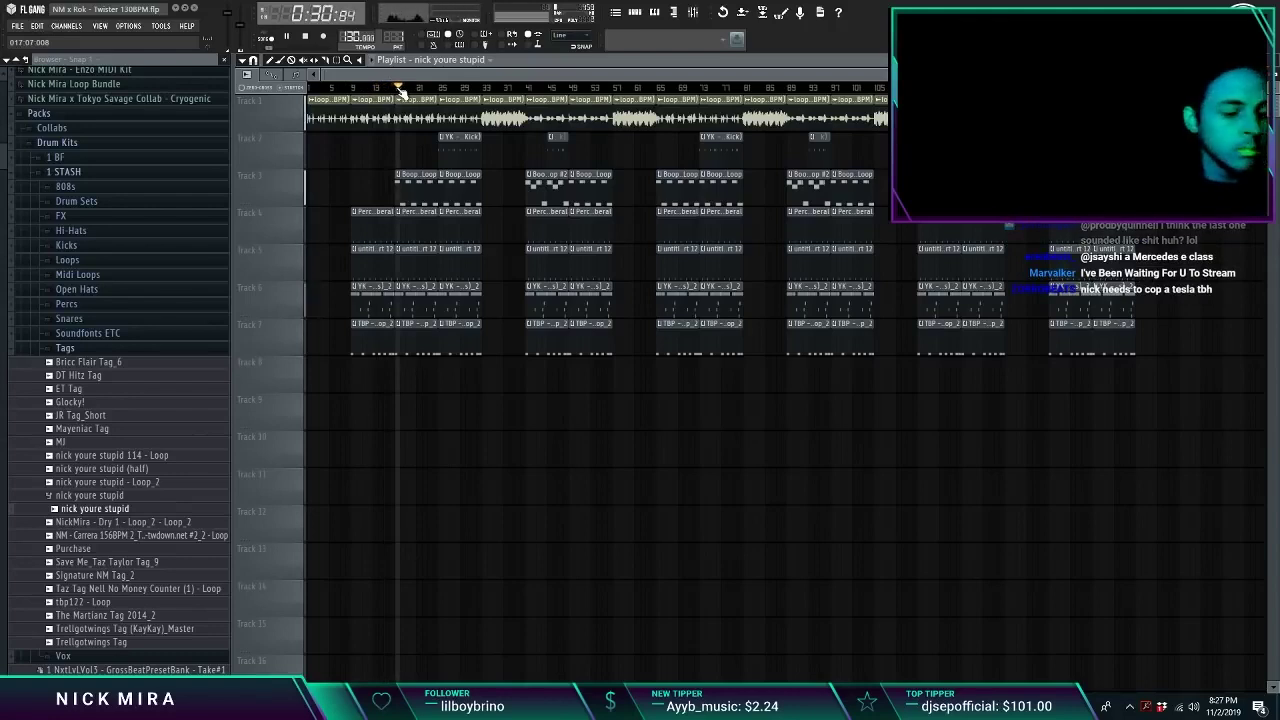
# Step: Start a new empty project for the next beat
pyautogui.click(24, 27)
pyautogui.click(27, 29)
pyautogui.click(24, 29)
pyautogui.click(24, 29)
pyautogui.click(24, 29)
pyautogui.click(28, 39)
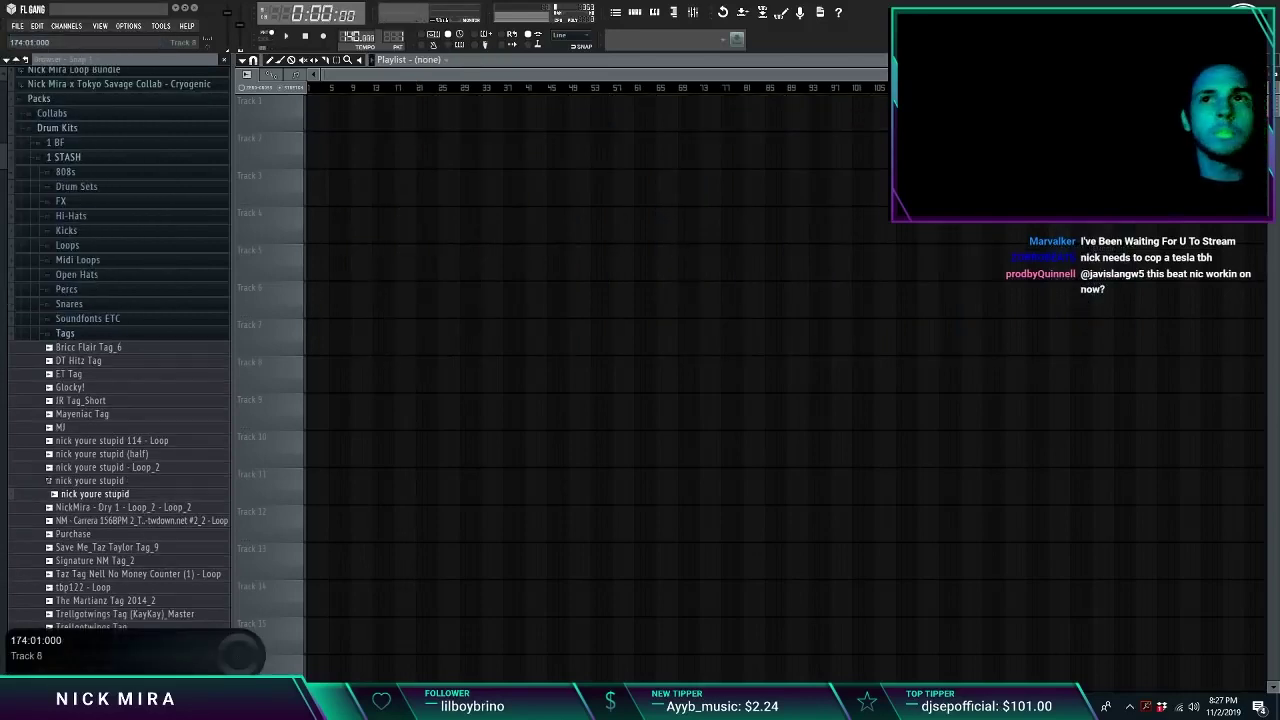
# Step: Place loop2 [151BPM] (Rok) at the start of Track 1, play it and set the project tempo to 151 BPM
pyautogui.moveTo(808, 235); pyautogui.dragTo(312, 106)
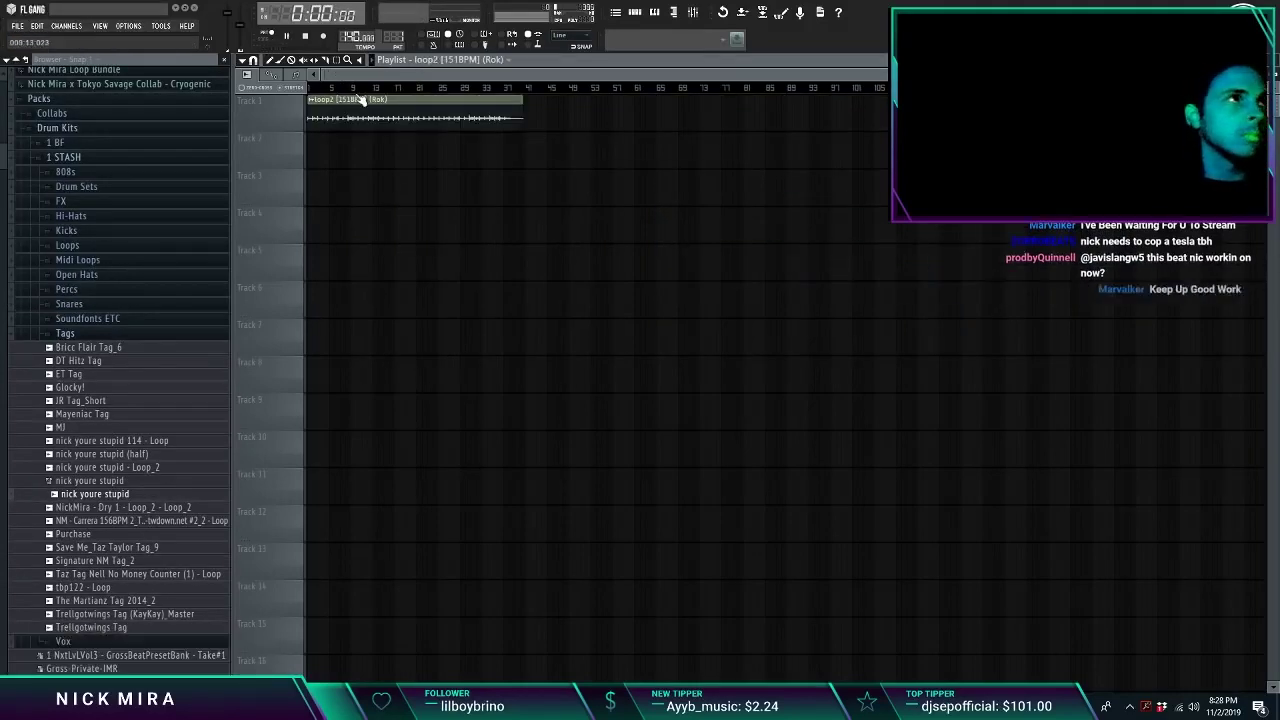
pyautogui.press('space')
pyautogui.scroll(11, 352, 37)
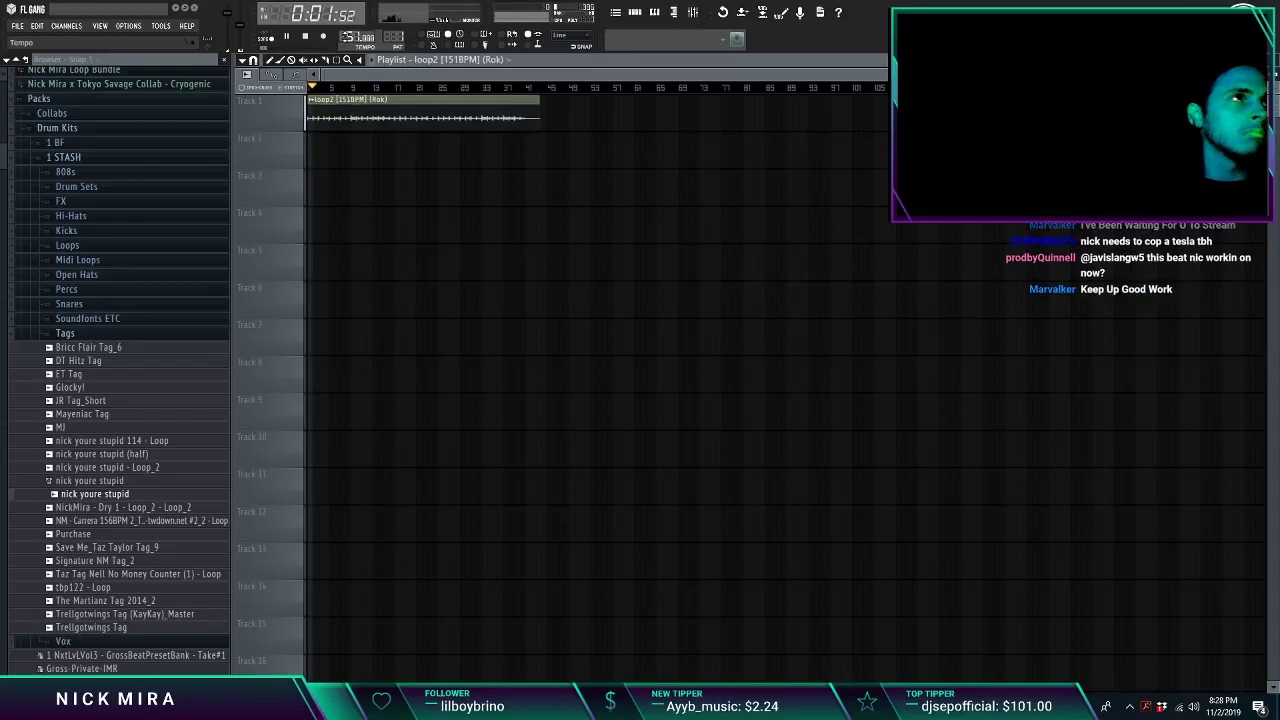
# Step: Normalize the loop2 [151BPM] (Rok) sample in its channel settings
pyautogui.doubleClick(385, 111)
pyautogui.click(1058, 350)
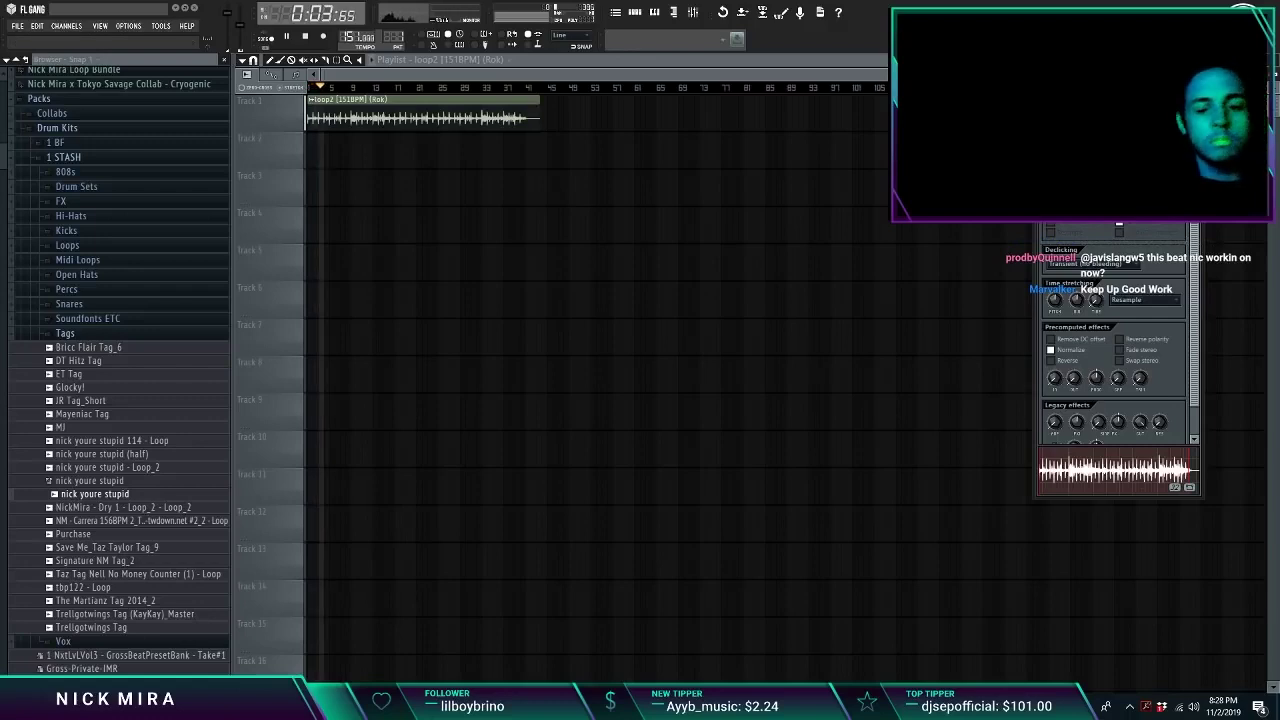
# Step: Add Fruity Parametric EQ 2 to the first effect slot of the loop2 [151BPM] (Rok) mixer track
pyautogui.press('F9')
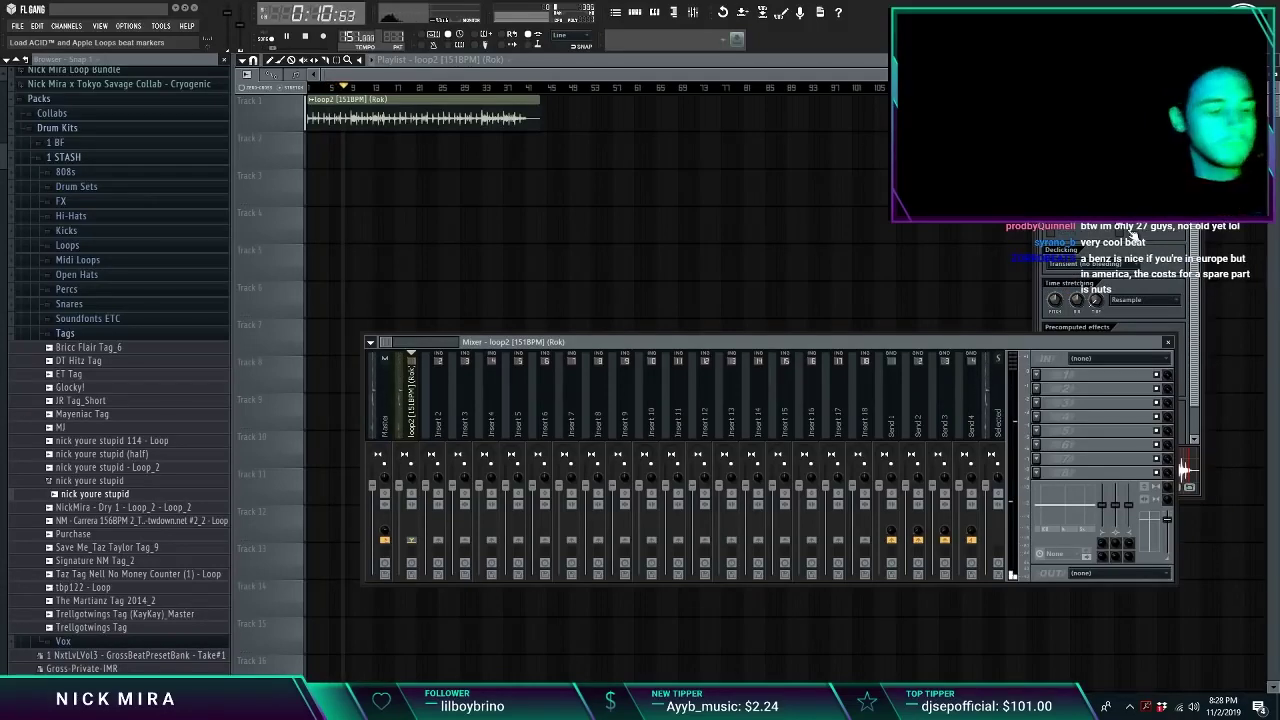
pyautogui.click(1070, 388)
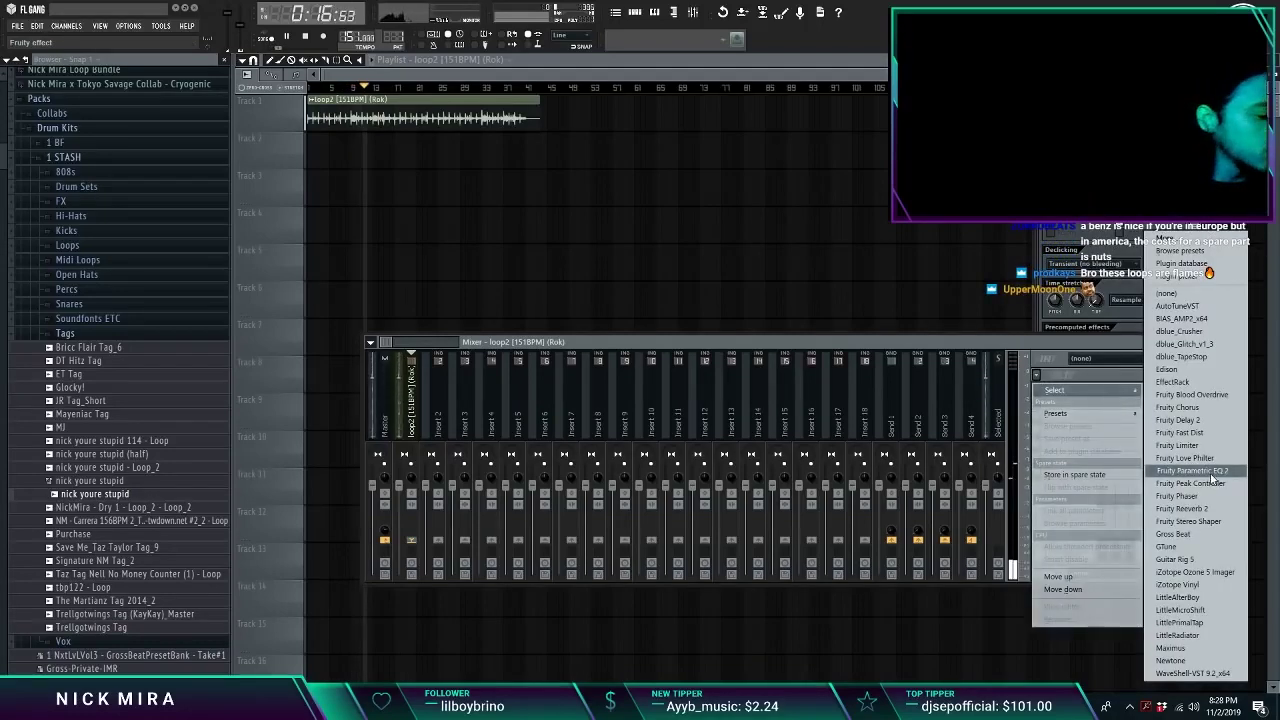